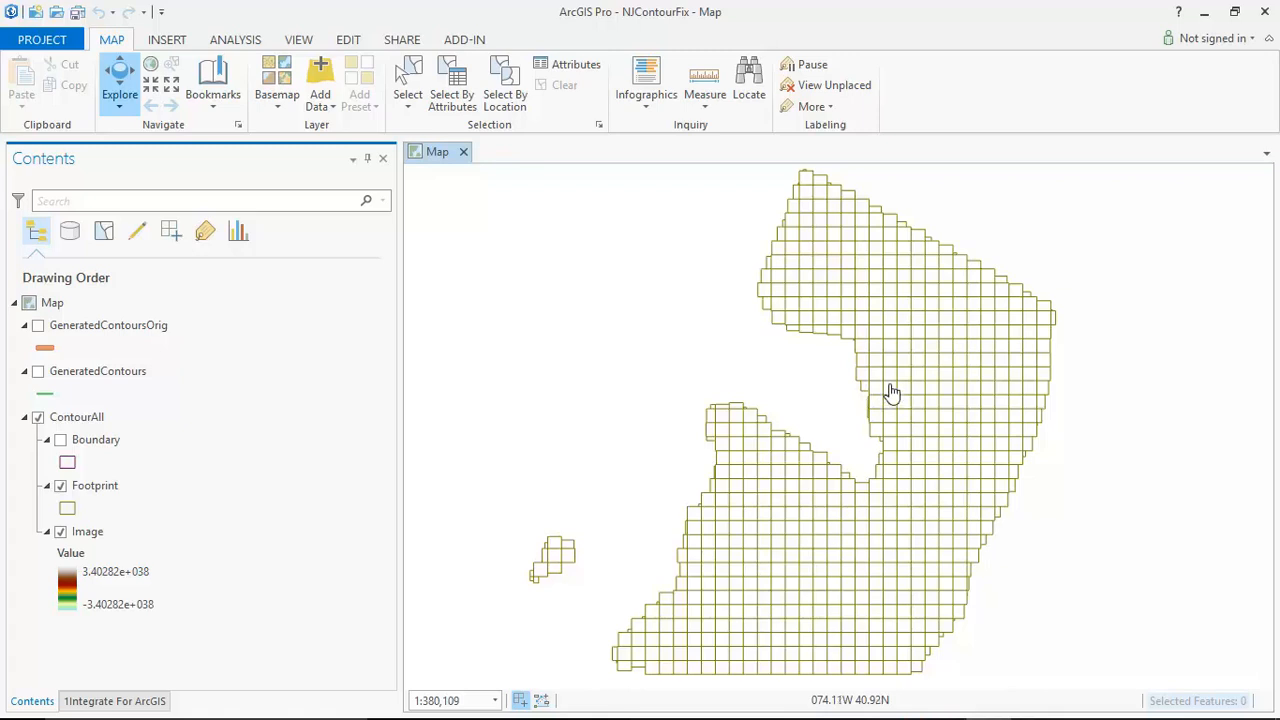
Step: Turn on the GeneratedContours layer over the ContourAll elevation raster
{"action": "left_click_drag", "start_coordinate": [832, 267], "coordinate": [887, 312]}
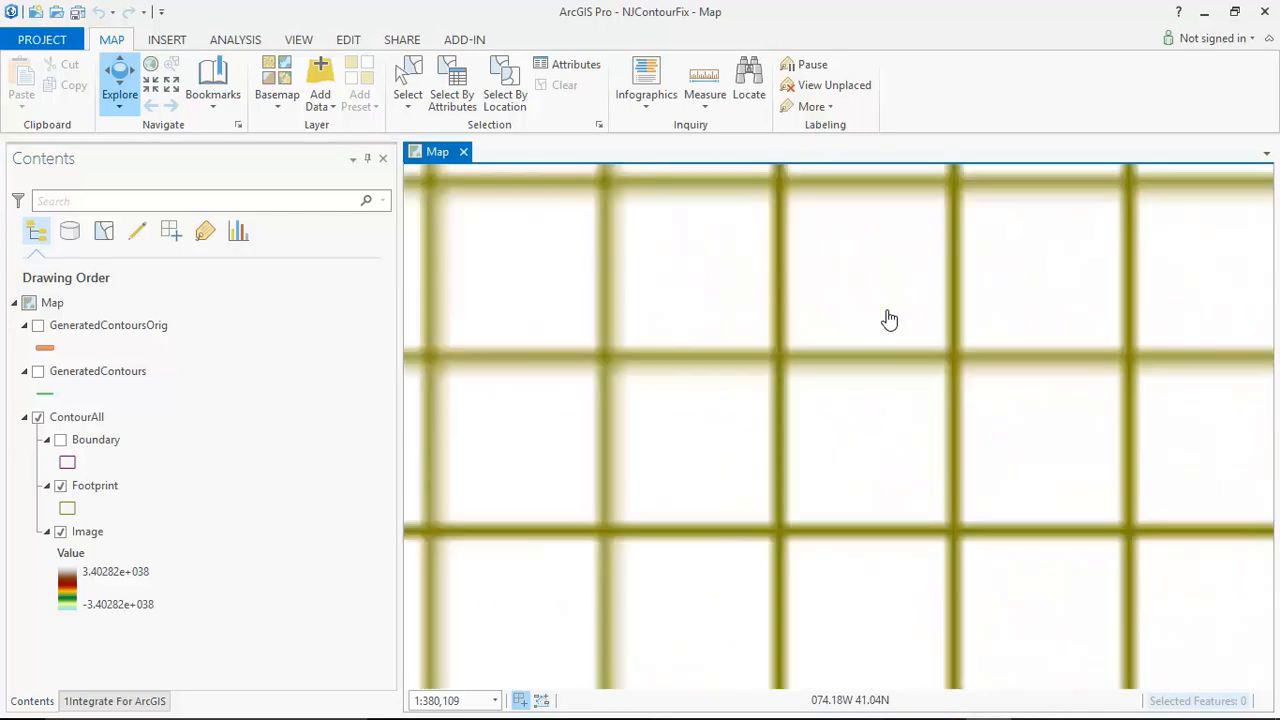
{"action": "scroll", "coordinate": [846, 447], "scroll_direction": "up", "scroll_amount": 2}
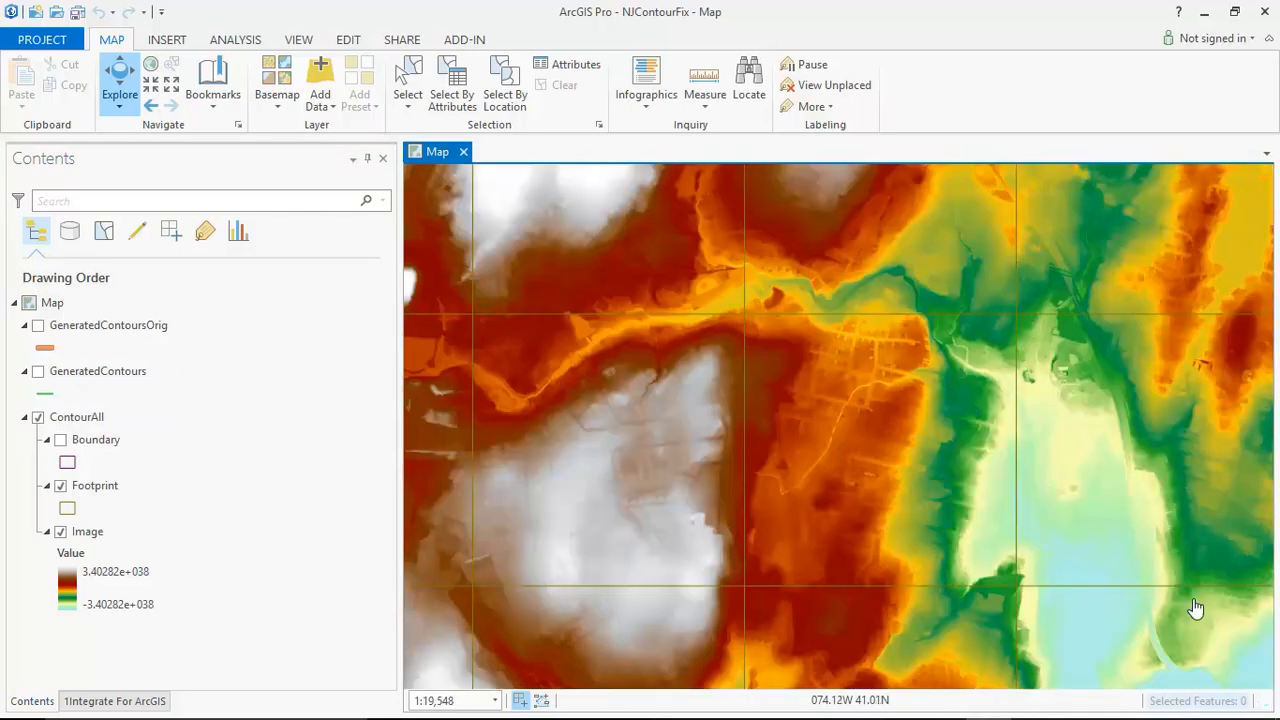
{"action": "left_click_drag", "start_coordinate": [1192, 605], "coordinate": [904, 236]}
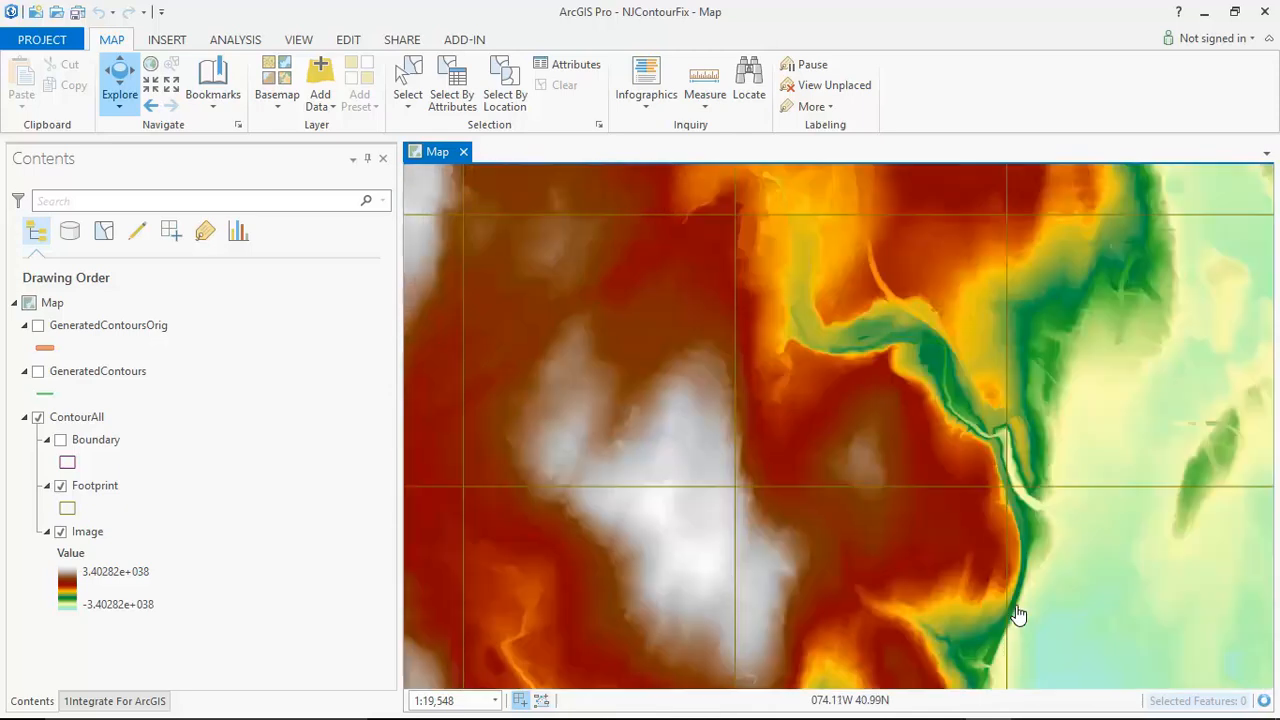
{"action": "left_click_drag", "start_coordinate": [1075, 649], "coordinate": [711, 271]}
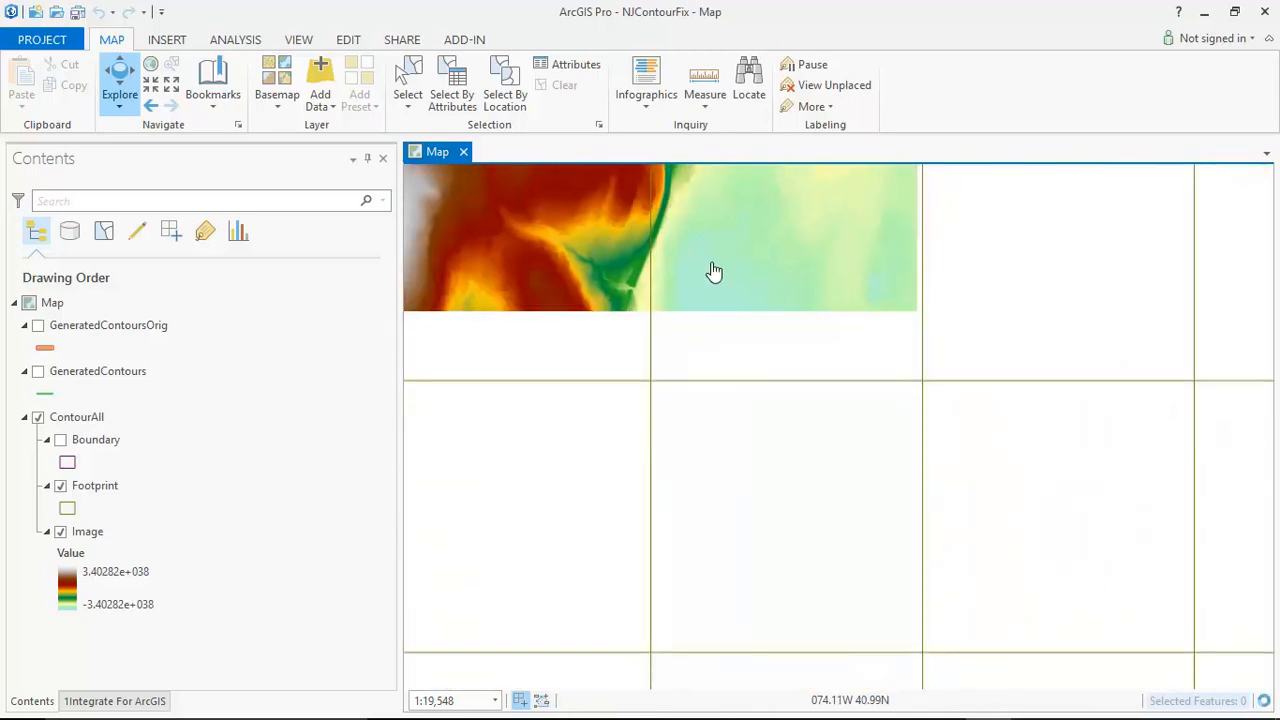
{"action": "left_click_drag", "start_coordinate": [1166, 617], "coordinate": [897, 280]}
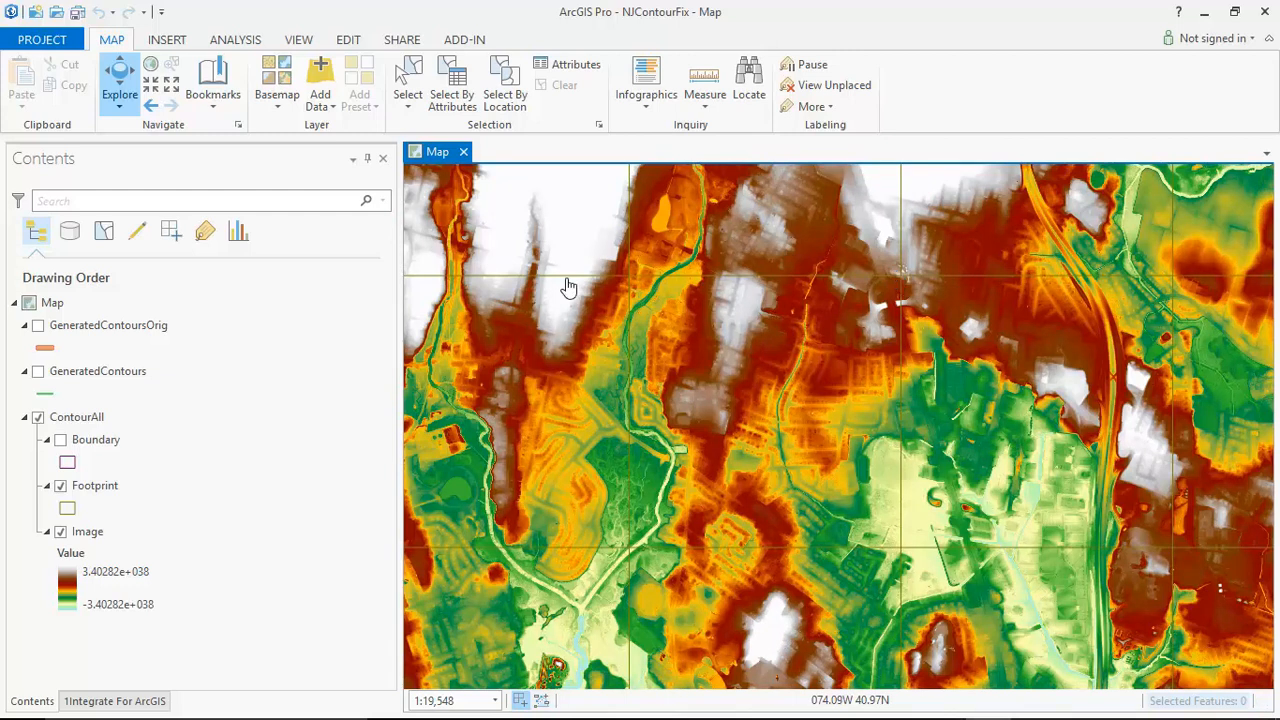
{"action": "left_click", "coordinate": [37, 372]}
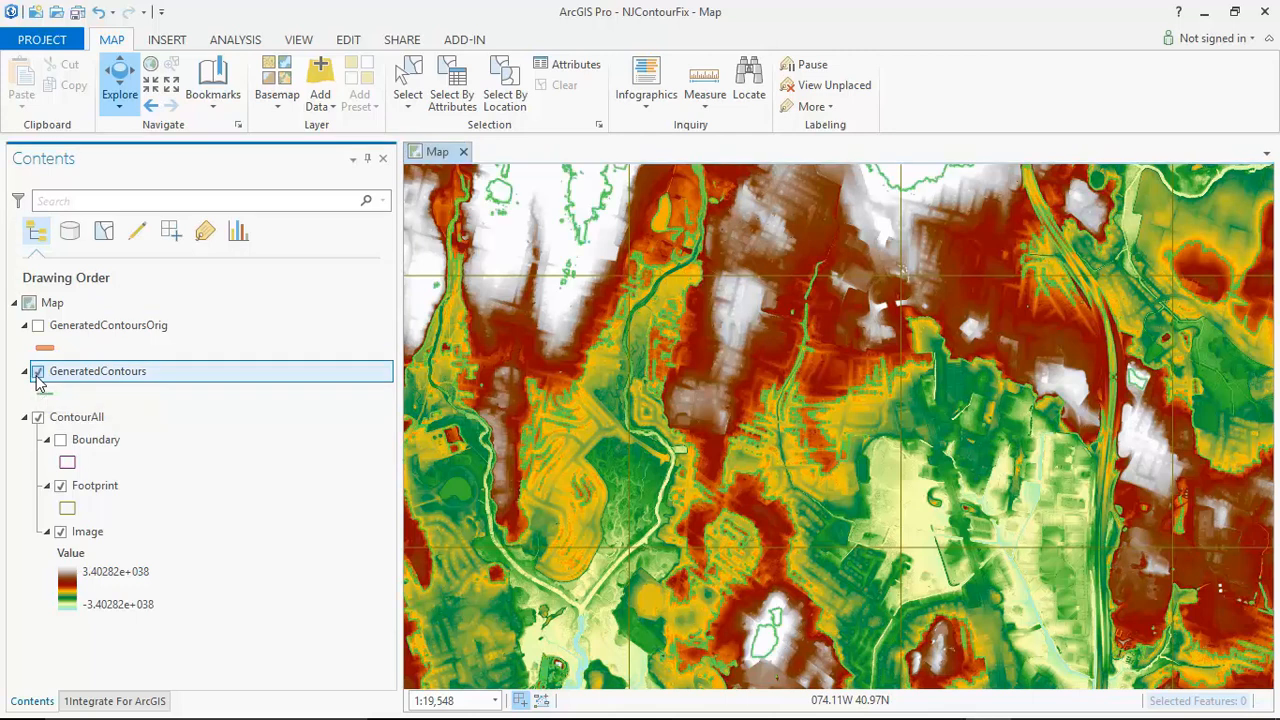
Step: Compare the generated contours up close with and without the ContourAll elevation raster, leaving the raster displayed
{"action": "left_click_drag", "start_coordinate": [564, 215], "coordinate": [938, 703]}
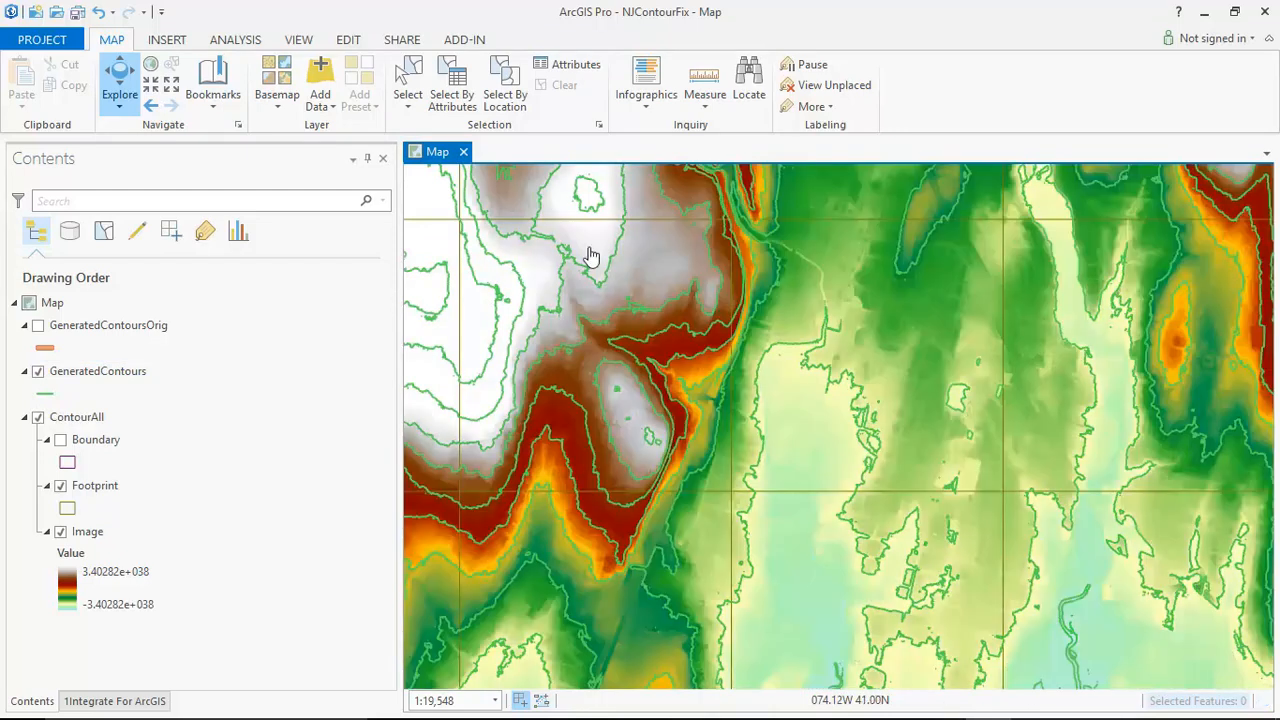
{"action": "left_click_drag", "start_coordinate": [609, 275], "coordinate": [992, 587]}
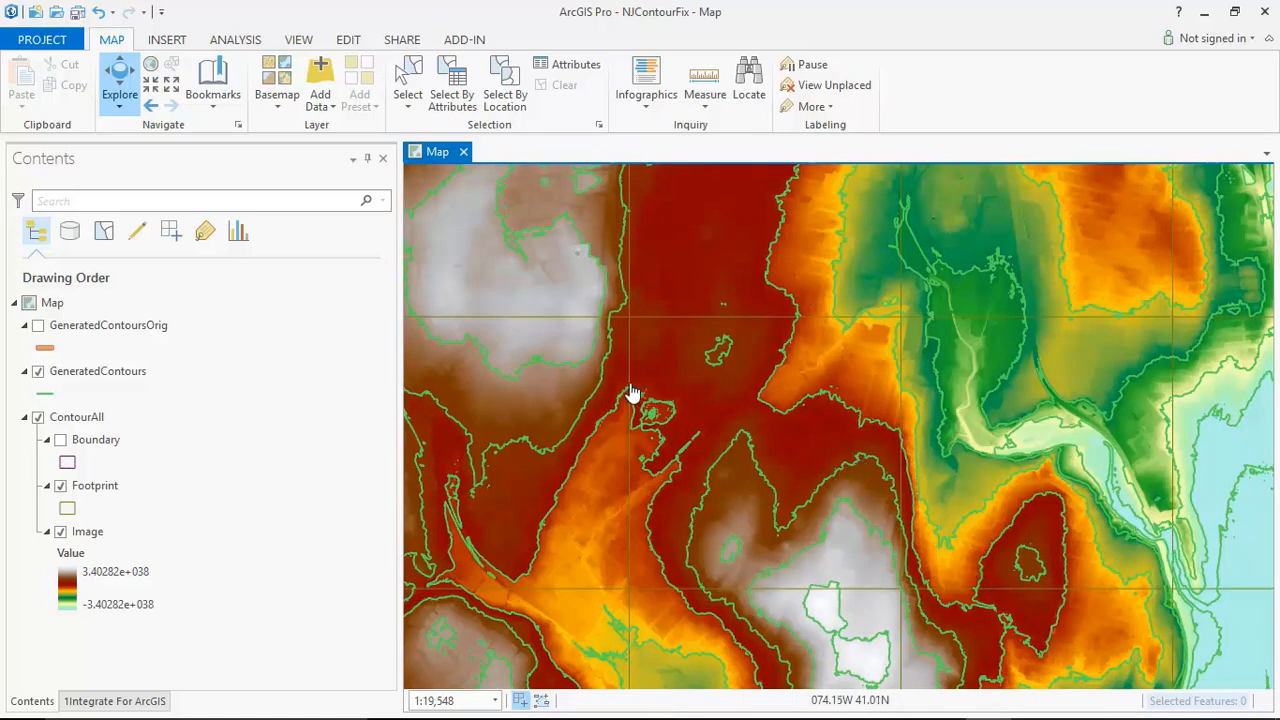
{"action": "scroll", "coordinate": [700, 449], "scroll_direction": "up", "scroll_amount": 3}
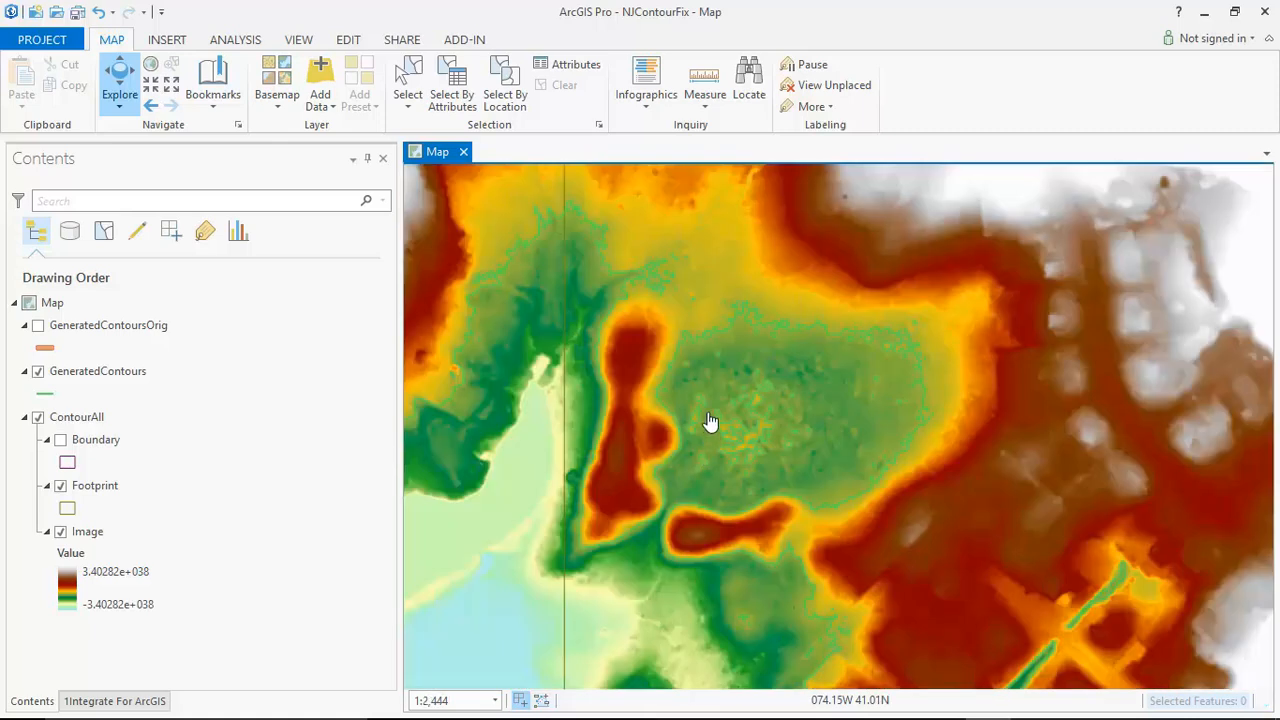
{"action": "left_click", "coordinate": [143, 419]}
{"action": "left_click", "coordinate": [37, 417]}
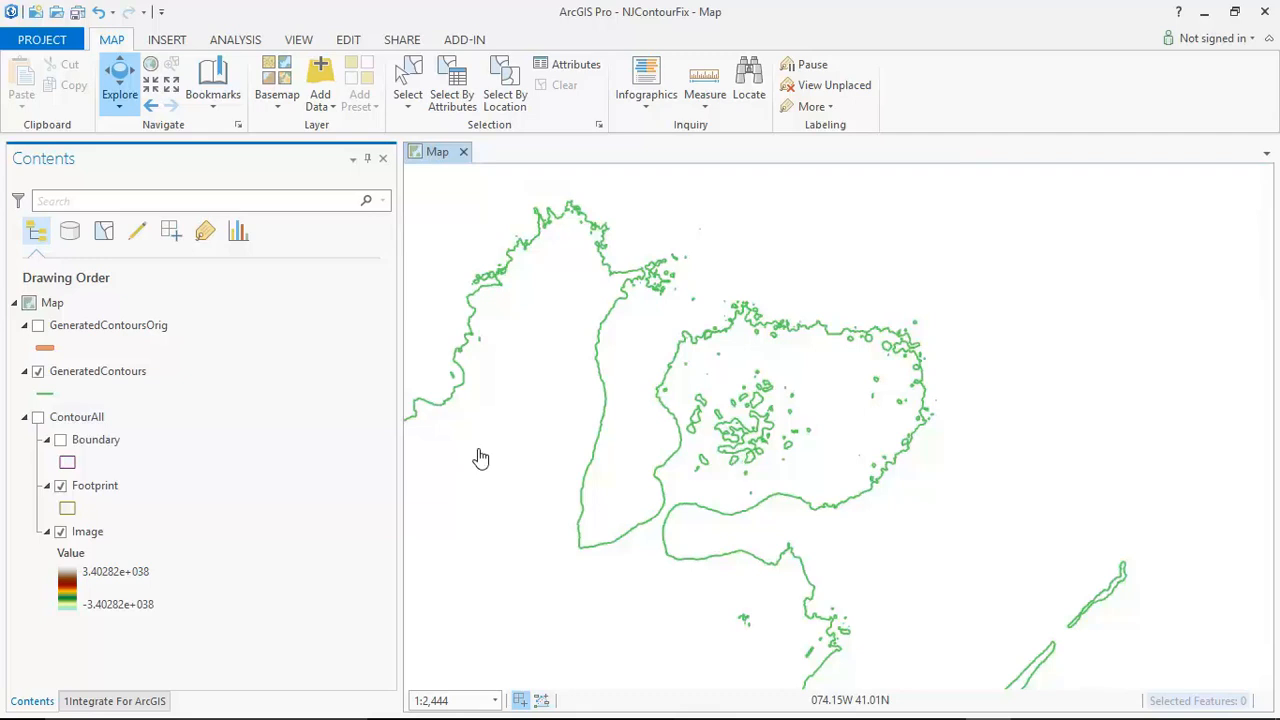
{"action": "left_click", "coordinate": [37, 417]}
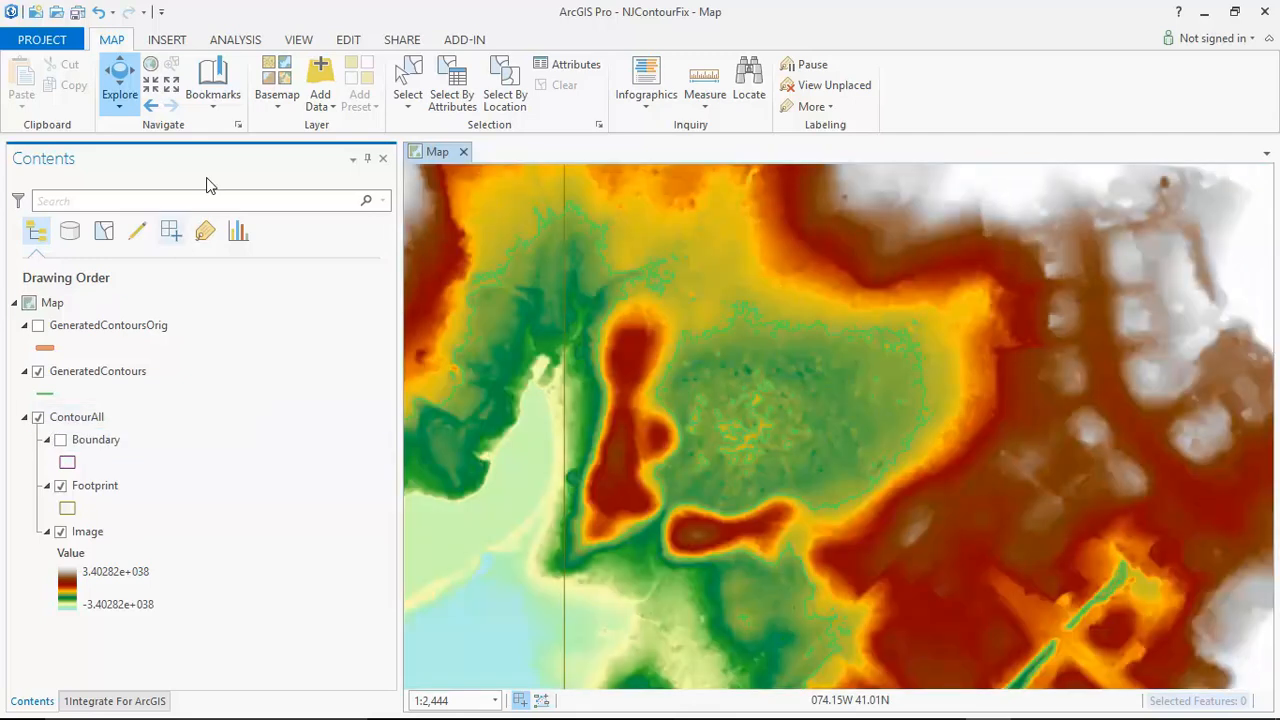
Step: Go to the Run - Validations bookmark and run all 01. Essential Geometric Checks in 1Integrate For ArcGIS
{"action": "left_click", "coordinate": [222, 115]}
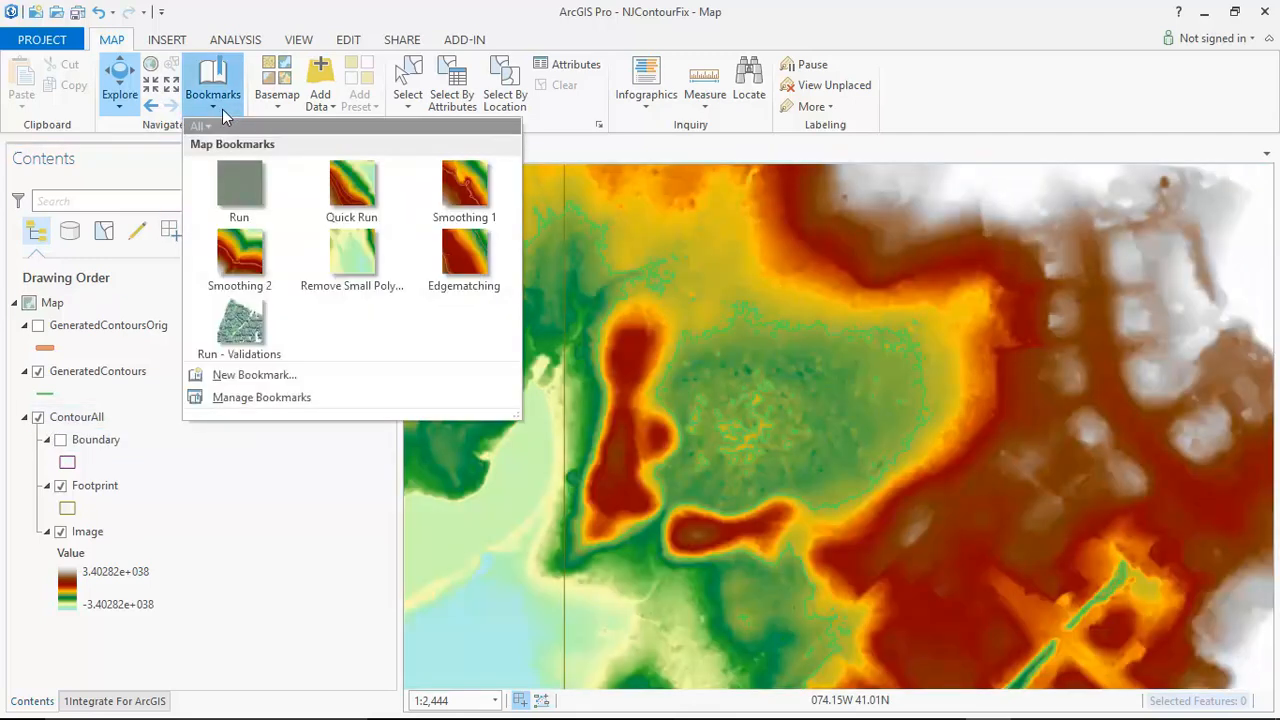
{"action": "left_click", "coordinate": [240, 324]}
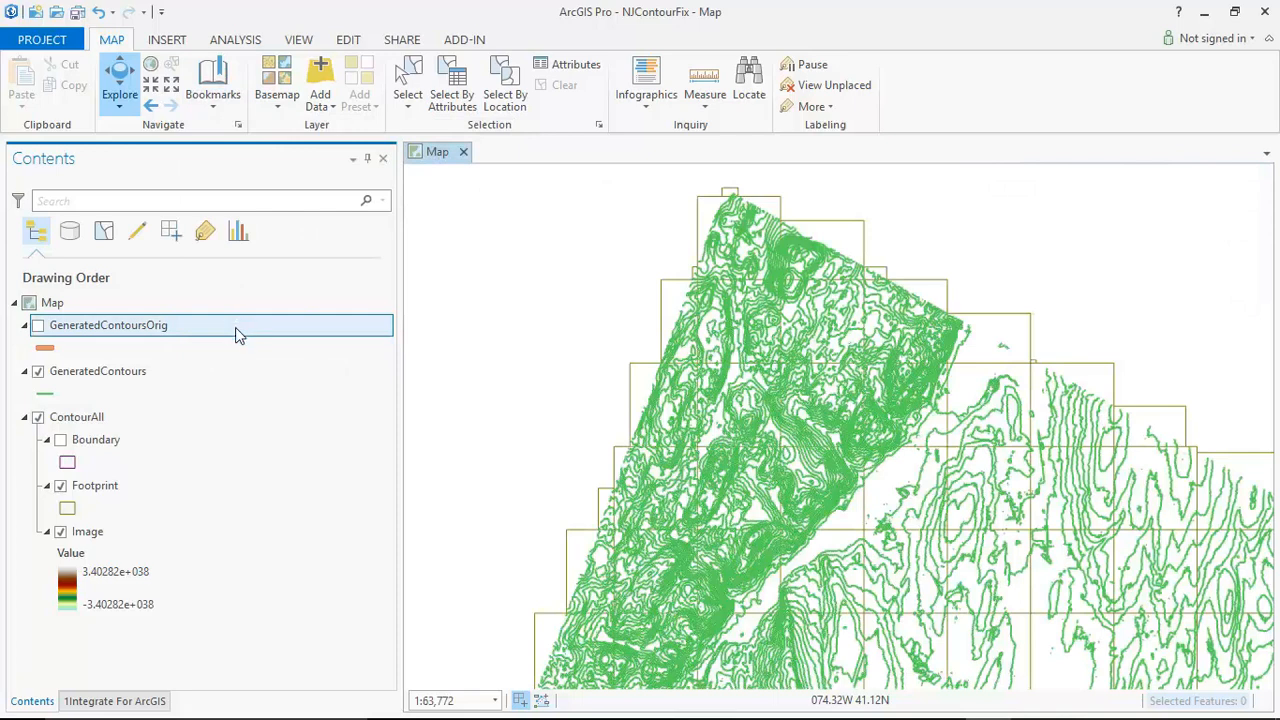
{"action": "left_click", "coordinate": [156, 702]}
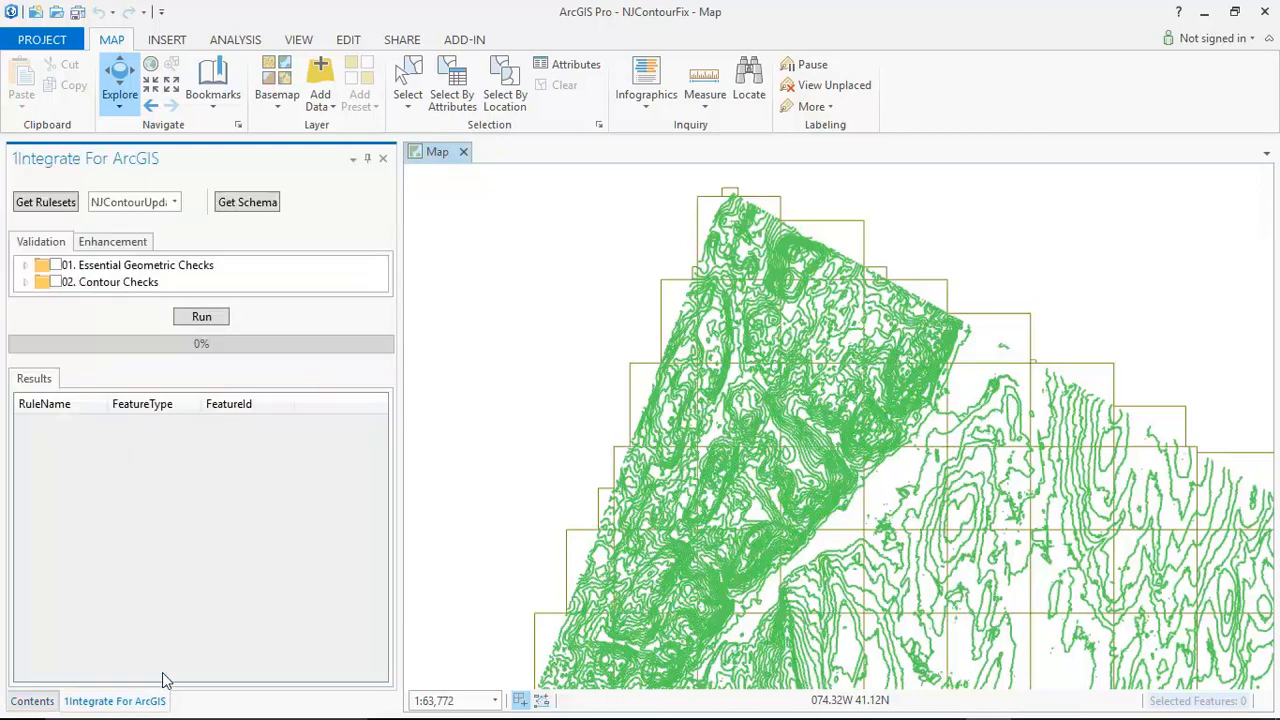
{"action": "left_click", "coordinate": [25, 267]}
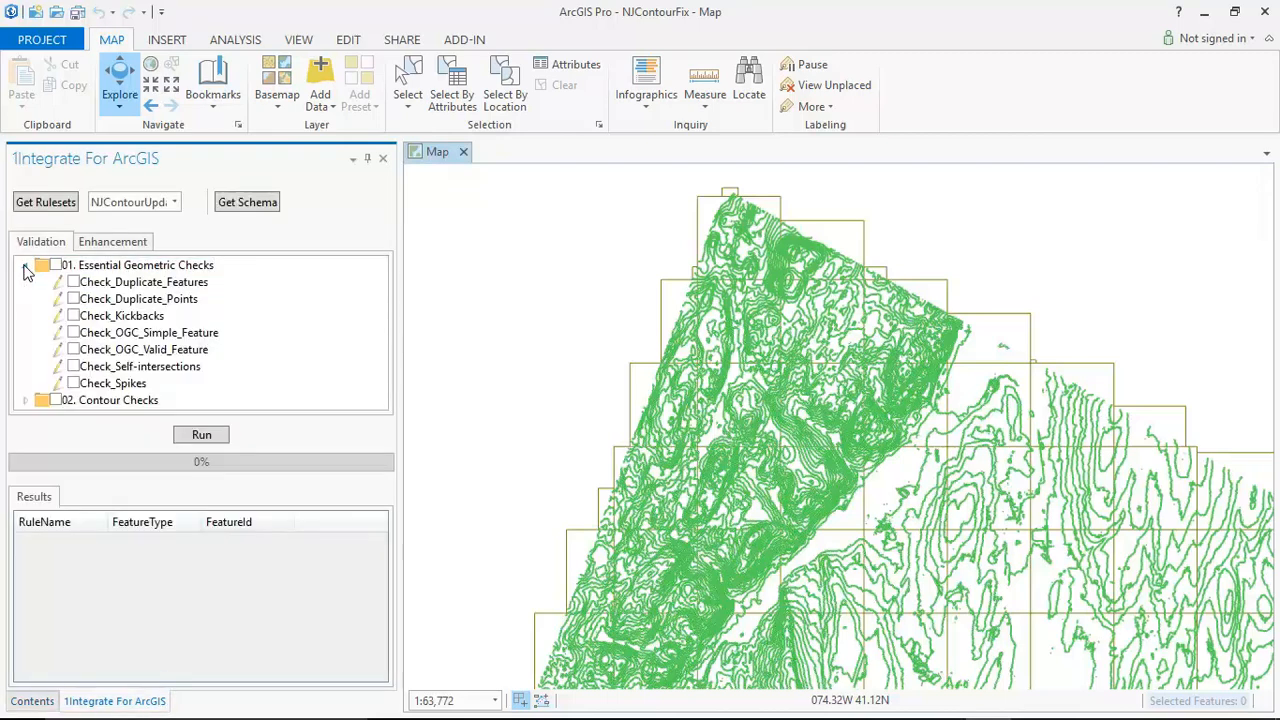
{"action": "left_click", "coordinate": [56, 266]}
{"action": "left_click", "coordinate": [212, 438]}
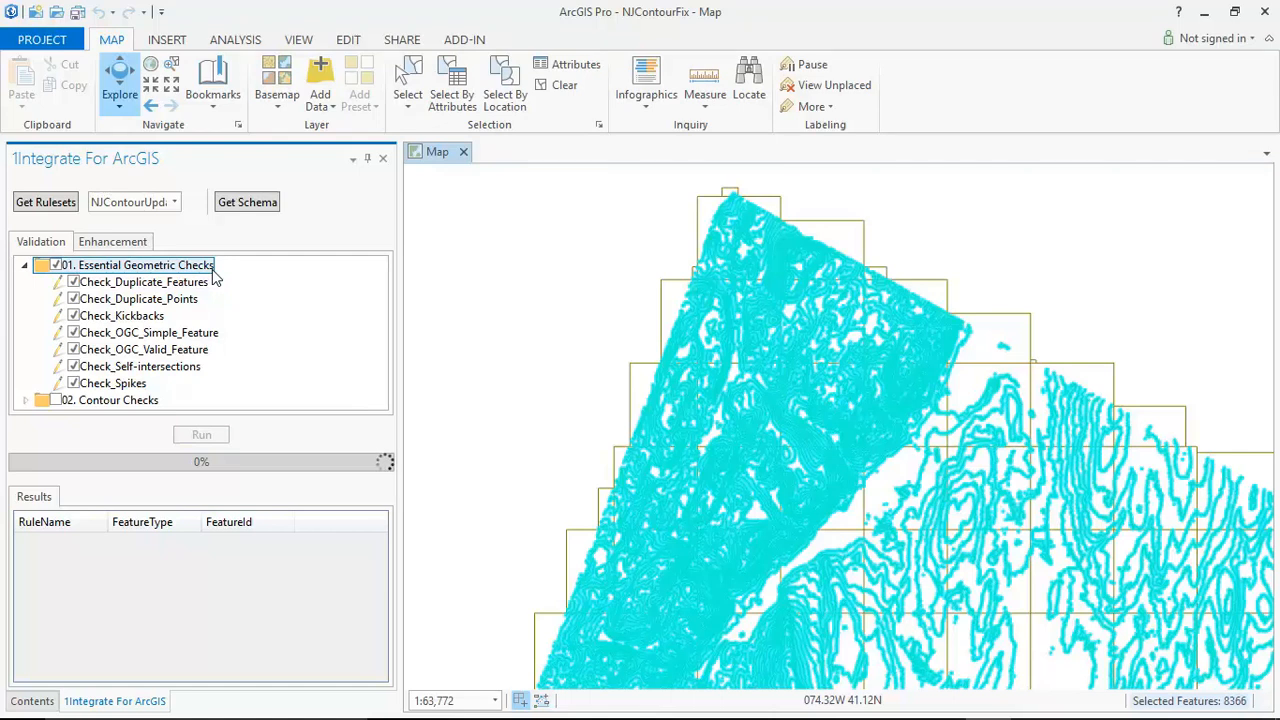
Step: Review the individual geometric checks, including duplicate features, duplicate points, kickbacks, self-intersections and spikes, as the validation is processed
{"action": "left_click", "coordinate": [205, 283]}
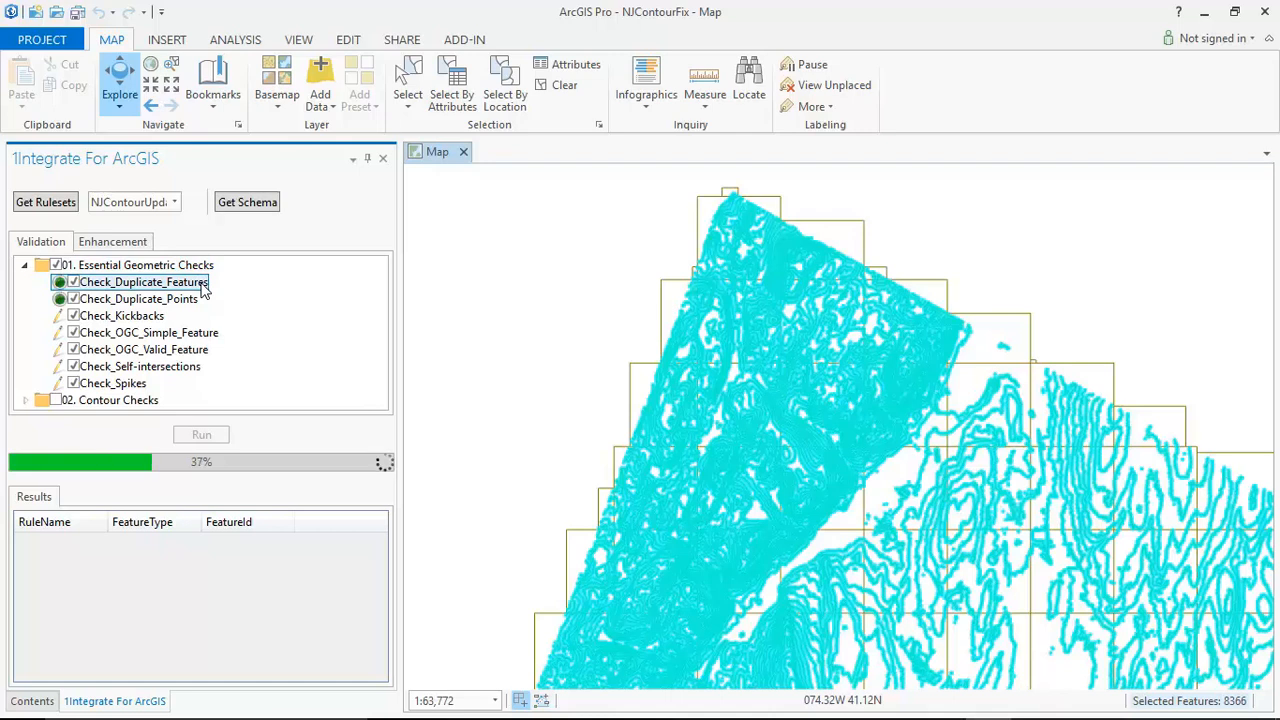
{"action": "left_click", "coordinate": [198, 302]}
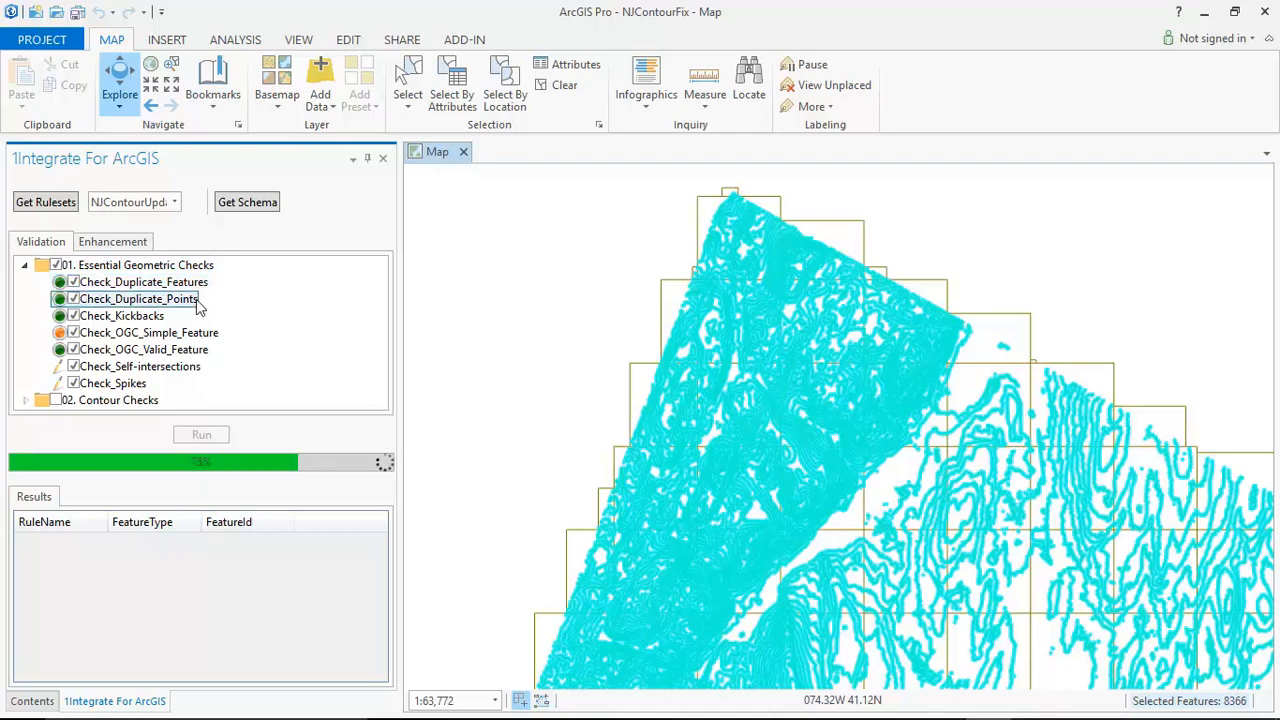
{"action": "left_click", "coordinate": [158, 318]}
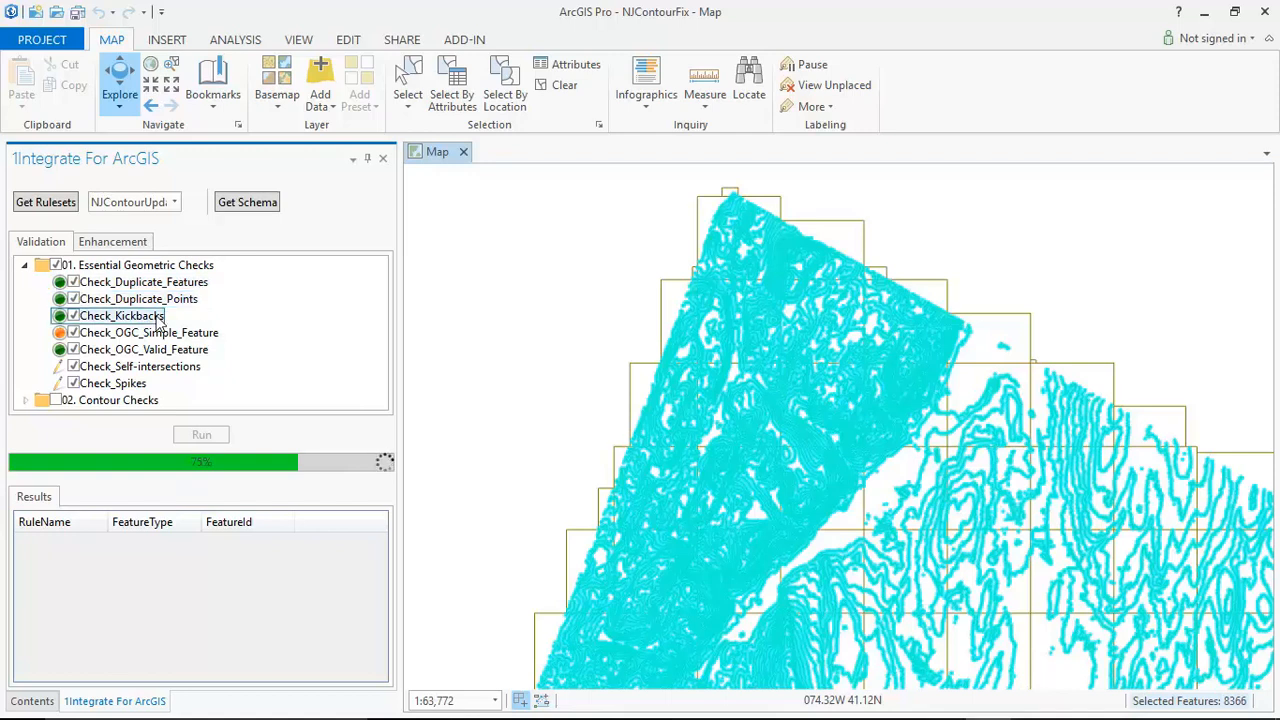
{"action": "left_click", "coordinate": [140, 368]}
{"action": "left_click", "coordinate": [128, 388]}
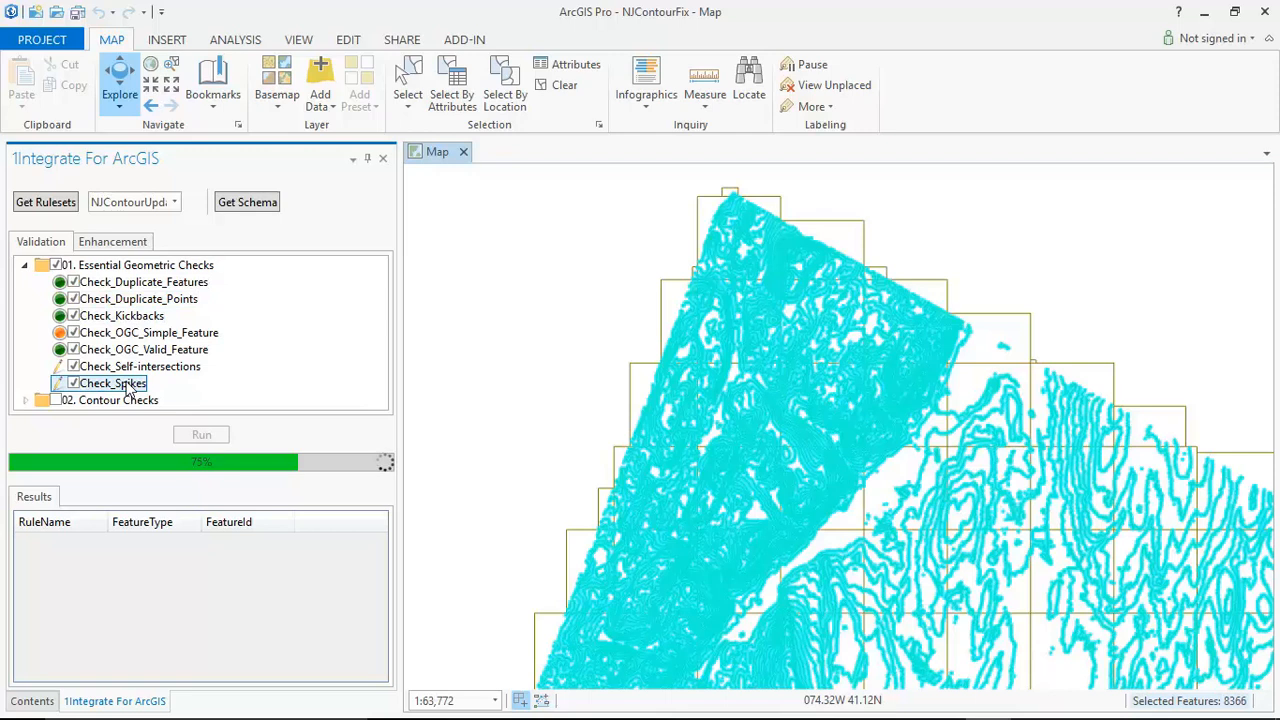
{"action": "left_click", "coordinate": [194, 368]}
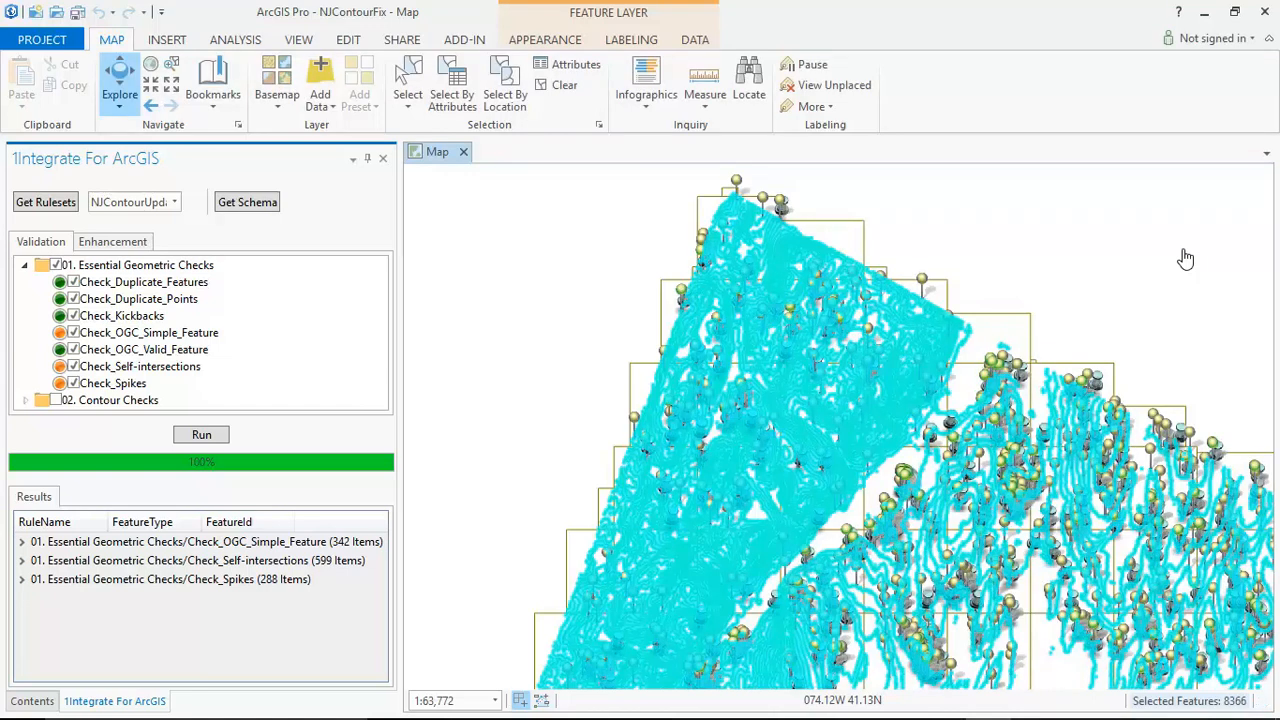
{"action": "left_click", "coordinate": [193, 284]}
Step: Clear the map selection and review the pass or fail status of each geometric check
{"action": "left_click", "coordinate": [557, 89]}
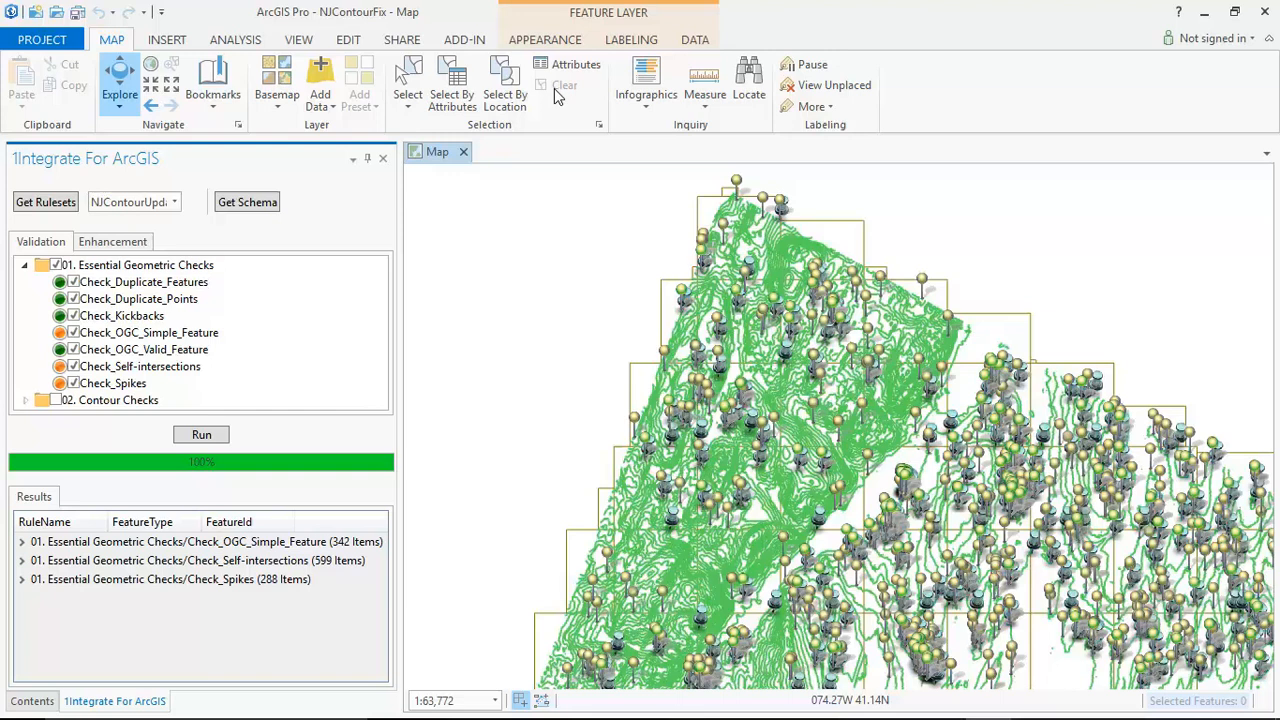
{"action": "left_click", "coordinate": [204, 287]}
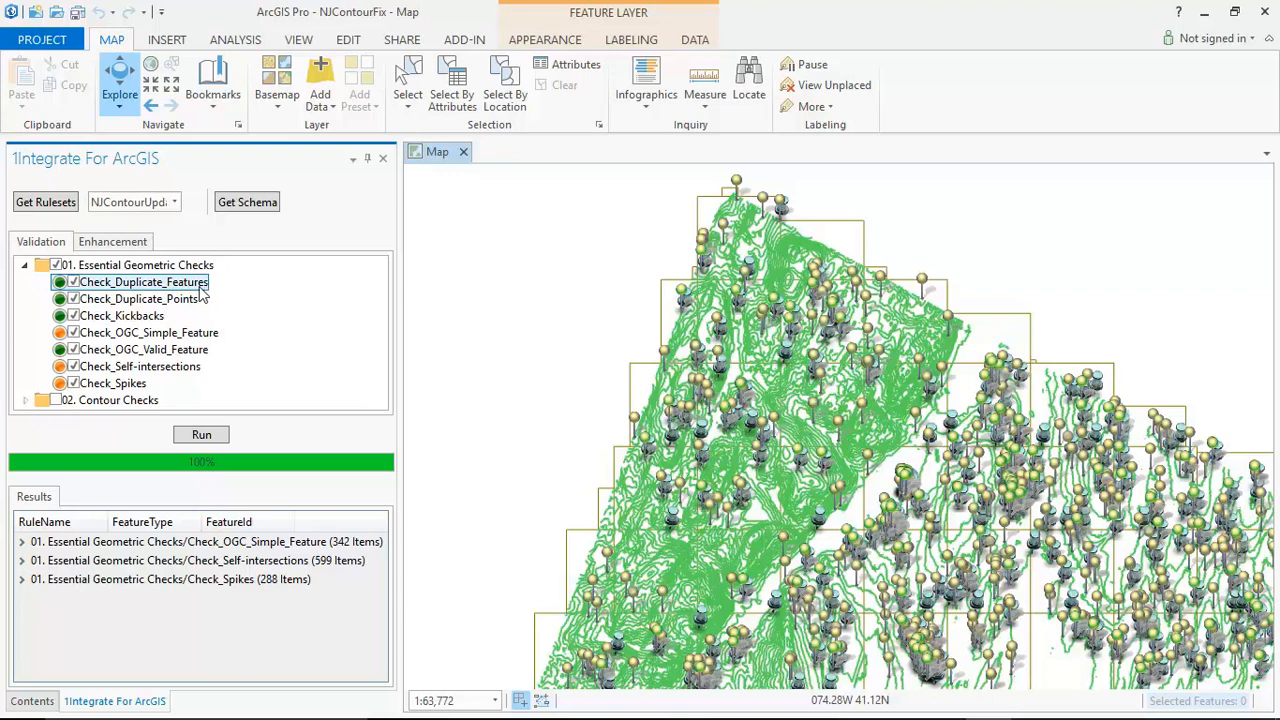
{"action": "mouse_move", "coordinate": [61, 285]}
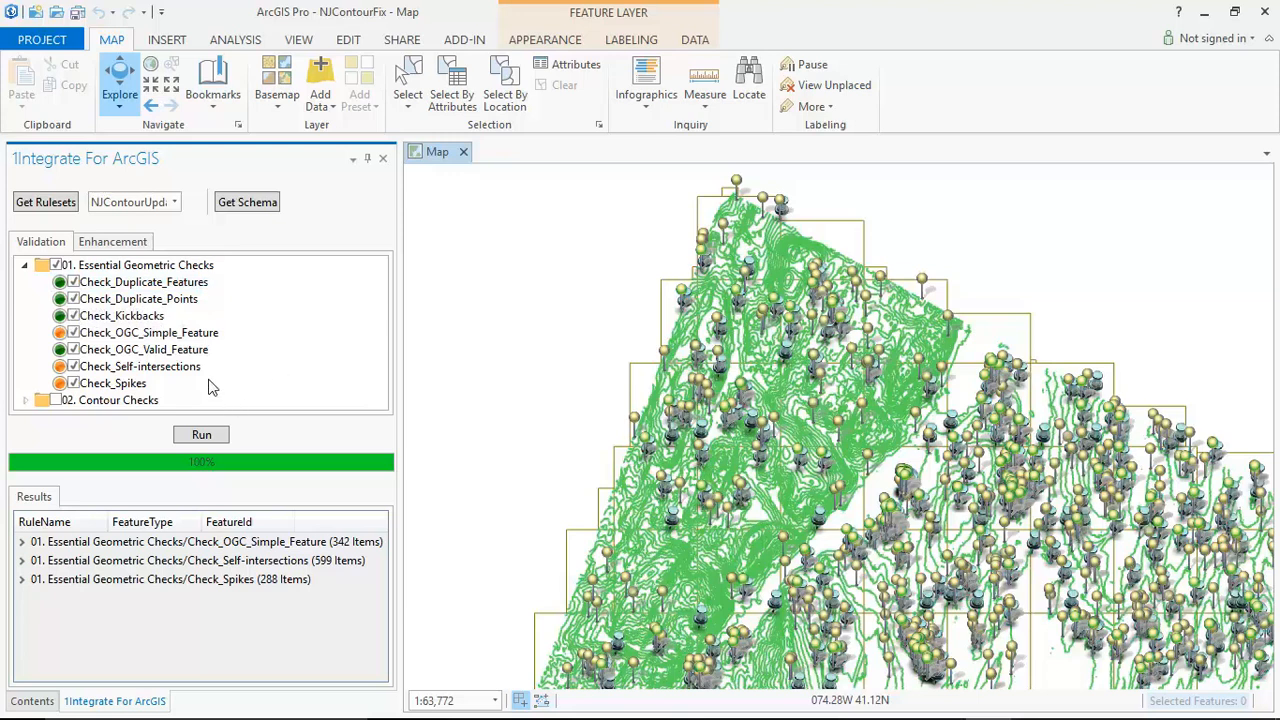
{"action": "mouse_move", "coordinate": [60, 372]}
Step: Hide the CheckSpikes and CheckOGCSimpleFeature report layers so only the self-intersection report markers are displayed
{"action": "left_click", "coordinate": [32, 701]}
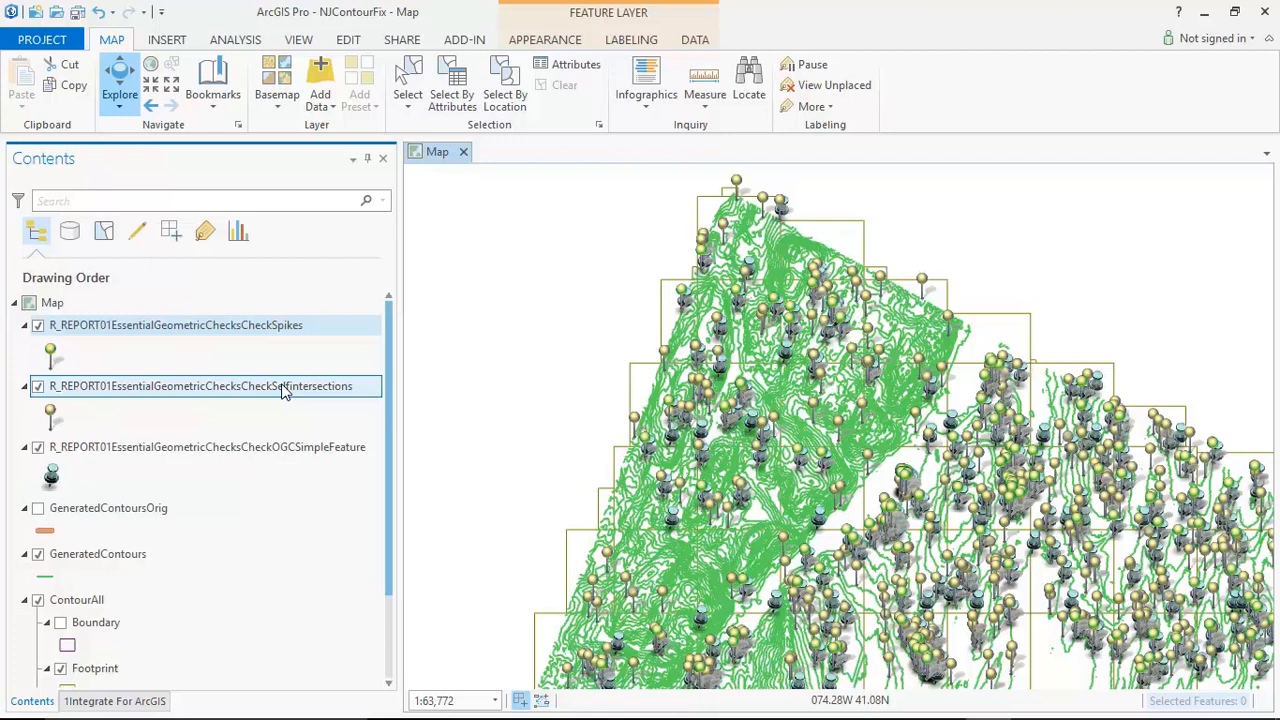
{"action": "left_click", "coordinate": [38, 326]}
{"action": "left_click", "coordinate": [38, 447]}
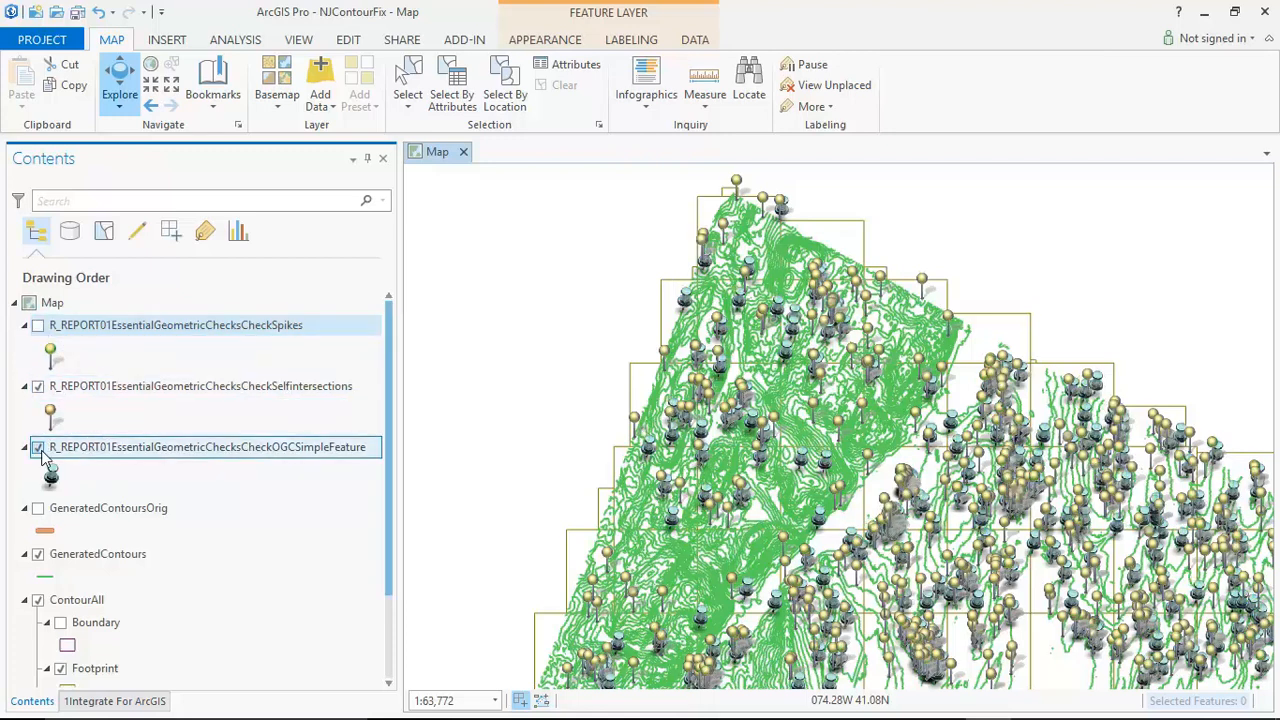
{"action": "left_click", "coordinate": [255, 392]}
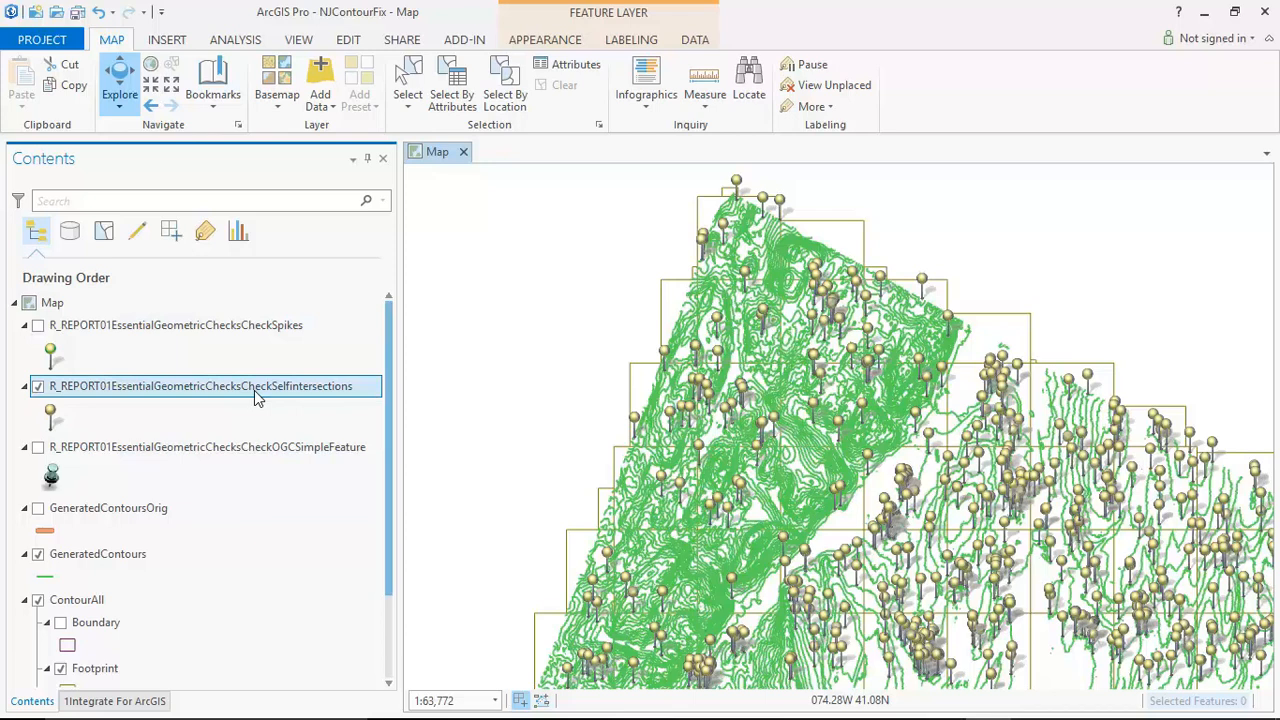
Step: View the data export options for the self-intersections report layer
{"action": "right_click", "coordinate": [255, 397]}
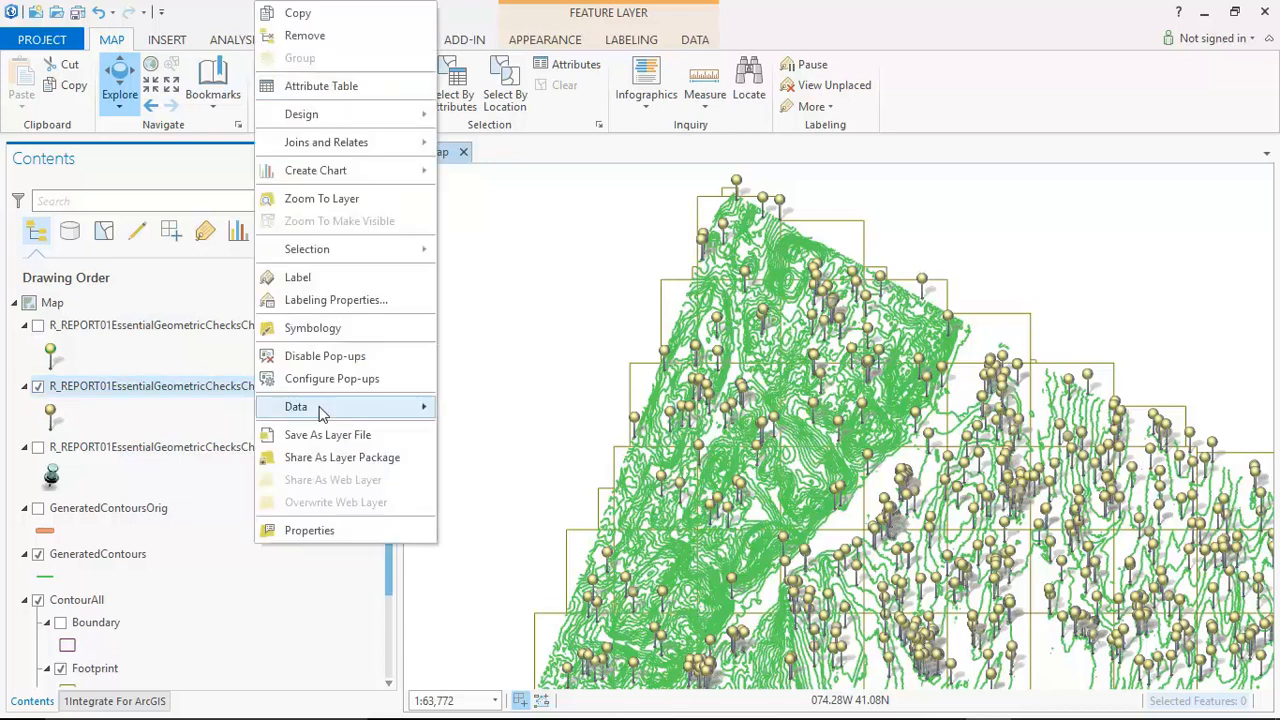
{"action": "mouse_move", "coordinate": [322, 414]}
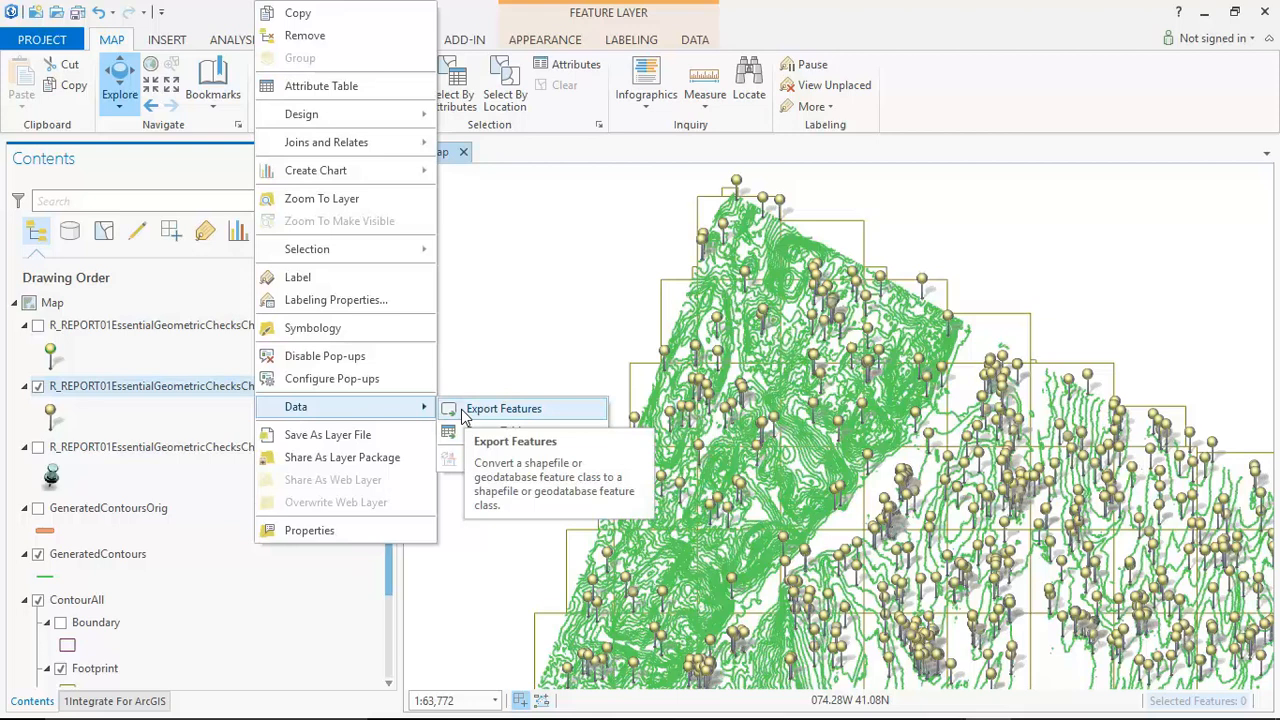
{"action": "left_click", "coordinate": [981, 92]}
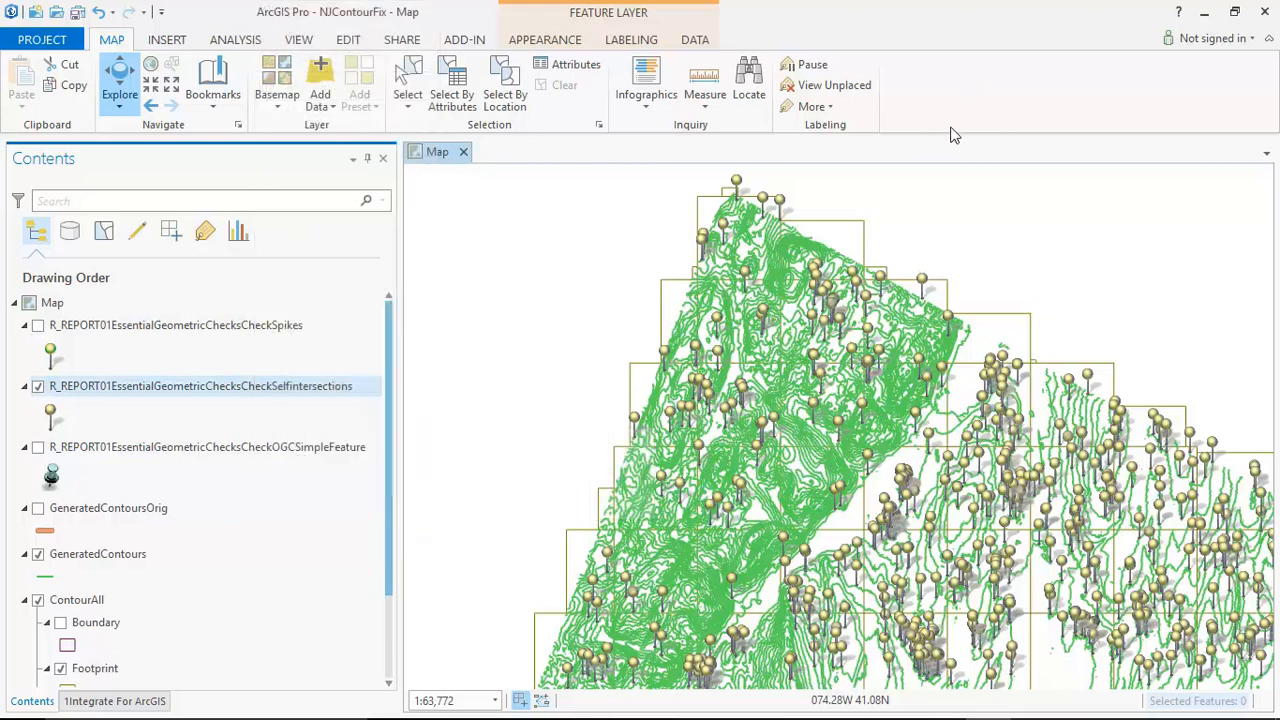
Step: Go to the Remove Small Poly... bookmark and inspect the attributes of the contour at the self-intersection marker
{"action": "left_click", "coordinate": [216, 100]}
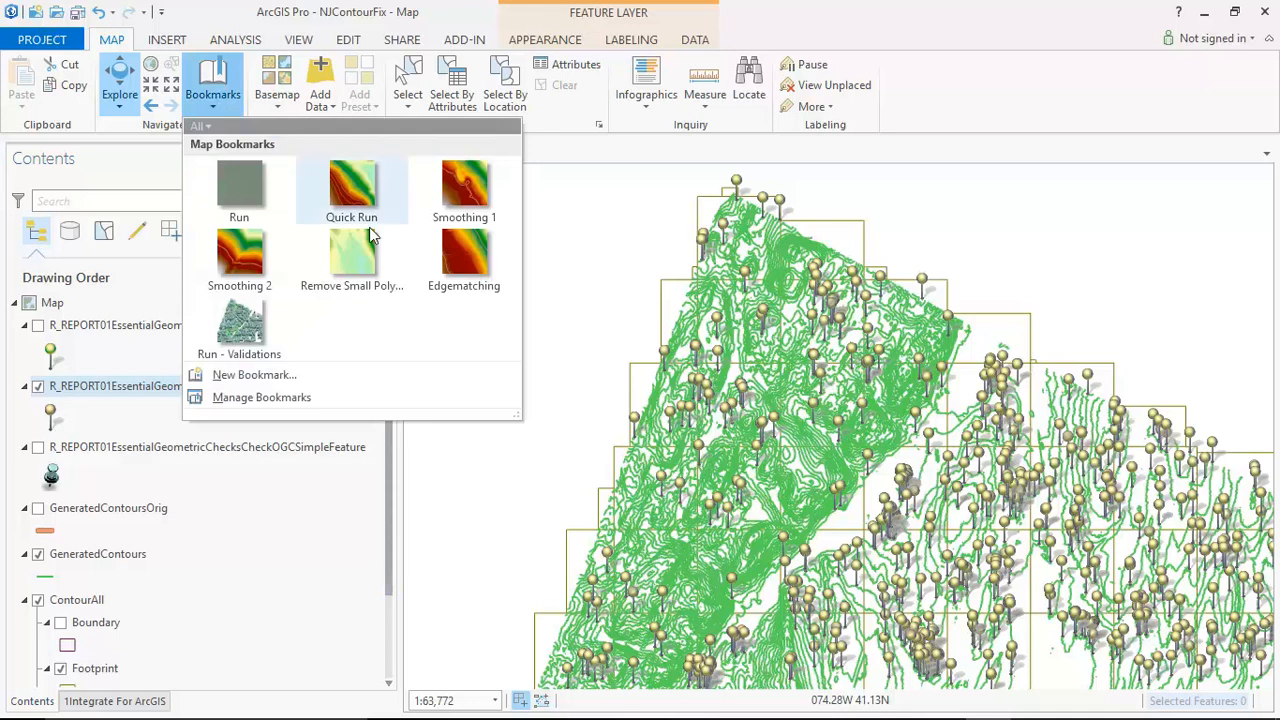
{"action": "left_click", "coordinate": [363, 262]}
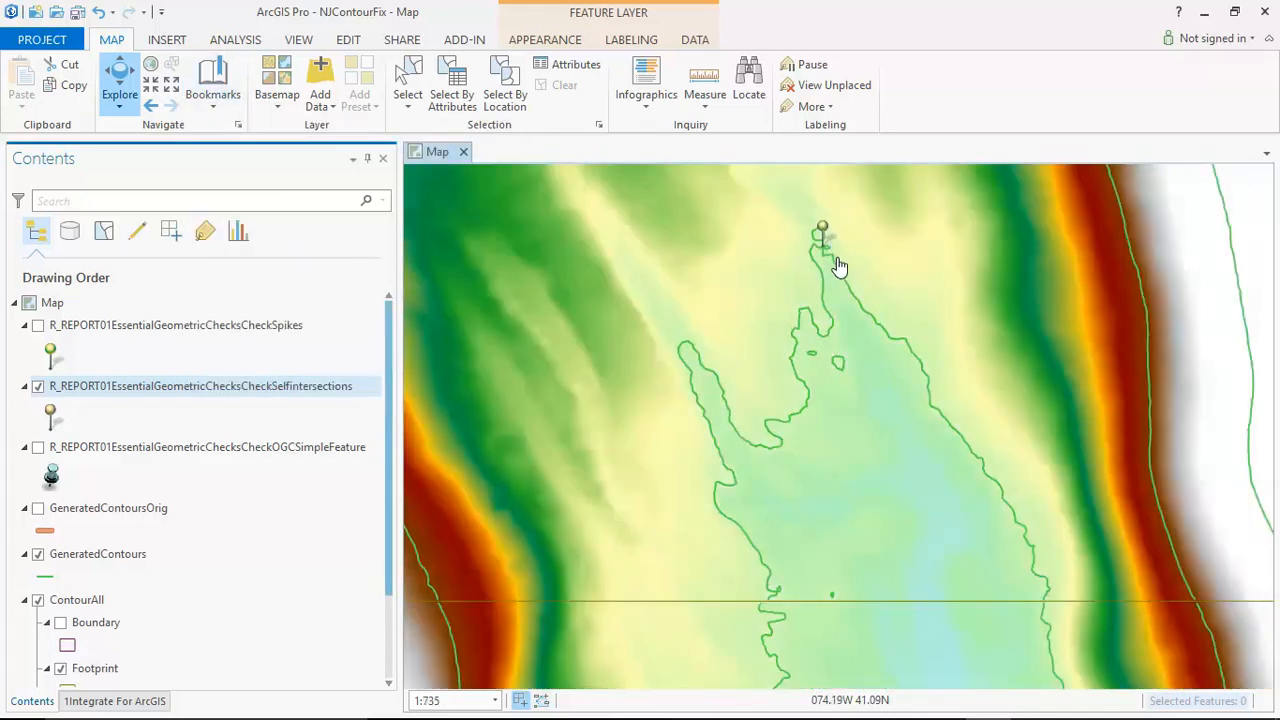
{"action": "left_click_drag", "start_coordinate": [798, 228], "coordinate": [860, 282]}
{"action": "left_click_drag", "start_coordinate": [730, 345], "coordinate": [798, 408]}
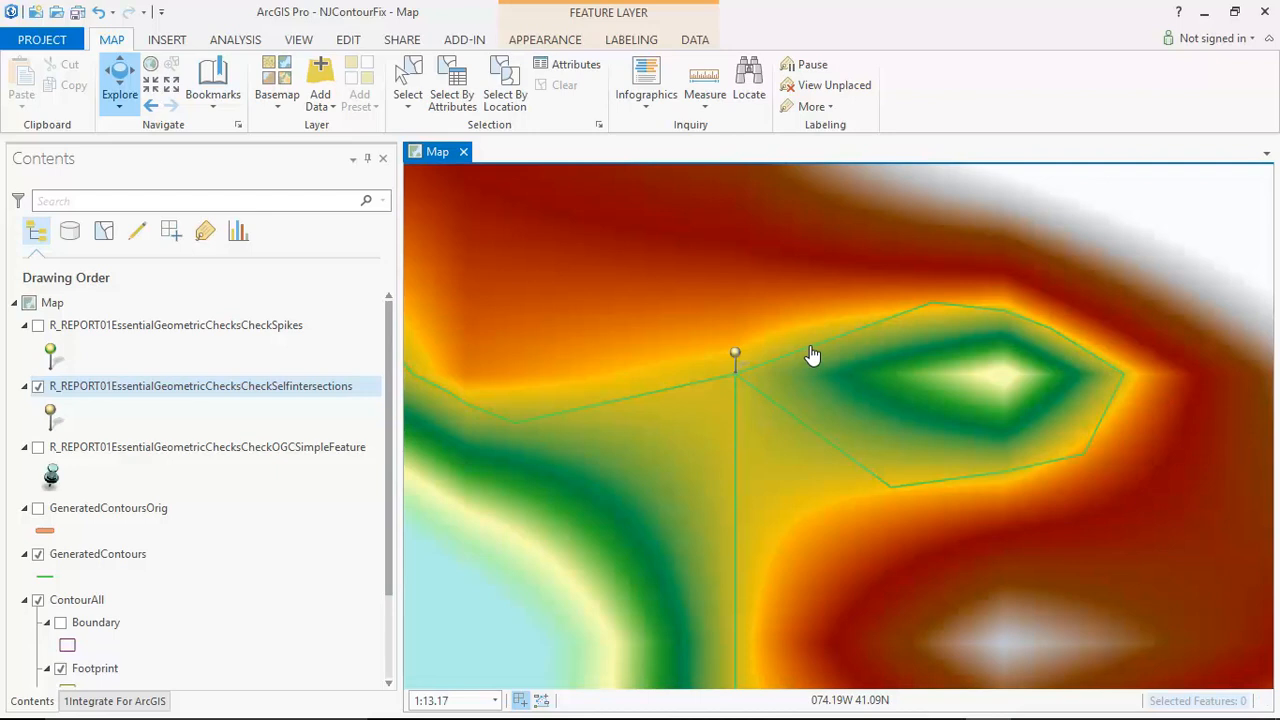
{"action": "left_click", "coordinate": [814, 348]}
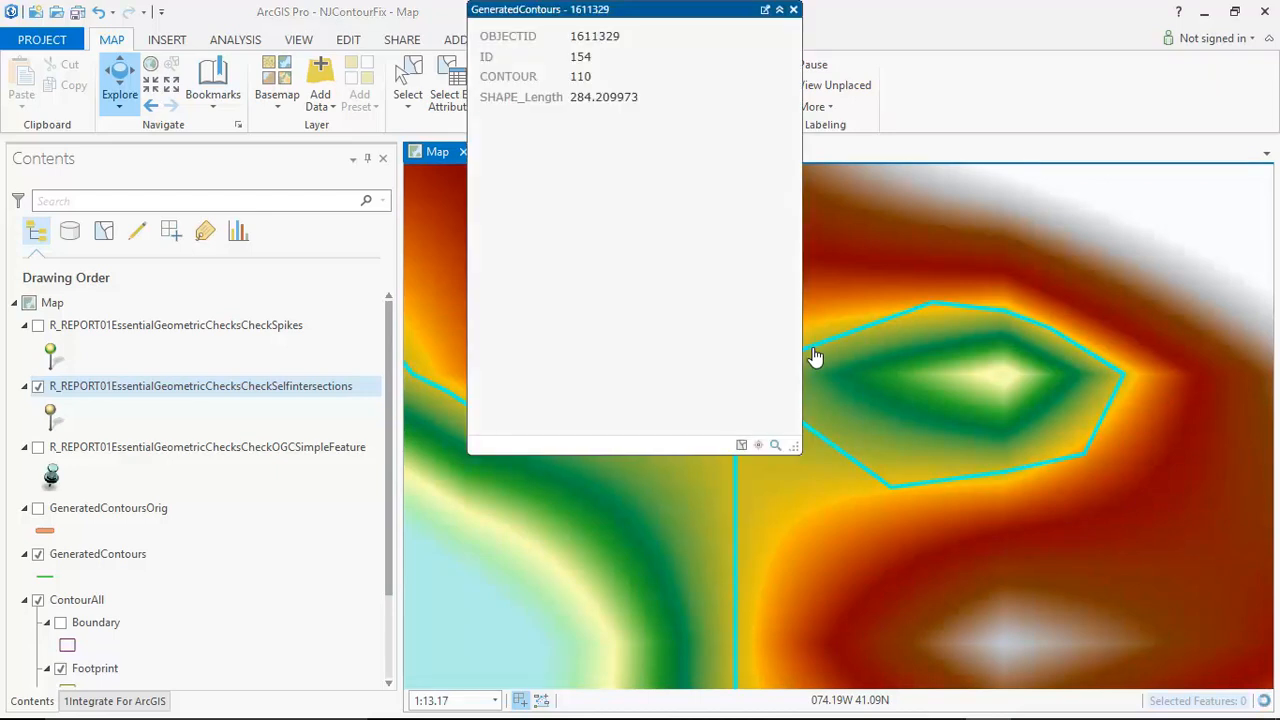
{"action": "left_click_drag", "start_coordinate": [680, 12], "coordinate": [396, 28]}
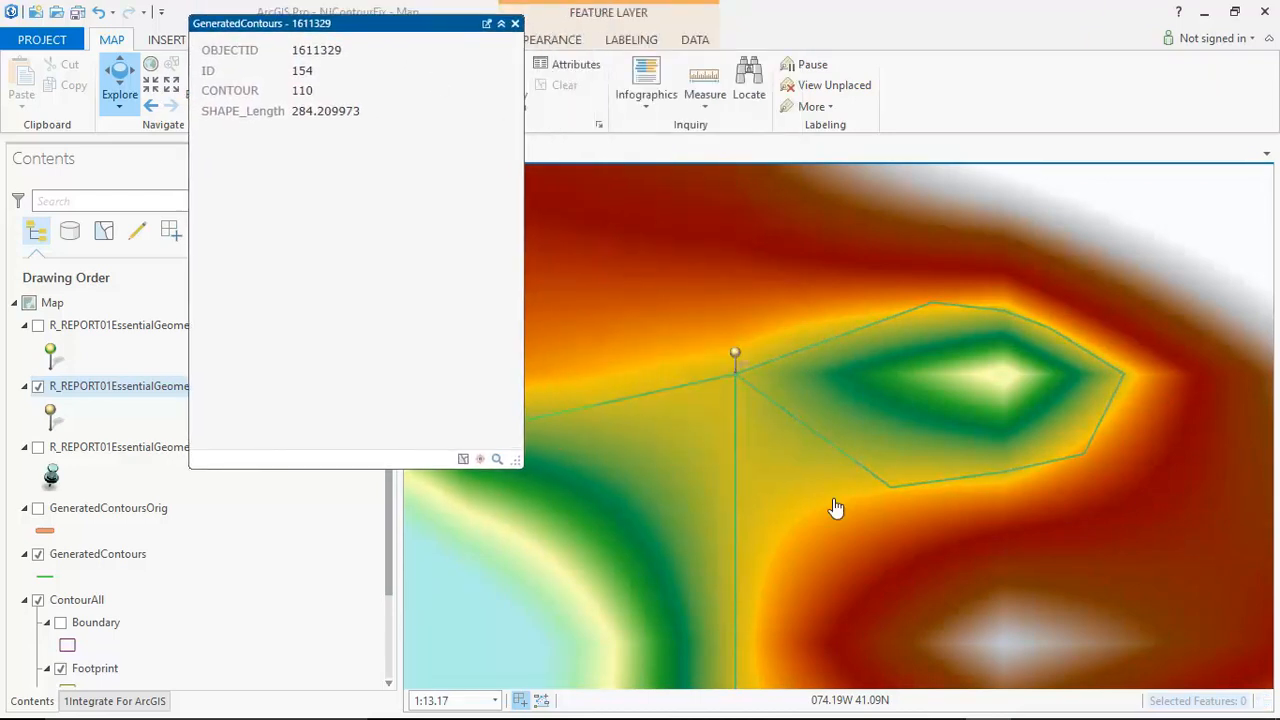
Step: Close the contour's attributes, go to the Run - Validations bookmark and zoom in on another self-intersection marker
{"action": "left_click", "coordinate": [738, 466]}
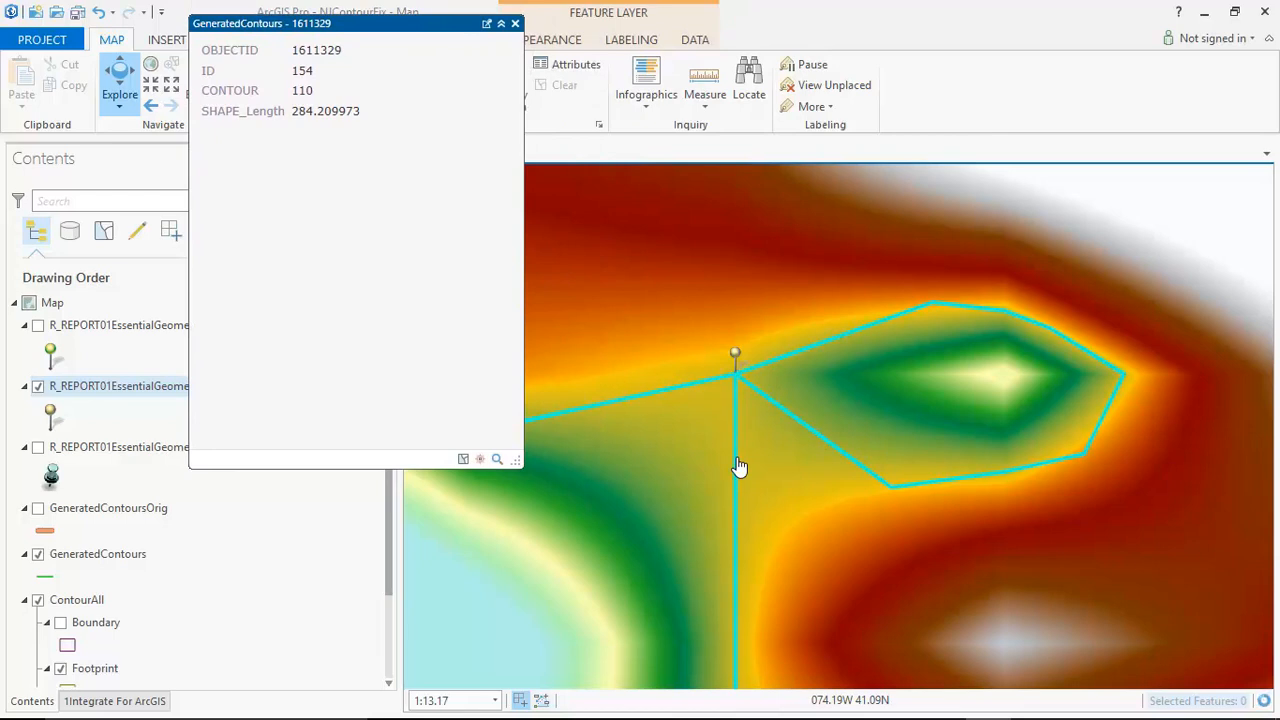
{"action": "left_click", "coordinate": [516, 25]}
{"action": "left_click", "coordinate": [212, 110]}
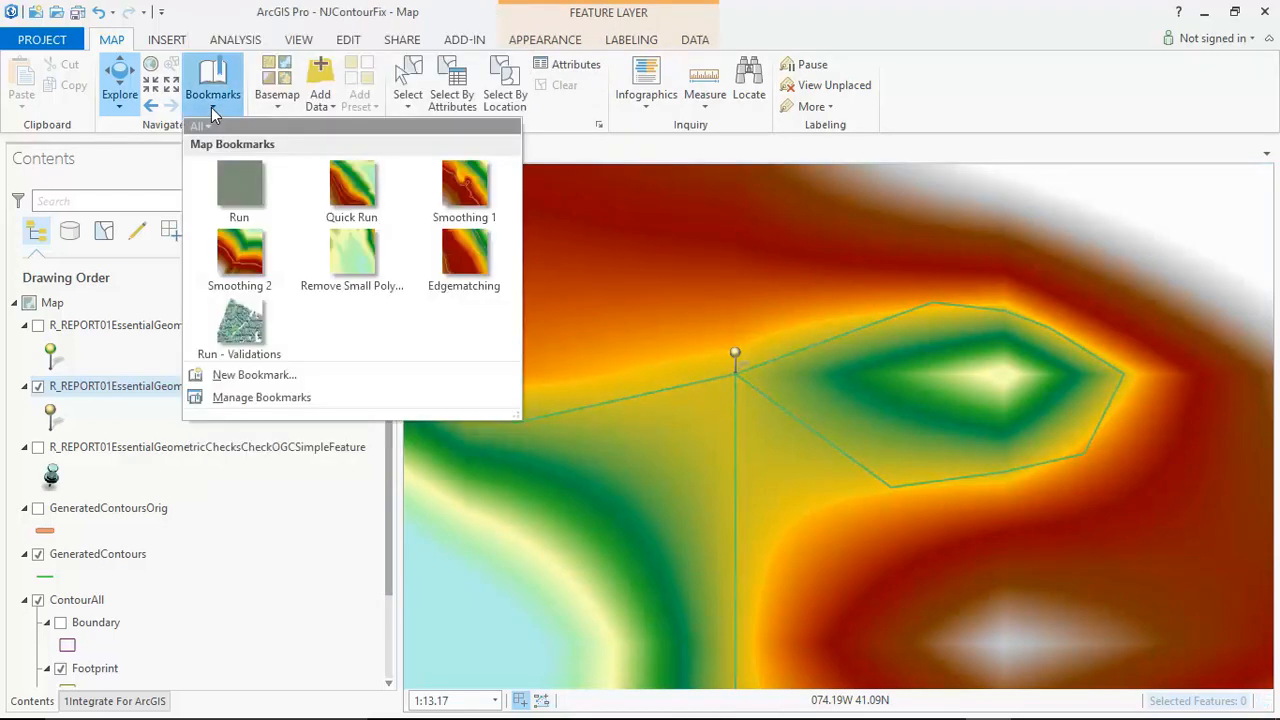
{"action": "left_click", "coordinate": [252, 338]}
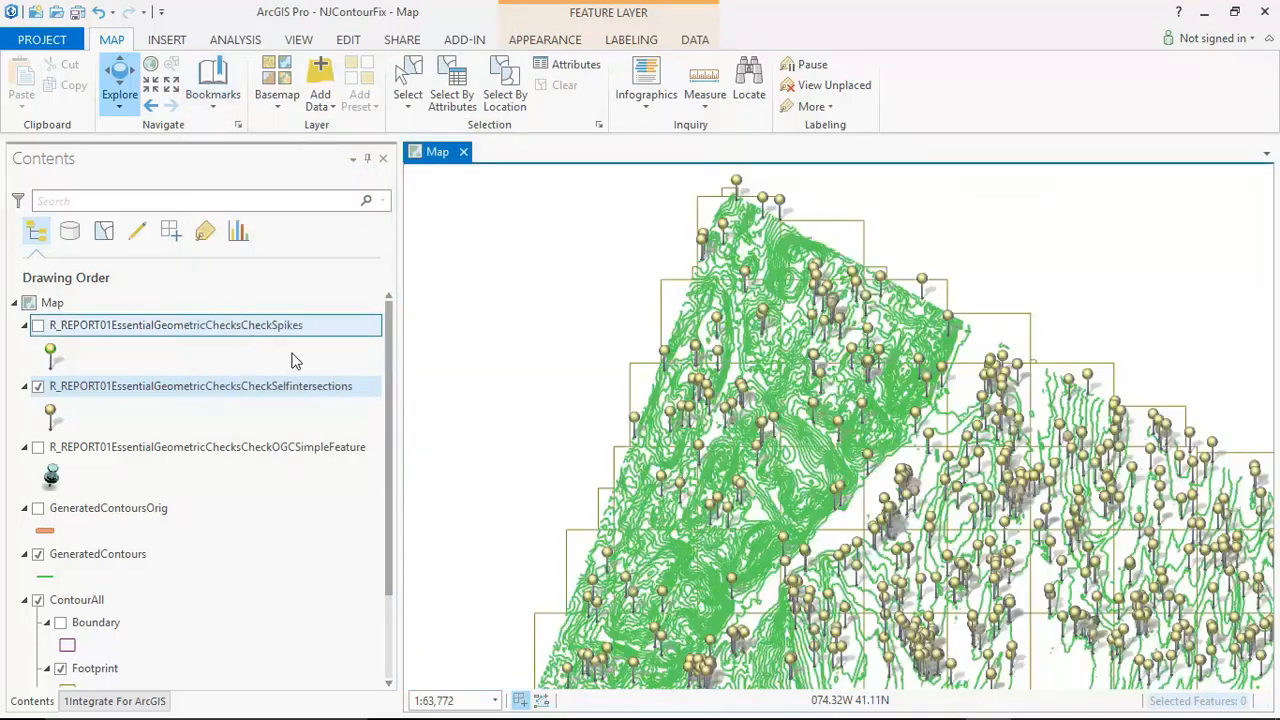
{"action": "left_click_drag", "start_coordinate": [845, 406], "coordinate": [880, 438]}
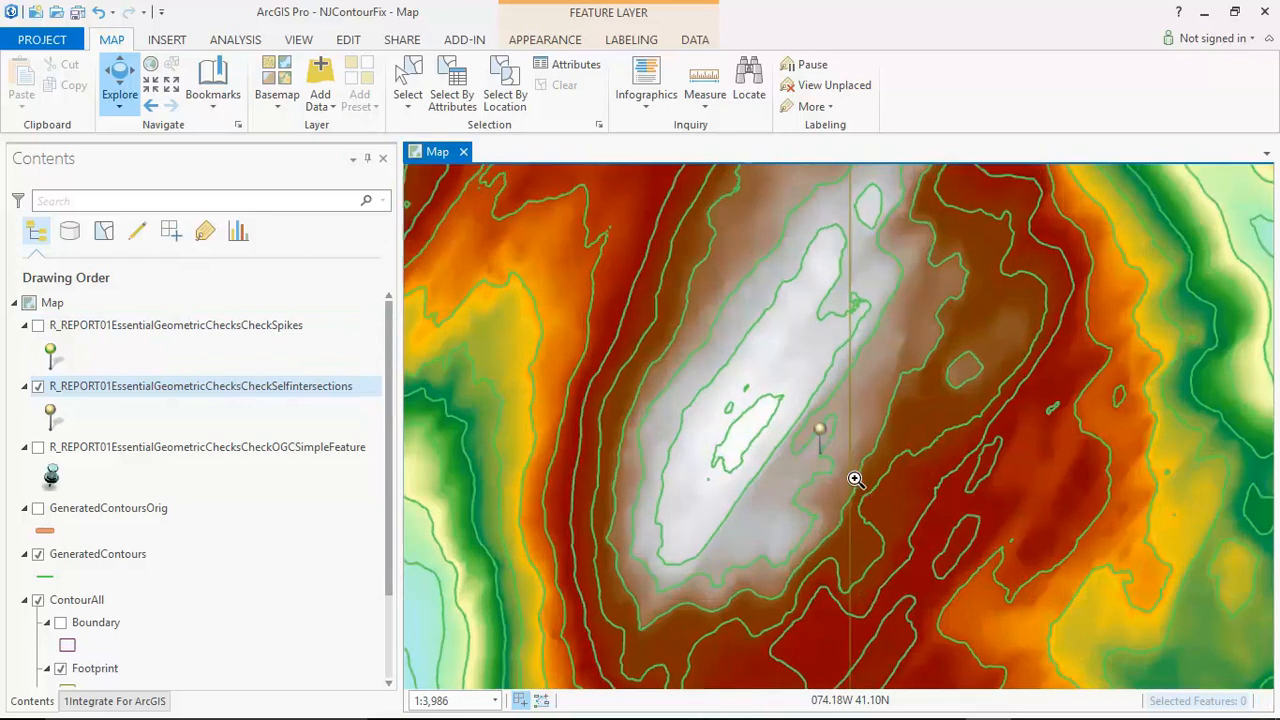
{"action": "left_click_drag", "start_coordinate": [800, 418], "coordinate": [855, 480]}
{"action": "left_click_drag", "start_coordinate": [757, 424], "coordinate": [820, 485]}
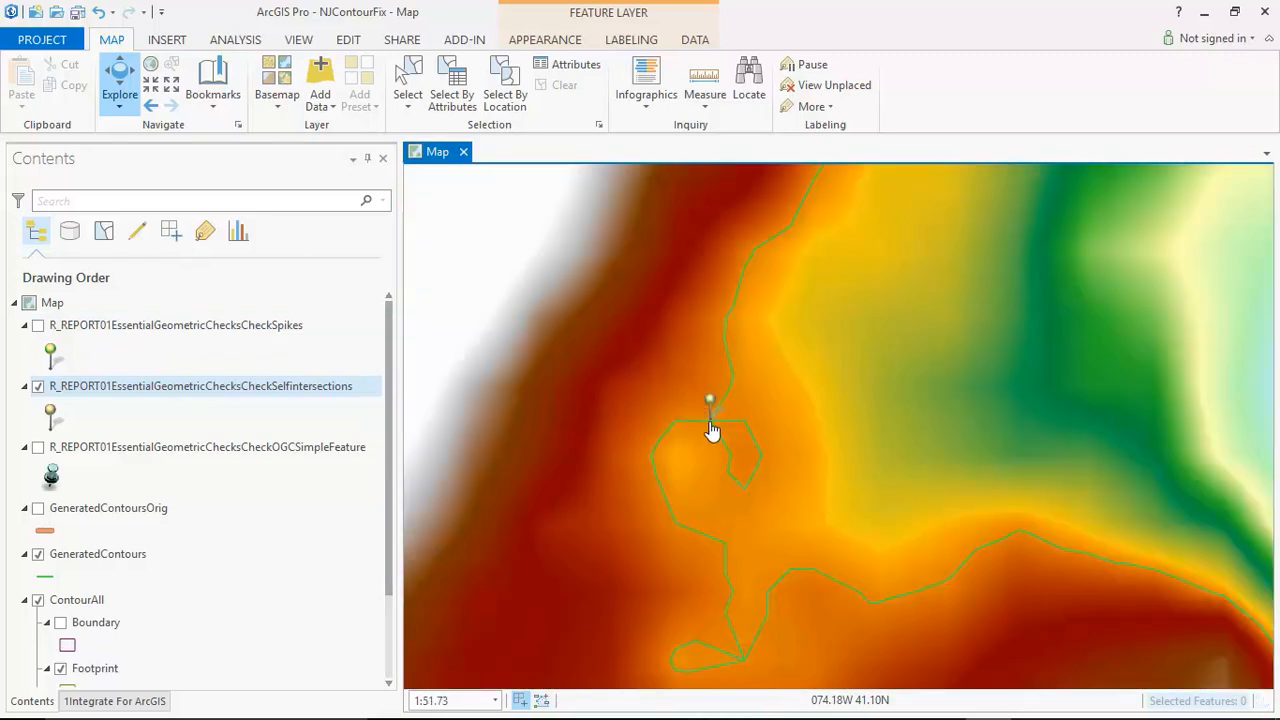
Step: Run only the 02. Contour Checks, with the Essential Geometric Checks excluded, on the extent of the Run bookmark
{"action": "left_click", "coordinate": [219, 105]}
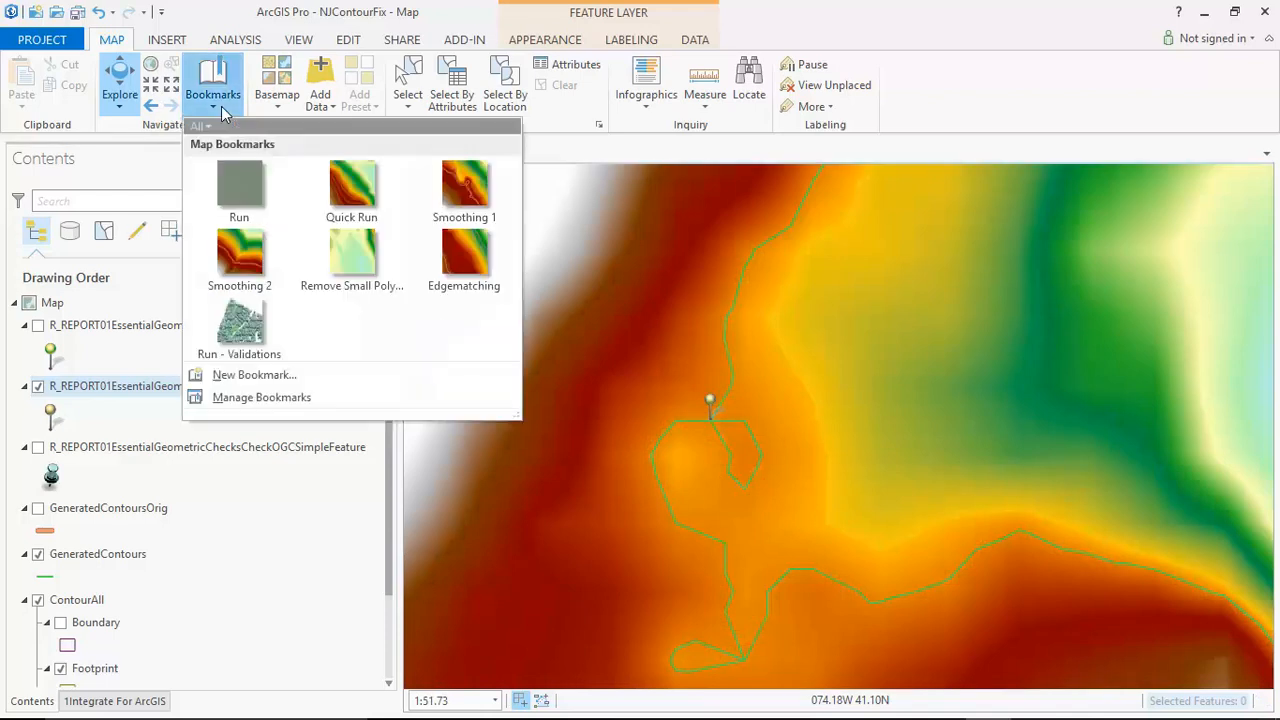
{"action": "left_click", "coordinate": [255, 188]}
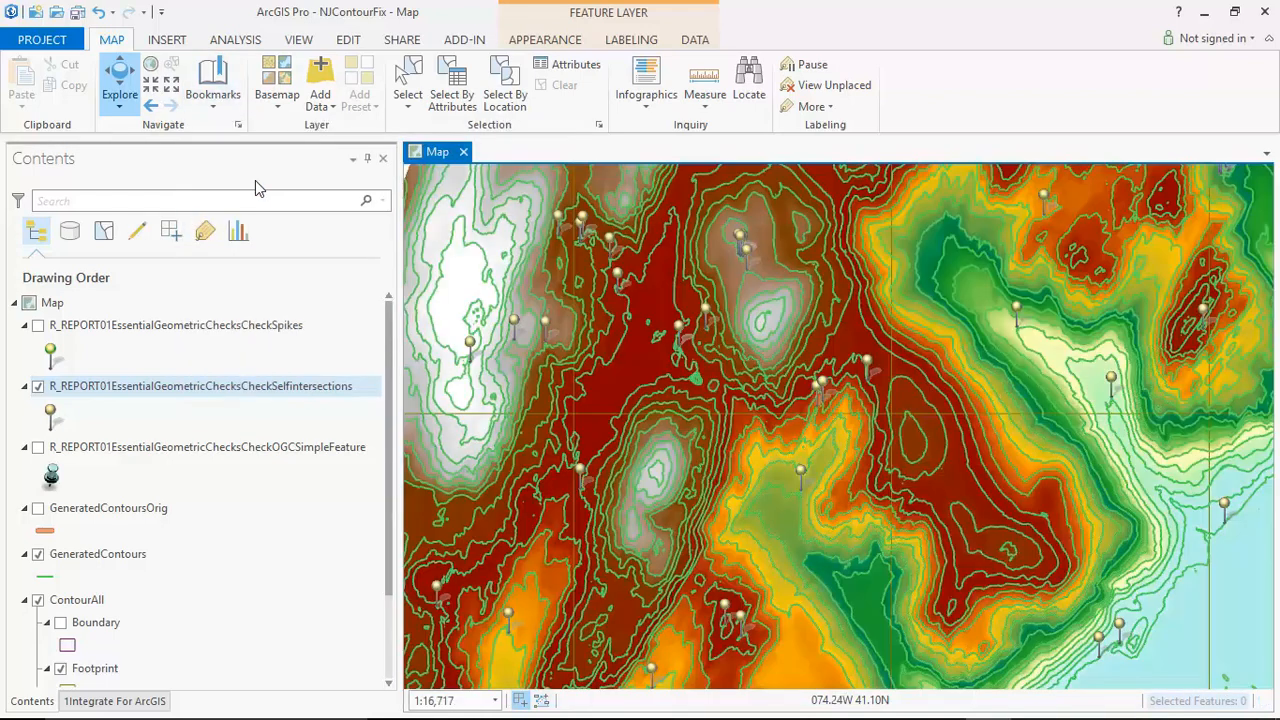
{"action": "left_click", "coordinate": [115, 701]}
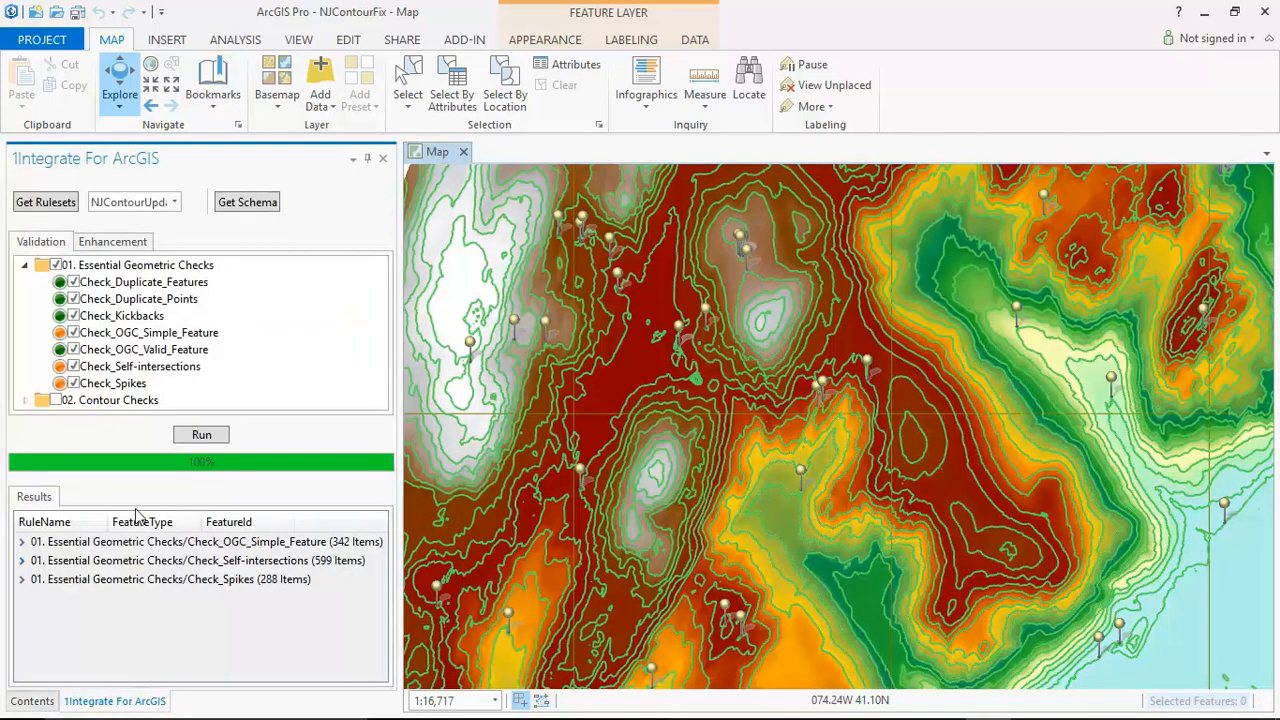
{"action": "left_click", "coordinate": [56, 265]}
{"action": "left_click", "coordinate": [24, 265]}
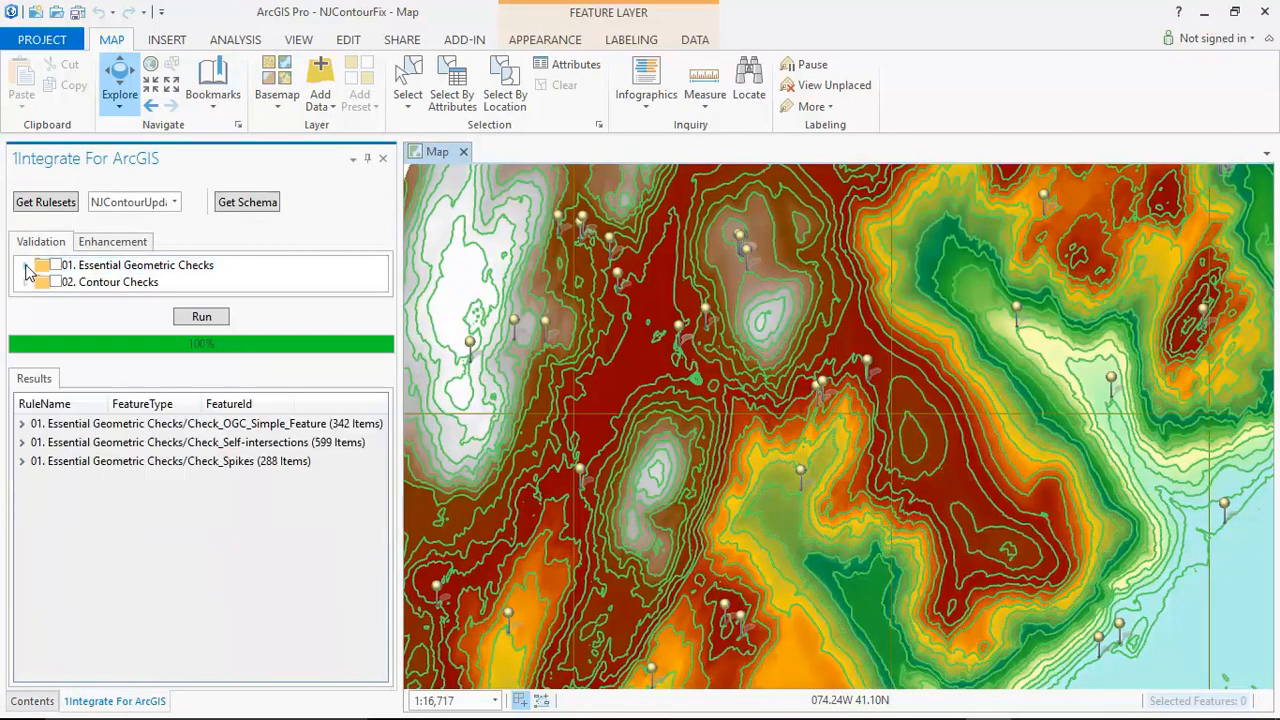
{"action": "left_click", "coordinate": [25, 283]}
{"action": "left_click", "coordinate": [56, 282]}
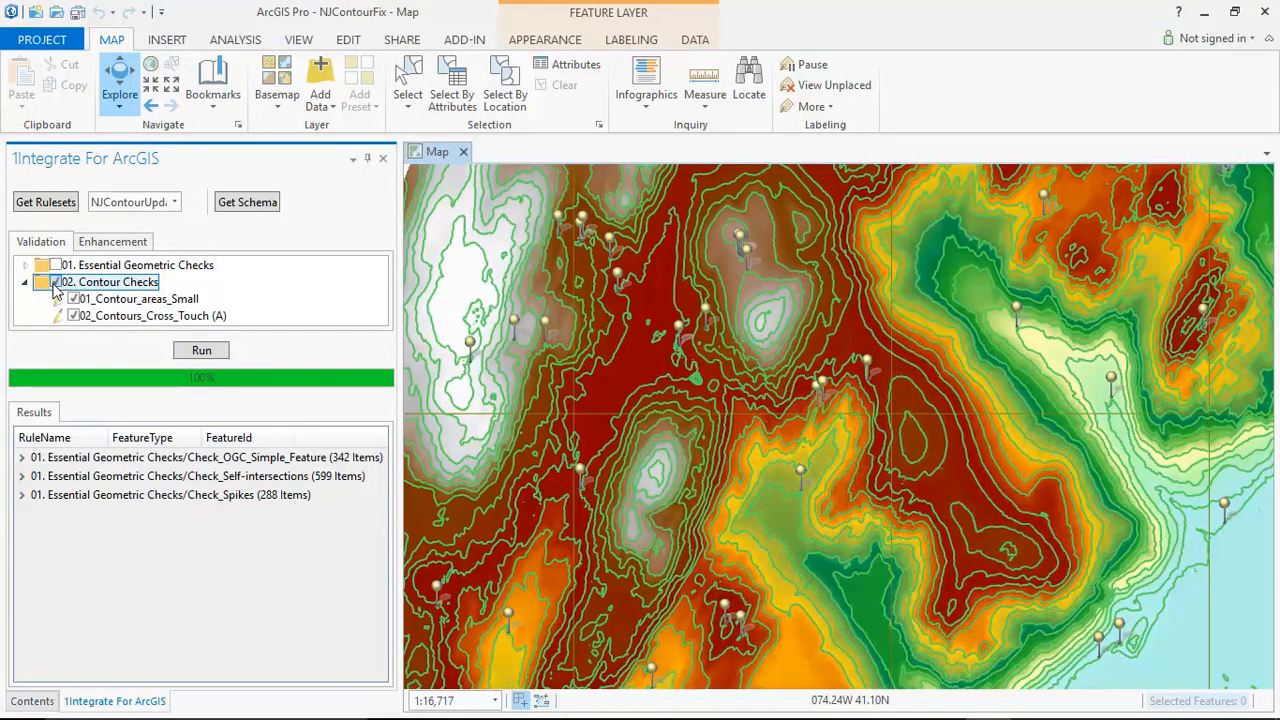
{"action": "left_click", "coordinate": [212, 351]}
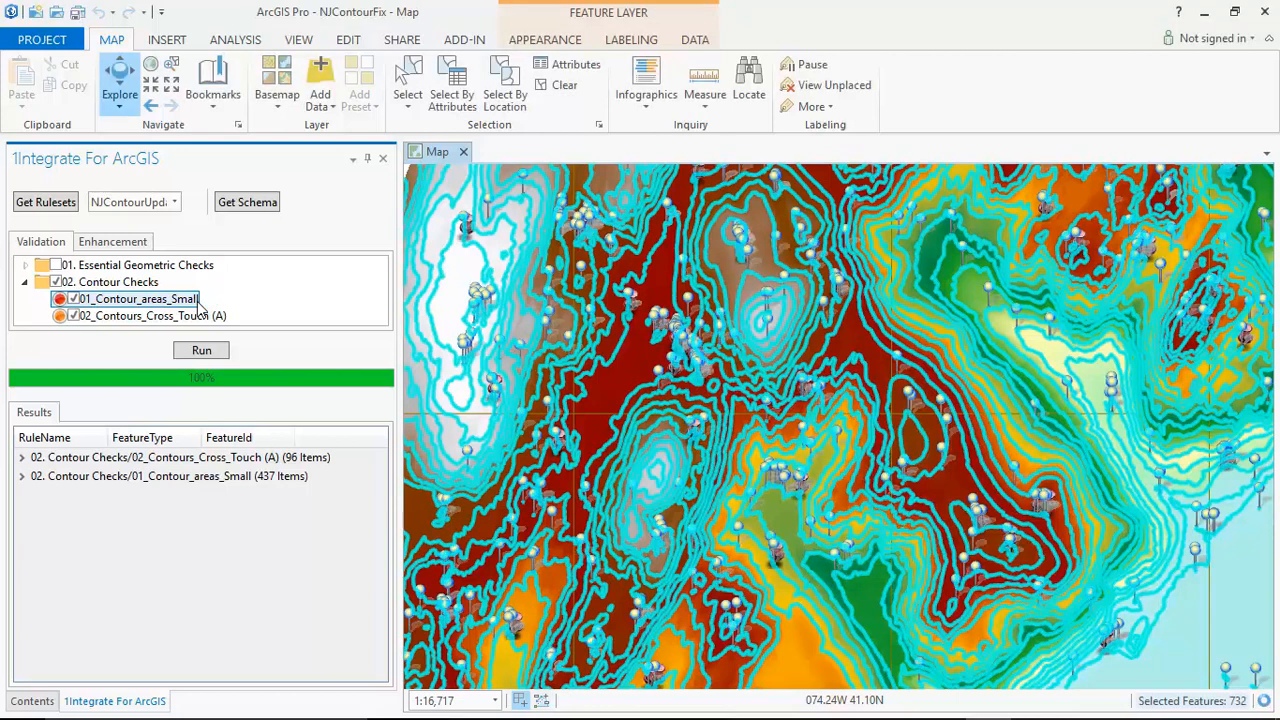
Step: Clear the map selection and zoom in on a small-area contour marker from the Remove Small Poly... bookmark
{"action": "left_click", "coordinate": [206, 316]}
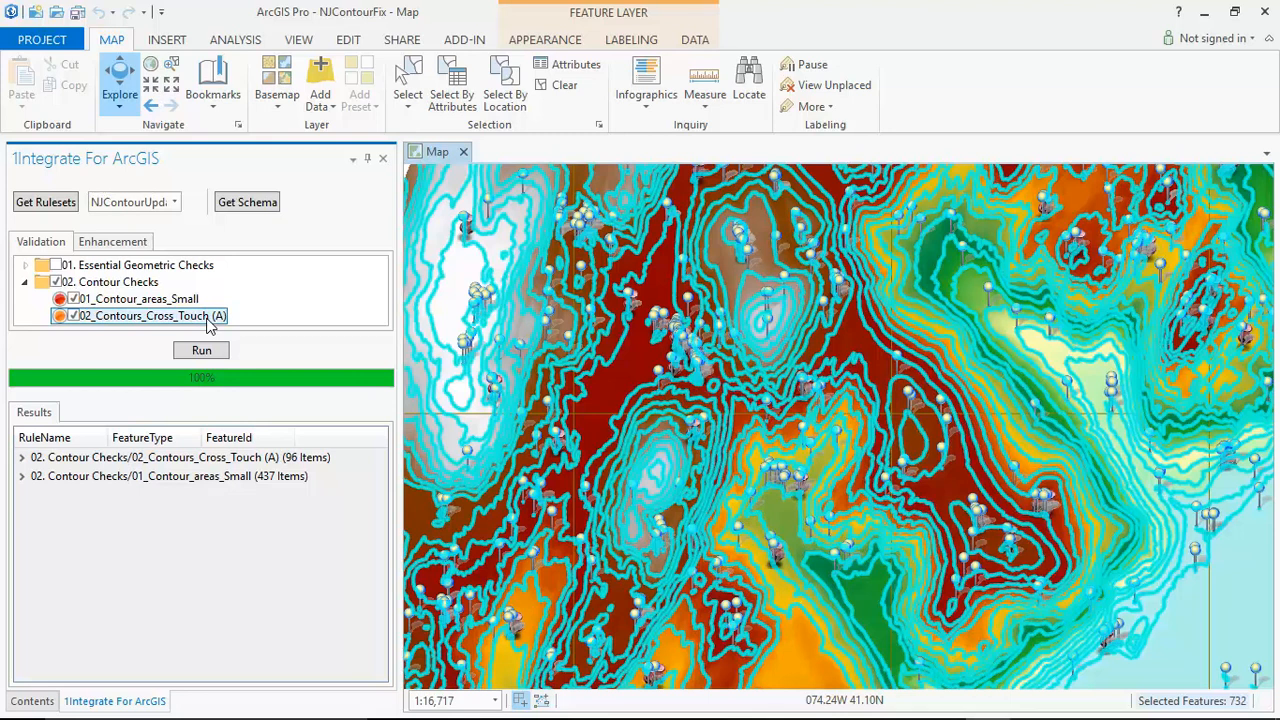
{"action": "left_click", "coordinate": [558, 86]}
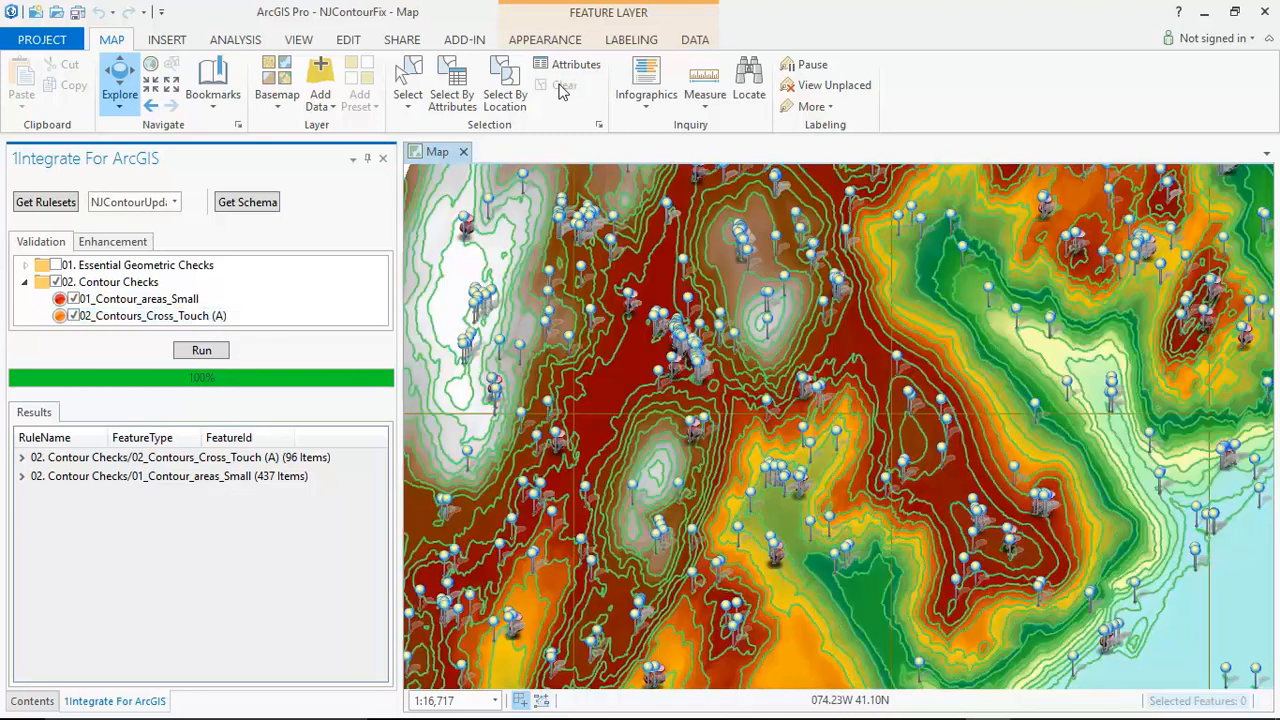
{"action": "left_click", "coordinate": [214, 105]}
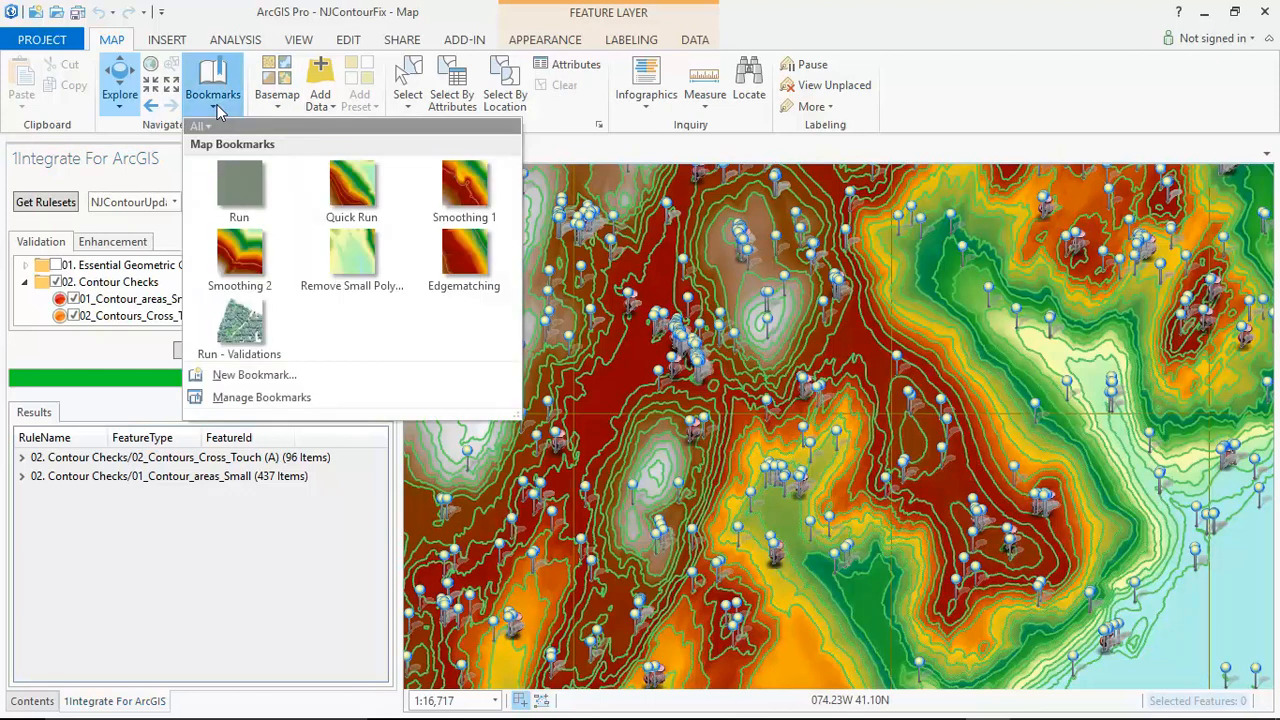
{"action": "left_click", "coordinate": [361, 262]}
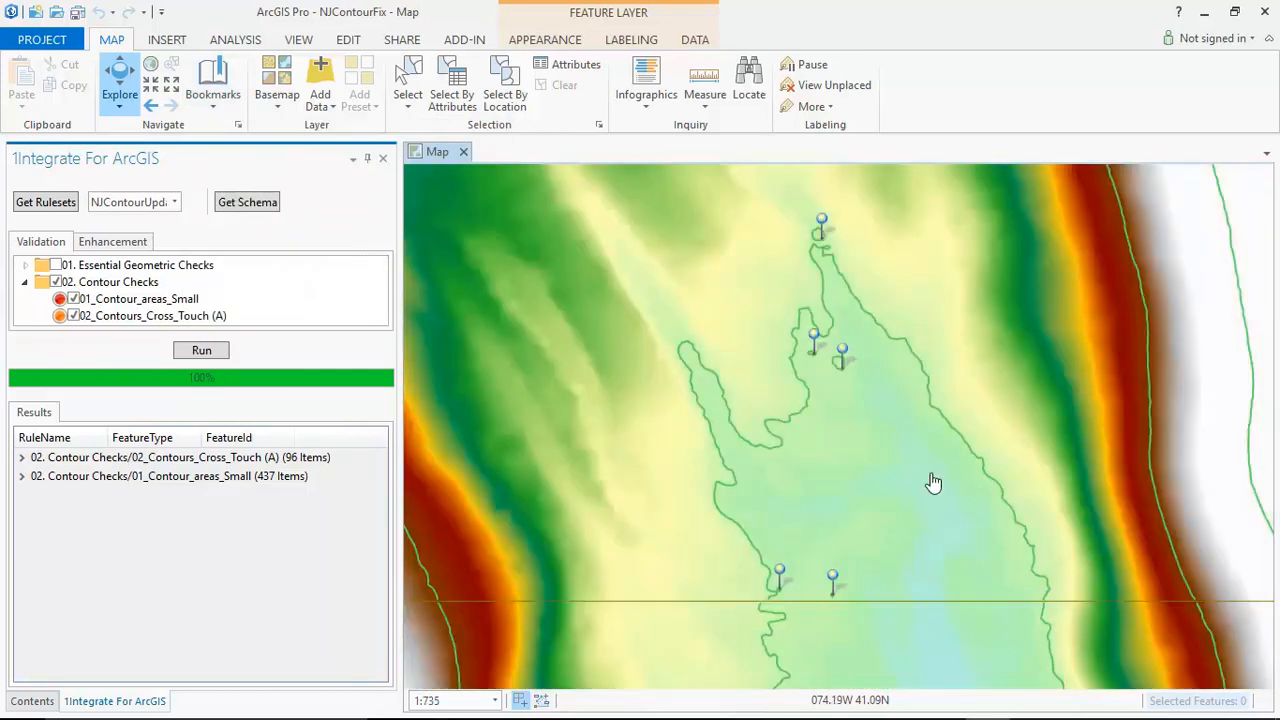
{"action": "left_click_drag", "start_coordinate": [774, 310], "coordinate": [905, 404]}
{"action": "left_click_drag", "start_coordinate": [637, 344], "coordinate": [756, 443]}
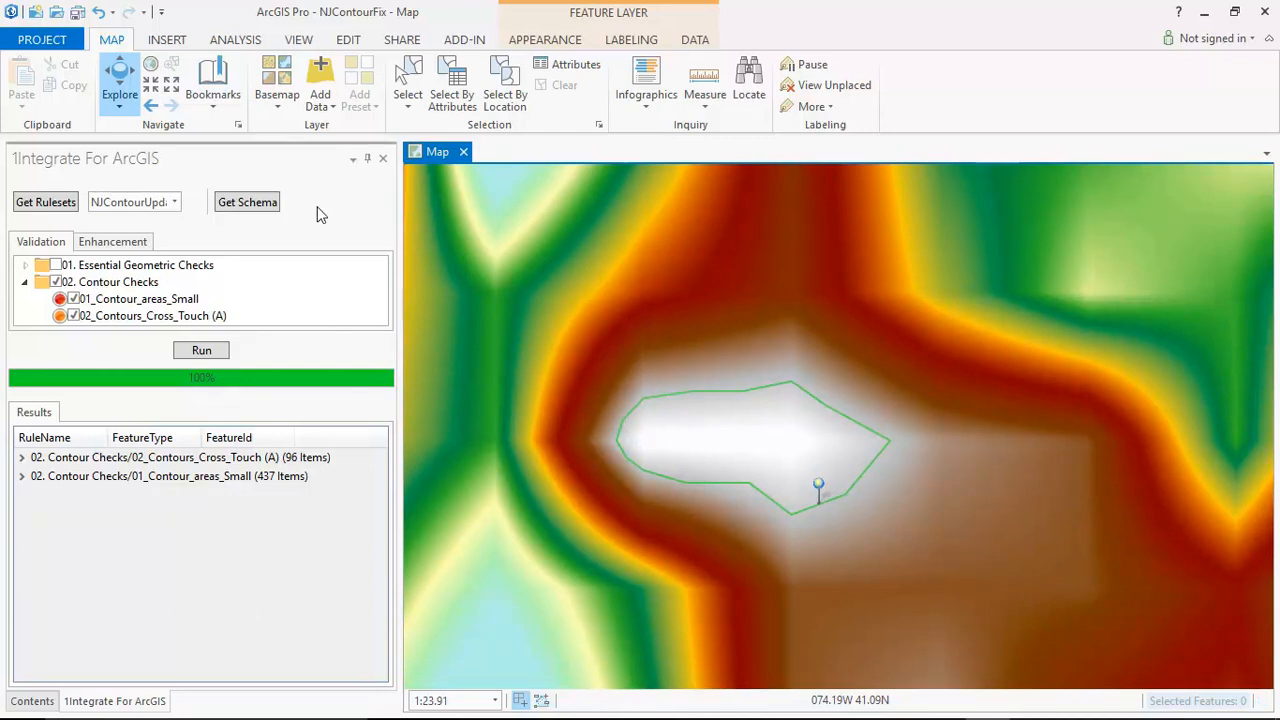
Step: Measure the area of the small closed contour by tracing its outline, and collapse the measurement results after reading them
{"action": "left_click", "coordinate": [705, 102]}
{"action": "left_click", "coordinate": [699, 172]}
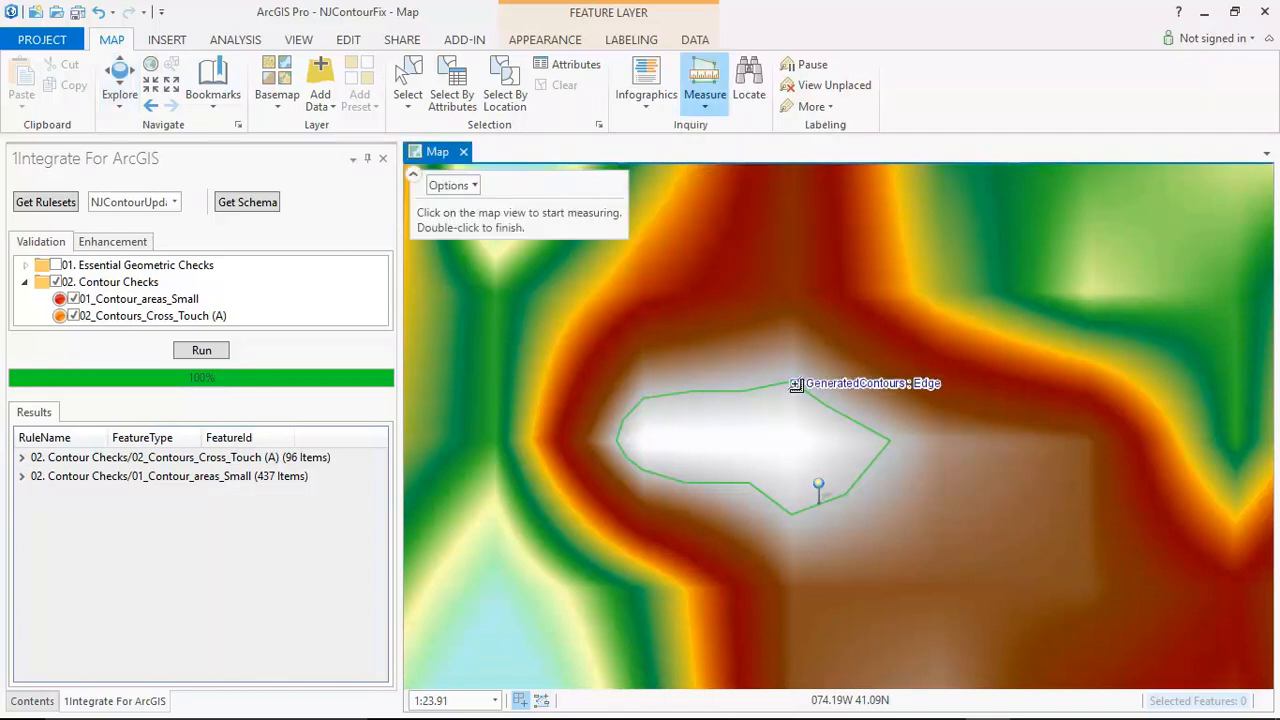
{"action": "left_click", "coordinate": [788, 387]}
{"action": "left_click", "coordinate": [646, 396]}
{"action": "left_click", "coordinate": [619, 436]}
{"action": "left_click", "coordinate": [634, 468]}
{"action": "left_click", "coordinate": [748, 482]}
{"action": "left_click", "coordinate": [790, 513]}
{"action": "left_click", "coordinate": [848, 494]}
{"action": "double_click", "coordinate": [888, 441]}
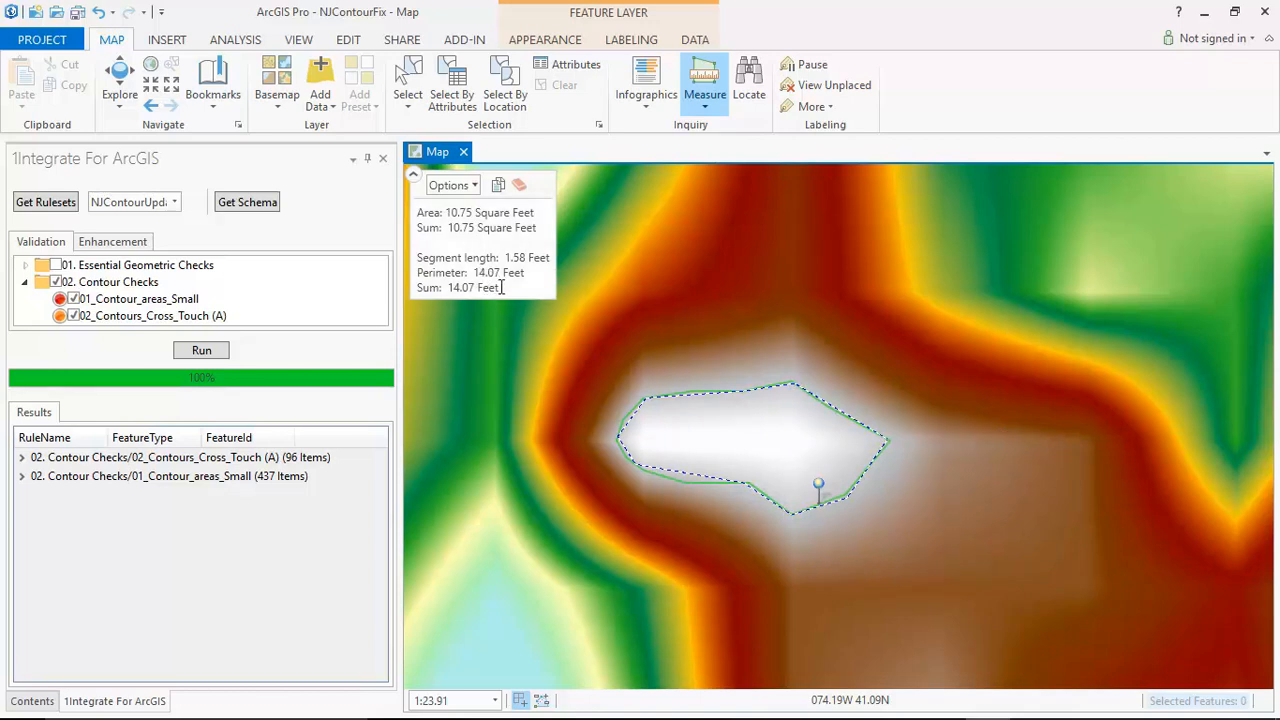
{"action": "left_click_drag", "start_coordinate": [448, 228], "coordinate": [540, 227]}
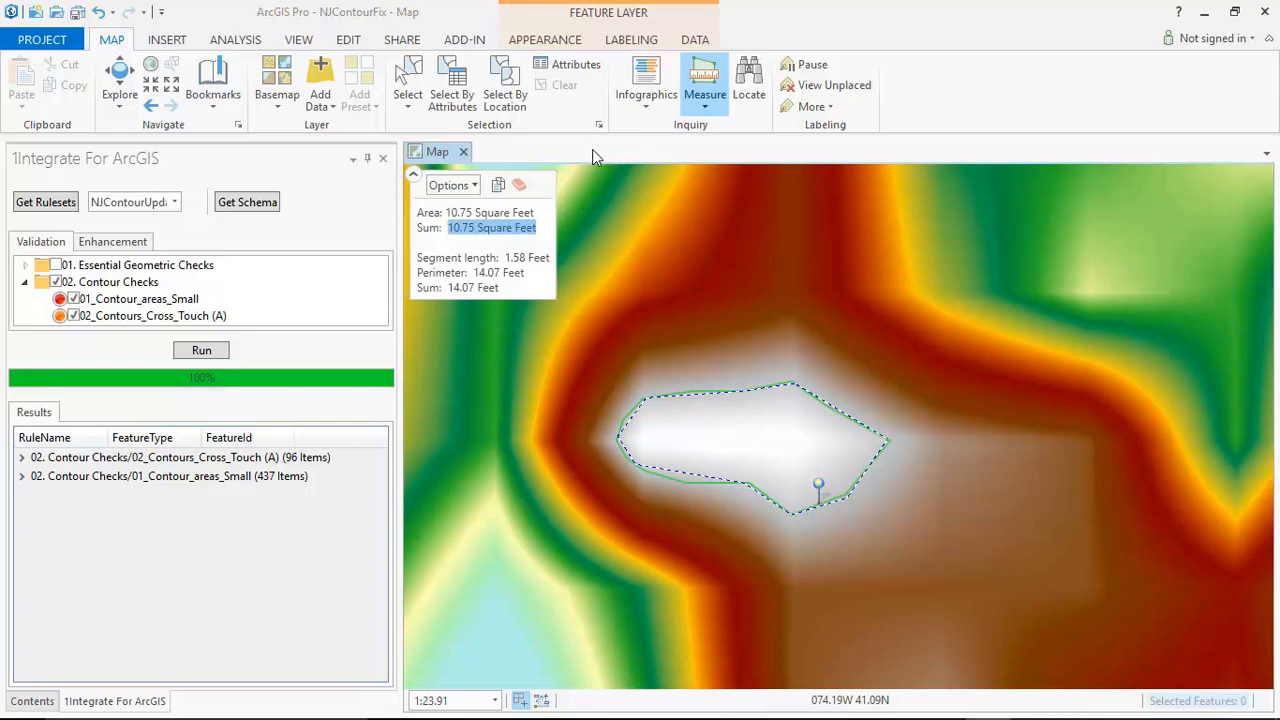
{"action": "left_click", "coordinate": [412, 180]}
{"action": "left_click", "coordinate": [190, 318]}
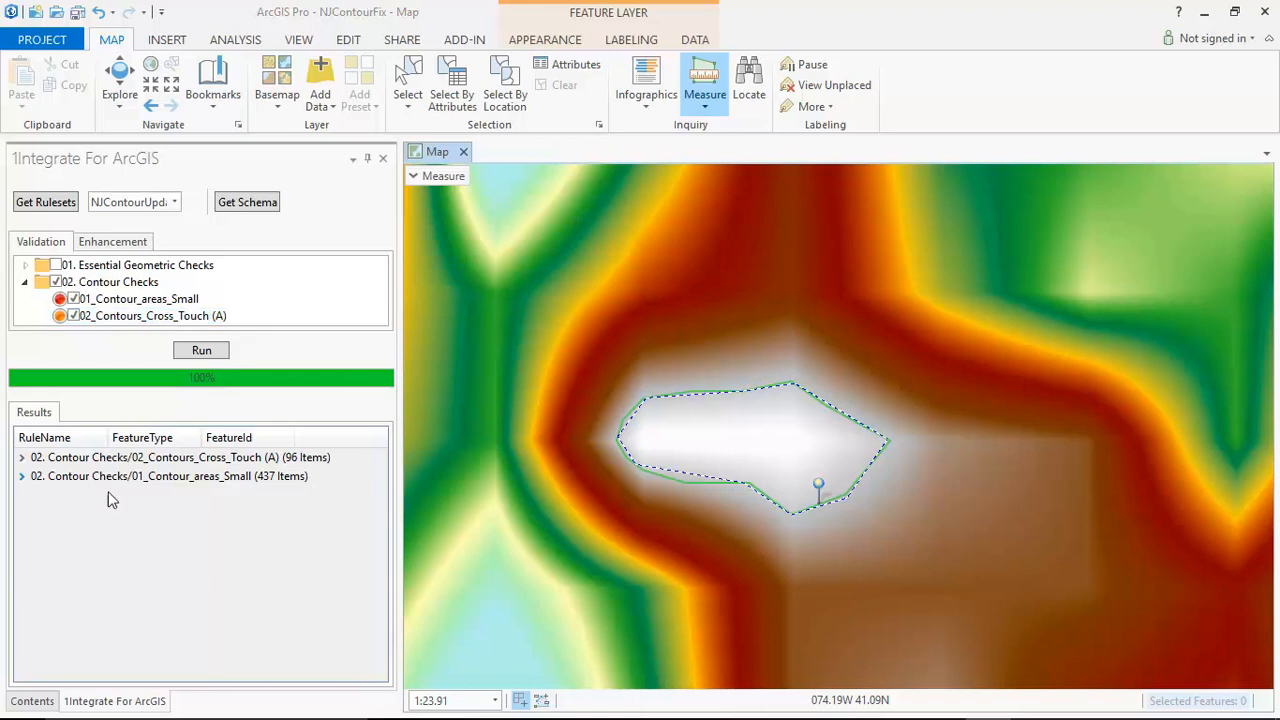
Step: Expand the 02_Contours_Cross_Touch (A) results and zoom the map to the third reported item
{"action": "left_click", "coordinate": [22, 459]}
{"action": "left_click", "coordinate": [22, 459]}
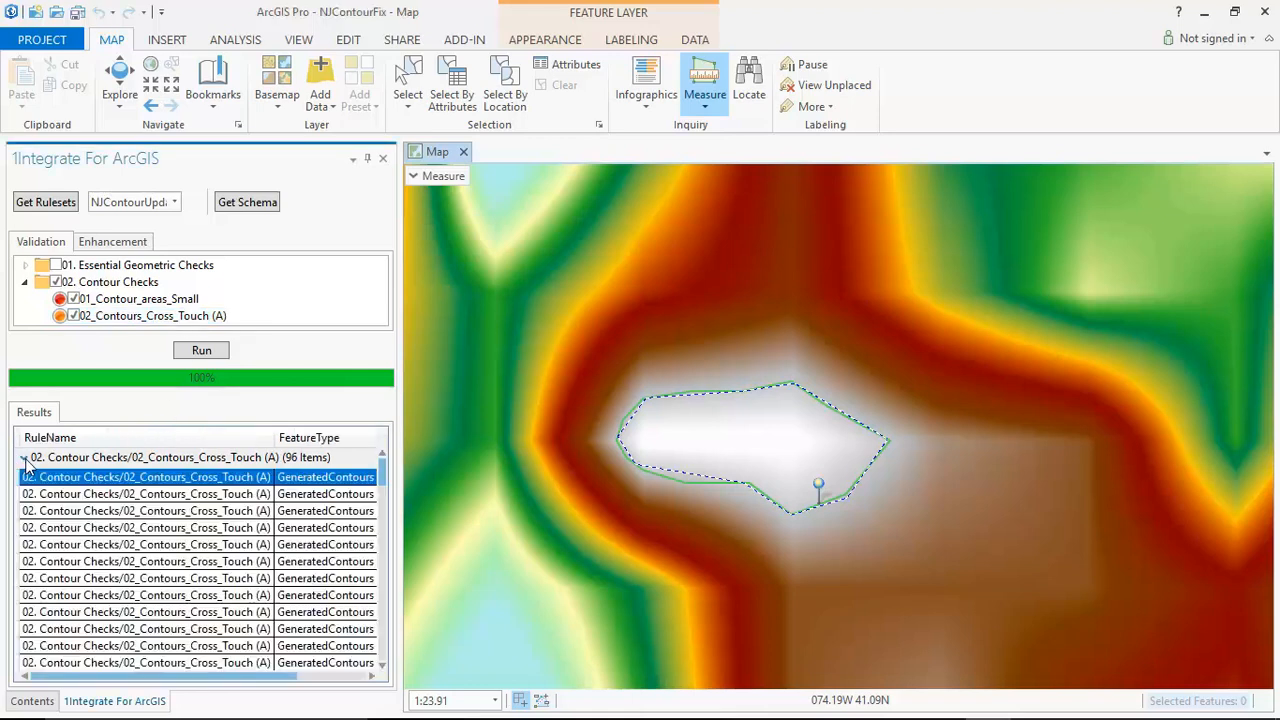
{"action": "left_click", "coordinate": [212, 513]}
{"action": "left_click", "coordinate": [212, 513]}
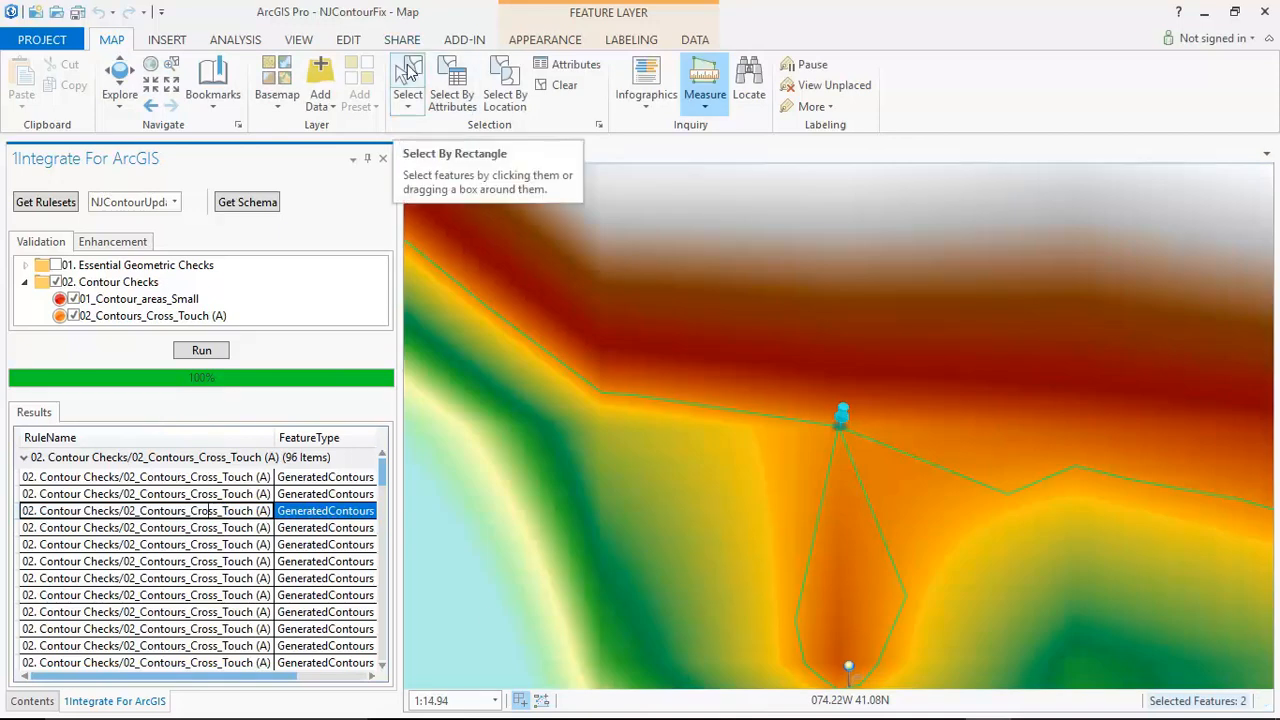
Step: Explore the attributes of the two GeneratedContours features that touch at the reported marker
{"action": "left_click", "coordinate": [118, 72]}
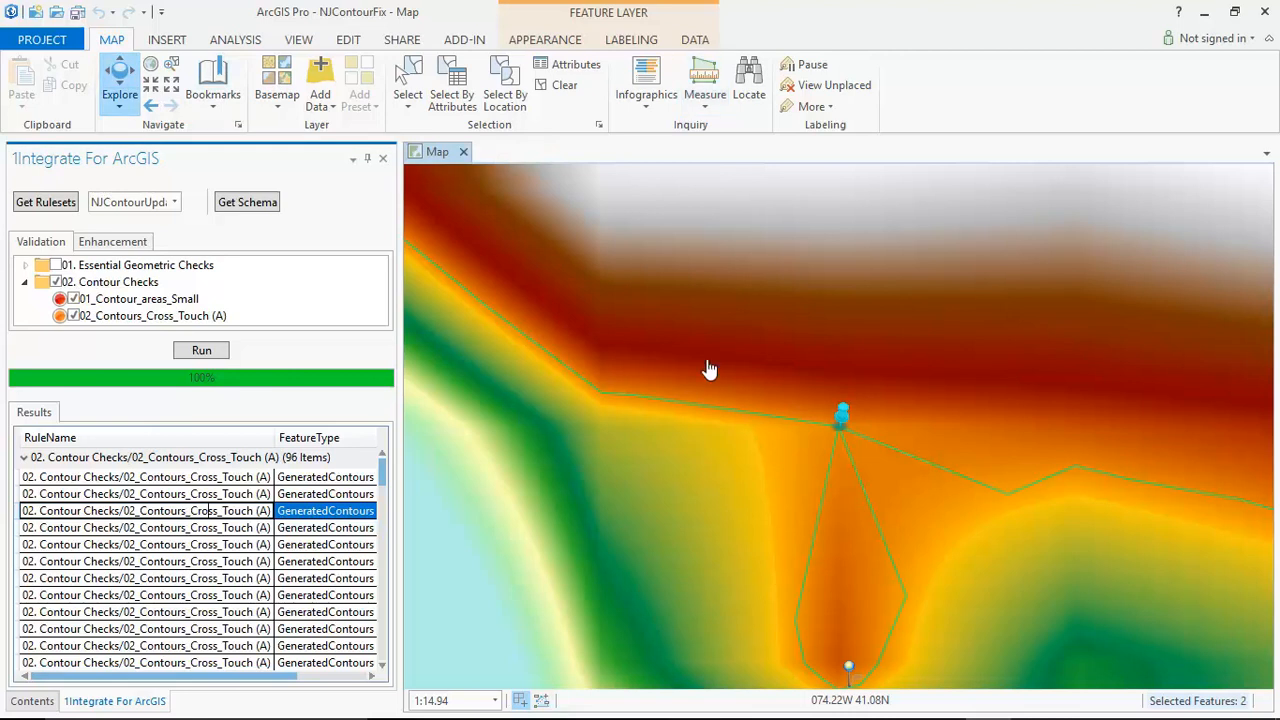
{"action": "left_click", "coordinate": [703, 408]}
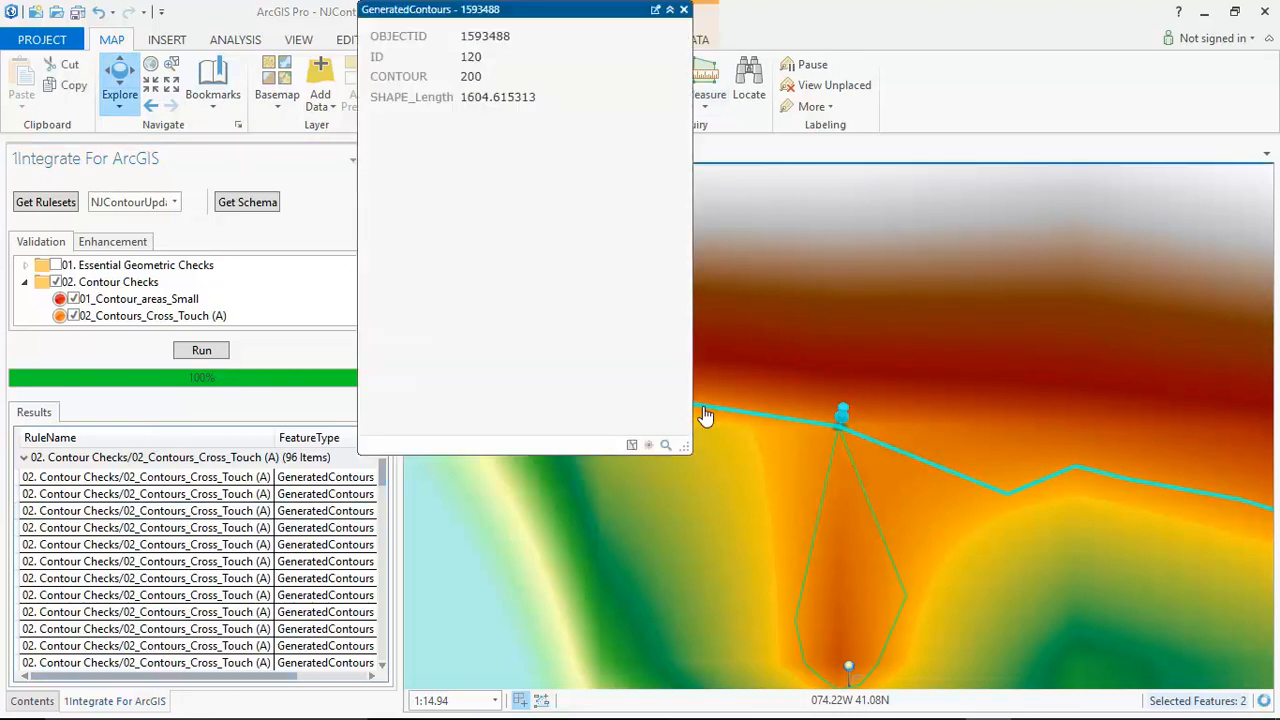
{"action": "left_click", "coordinate": [895, 572]}
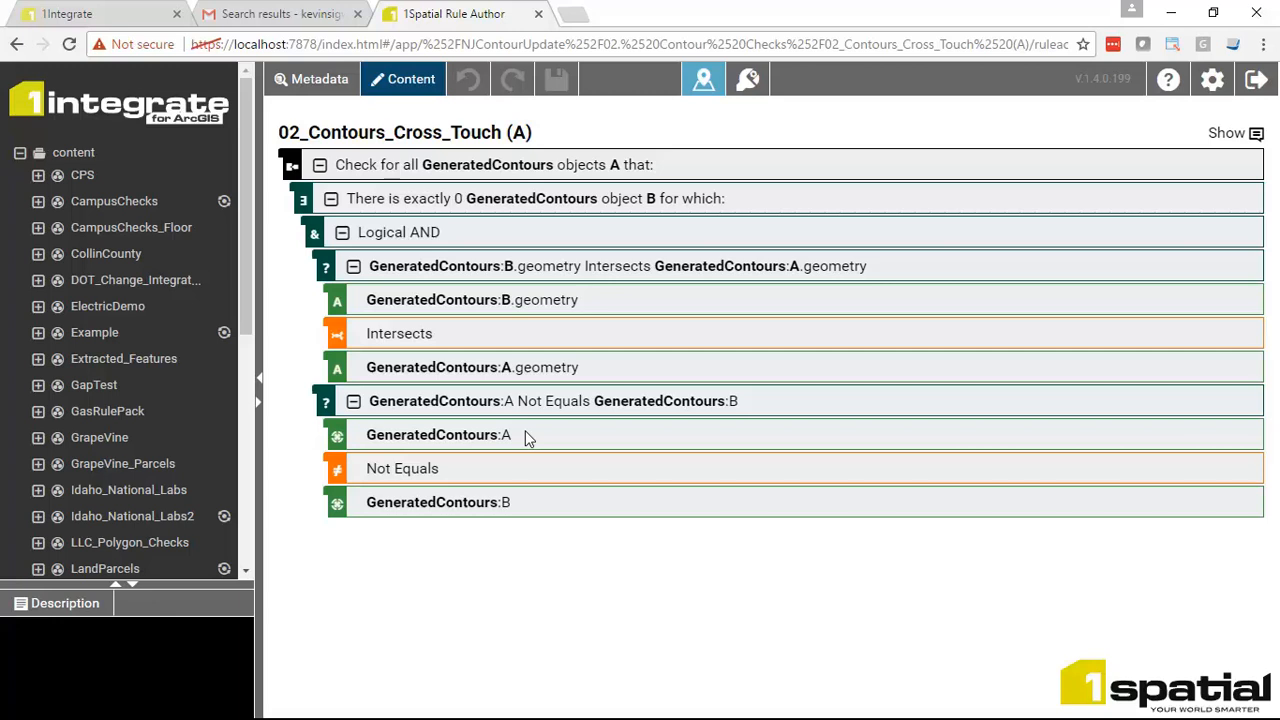
Step: In 1Spatial Rule Author, duplicate the geometry Intersects condition of 02_Contours_Cross_Touch (A) under its Logical AND
{"action": "left_click", "coordinate": [325, 267]}
{"action": "right_click", "coordinate": [325, 267]}
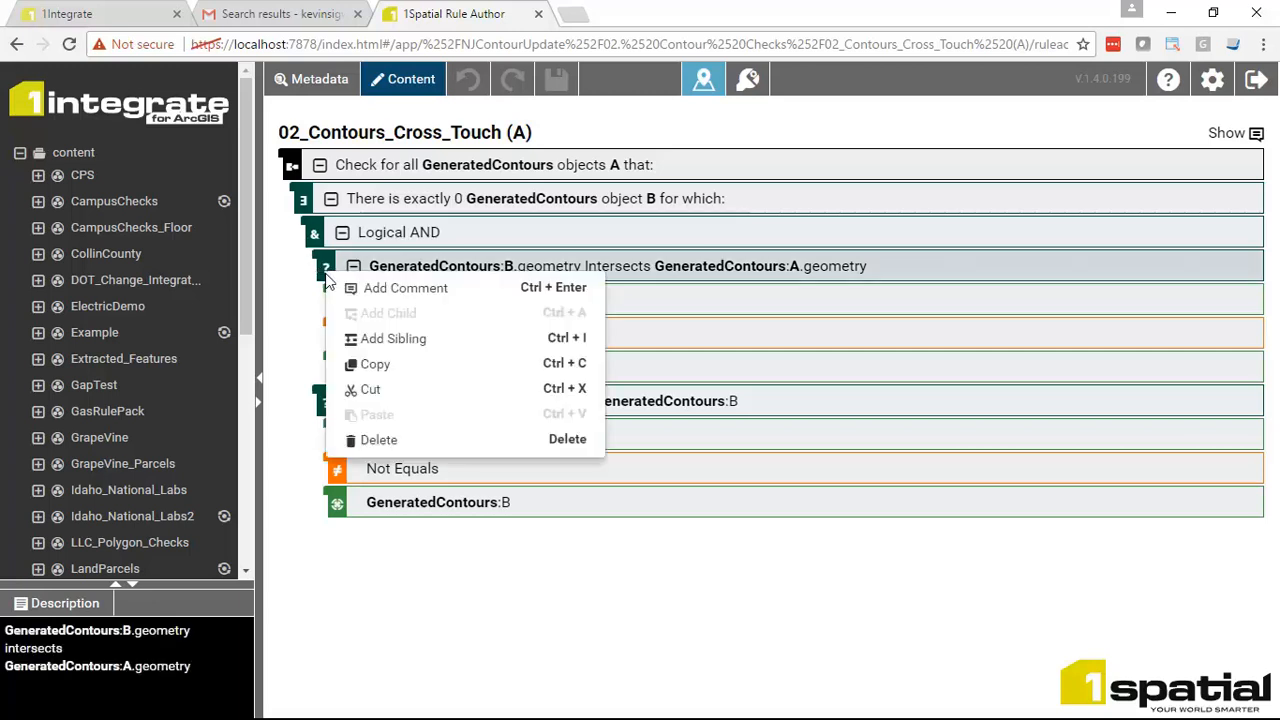
{"action": "left_click", "coordinate": [366, 363]}
{"action": "left_click", "coordinate": [316, 233]}
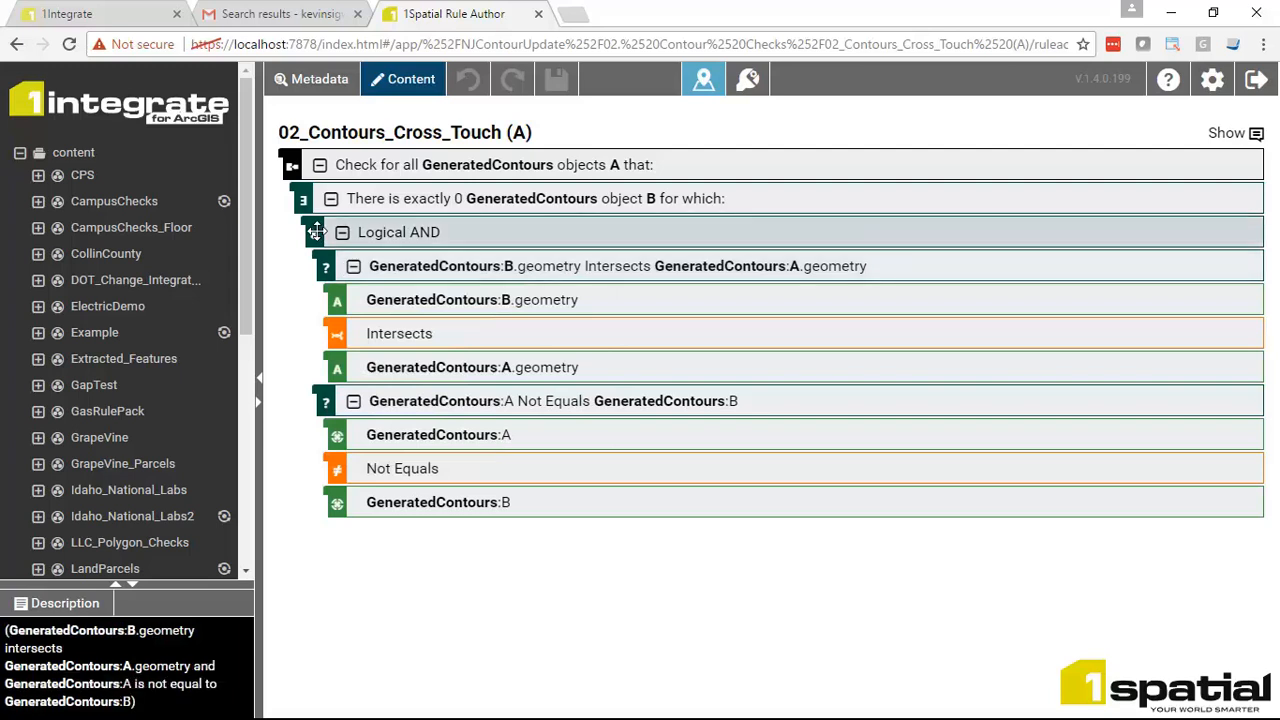
{"action": "right_click", "coordinate": [317, 235]}
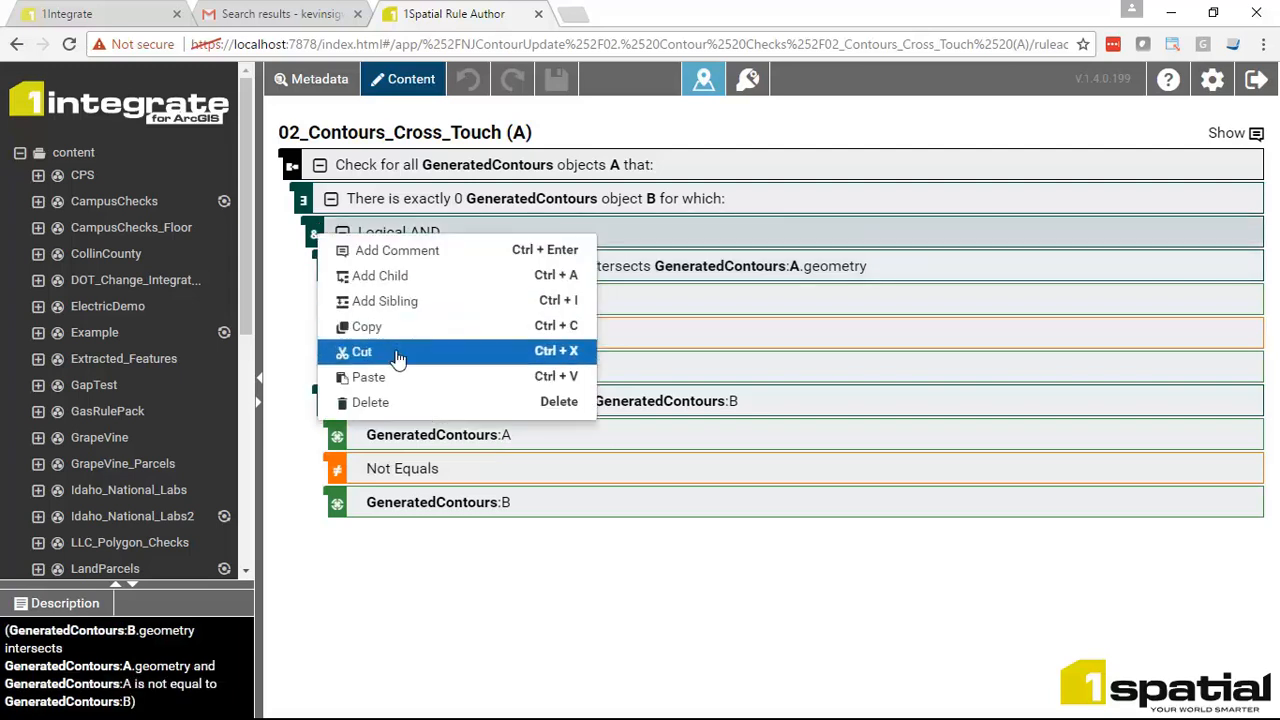
{"action": "left_click", "coordinate": [398, 384]}
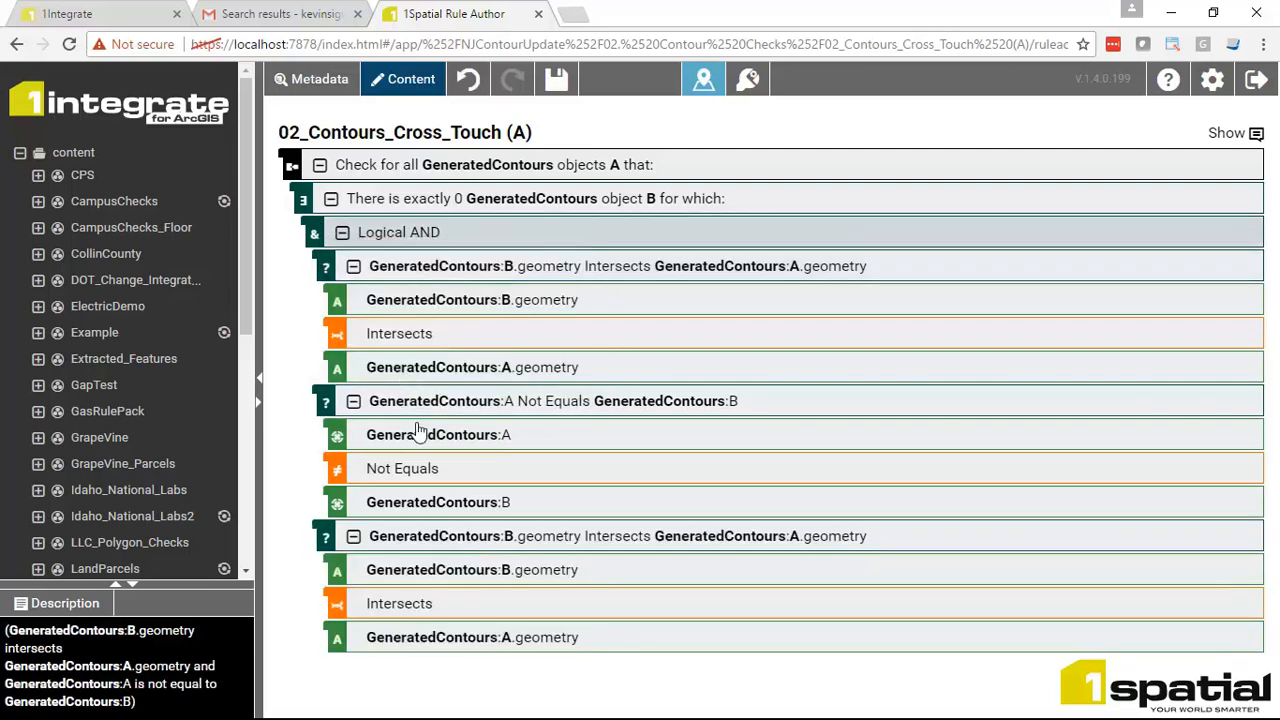
Step: Set the GeneratedContours:B attribute in the copied condition to CONTOUR
{"action": "left_click", "coordinate": [493, 580]}
{"action": "scroll", "coordinate": [586, 580], "scroll_direction": "down", "scroll_amount": 1}
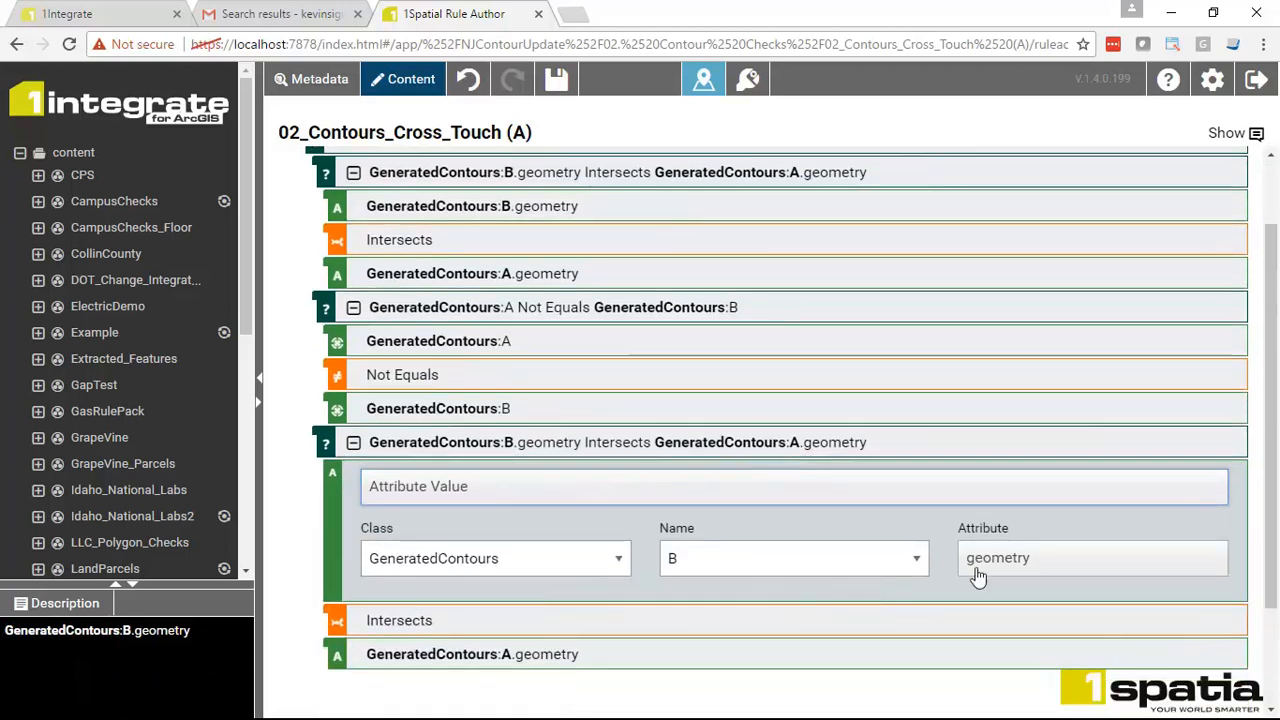
{"action": "left_click", "coordinate": [980, 563]}
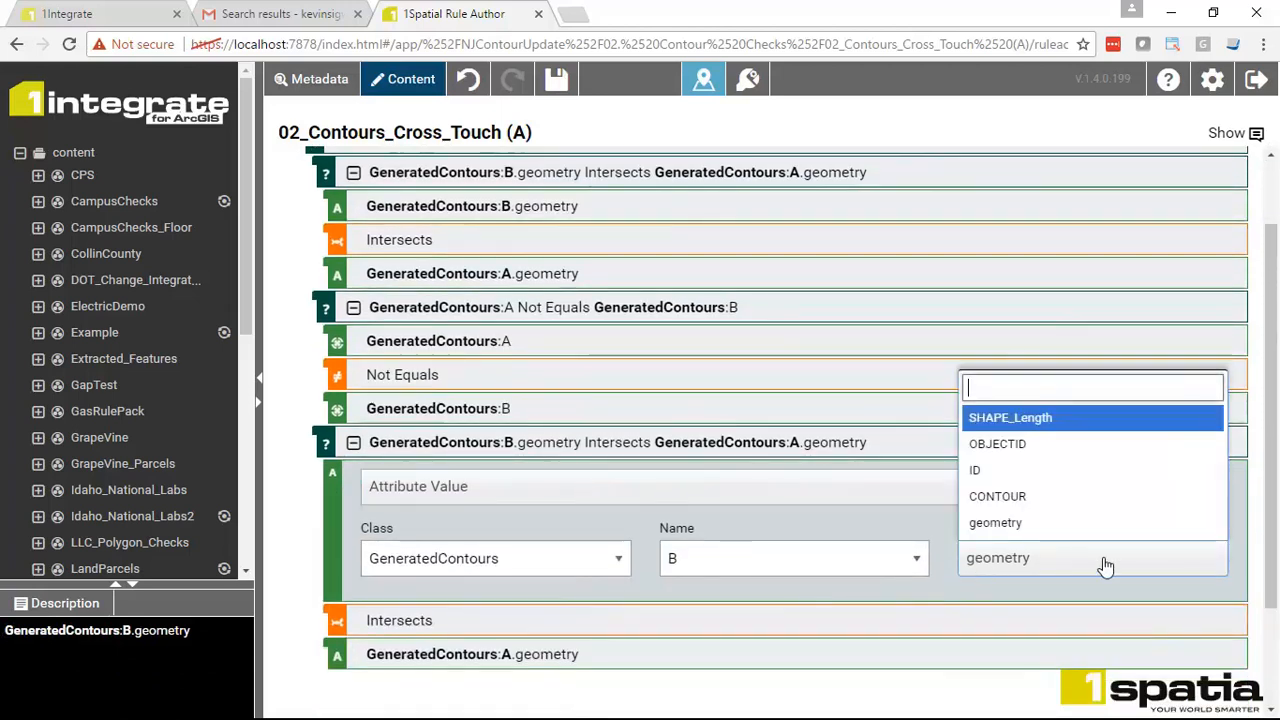
{"action": "left_click", "coordinate": [1014, 497]}
{"action": "left_click", "coordinate": [280, 545]}
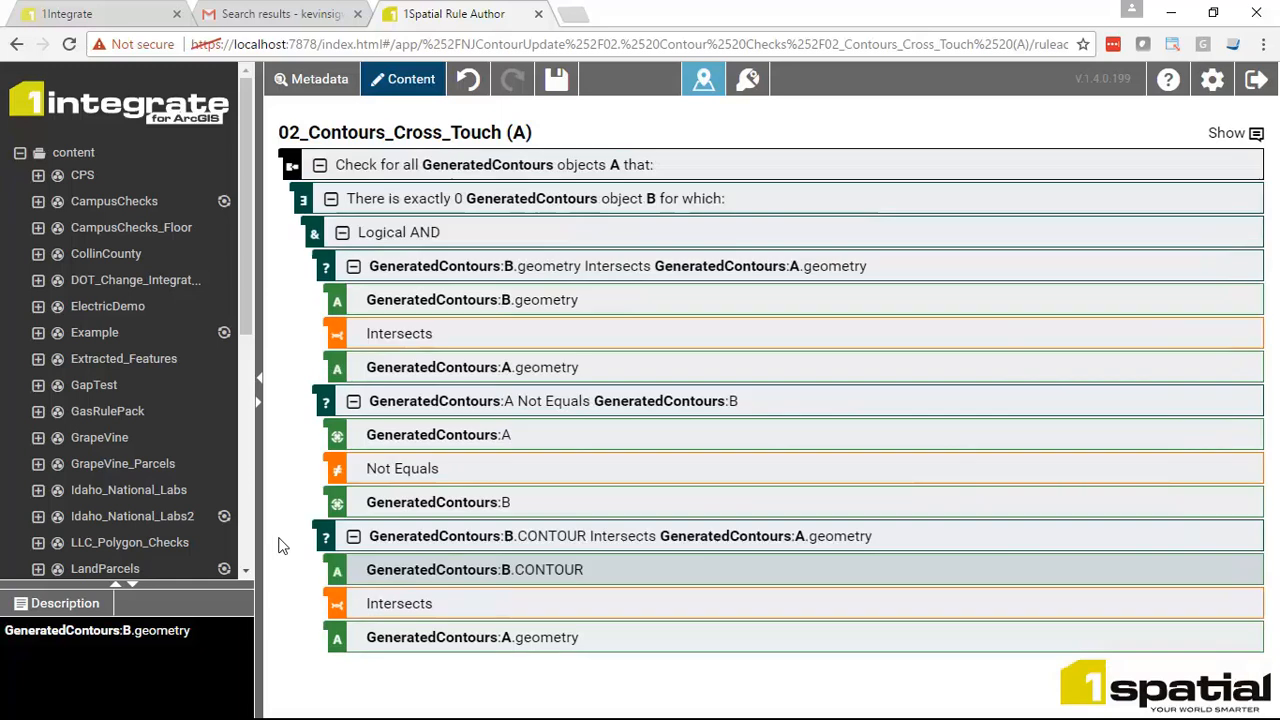
Step: Set the comparison in the copied condition to the scalar Equals
{"action": "left_click", "coordinate": [420, 608]}
{"action": "left_click", "coordinate": [430, 620]}
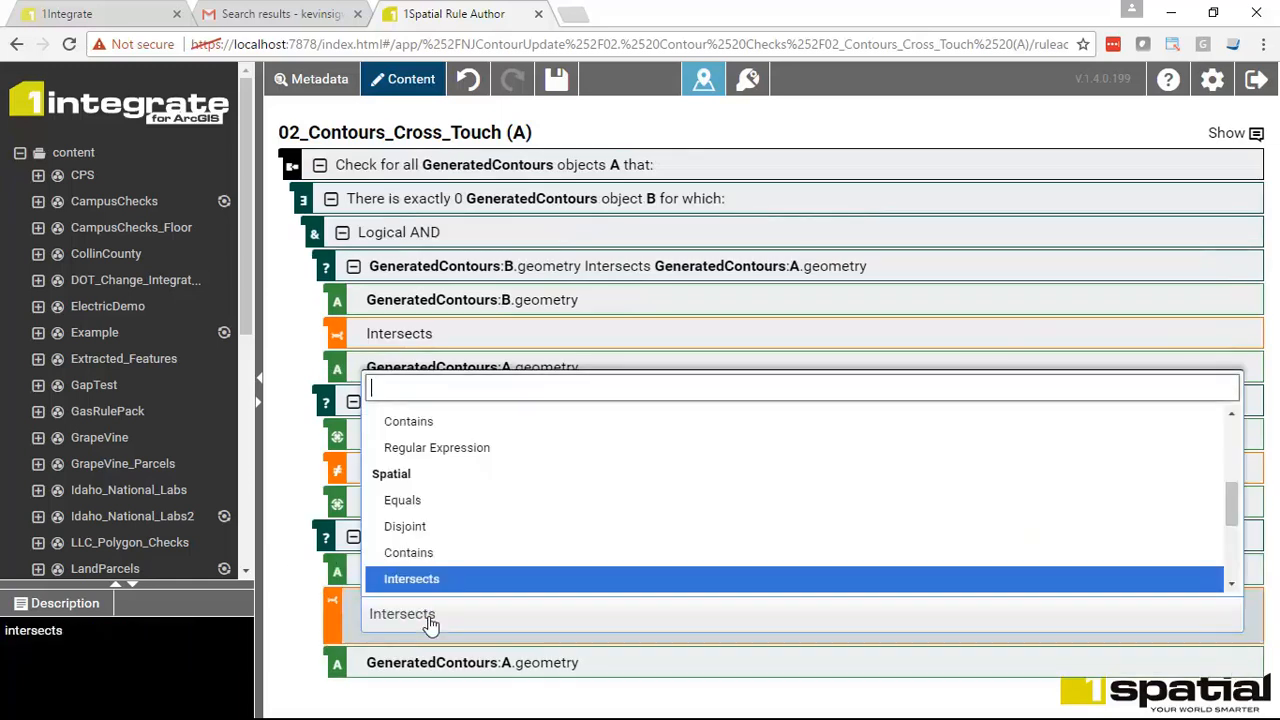
{"action": "scroll", "coordinate": [468, 514], "scroll_direction": "up", "scroll_amount": 5}
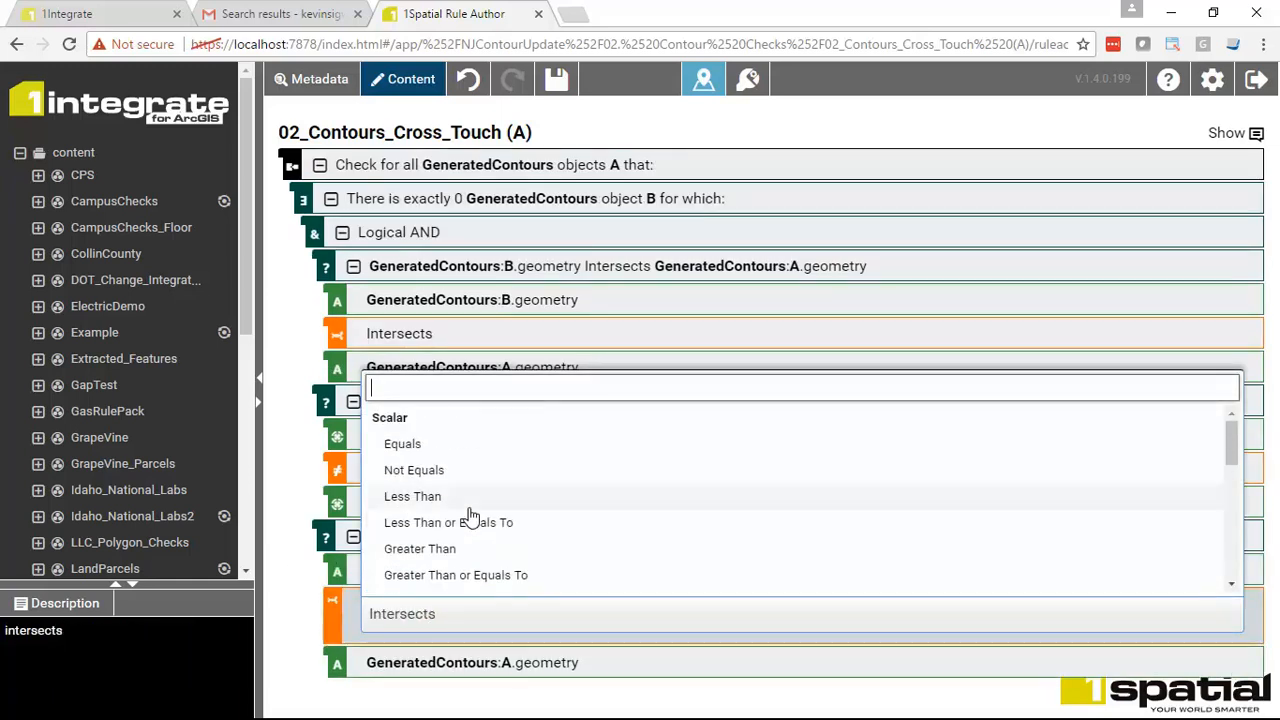
{"action": "left_click", "coordinate": [421, 445]}
Step: Set the GeneratedContours:A attribute in the copied condition to CONTOUR
{"action": "left_click", "coordinate": [487, 642]}
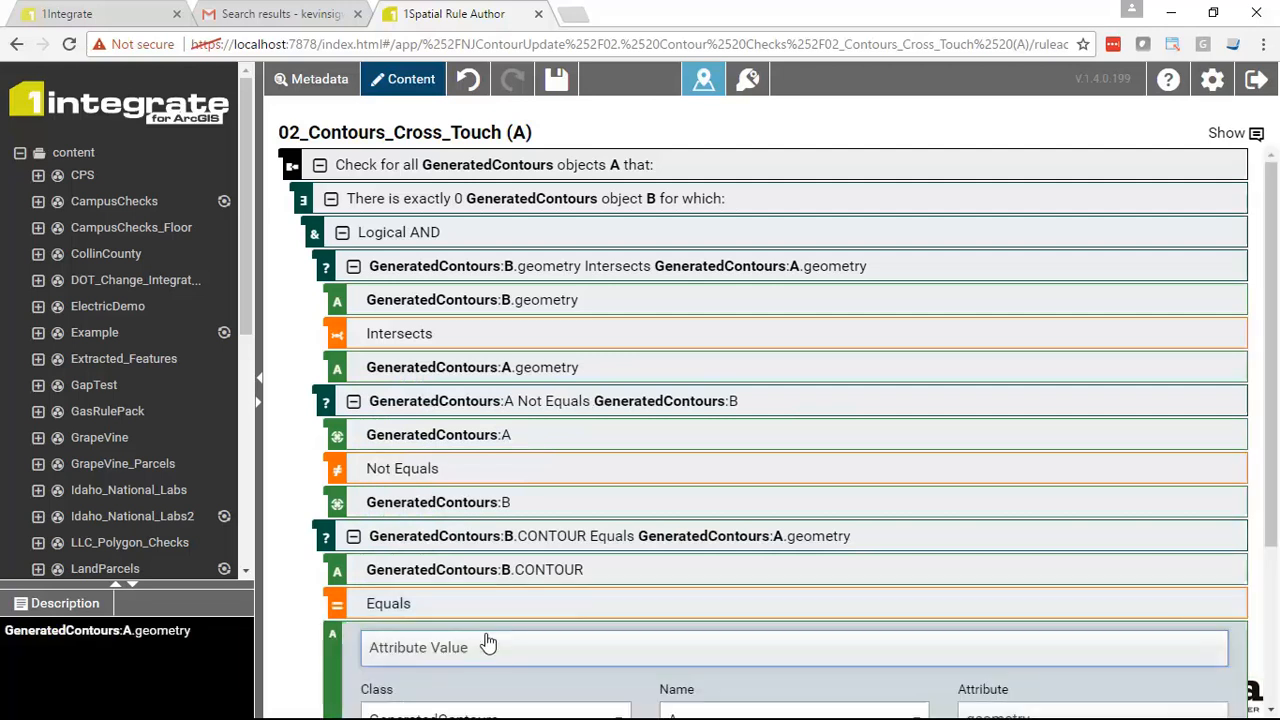
{"action": "scroll", "coordinate": [800, 590], "scroll_direction": "down", "scroll_amount": 2}
{"action": "left_click", "coordinate": [995, 535]}
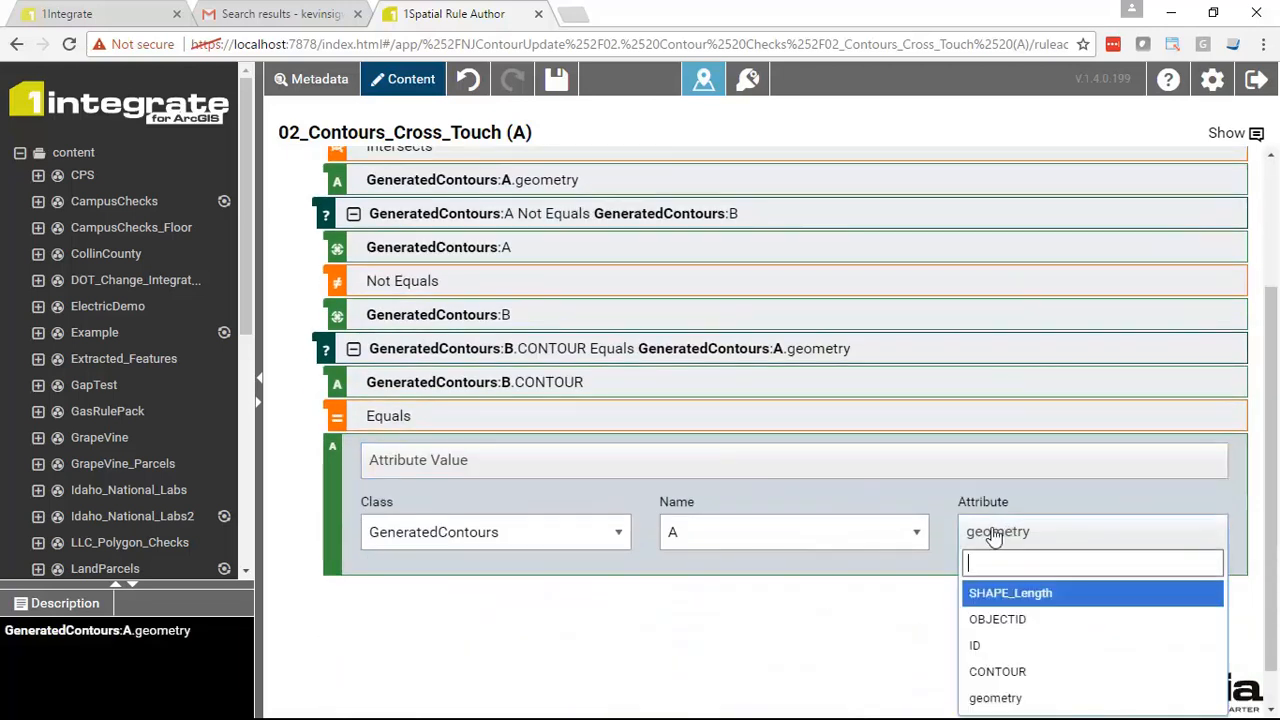
{"action": "left_click", "coordinate": [997, 671]}
{"action": "left_click", "coordinate": [589, 646]}
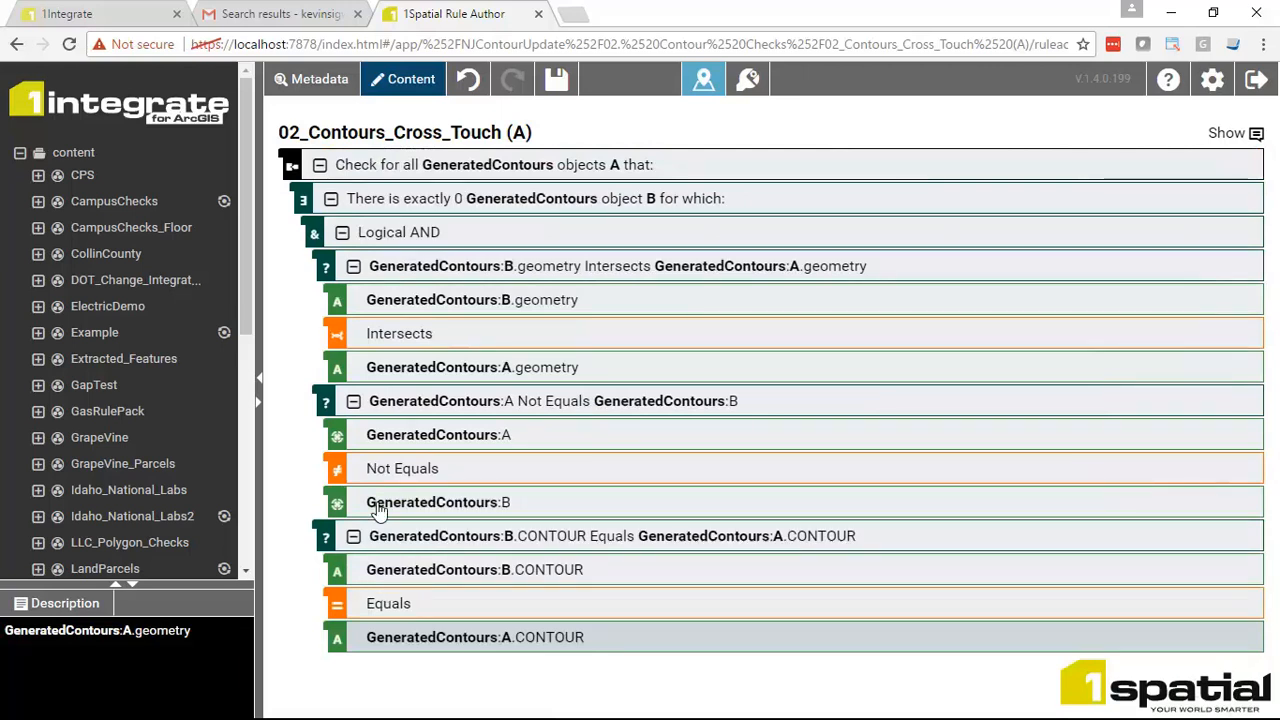
Step: Set the minimum area in the last Greater Than or Equals To condition of the 01_Contour_areas_Small rule to 50
{"action": "left_click_drag", "start_coordinate": [245, 255], "coordinate": [251, 425]}
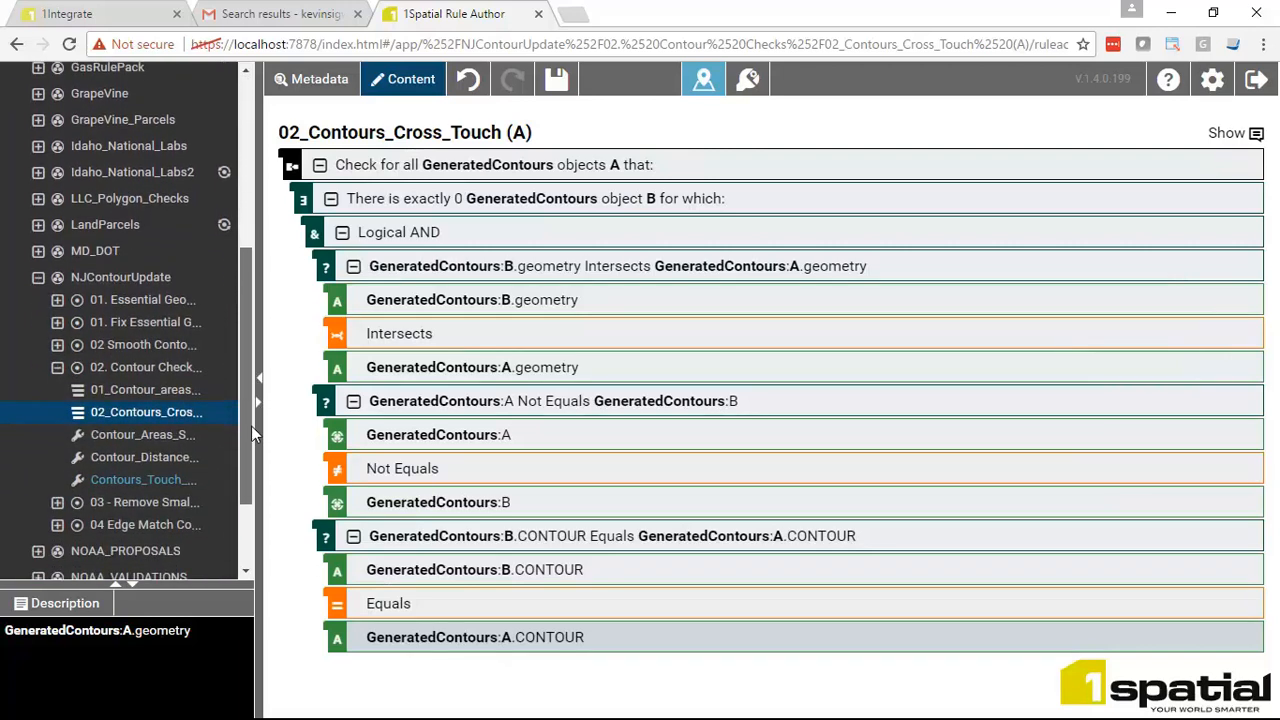
{"action": "left_click", "coordinate": [158, 398]}
{"action": "left_click", "coordinate": [420, 408]}
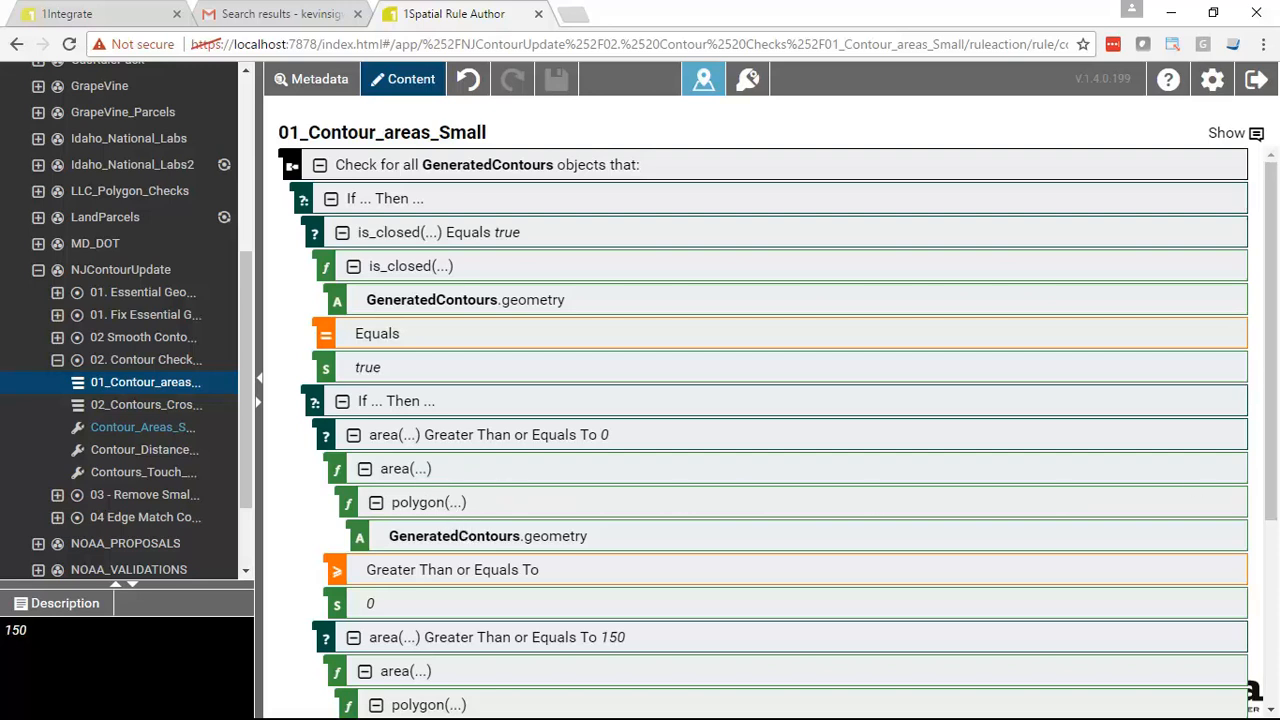
{"action": "scroll", "coordinate": [1270, 400], "scroll_direction": "down", "scroll_amount": 3}
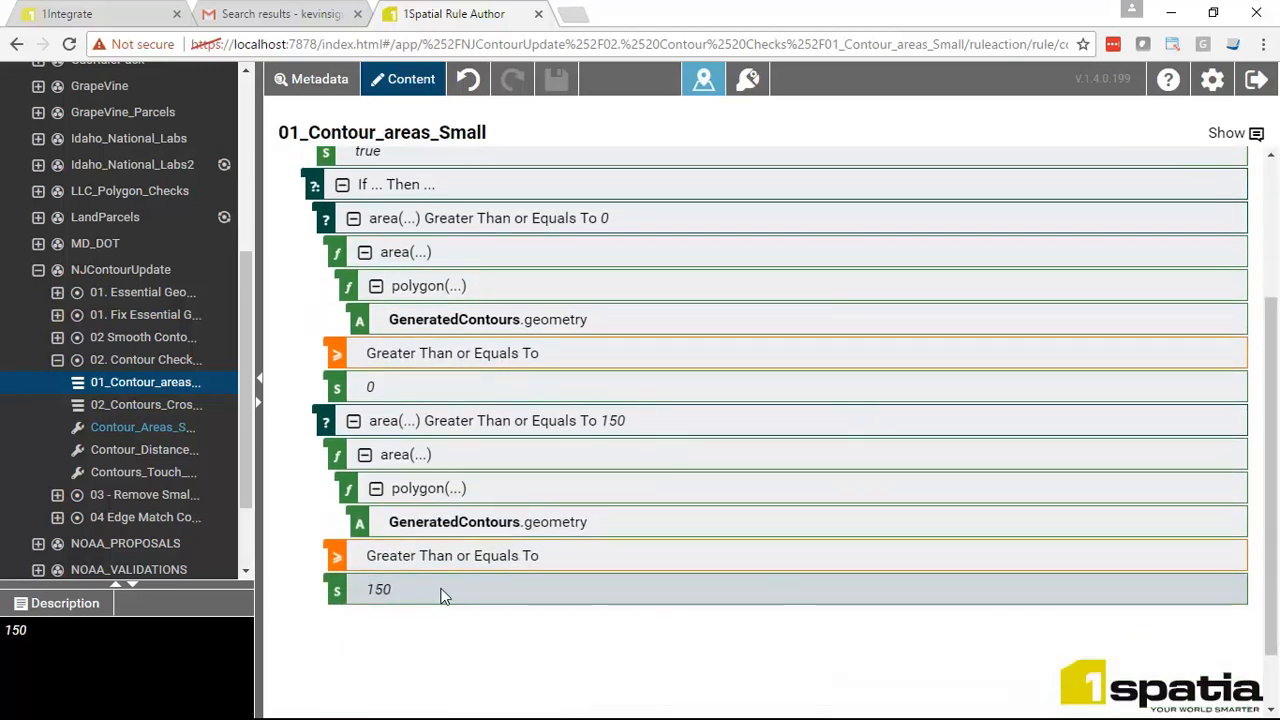
{"action": "left_click", "coordinate": [383, 600]}
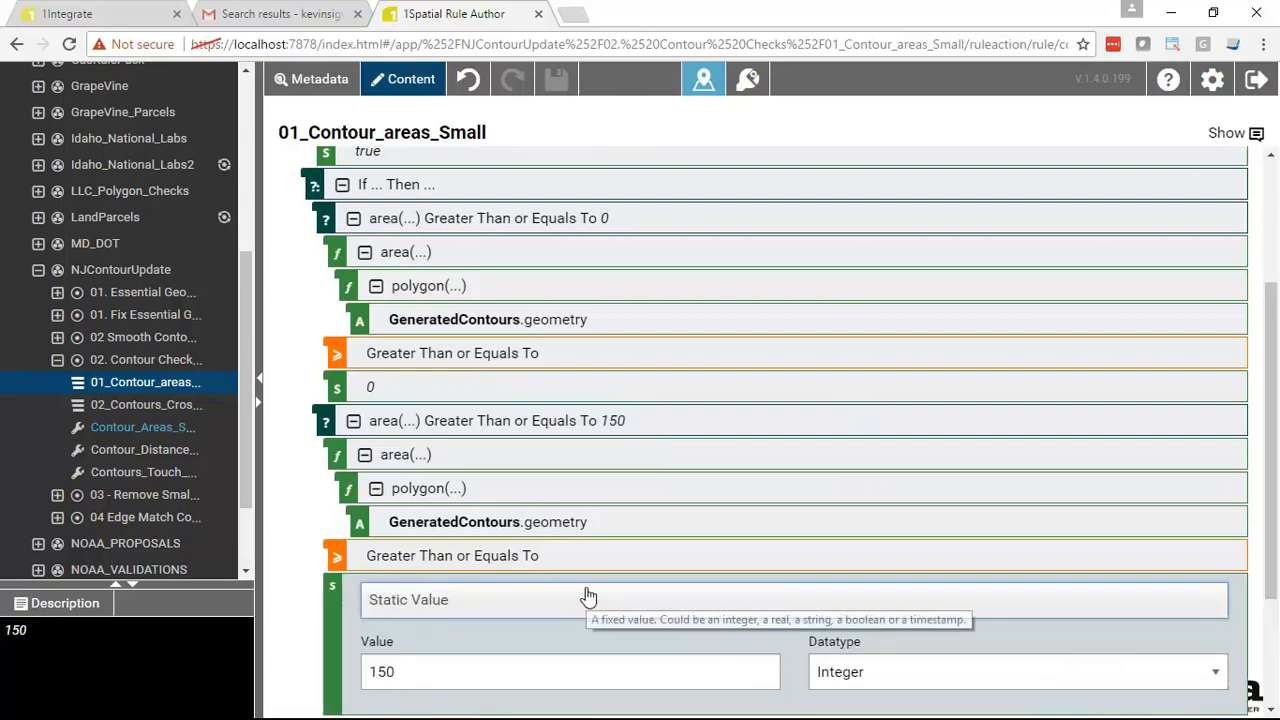
{"action": "scroll", "coordinate": [586, 594], "scroll_direction": "down", "scroll_amount": 1}
{"action": "left_click_drag", "start_coordinate": [432, 584], "coordinate": [352, 579]}
{"action": "type", "text": "50"}
{"action": "left_click", "coordinate": [510, 644]}
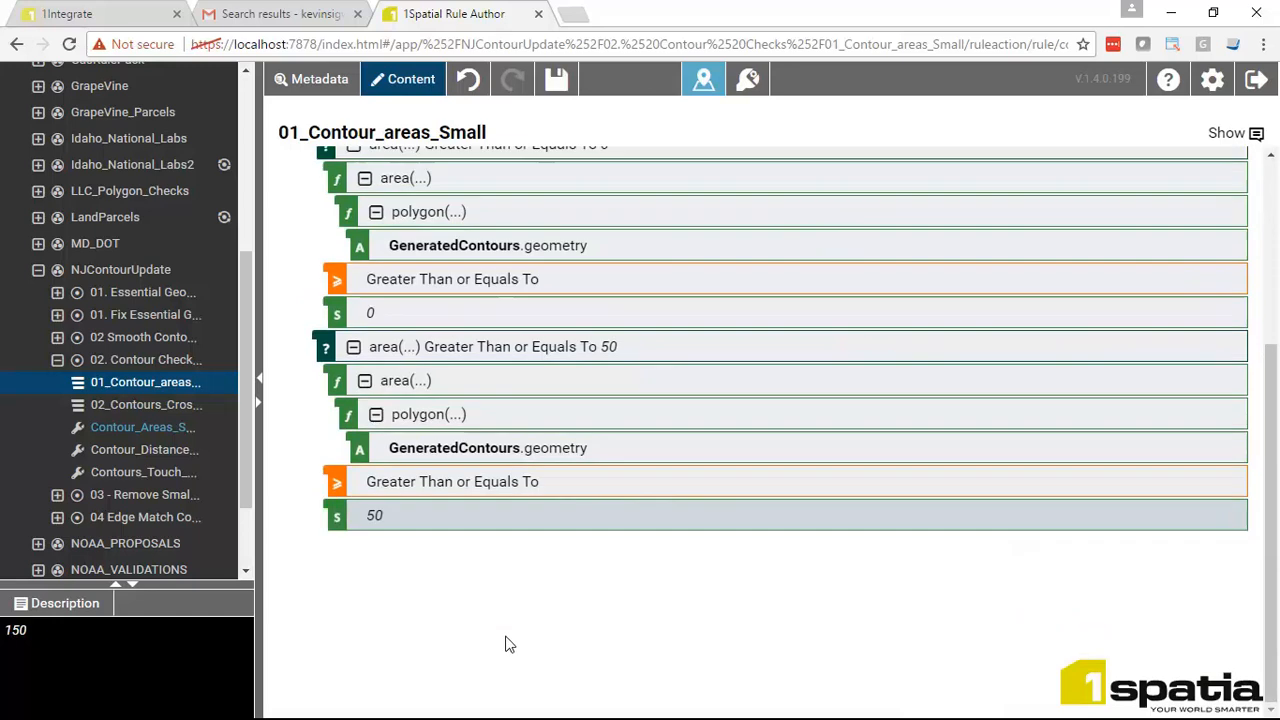
Step: Save the 01_Contour_areas_Small rule and publish the NJContourUpdate ruleset
{"action": "left_click", "coordinate": [568, 93]}
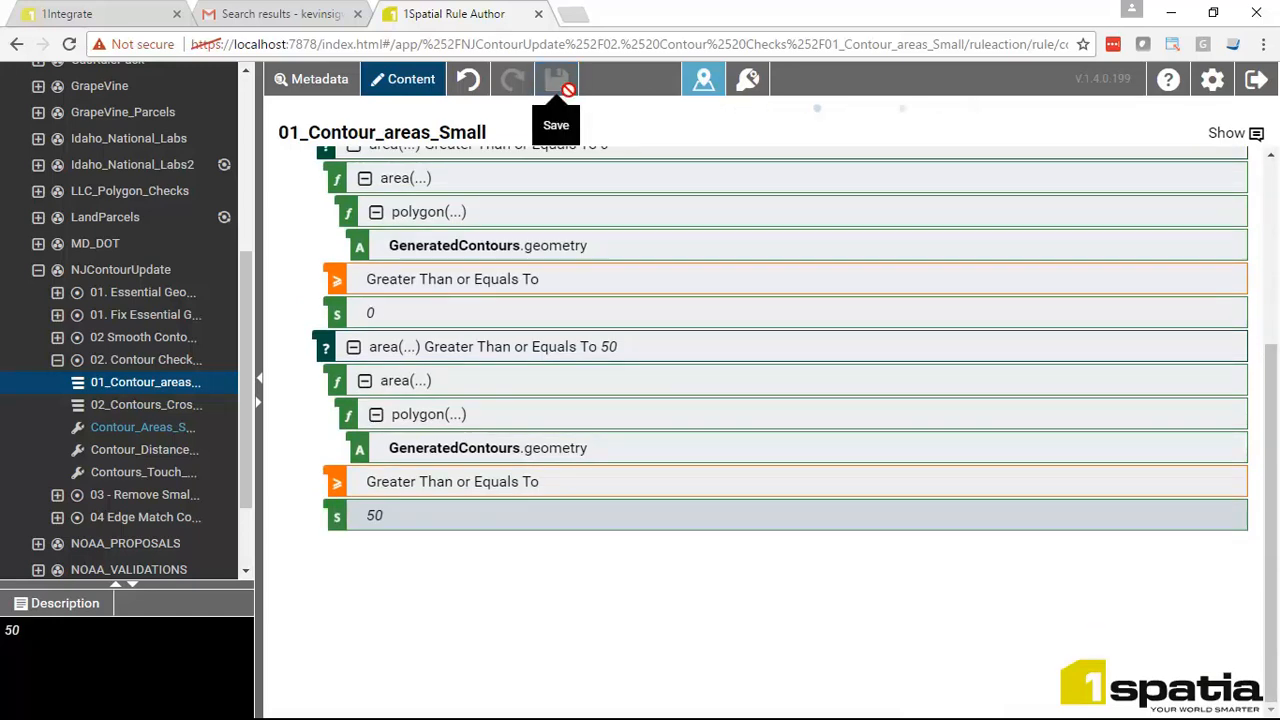
{"action": "right_click", "coordinate": [145, 275]}
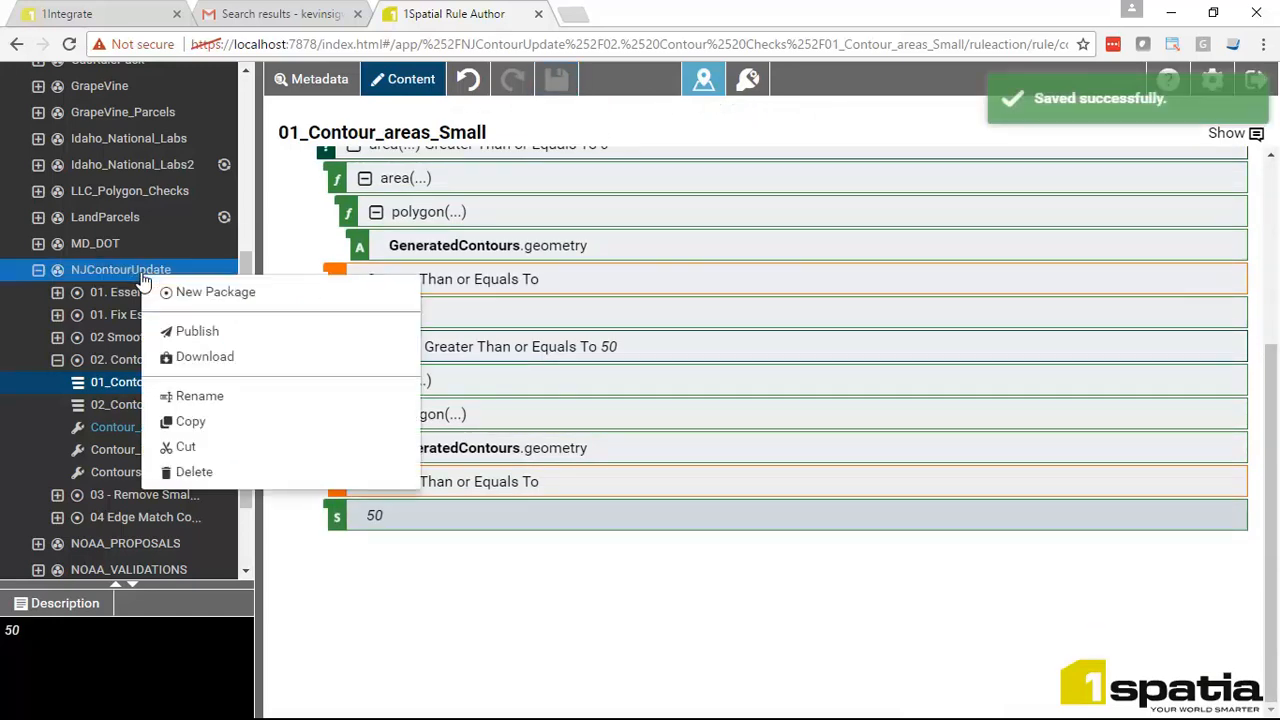
{"action": "left_click", "coordinate": [222, 333]}
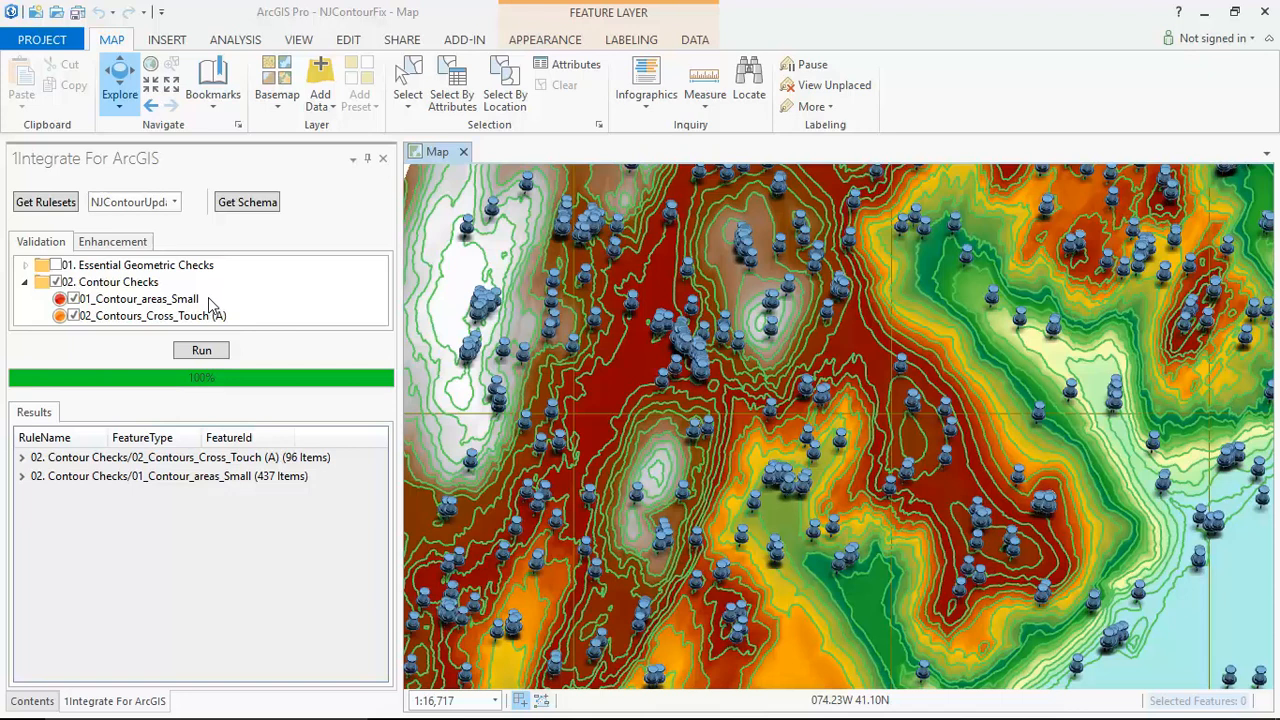
Step: In ArcGIS Pro, exclude 02_Contours_Cross_Touch (A), run only the 01_Contour_areas_Small validation and clear the feature selection
{"action": "left_click", "coordinate": [126, 299]}
{"action": "mouse_move", "coordinate": [60, 303]}
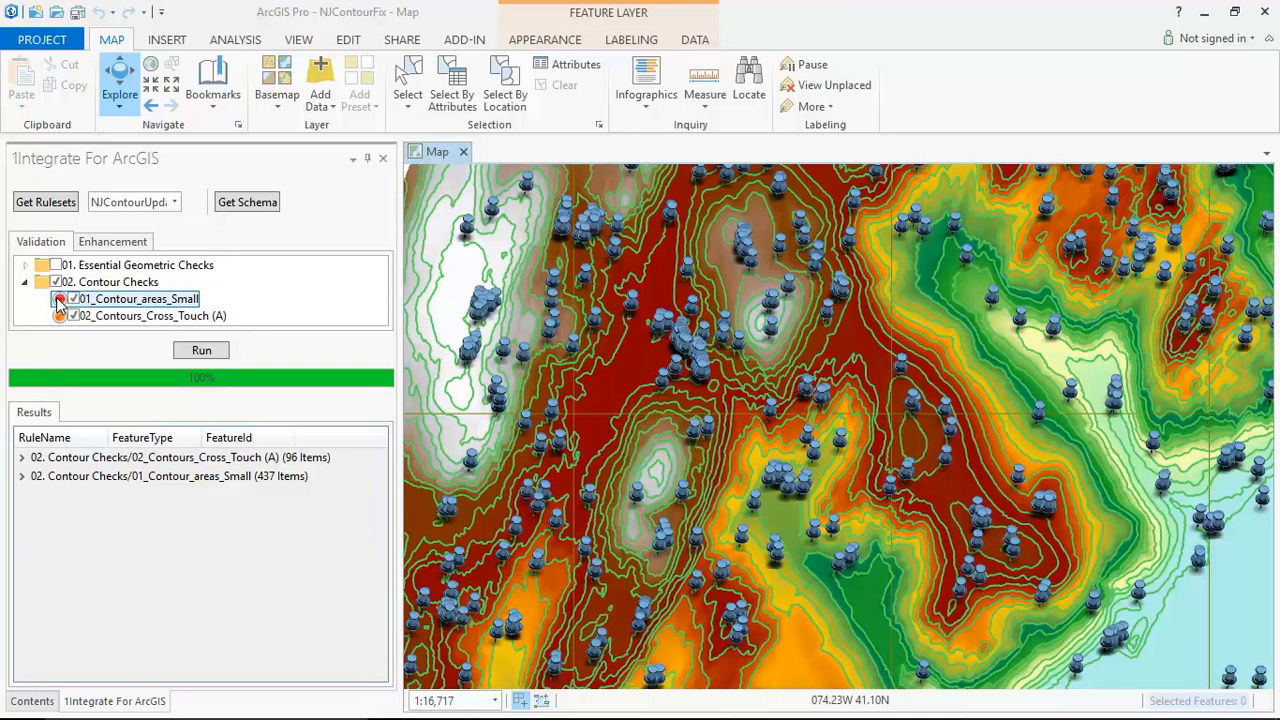
{"action": "left_click", "coordinate": [75, 318]}
{"action": "left_click", "coordinate": [73, 317]}
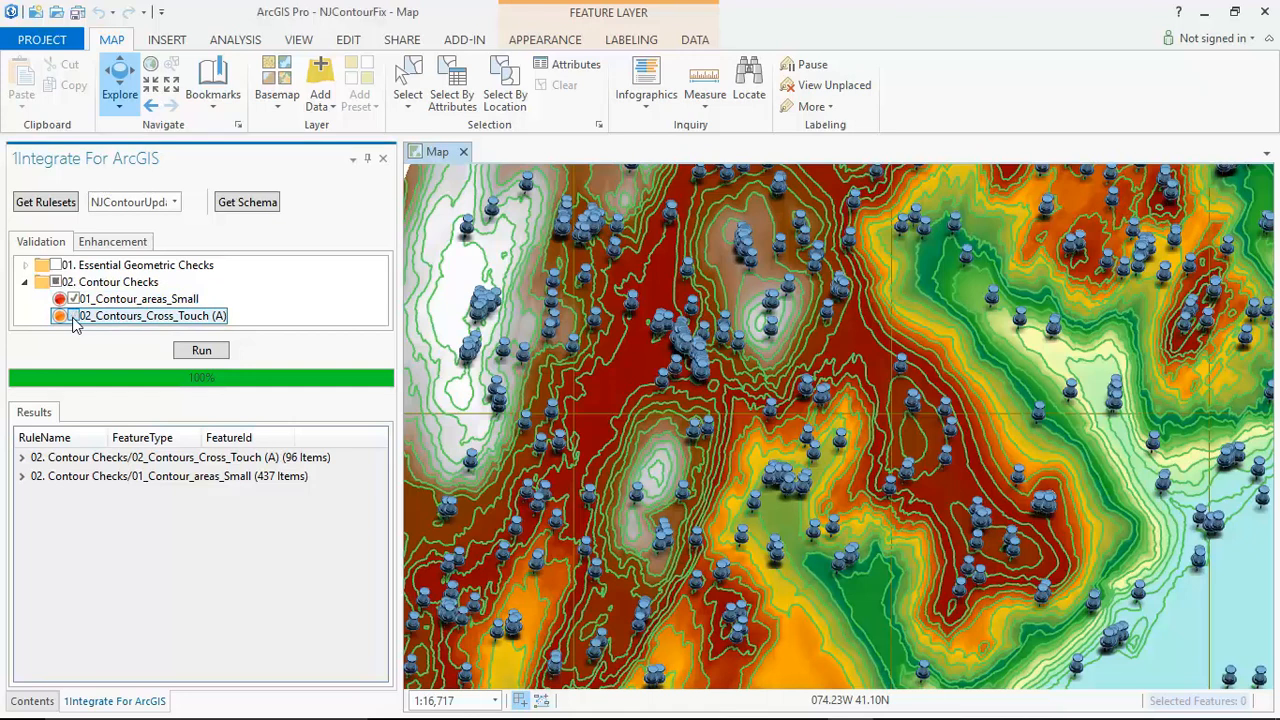
{"action": "left_click", "coordinate": [204, 351]}
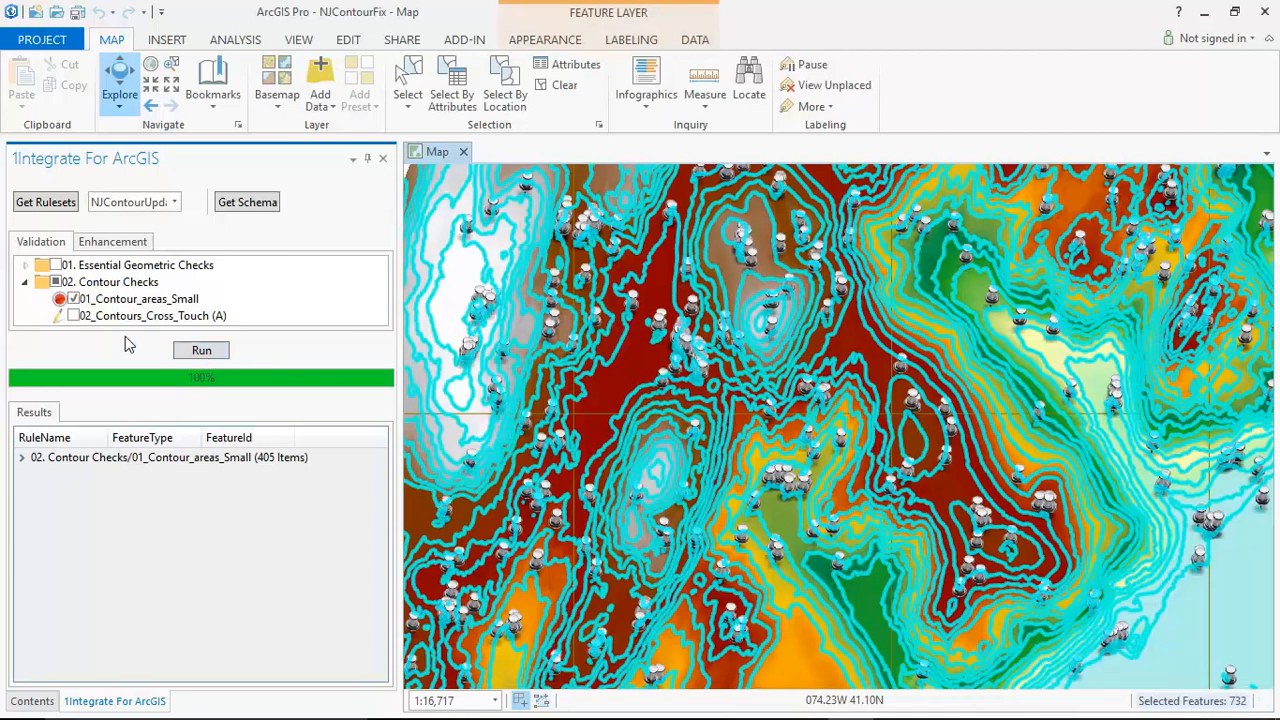
{"action": "mouse_move", "coordinate": [59, 301]}
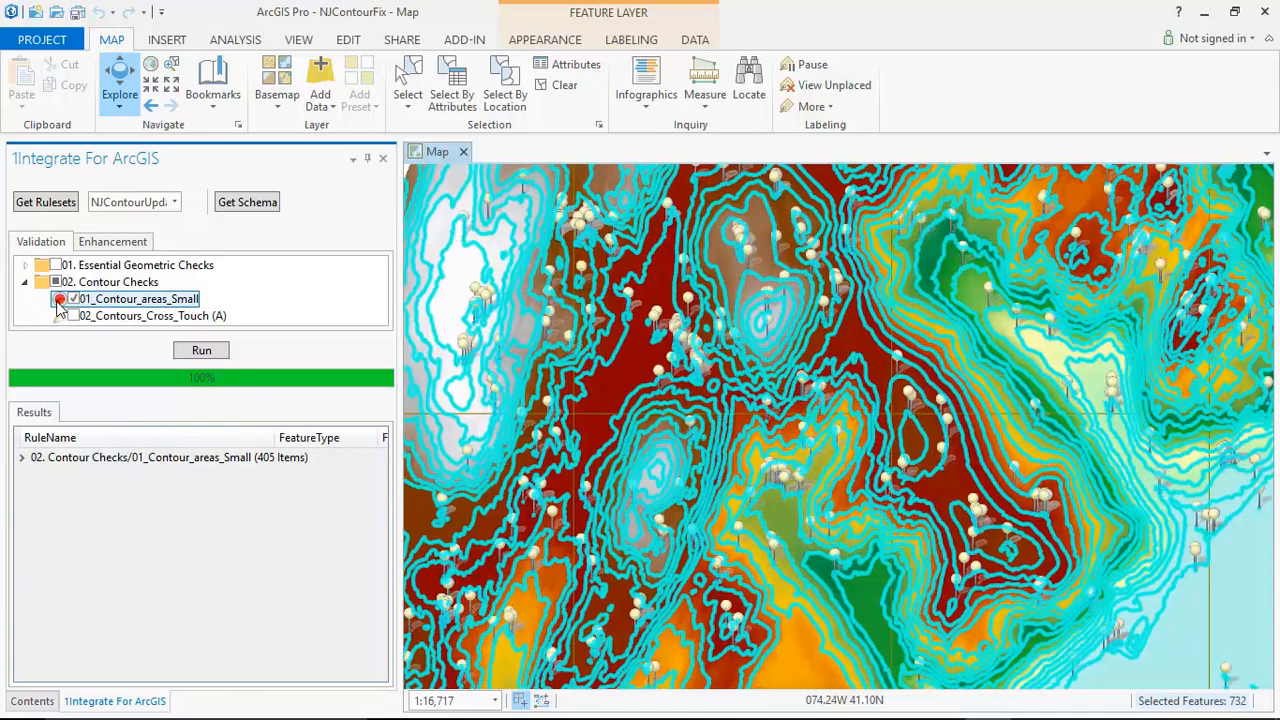
{"action": "left_click", "coordinate": [562, 87]}
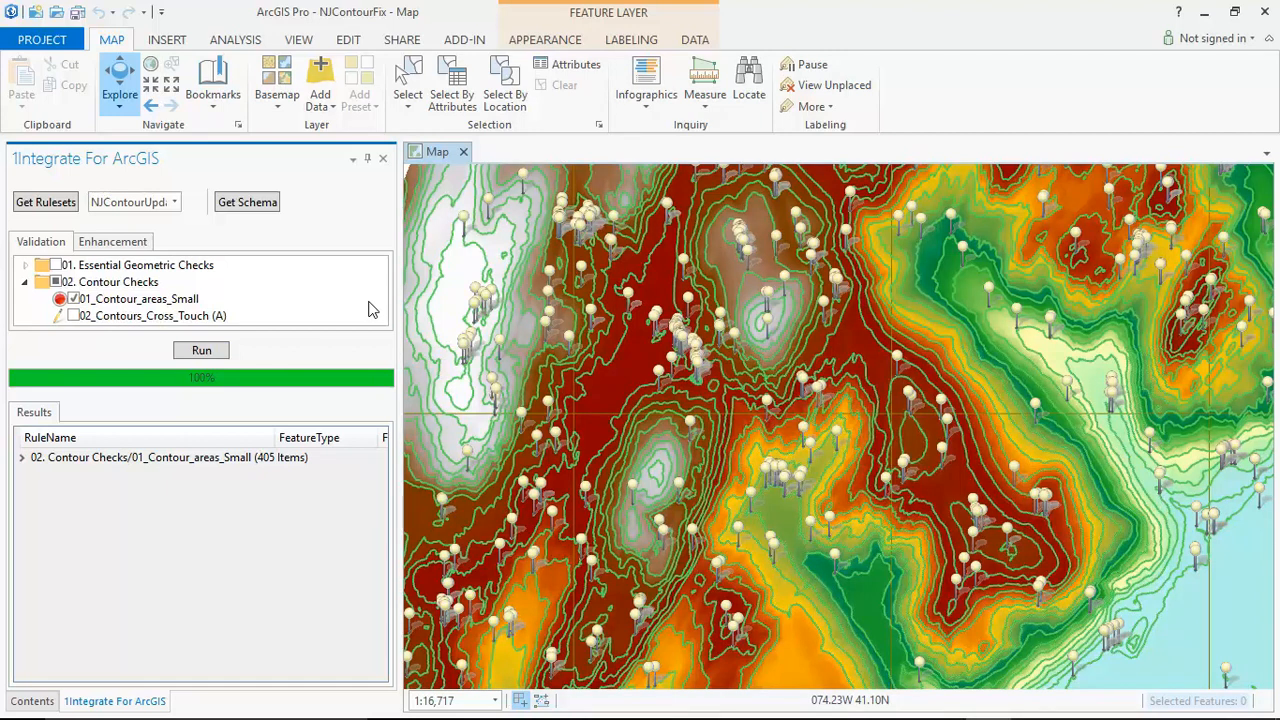
Step: Display the enhancement rules, move the map to the Quick Run bookmark and hide the R_REPORT02ContourChecks01ContourareasSmall layer
{"action": "left_click", "coordinate": [127, 248]}
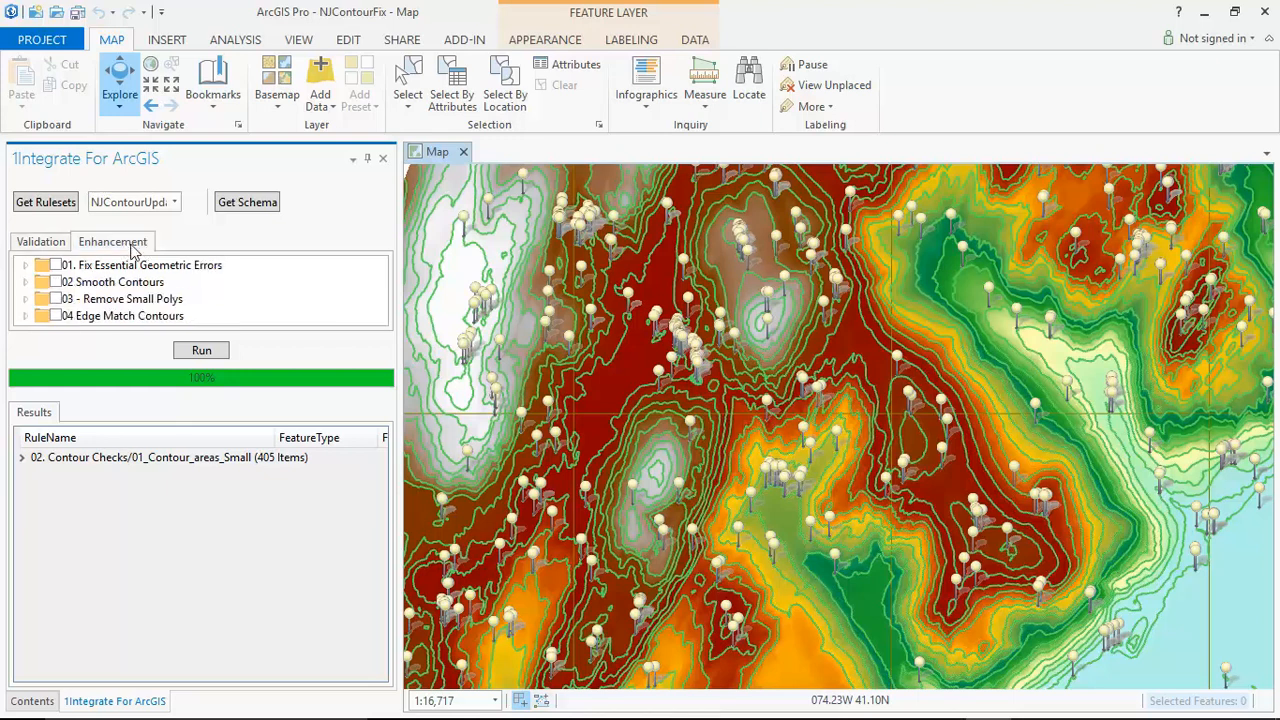
{"action": "left_click", "coordinate": [225, 95]}
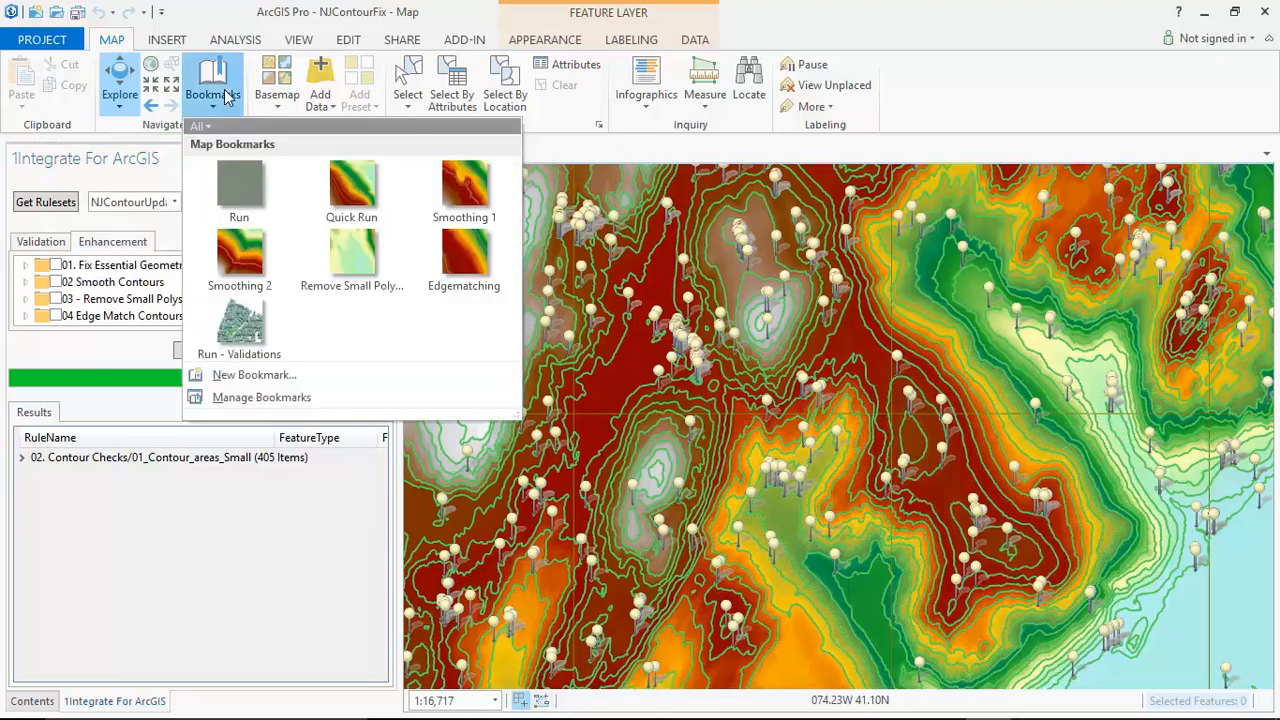
{"action": "left_click", "coordinate": [365, 185]}
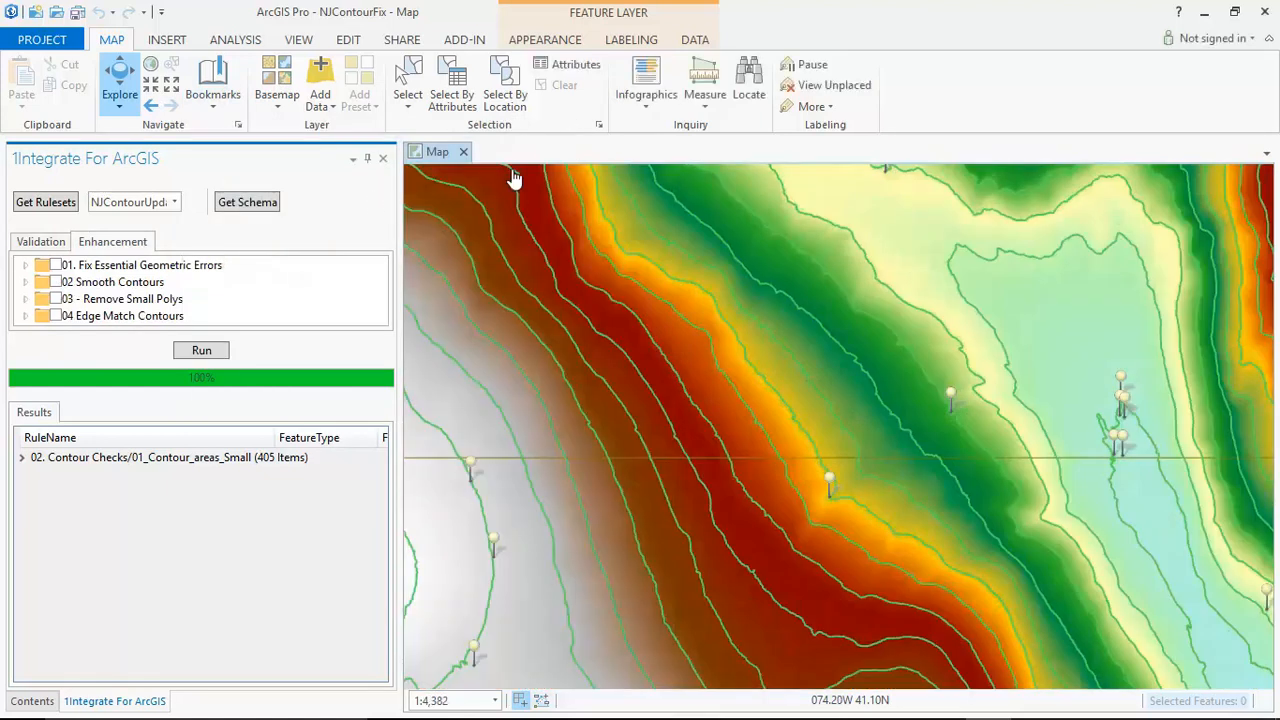
{"action": "left_click", "coordinate": [32, 701]}
{"action": "left_click", "coordinate": [38, 325]}
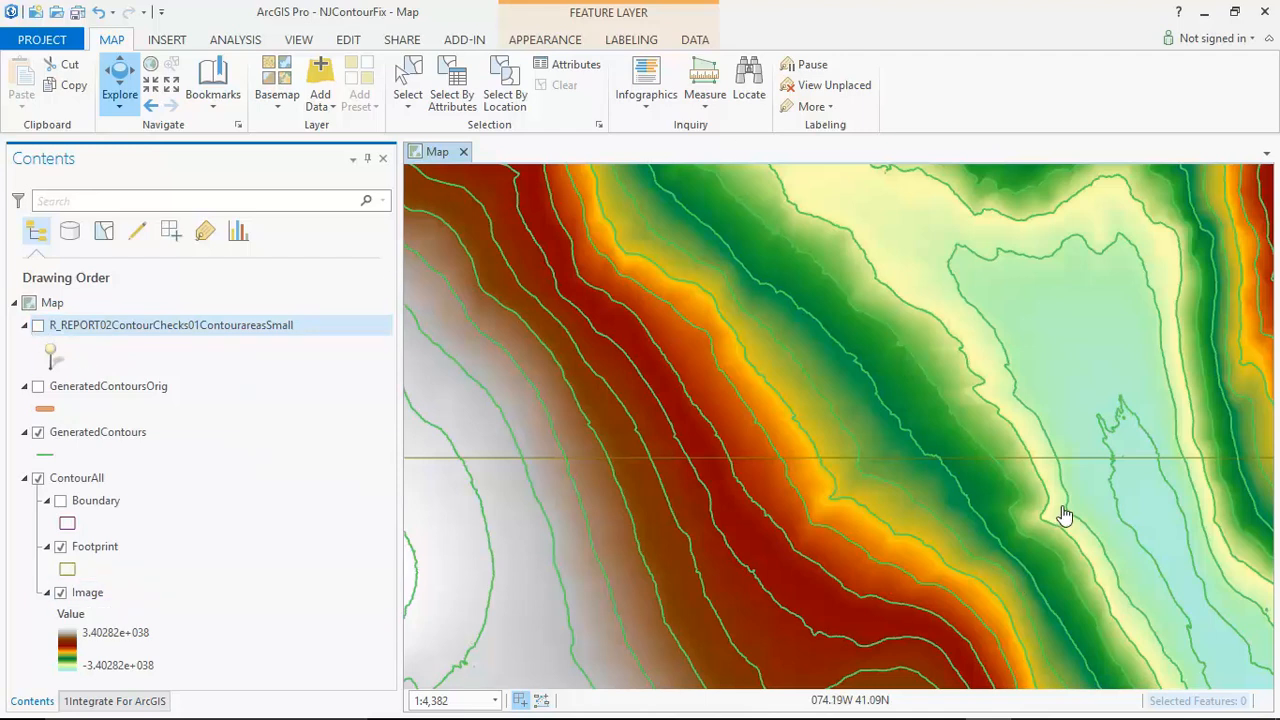
Step: Examine the contour ends along the footprint boundary up close and return the map to the Quick Run bookmark
{"action": "scroll", "coordinate": [1024, 447], "scroll_direction": "up", "scroll_amount": 1}
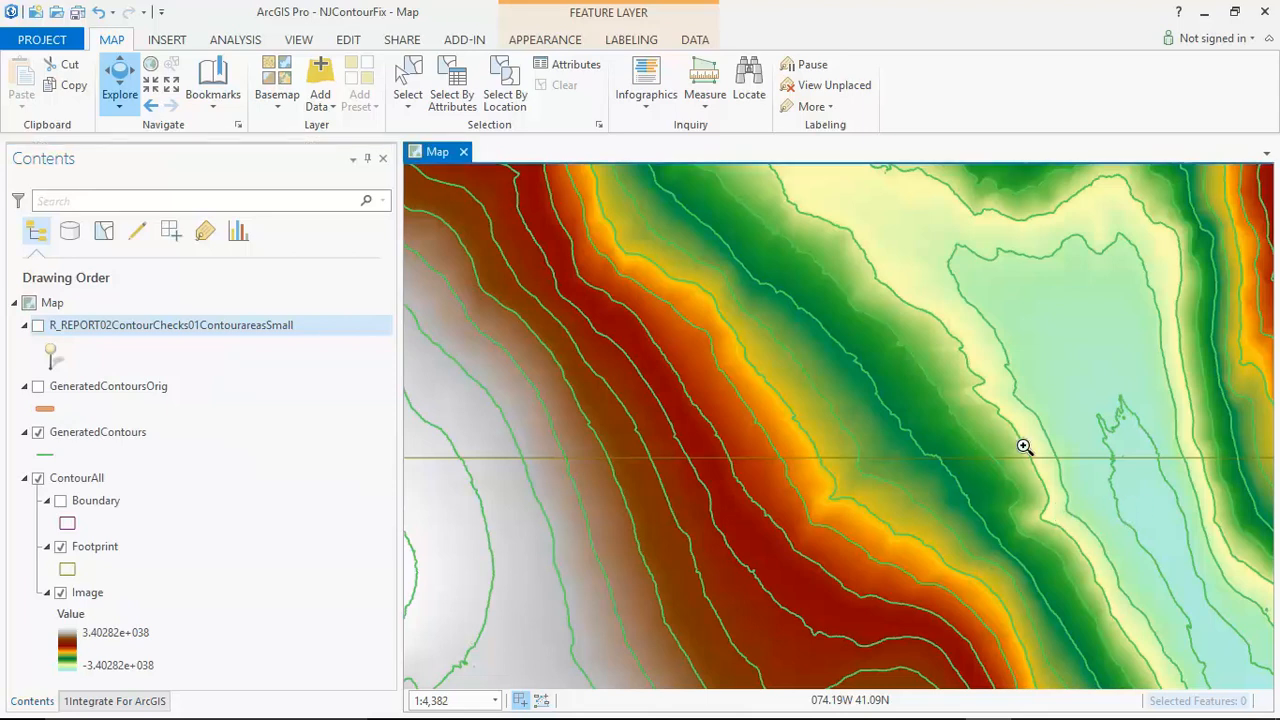
{"action": "scroll", "coordinate": [1024, 447], "scroll_direction": "up", "scroll_amount": 4}
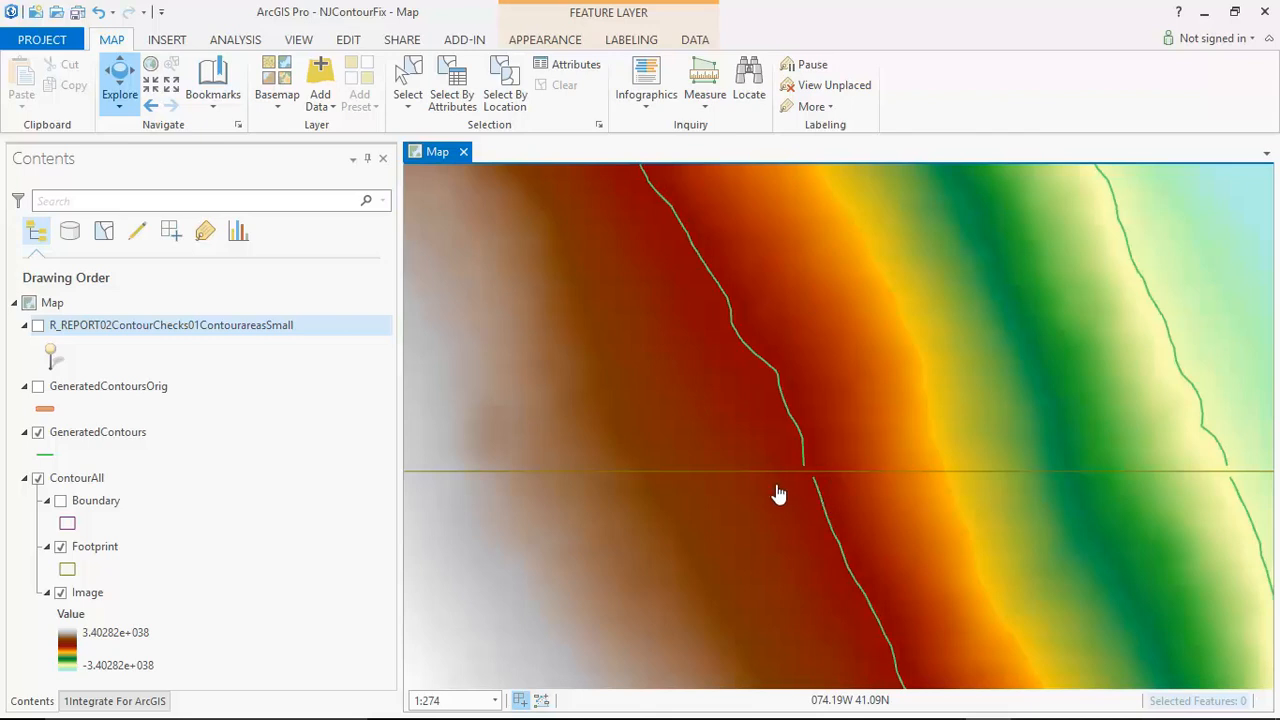
{"action": "left_click", "coordinate": [216, 106]}
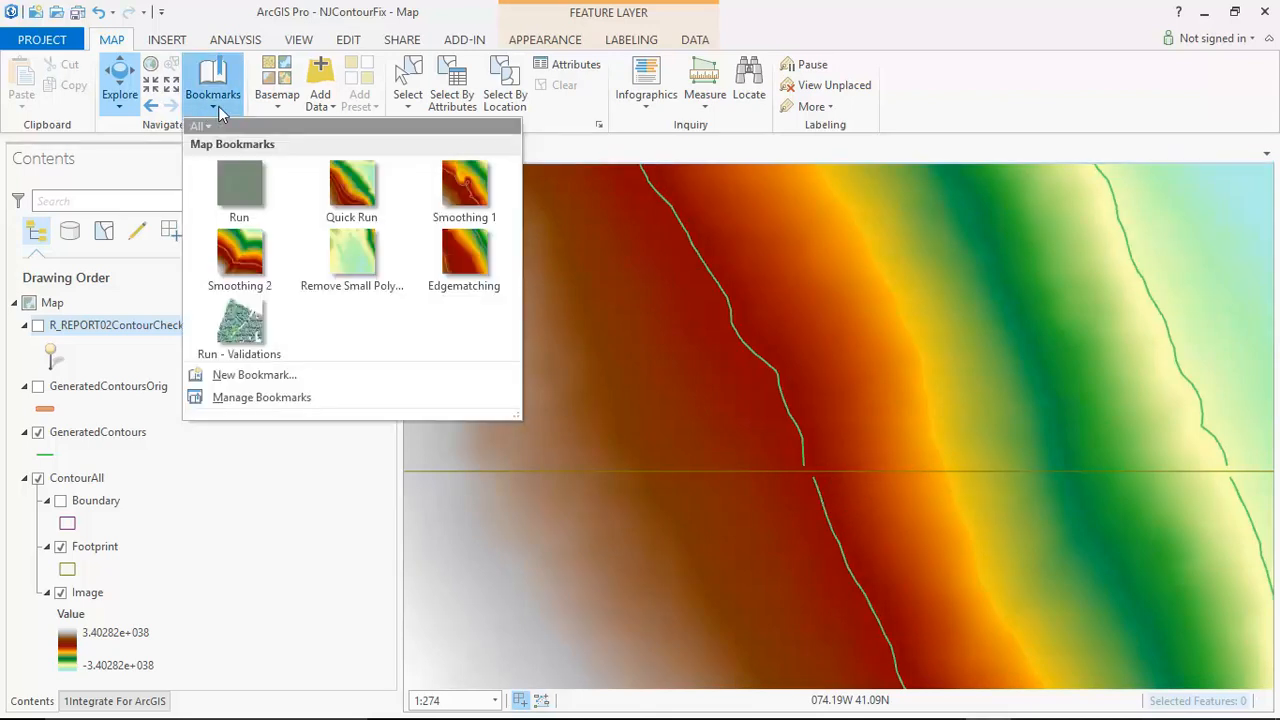
{"action": "left_click", "coordinate": [358, 188]}
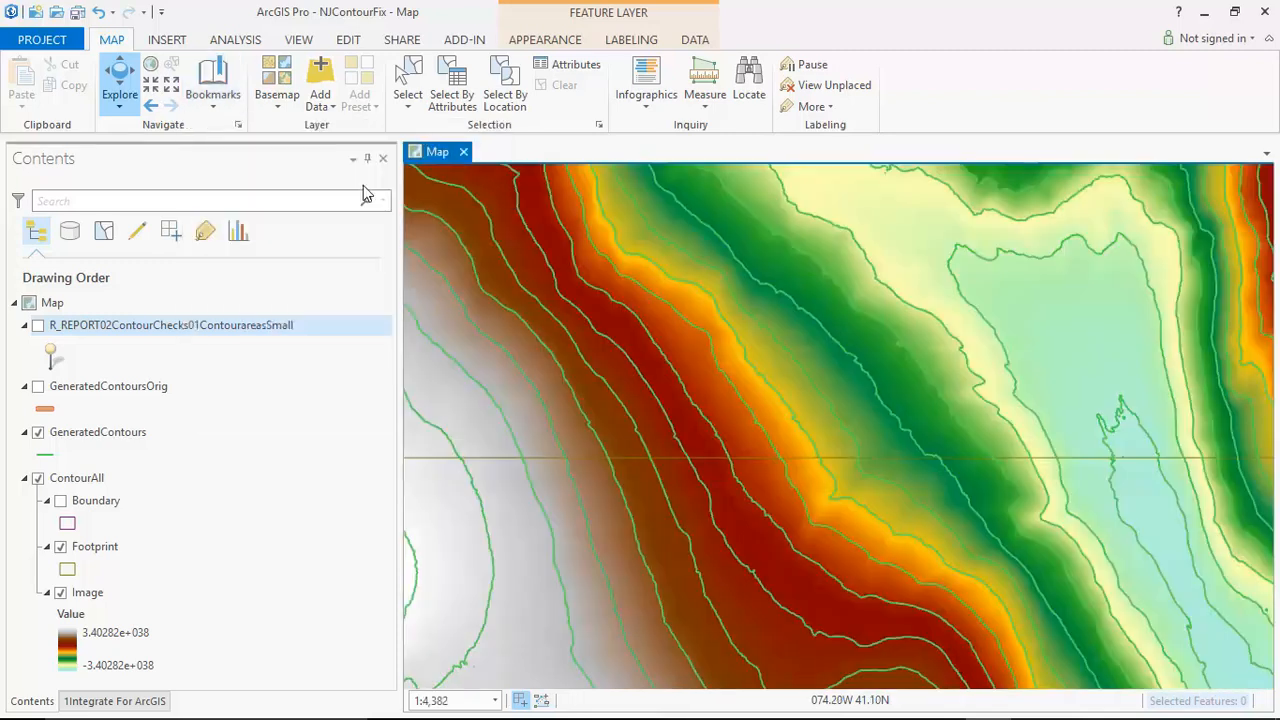
Step: Run the 02 Smooth Contours enhancement on the contours in view and clear the feature selection
{"action": "left_click", "coordinate": [115, 704]}
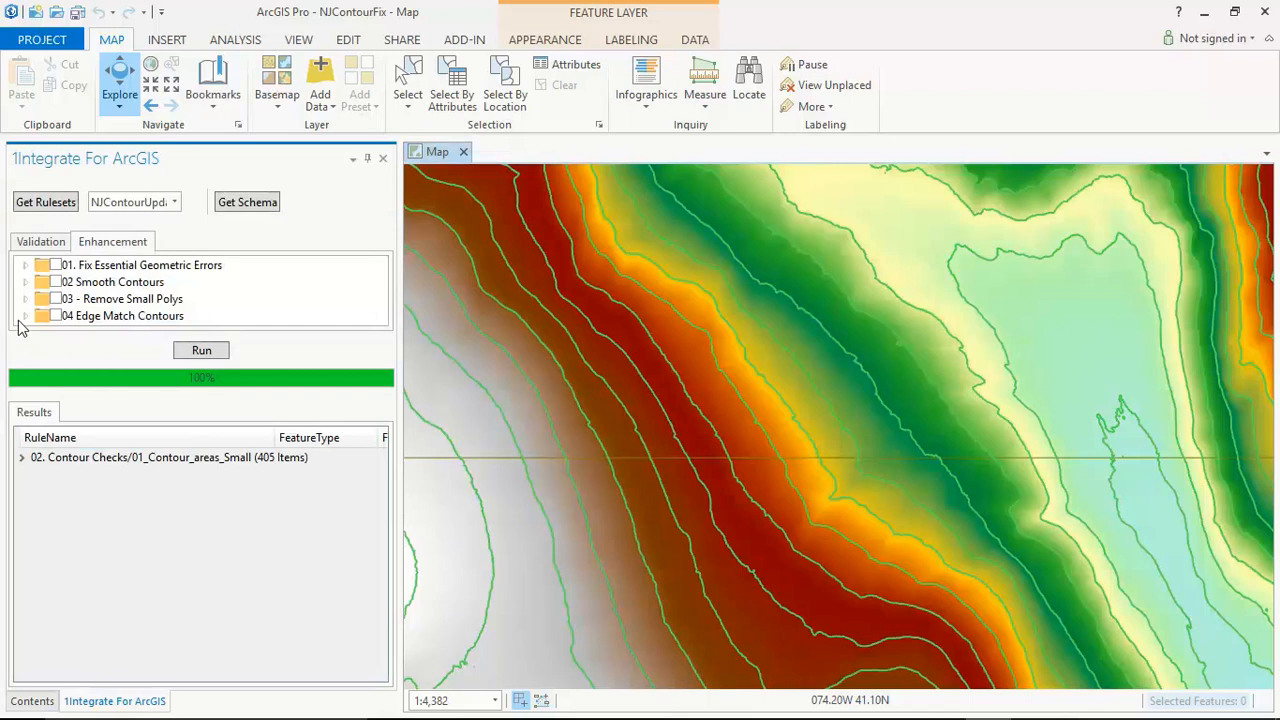
{"action": "left_click", "coordinate": [25, 282]}
{"action": "left_click", "coordinate": [55, 282]}
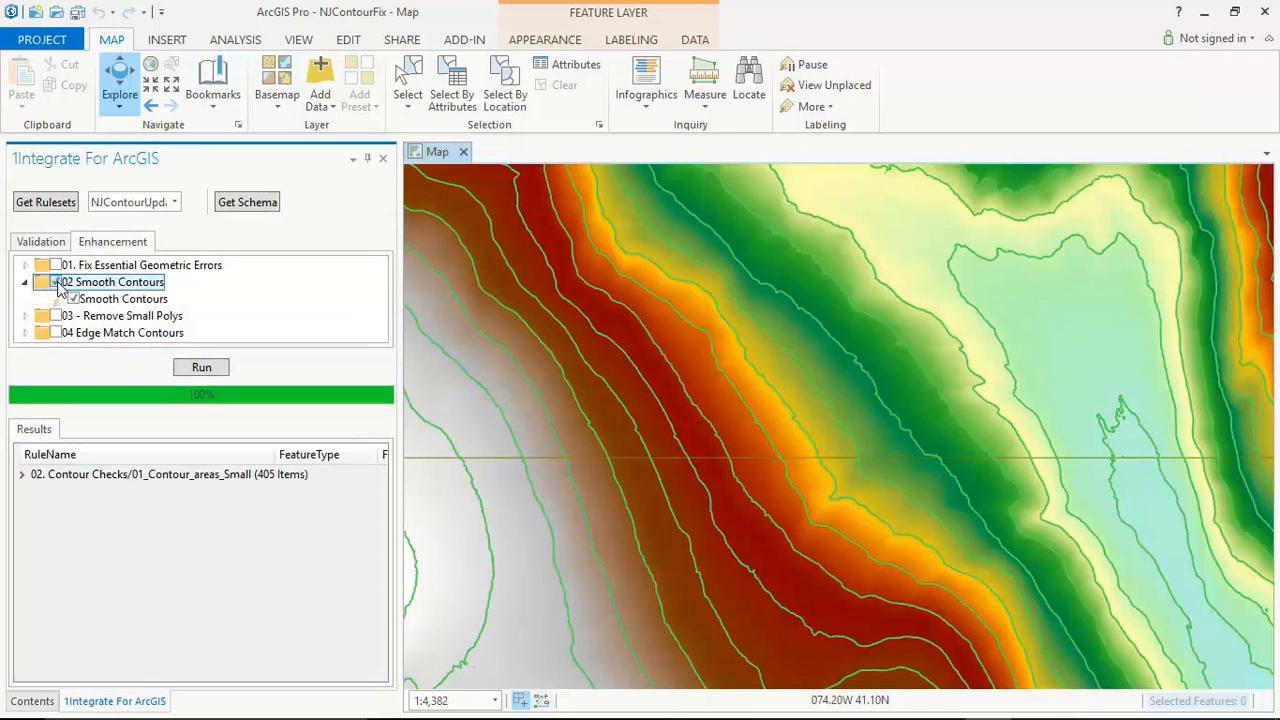
{"action": "left_click", "coordinate": [204, 368]}
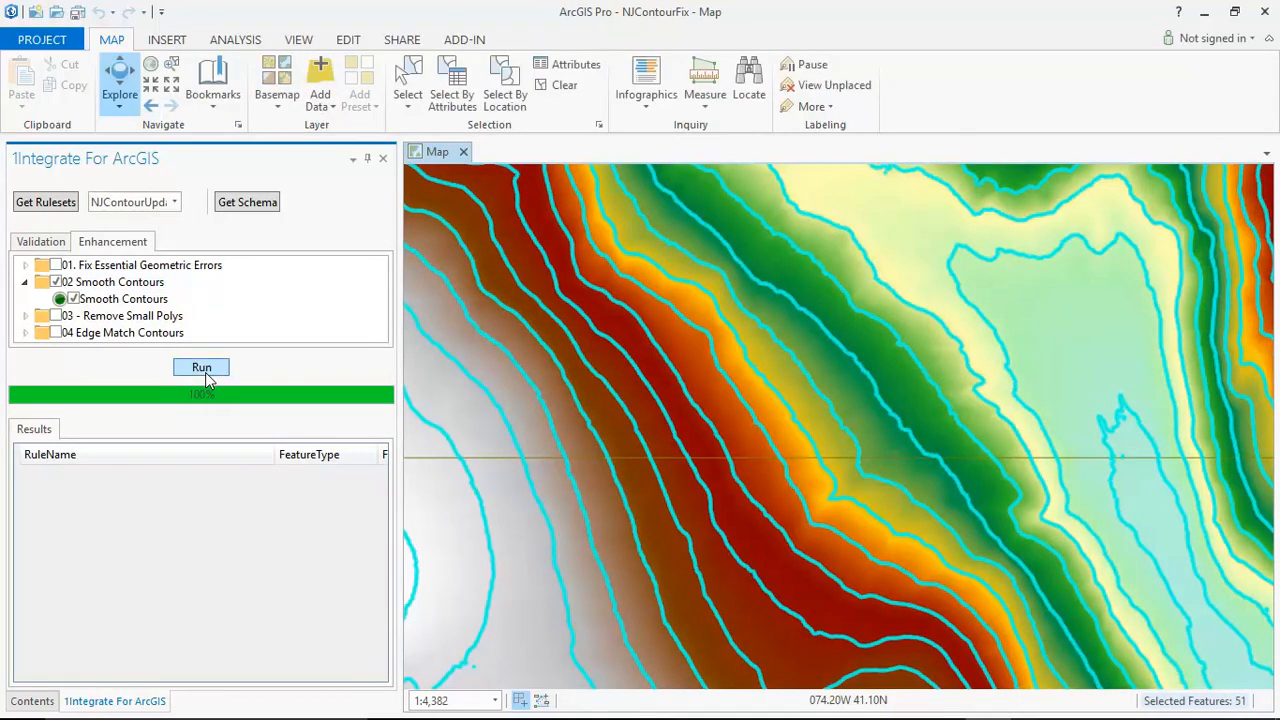
{"action": "left_click", "coordinate": [562, 86]}
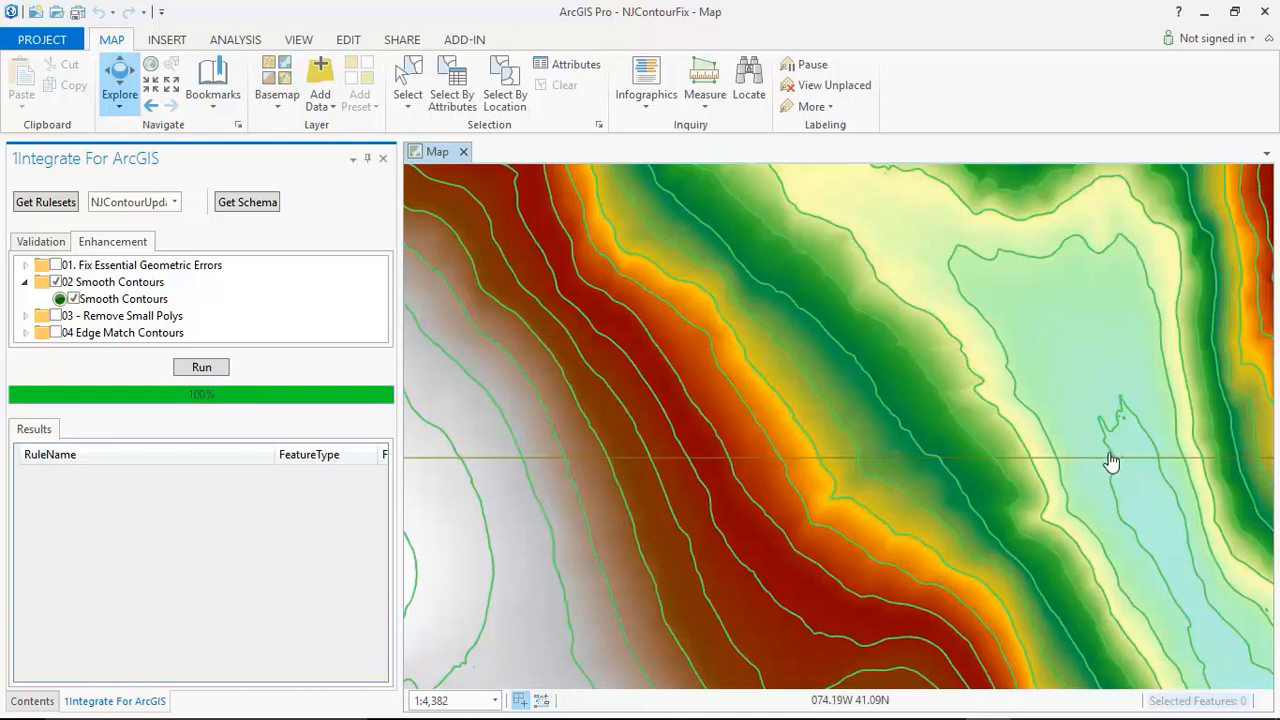
Step: Compare the smoothed contours up close with the GeneratedContoursOrig layer, showing that layer only for the comparison
{"action": "scroll", "coordinate": [1025, 430], "scroll_direction": "up", "scroll_amount": 4}
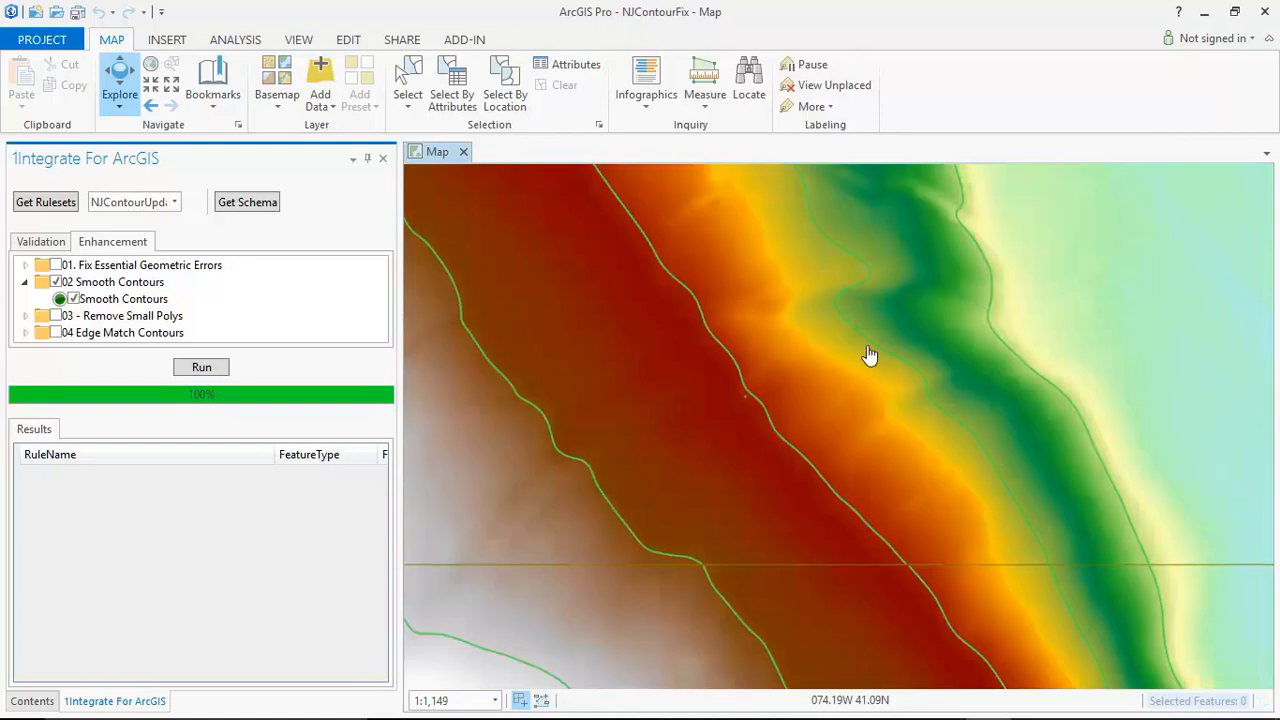
{"action": "scroll", "coordinate": [871, 357], "scroll_direction": "up", "scroll_amount": 1}
{"action": "scroll", "coordinate": [915, 360], "scroll_direction": "up", "scroll_amount": 1}
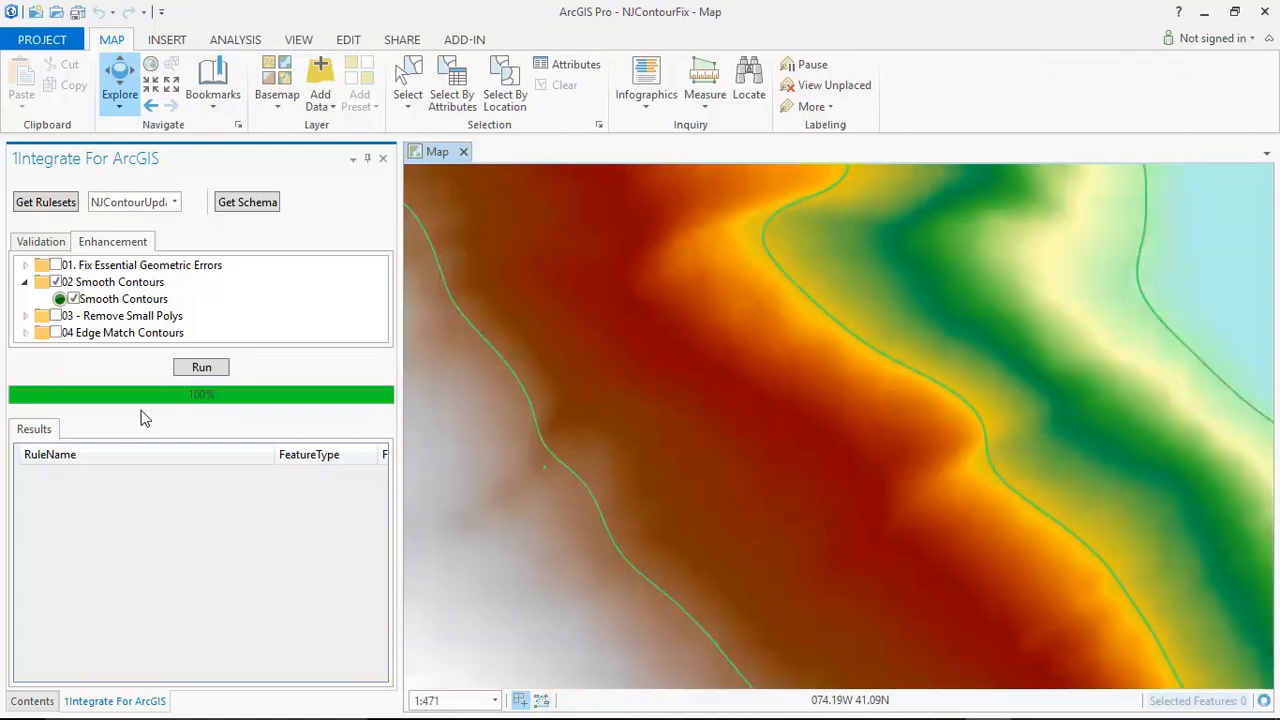
{"action": "left_click", "coordinate": [32, 701]}
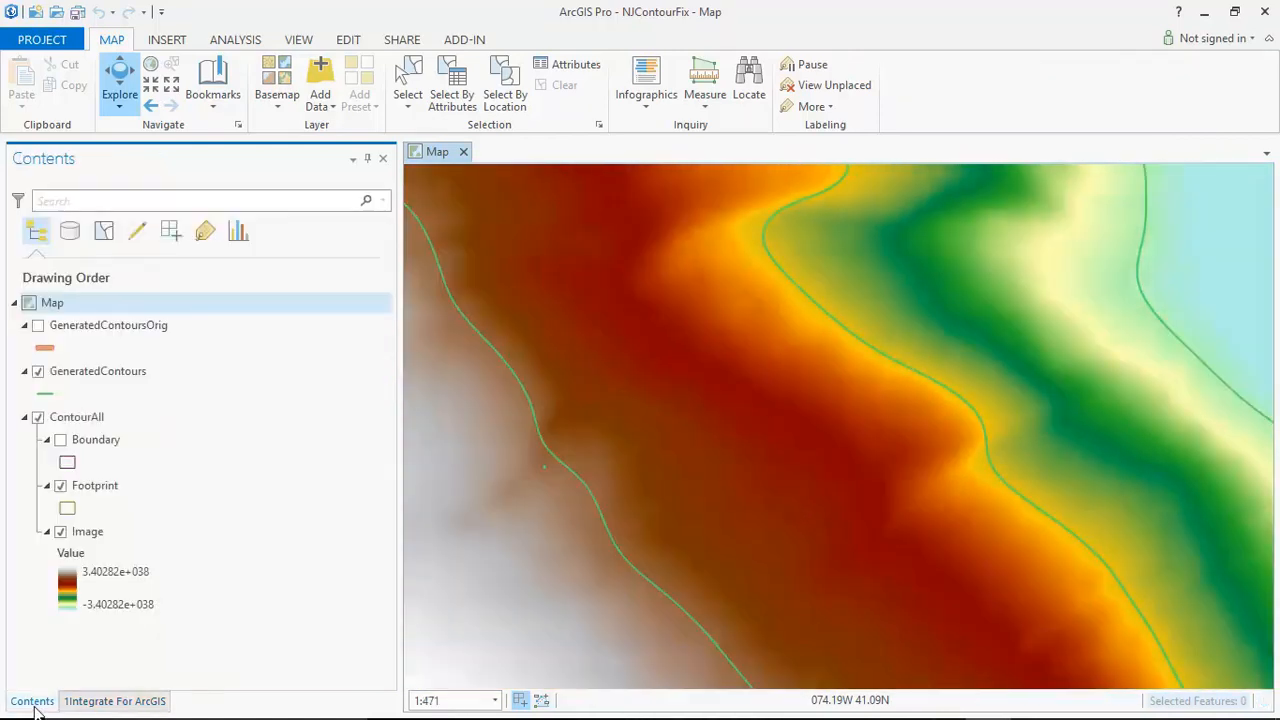
{"action": "left_click", "coordinate": [38, 326]}
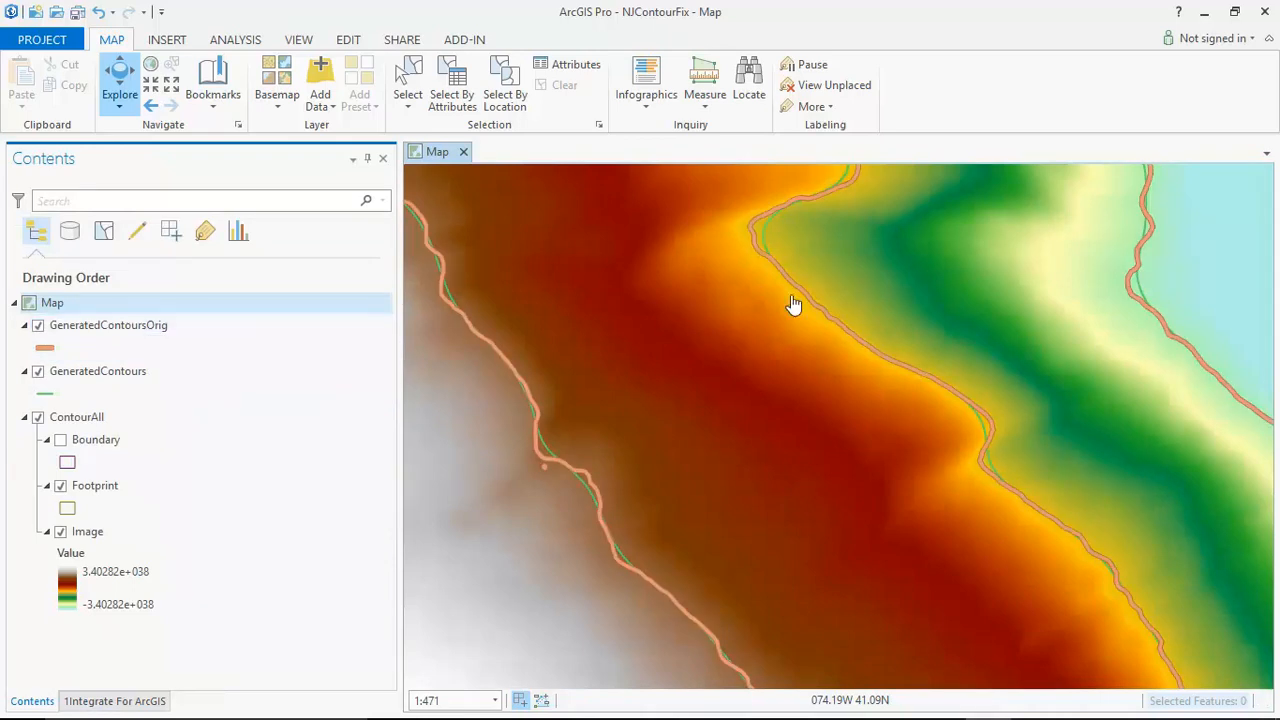
{"action": "scroll", "coordinate": [837, 214], "scroll_direction": "up", "scroll_amount": 3}
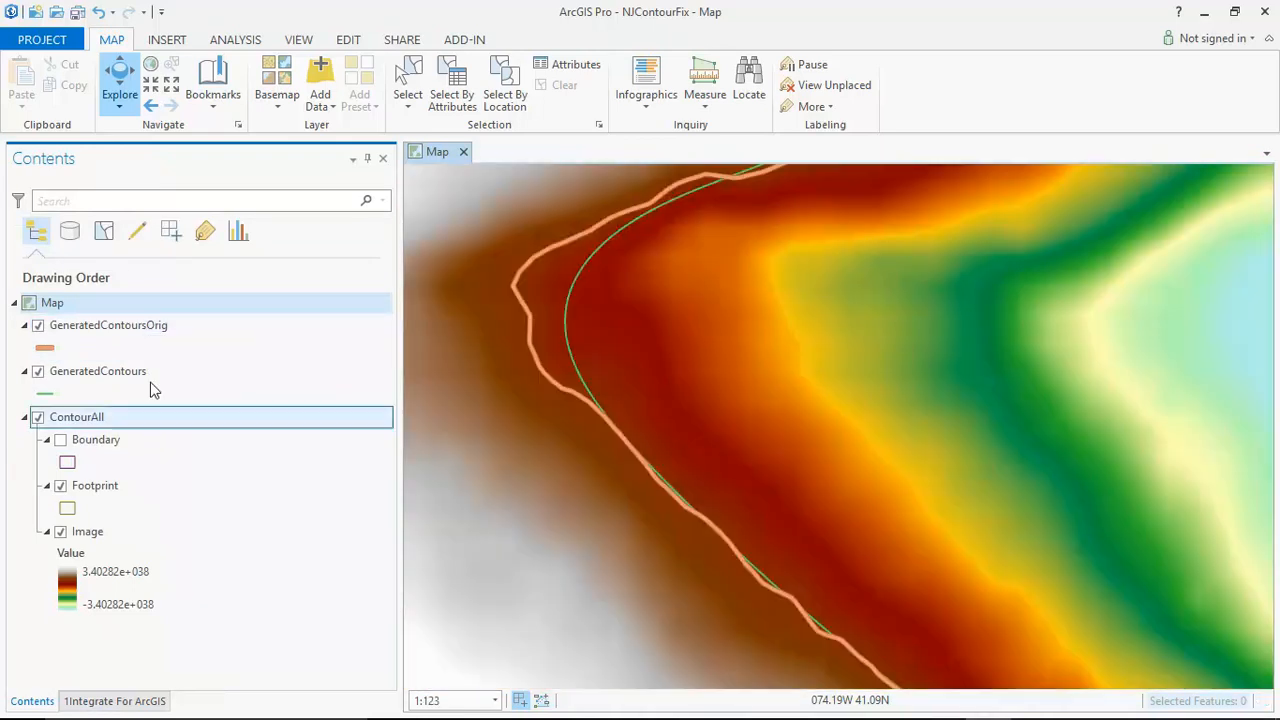
{"action": "scroll", "coordinate": [642, 370], "scroll_direction": "down", "scroll_amount": 1}
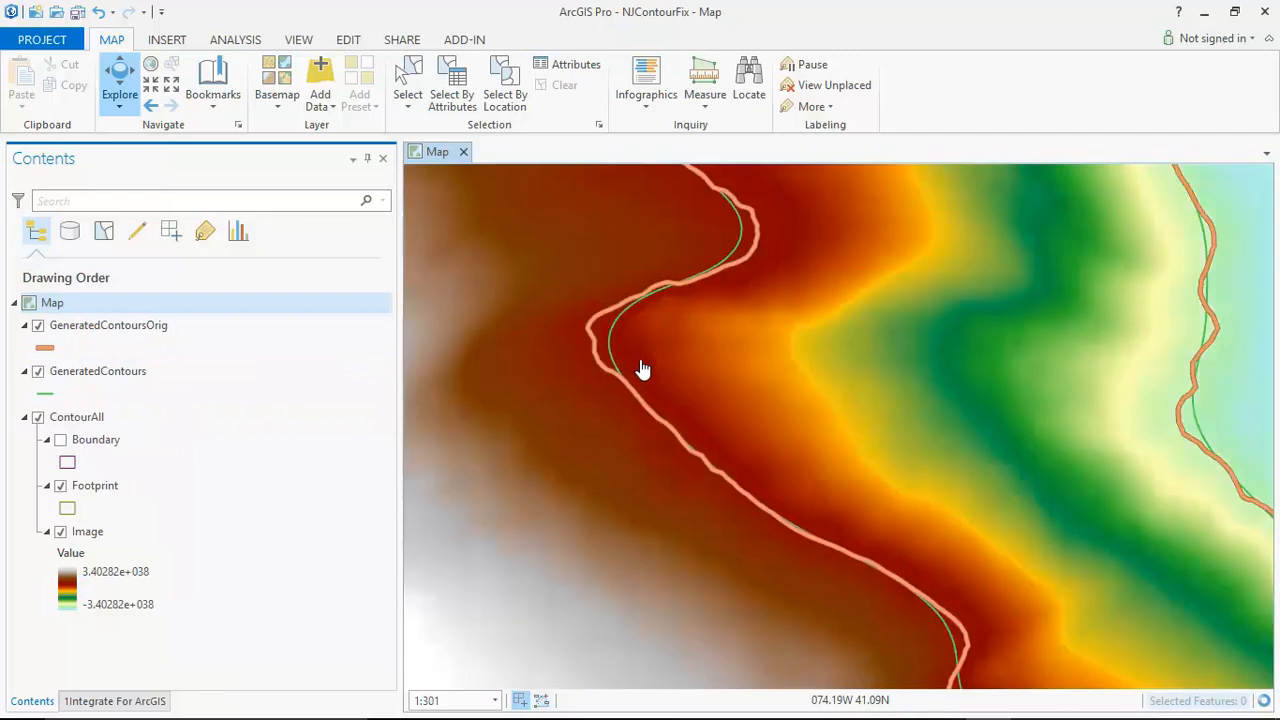
{"action": "left_click", "coordinate": [38, 327]}
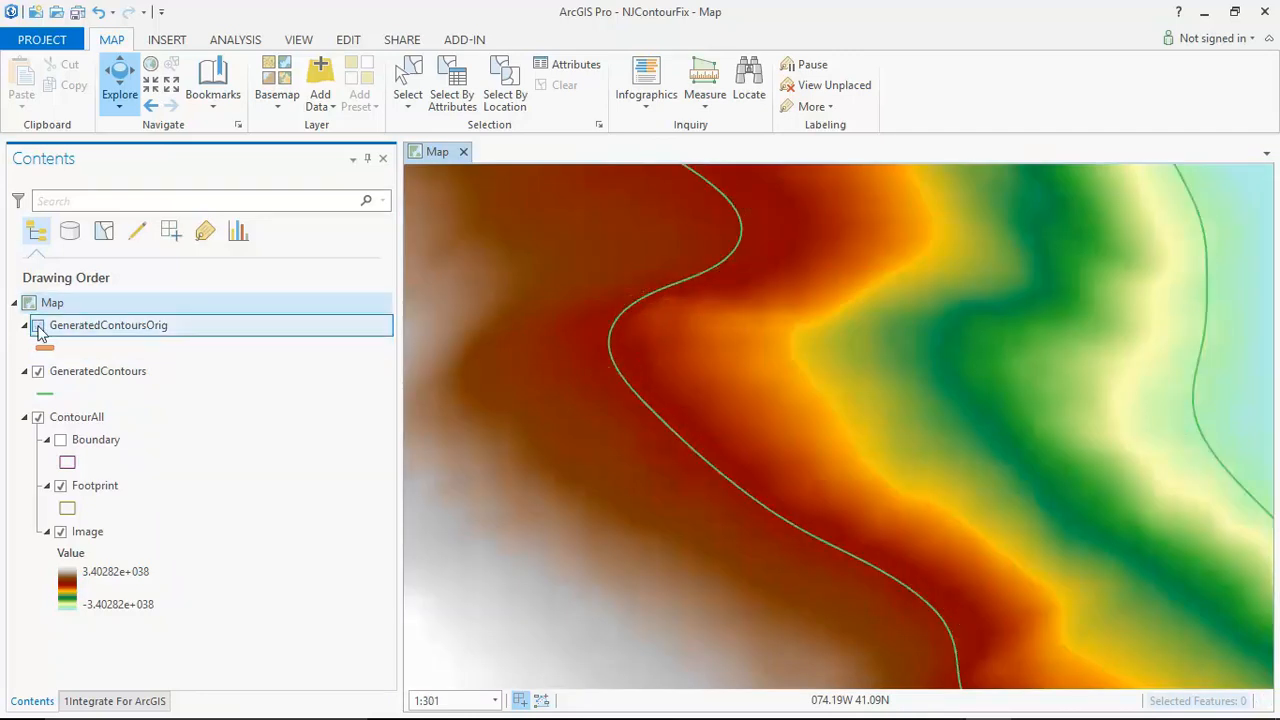
Step: Compare the smoothed contours with the GeneratedContoursOrig layer, return the map to the Quick Run bookmark and hide that layer
{"action": "left_click", "coordinate": [38, 327]}
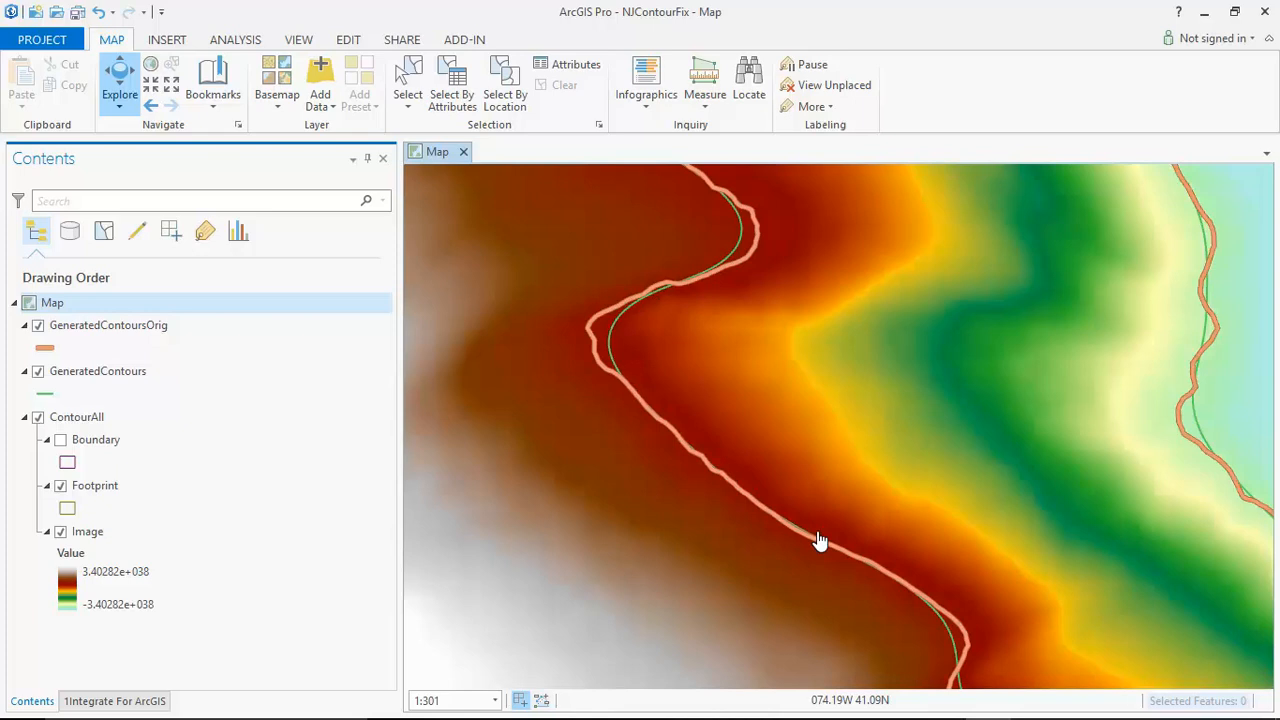
{"action": "left_click", "coordinate": [218, 100]}
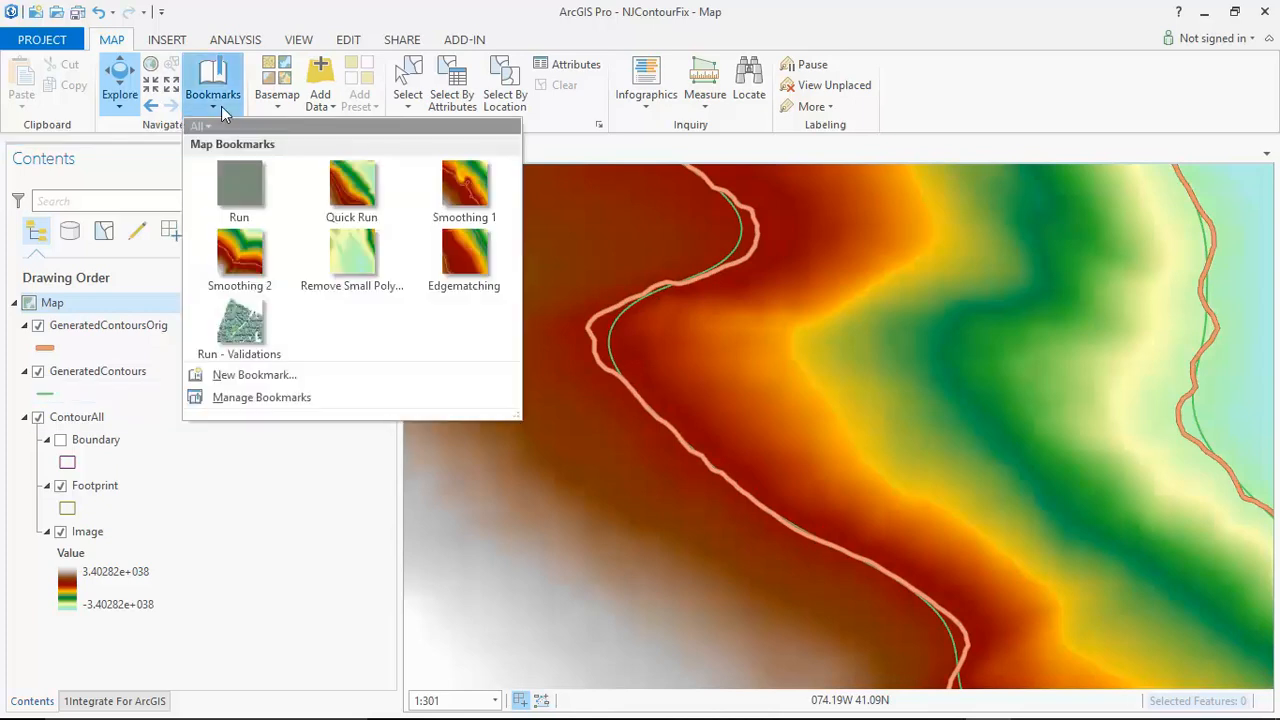
{"action": "left_click", "coordinate": [348, 182]}
{"action": "left_click", "coordinate": [38, 335]}
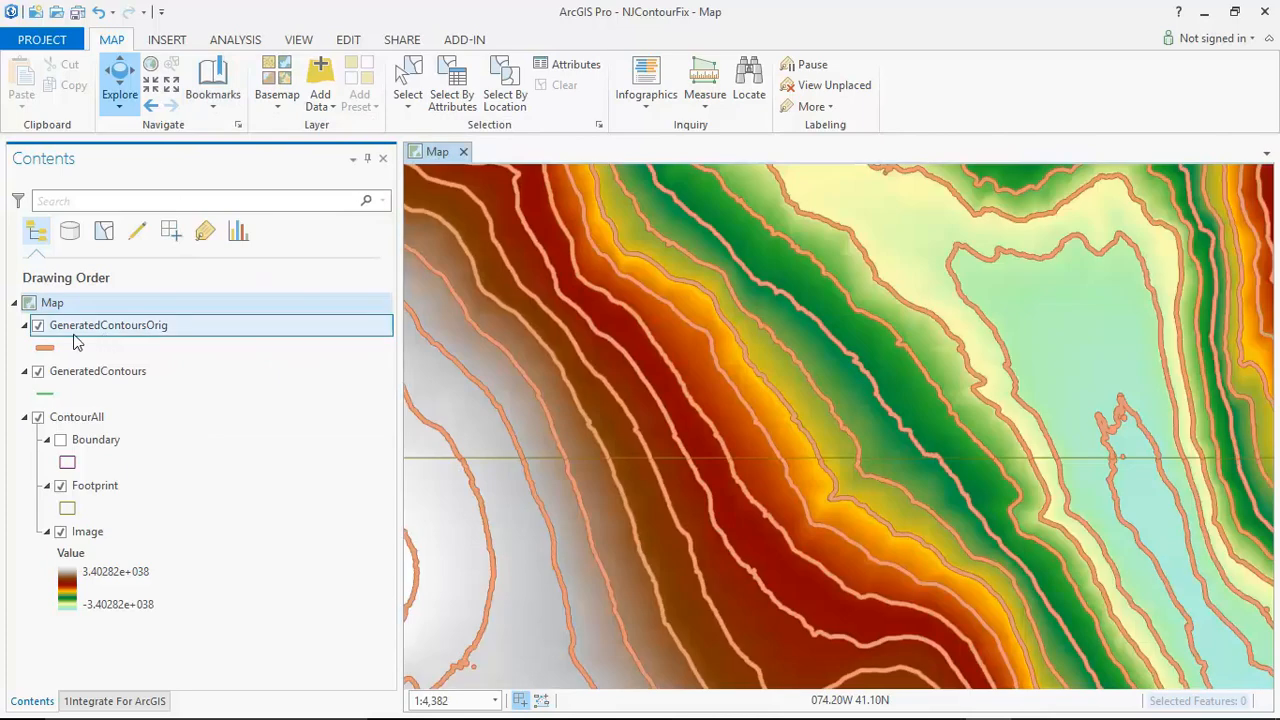
{"action": "left_click", "coordinate": [37, 329]}
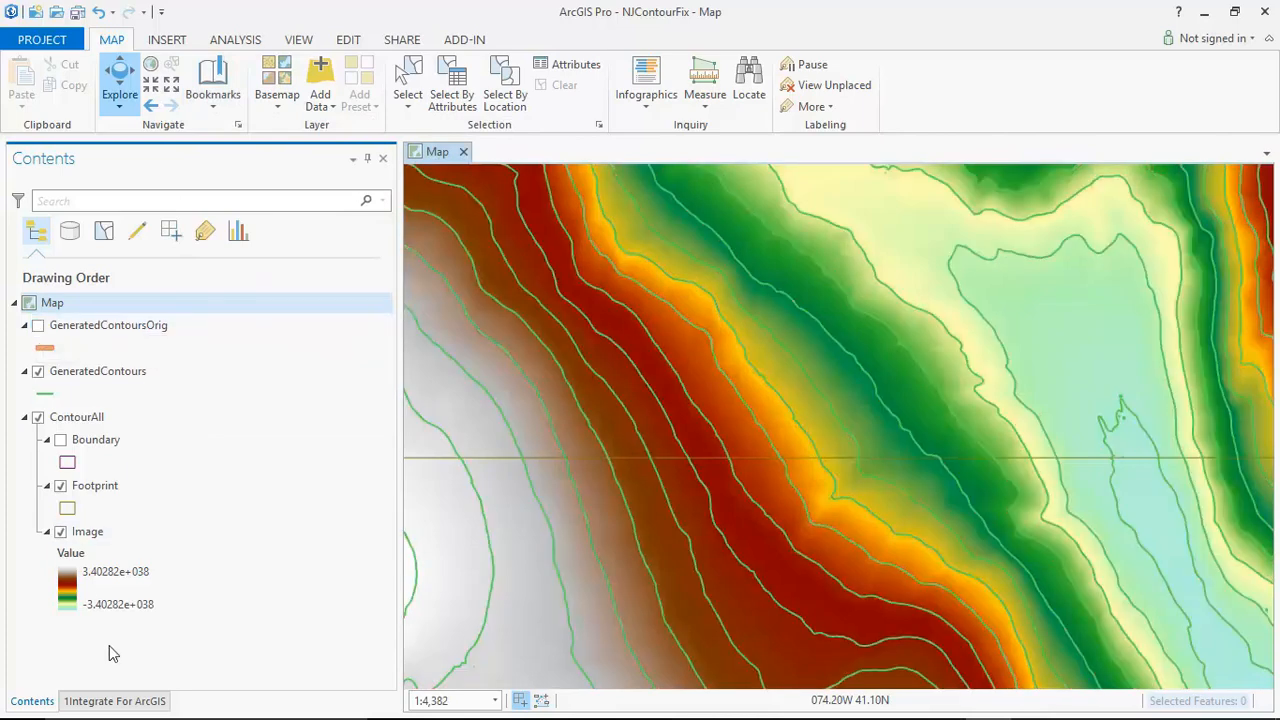
Step: Run only the 03 - Remove Small Polys enhancement on the contours in view and clear the feature selection
{"action": "left_click", "coordinate": [137, 704]}
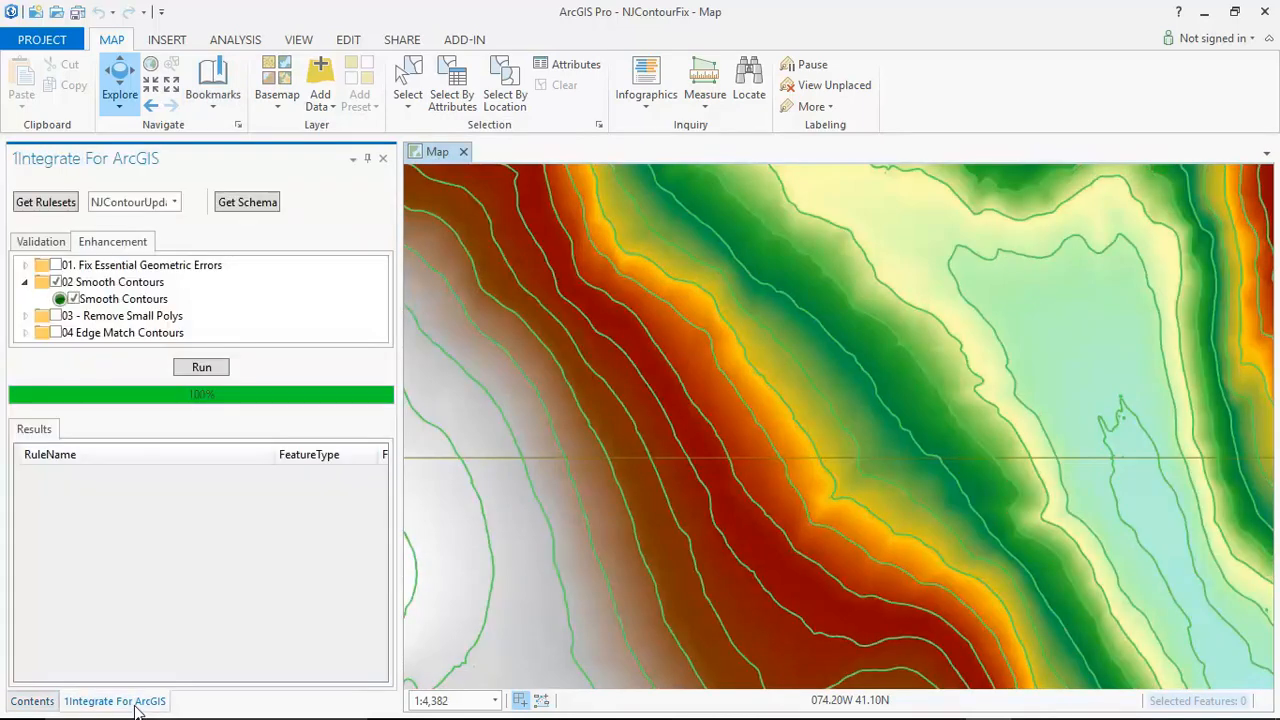
{"action": "left_click", "coordinate": [55, 282]}
{"action": "left_click", "coordinate": [25, 316]}
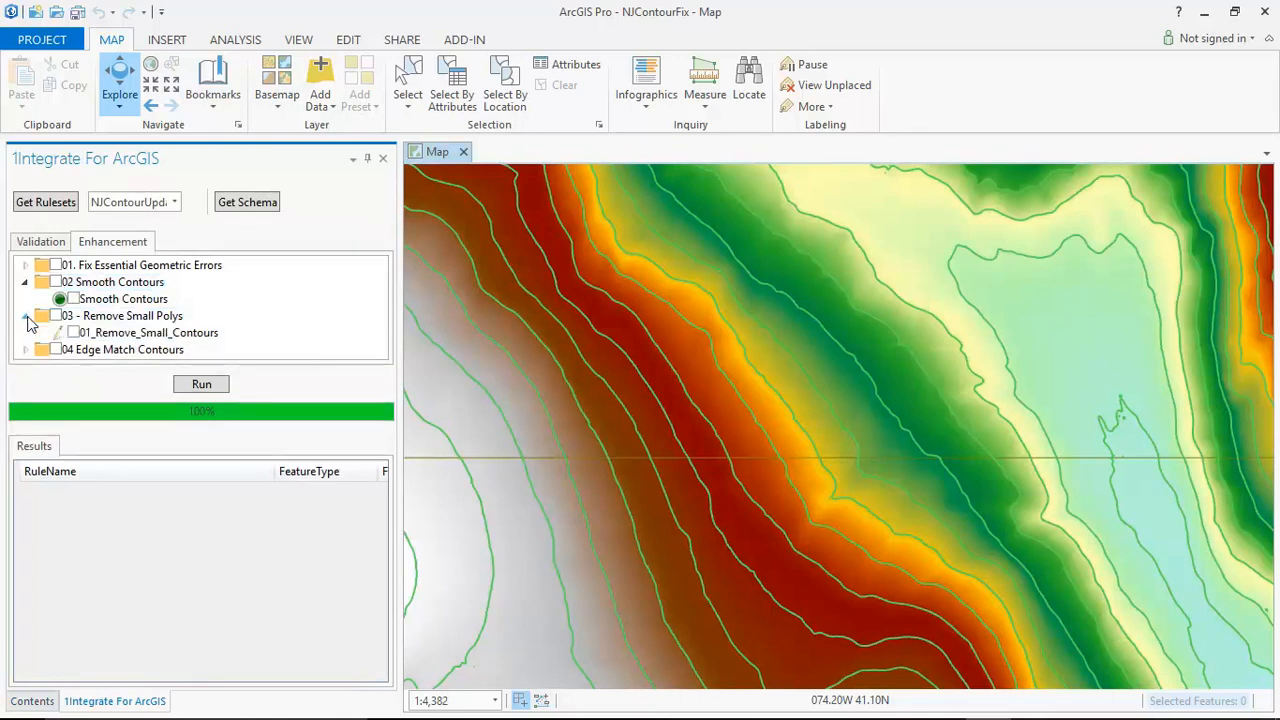
{"action": "left_click", "coordinate": [56, 316]}
{"action": "left_click", "coordinate": [205, 387]}
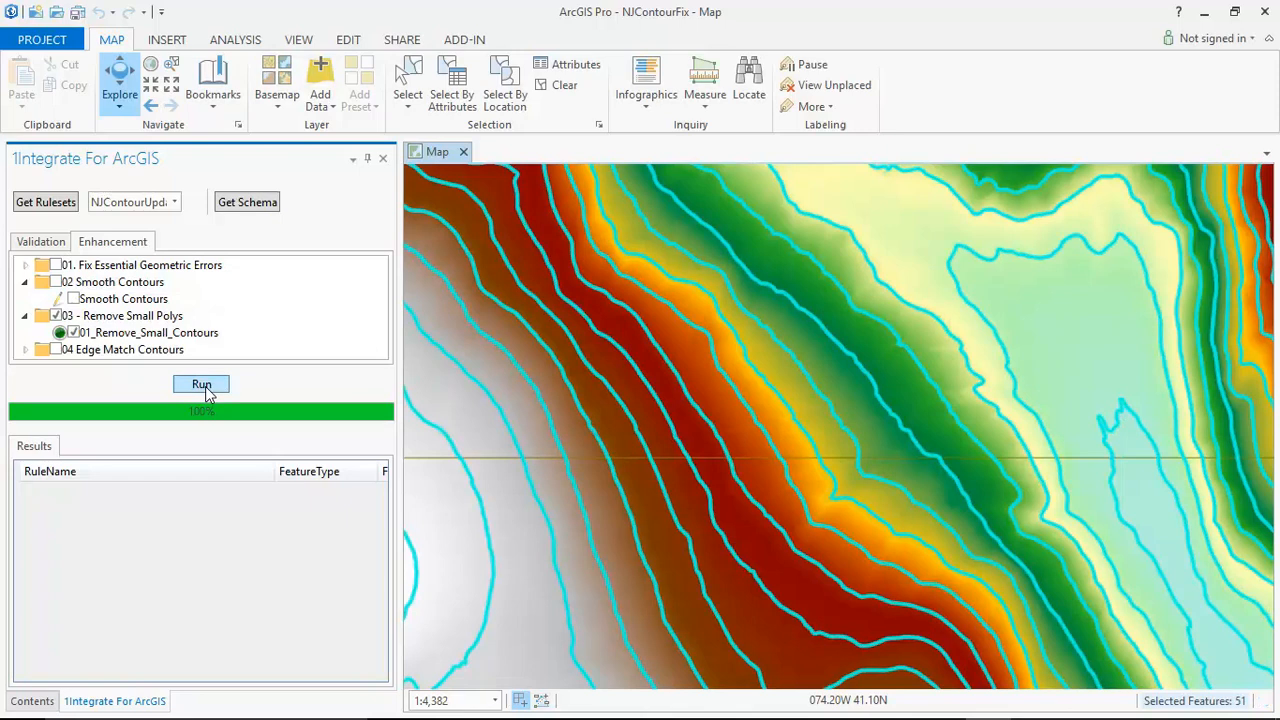
{"action": "left_click", "coordinate": [558, 88]}
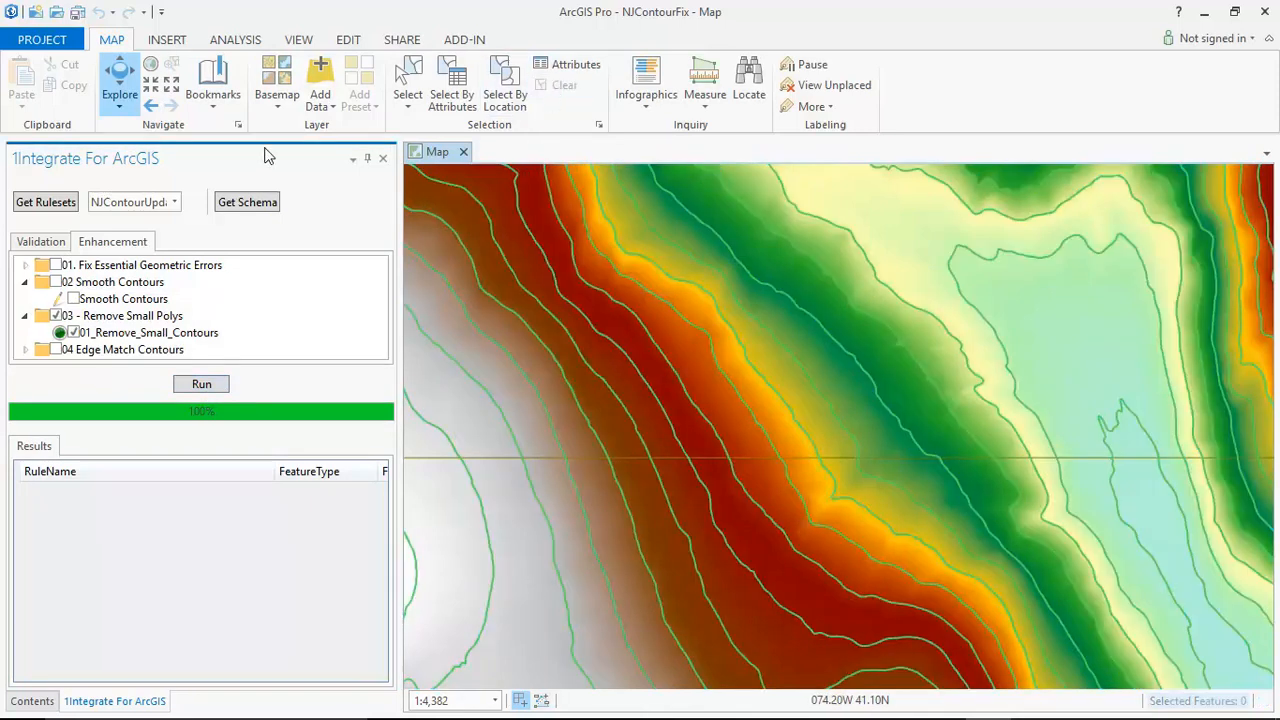
Step: At the bookmark for removed small polygons, compare the contours with GeneratedContoursOrig, hide that layer and return to the Quick Run bookmark
{"action": "left_click", "coordinate": [211, 110]}
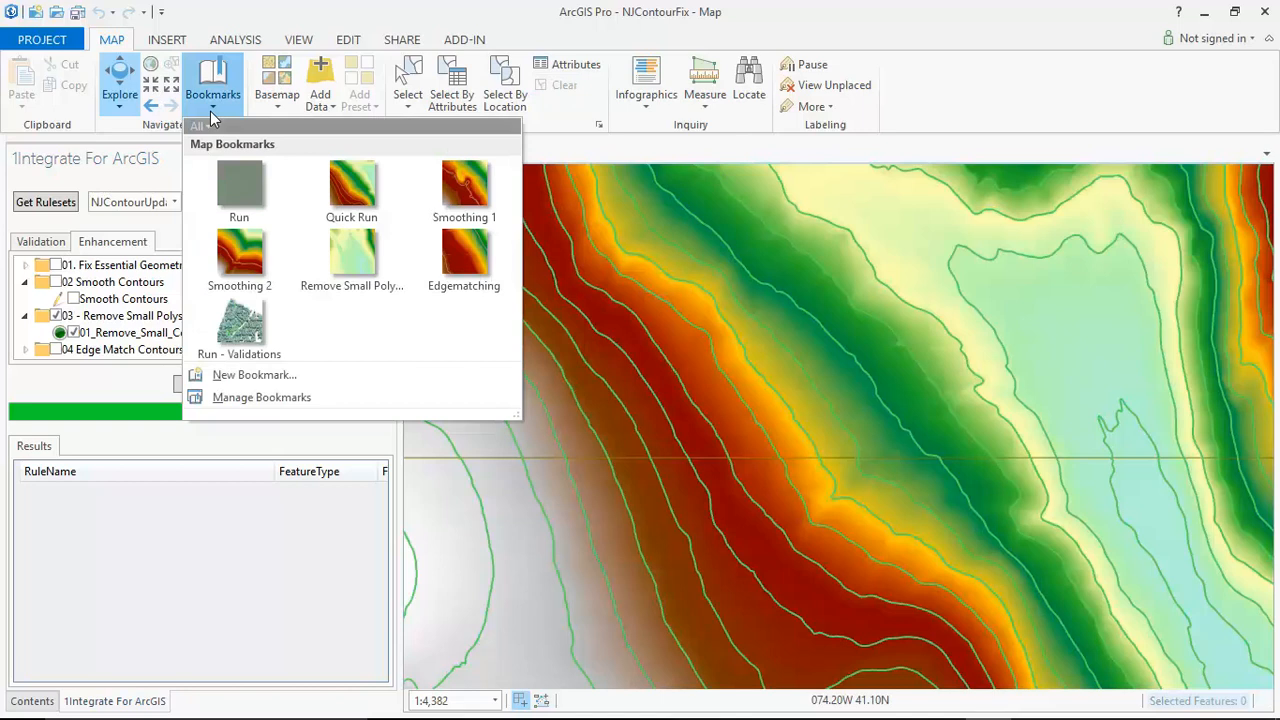
{"action": "left_click", "coordinate": [350, 262]}
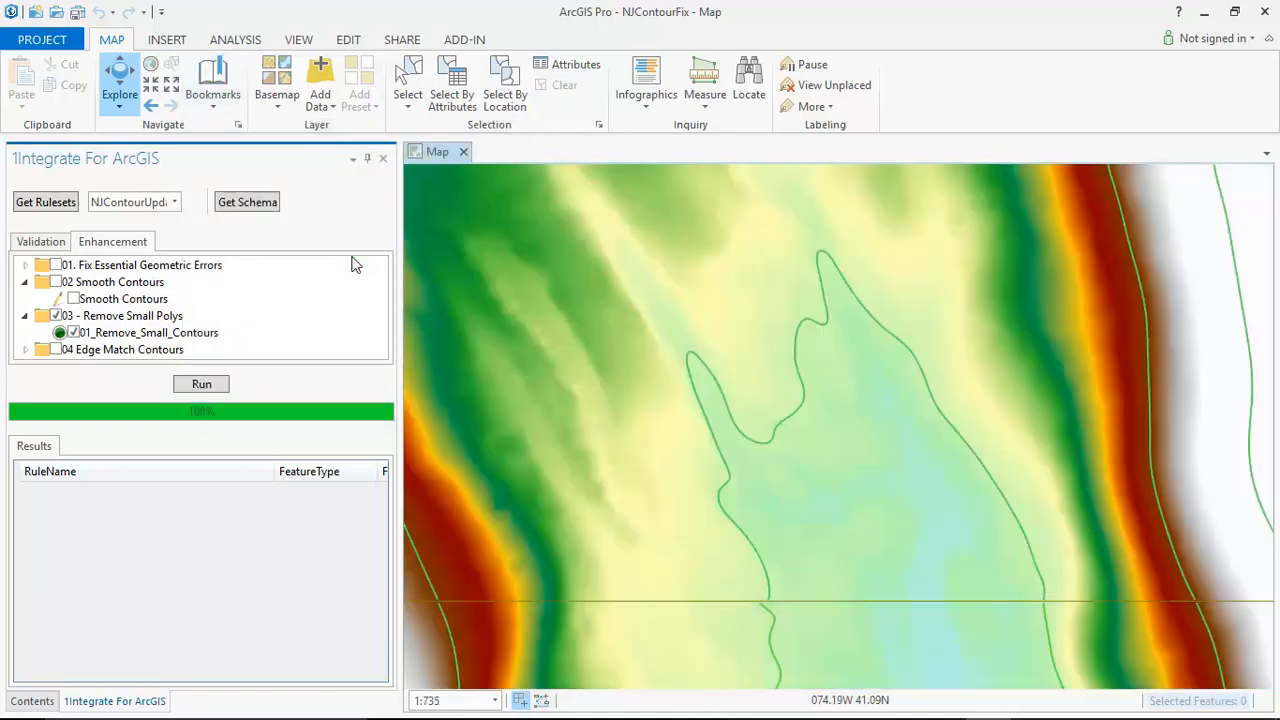
{"action": "left_click", "coordinate": [33, 700]}
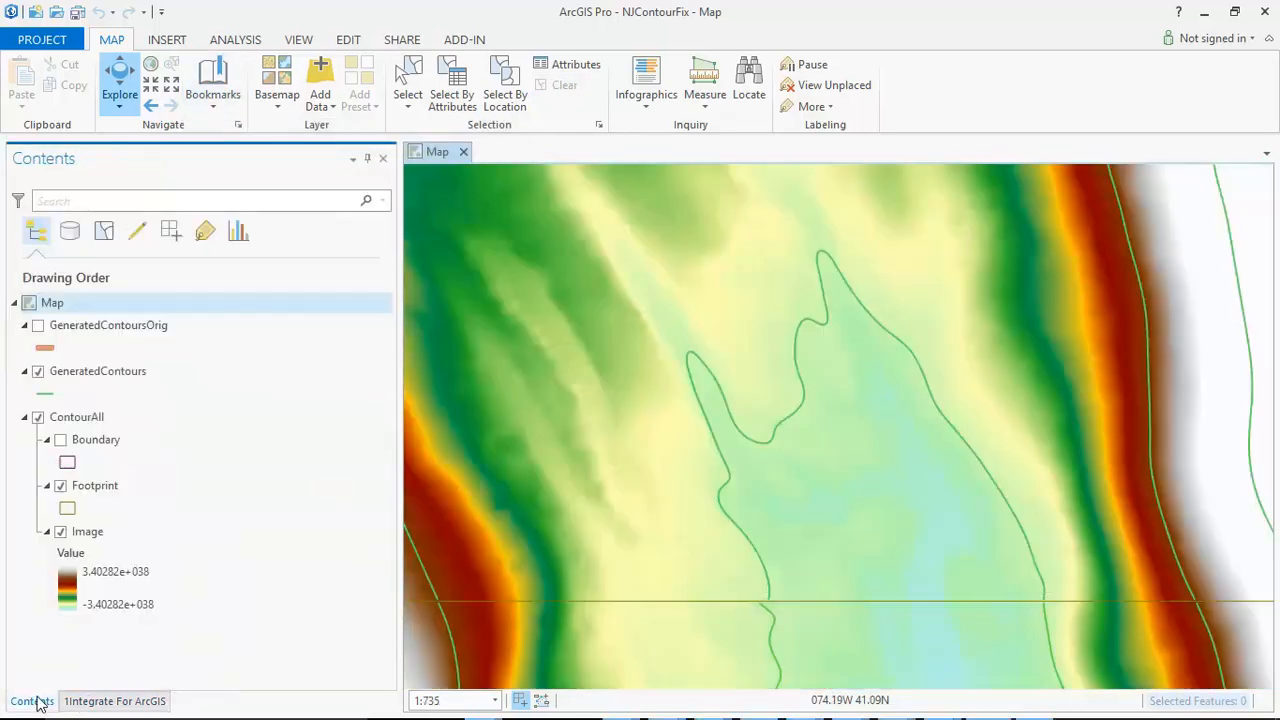
{"action": "left_click", "coordinate": [39, 326]}
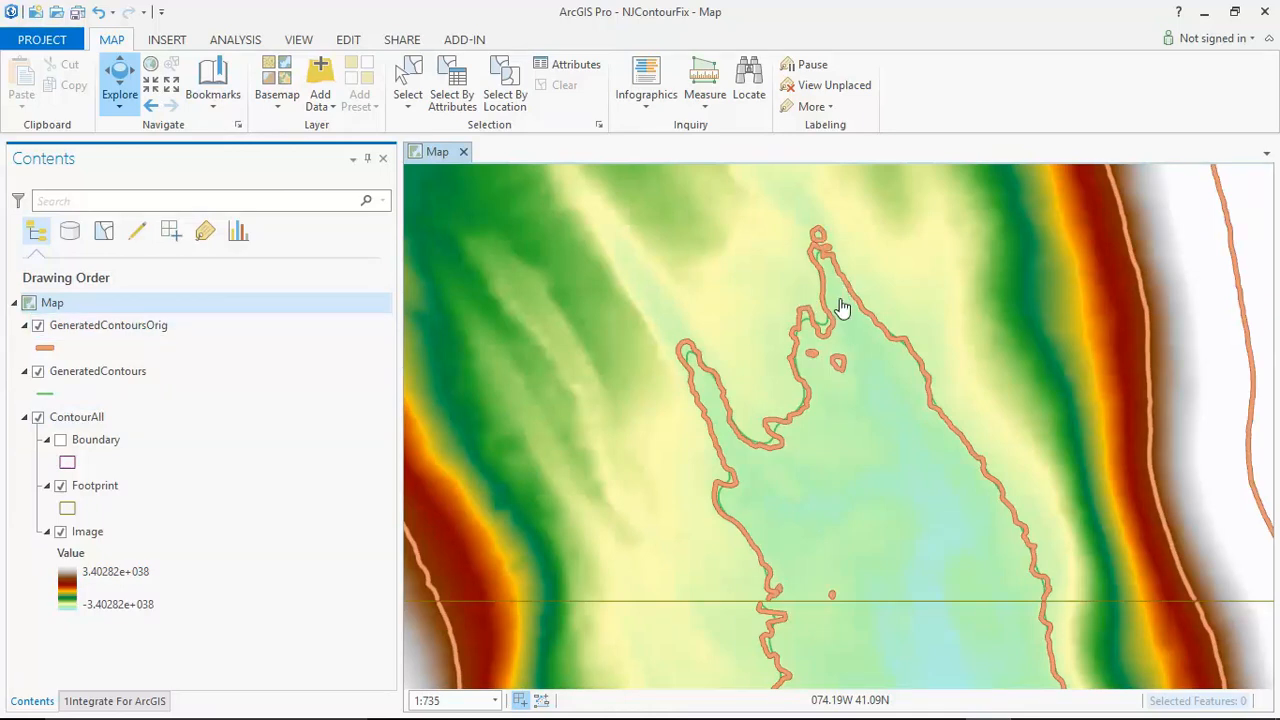
{"action": "scroll", "coordinate": [852, 280], "scroll_direction": "up", "scroll_amount": 5}
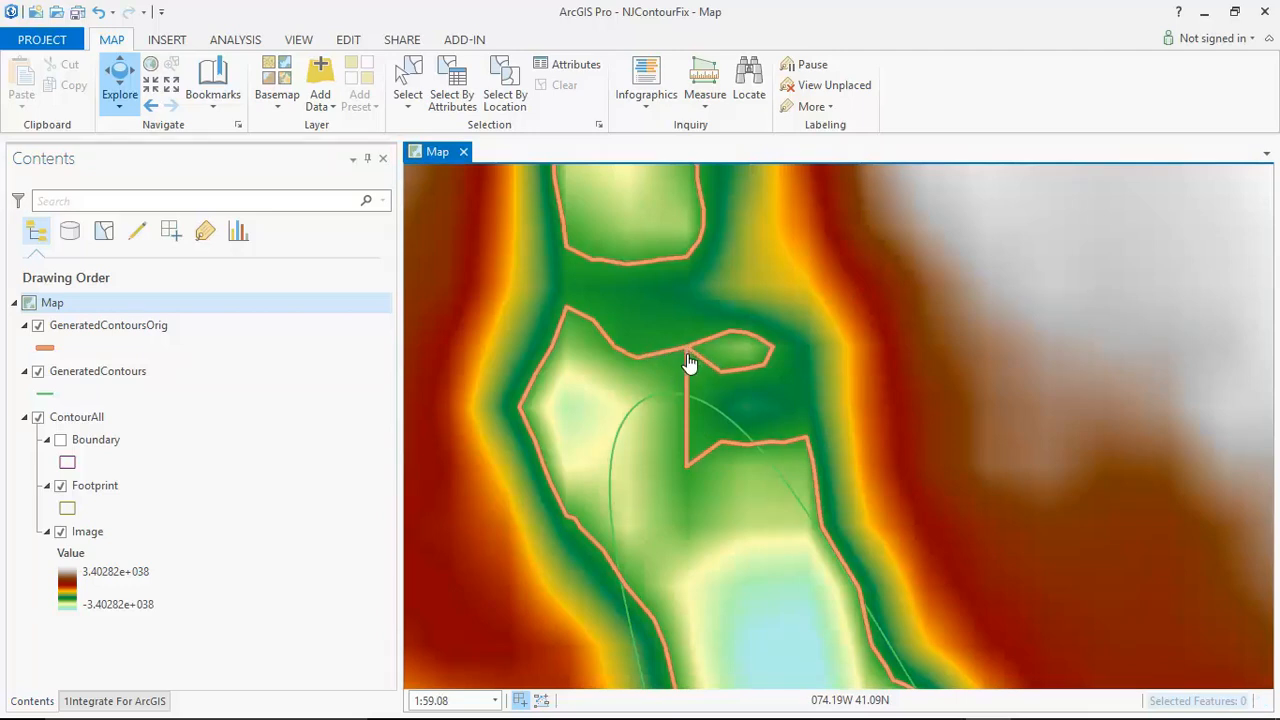
{"action": "left_click", "coordinate": [38, 325]}
{"action": "left_click", "coordinate": [220, 102]}
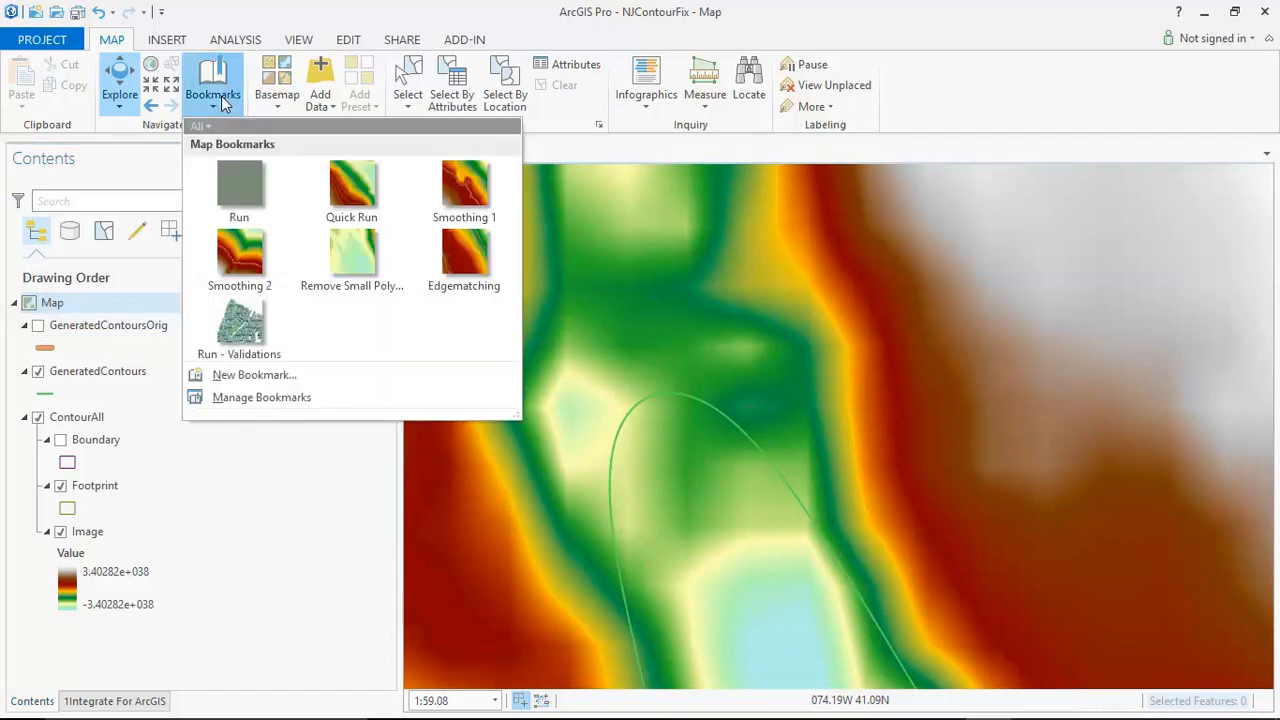
{"action": "left_click", "coordinate": [367, 198]}
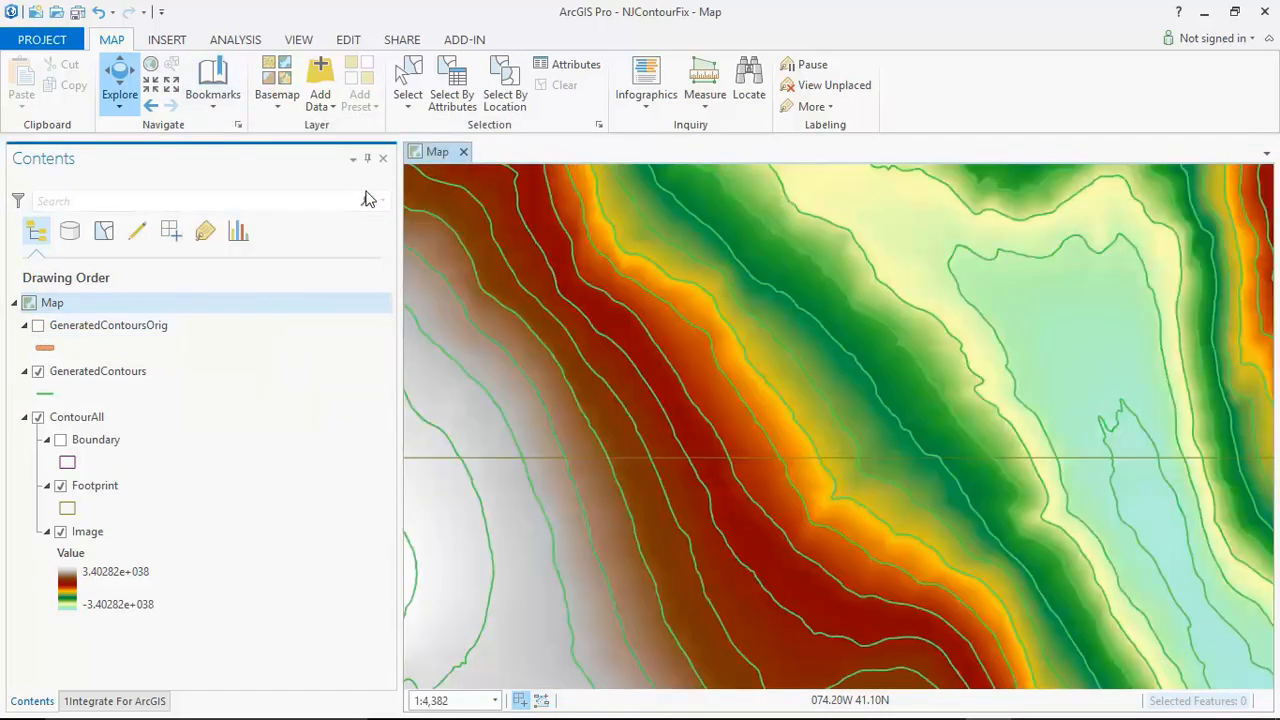
Step: Run only the four 04 Edge Match Contours enhancement rules on the contours in view and clear the feature selection
{"action": "left_click", "coordinate": [125, 703]}
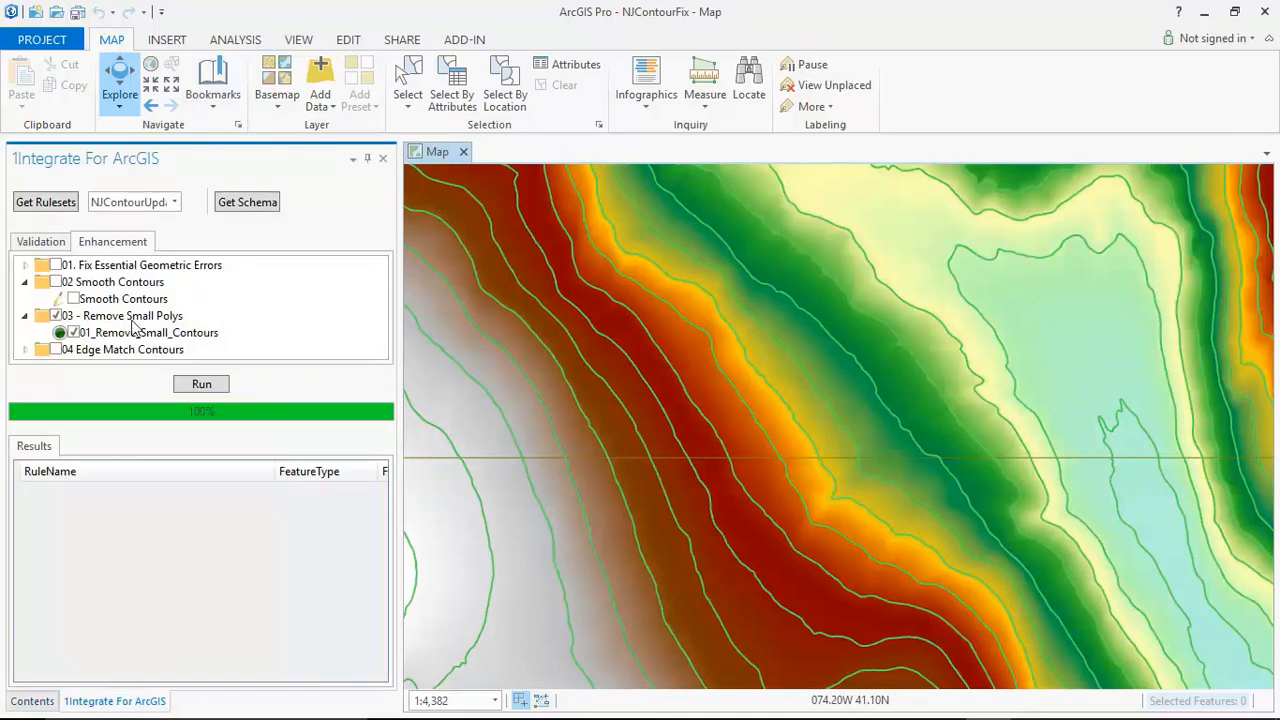
{"action": "left_click", "coordinate": [58, 316]}
{"action": "left_click", "coordinate": [57, 316]}
{"action": "left_click", "coordinate": [25, 349]}
{"action": "left_click", "coordinate": [57, 350]}
{"action": "left_click", "coordinate": [57, 350]}
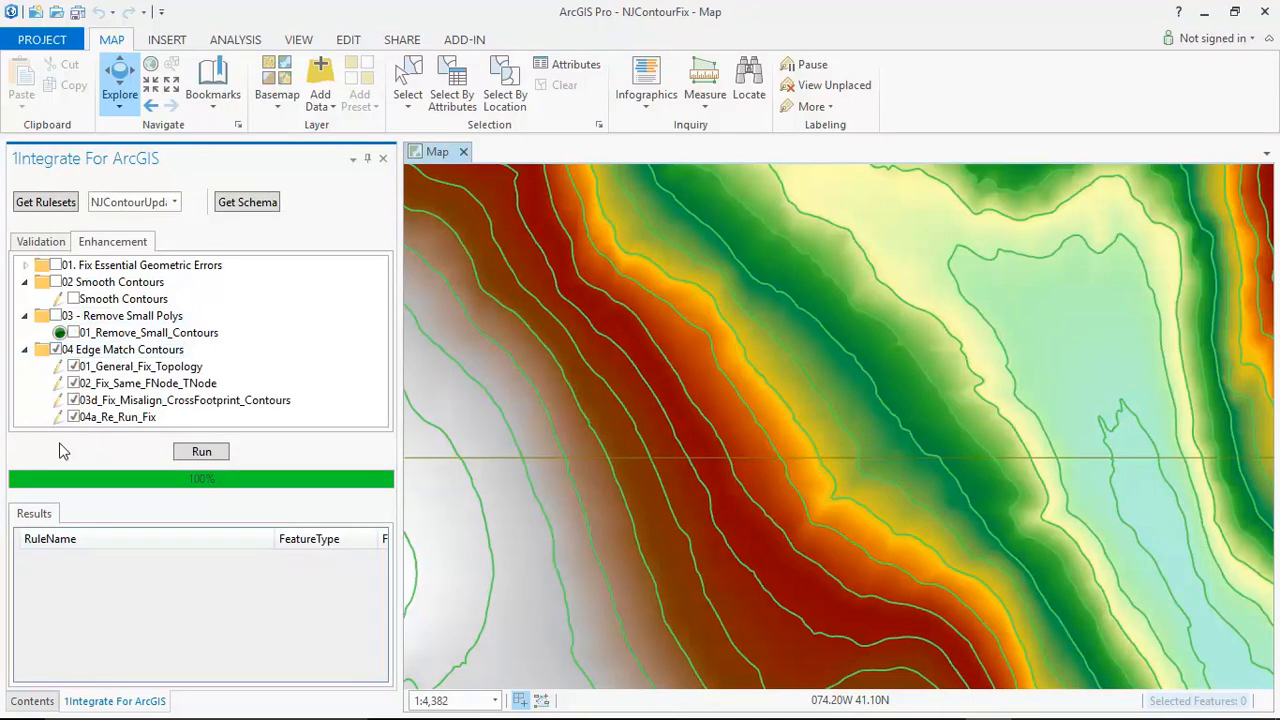
{"action": "left_click", "coordinate": [209, 455]}
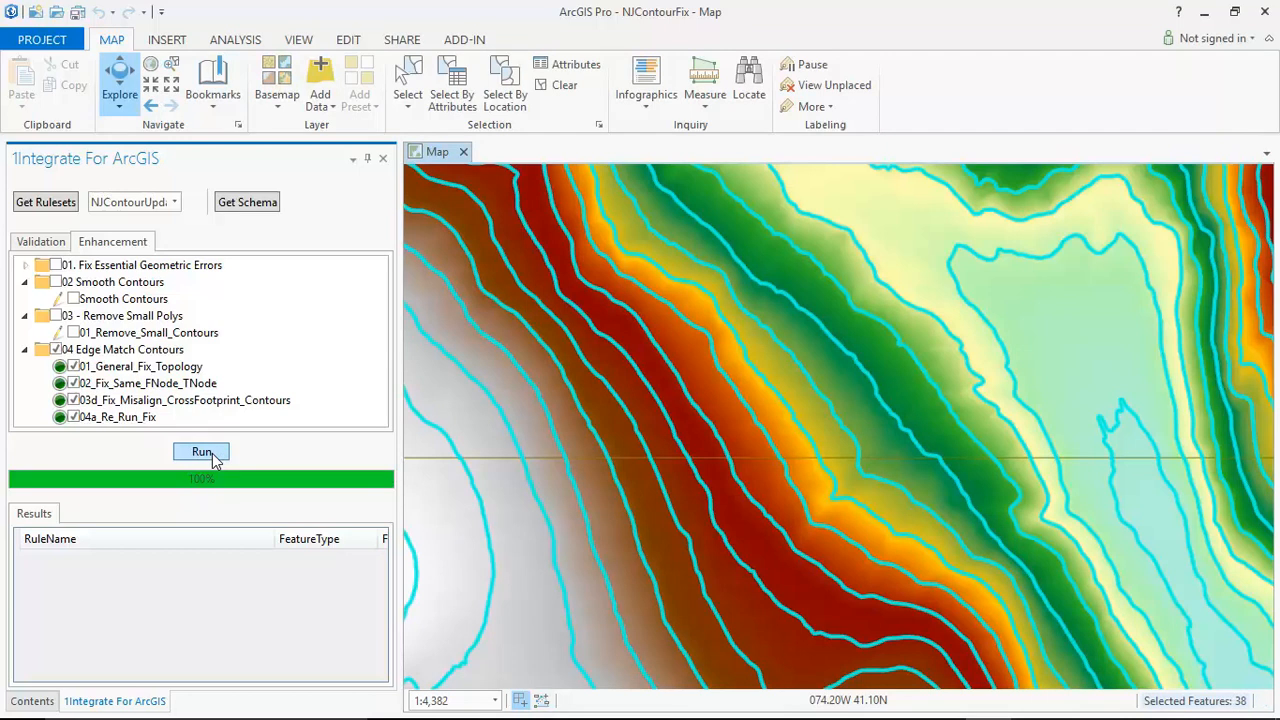
{"action": "left_click", "coordinate": [565, 90]}
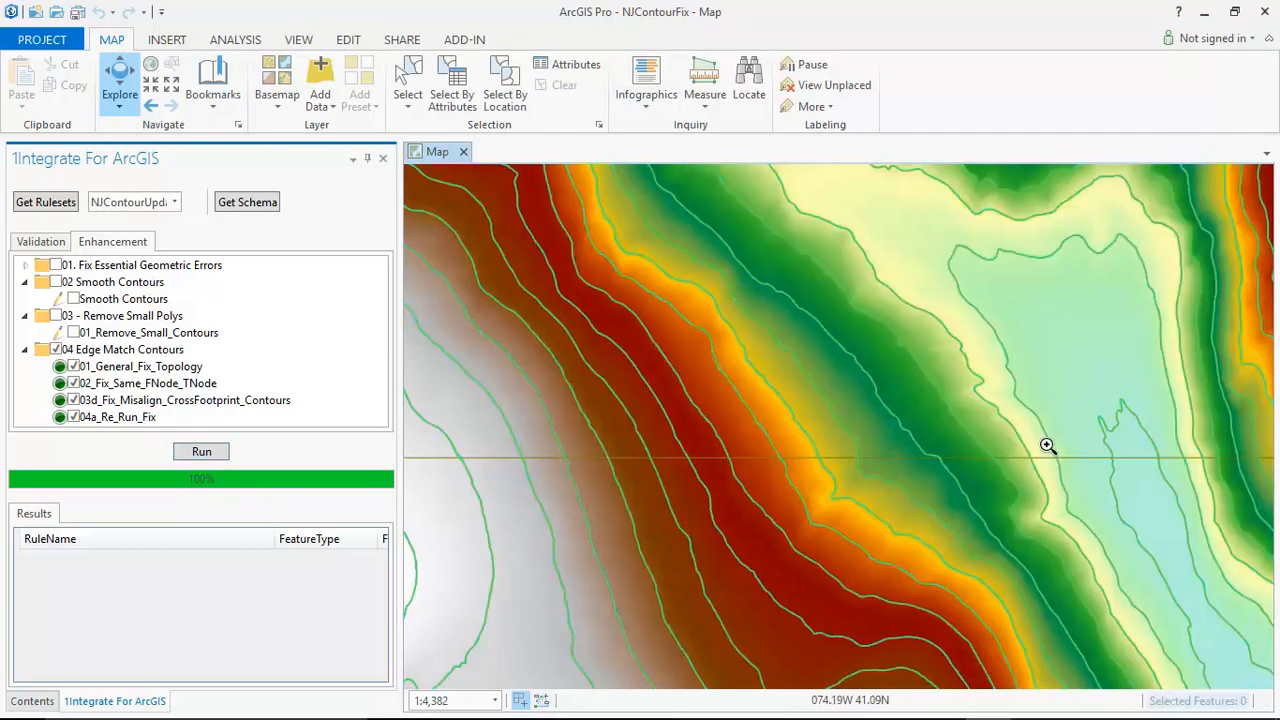
Step: Examine an edge-matched contour up close where it crosses the footprint boundary and move the map to the Edgematching bookmark
{"action": "scroll", "coordinate": [1077, 471], "scroll_direction": "up", "scroll_amount": 10}
{"action": "left_click_drag", "start_coordinate": [751, 372], "coordinate": [857, 463]}
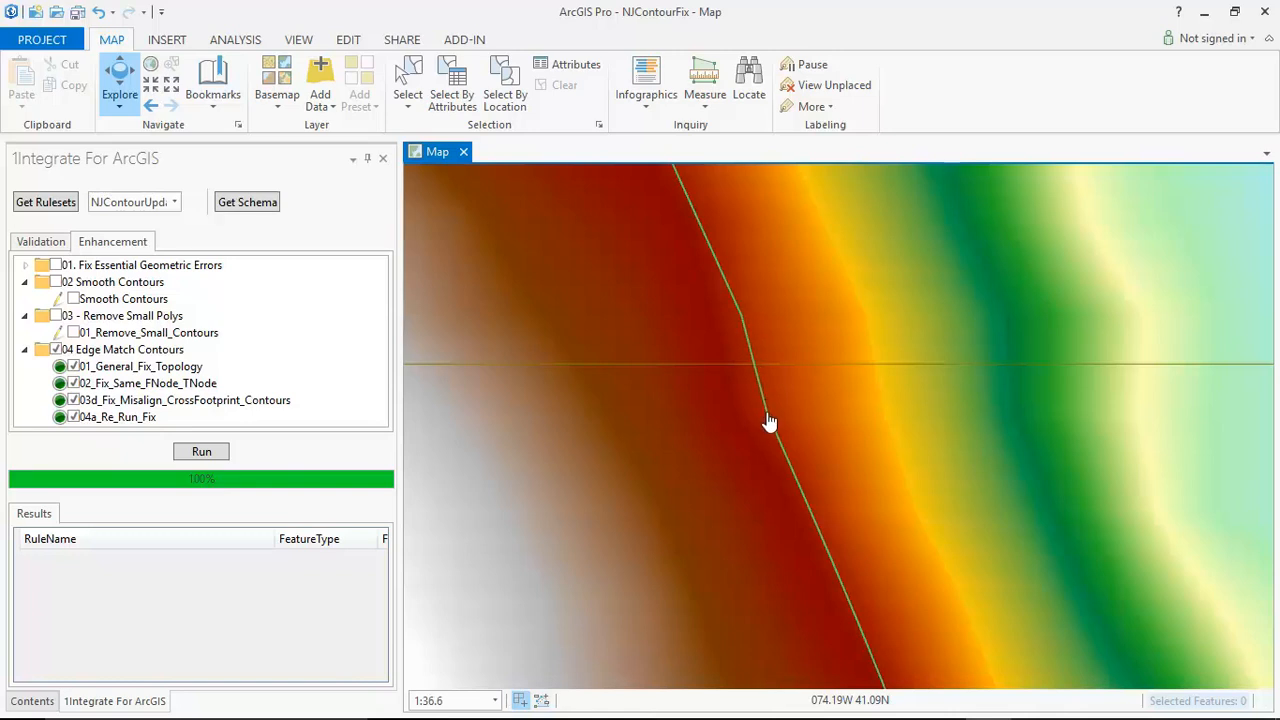
{"action": "left_click", "coordinate": [213, 100]}
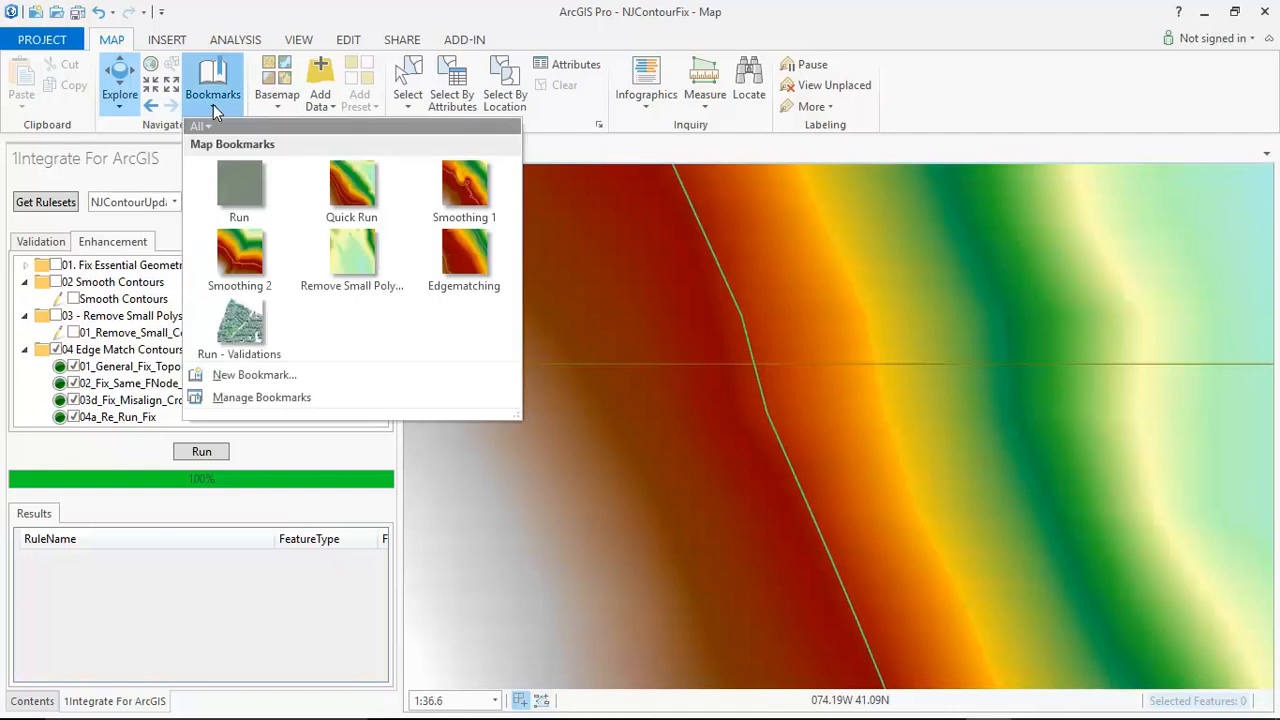
{"action": "left_click", "coordinate": [468, 262]}
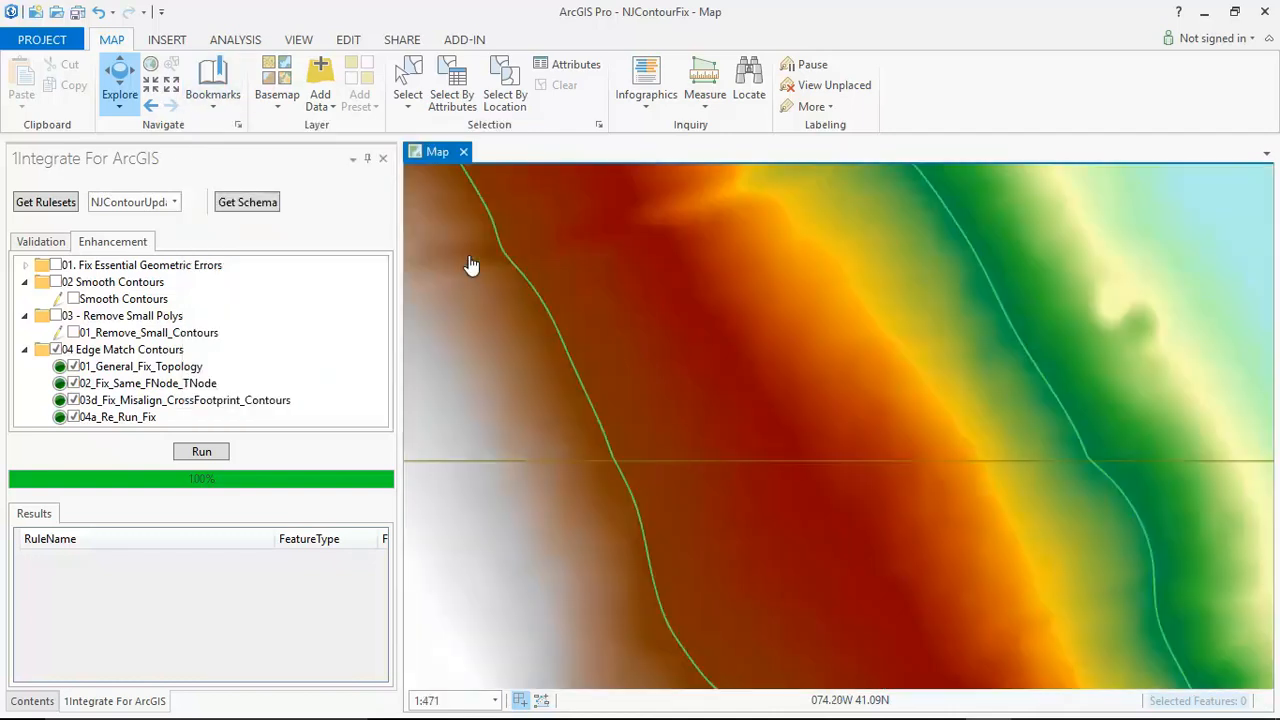
Step: Compare the edge-matched contours along the footprint boundary with the original ones by switching the GeneratedContoursOrig layer on and off
{"action": "left_click", "coordinate": [33, 702]}
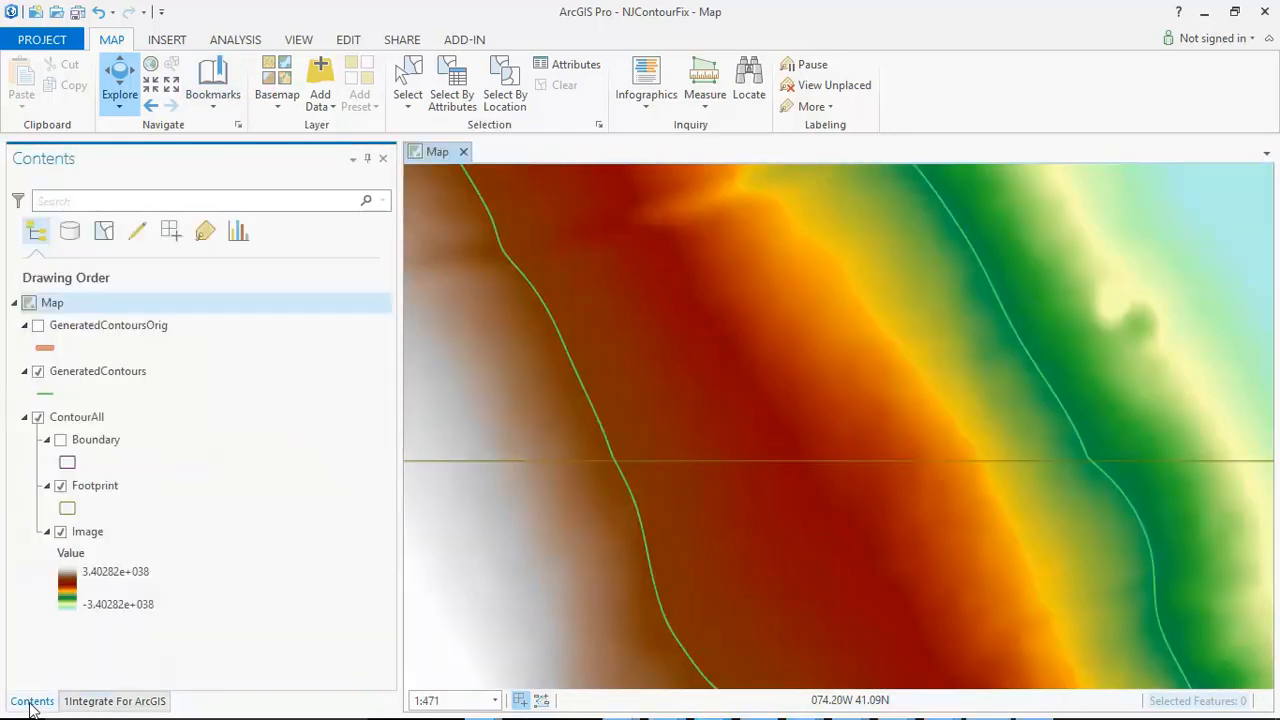
{"action": "left_click", "coordinate": [38, 326]}
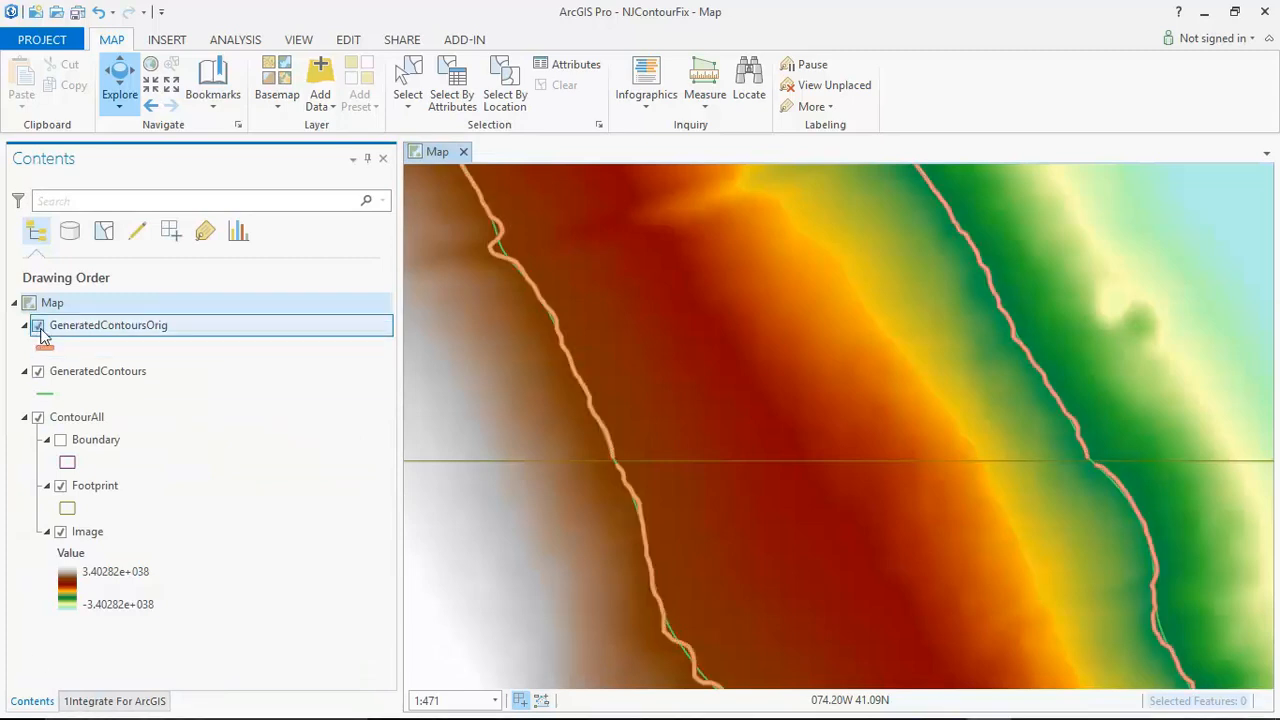
{"action": "left_click", "coordinate": [38, 326]}
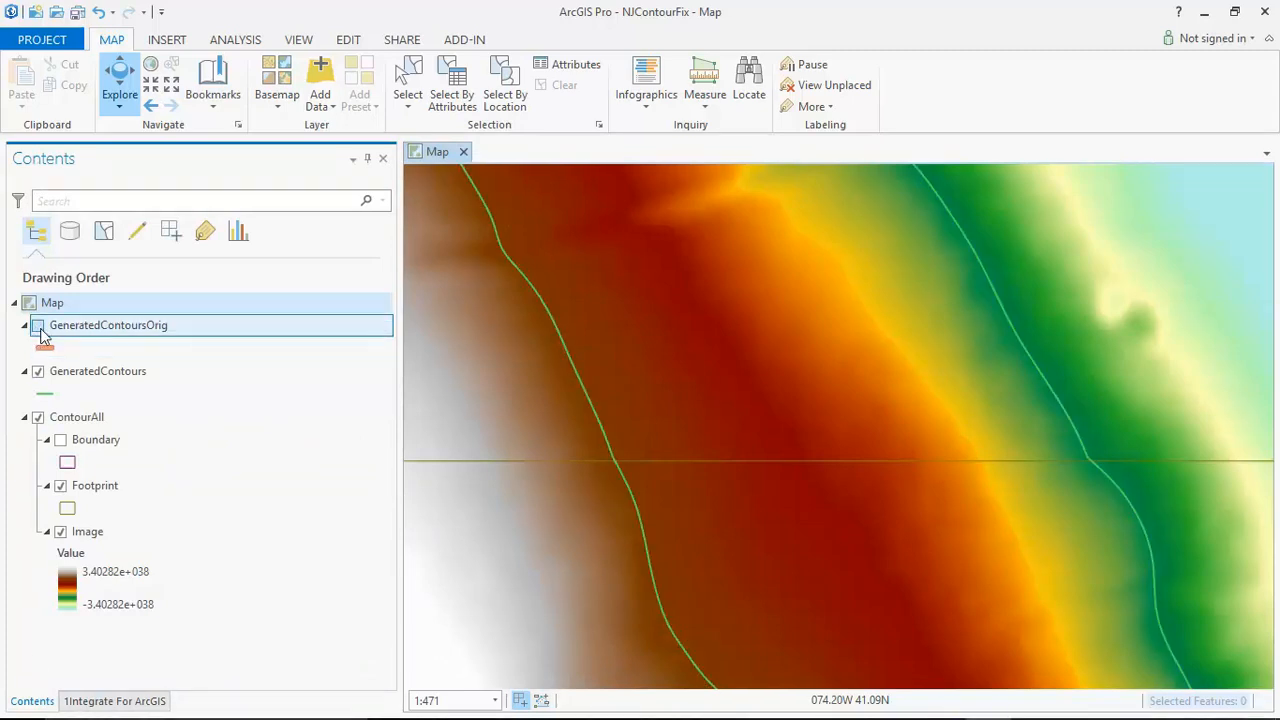
{"action": "left_click", "coordinate": [38, 327]}
{"action": "scroll", "coordinate": [697, 514], "scroll_direction": "down", "scroll_amount": 2}
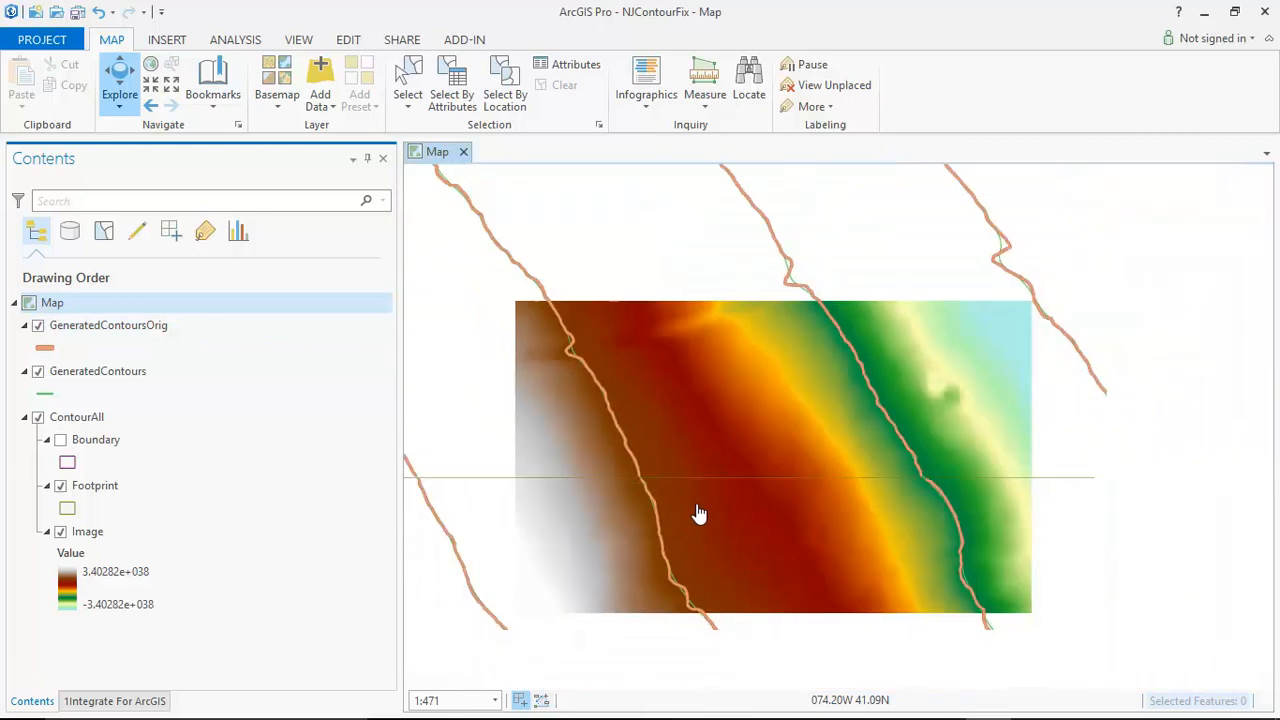
{"action": "left_click_drag", "start_coordinate": [571, 506], "coordinate": [1211, 490]}
{"action": "left_click", "coordinate": [38, 326]}
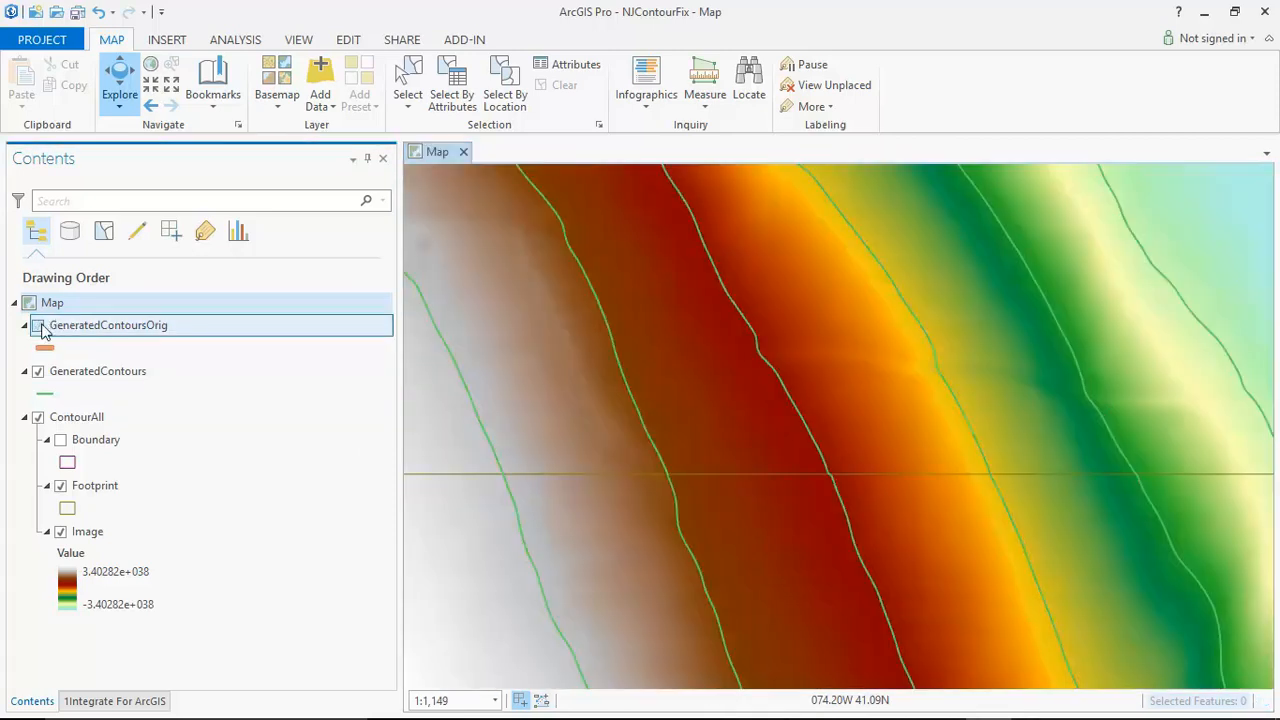
{"action": "left_click", "coordinate": [38, 327]}
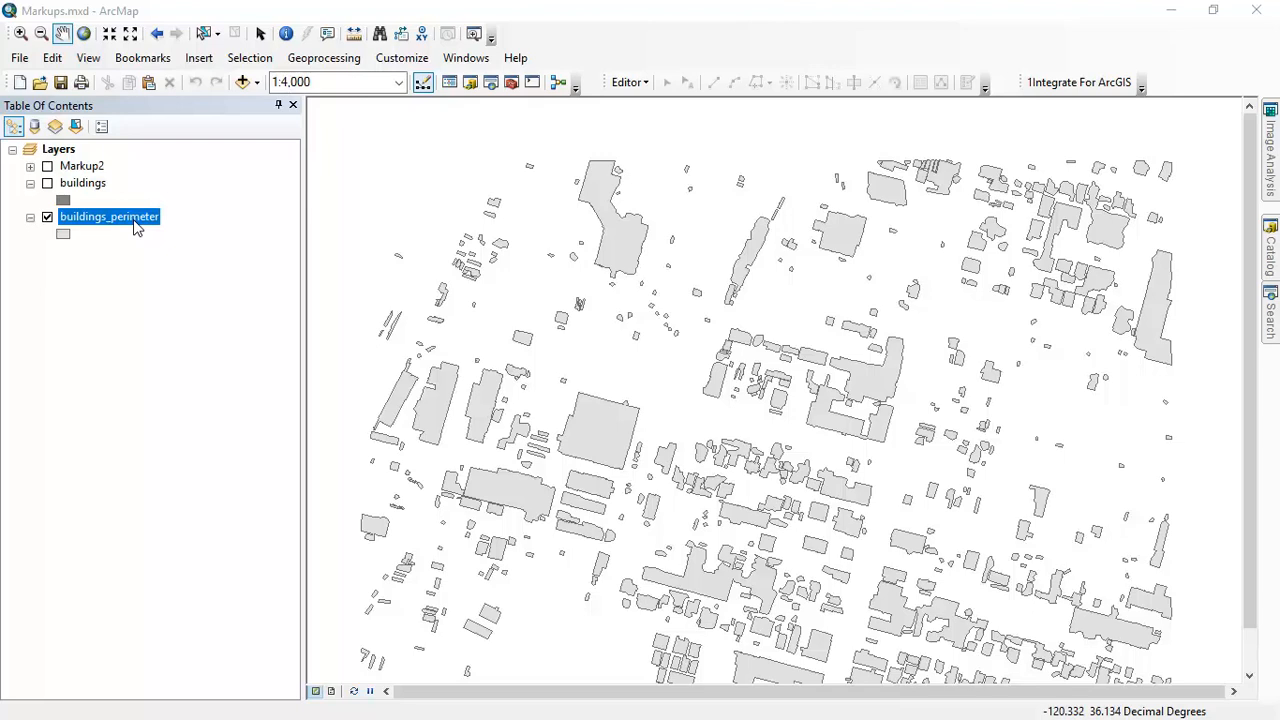
Step: In ArcMap, compare the buildings layer with buildings_perimeter and identify the large square building to examine its MinHeight and MaxHeight attributes
{"action": "left_click", "coordinate": [47, 184]}
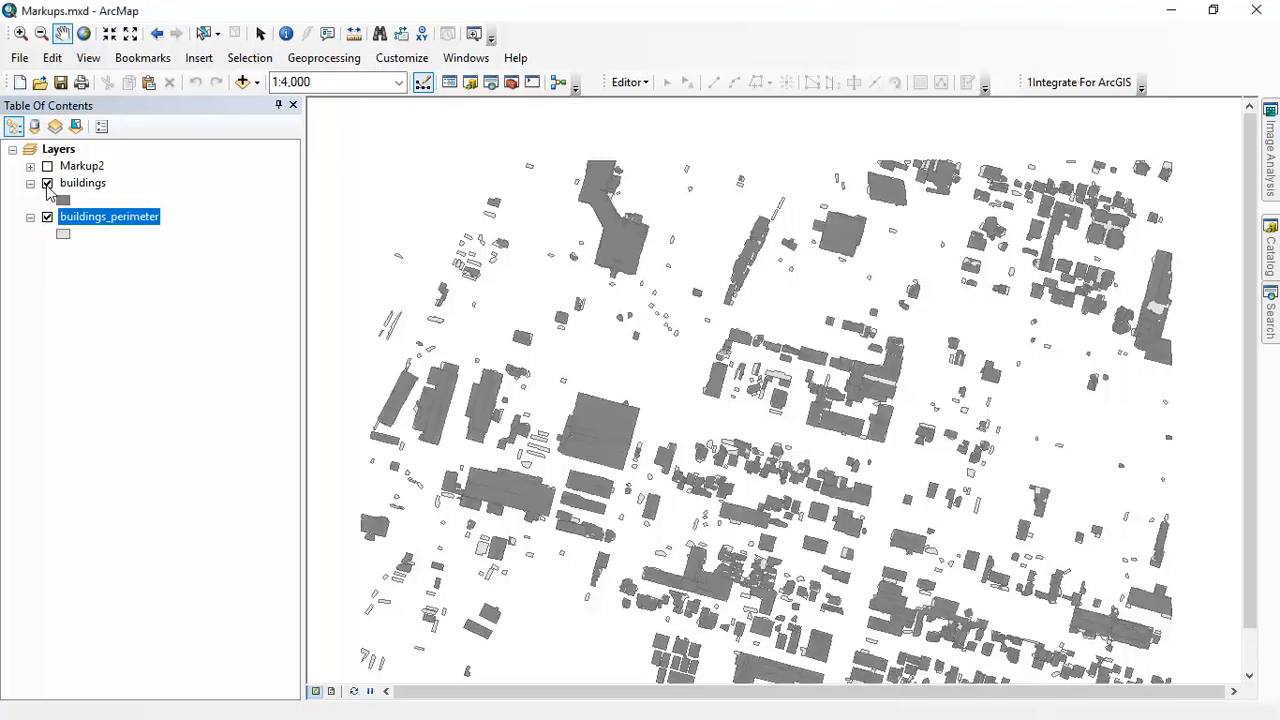
{"action": "left_click", "coordinate": [47, 184]}
{"action": "left_click", "coordinate": [20, 34]}
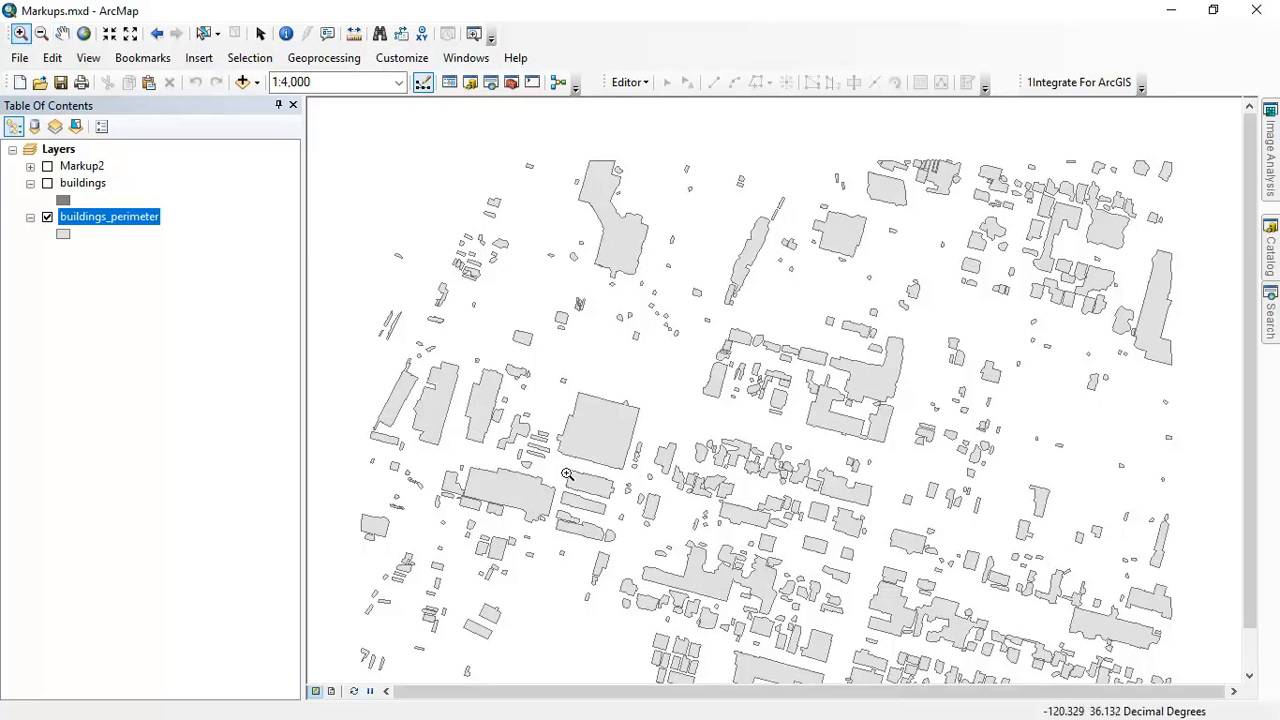
{"action": "left_click_drag", "start_coordinate": [519, 367], "coordinate": [678, 506]}
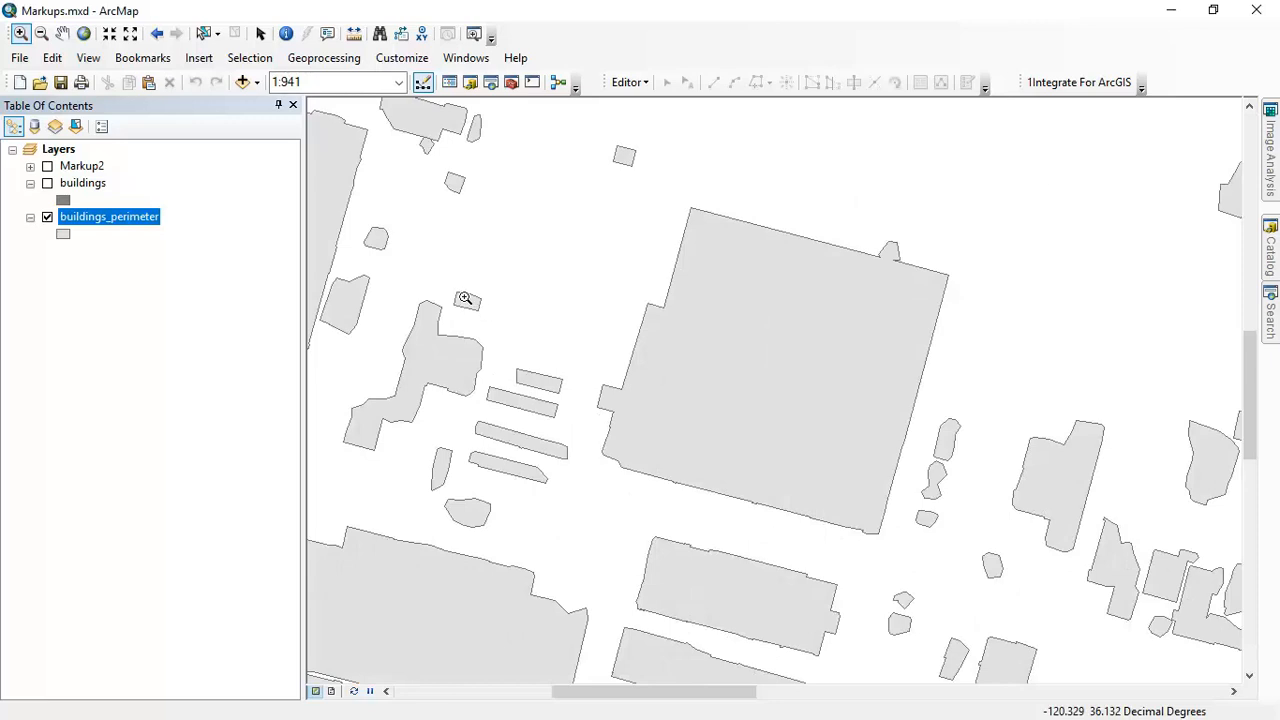
{"action": "left_click", "coordinate": [289, 37]}
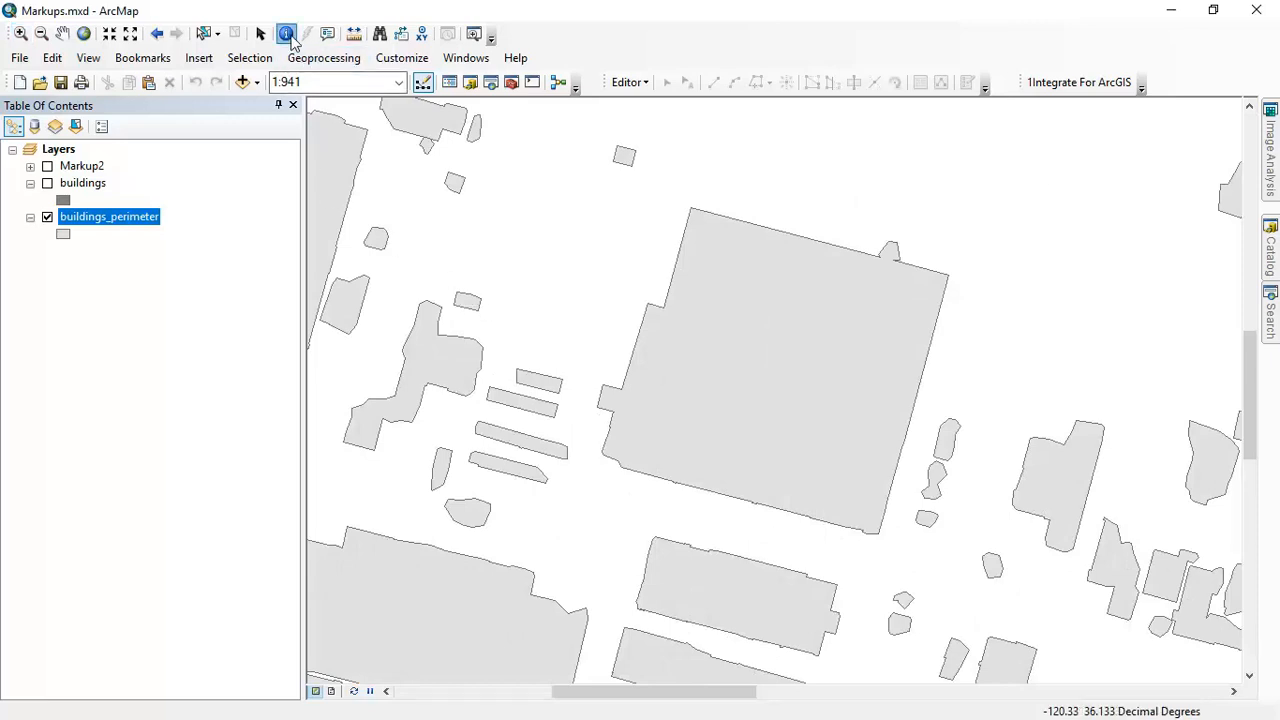
{"action": "left_click", "coordinate": [800, 350]}
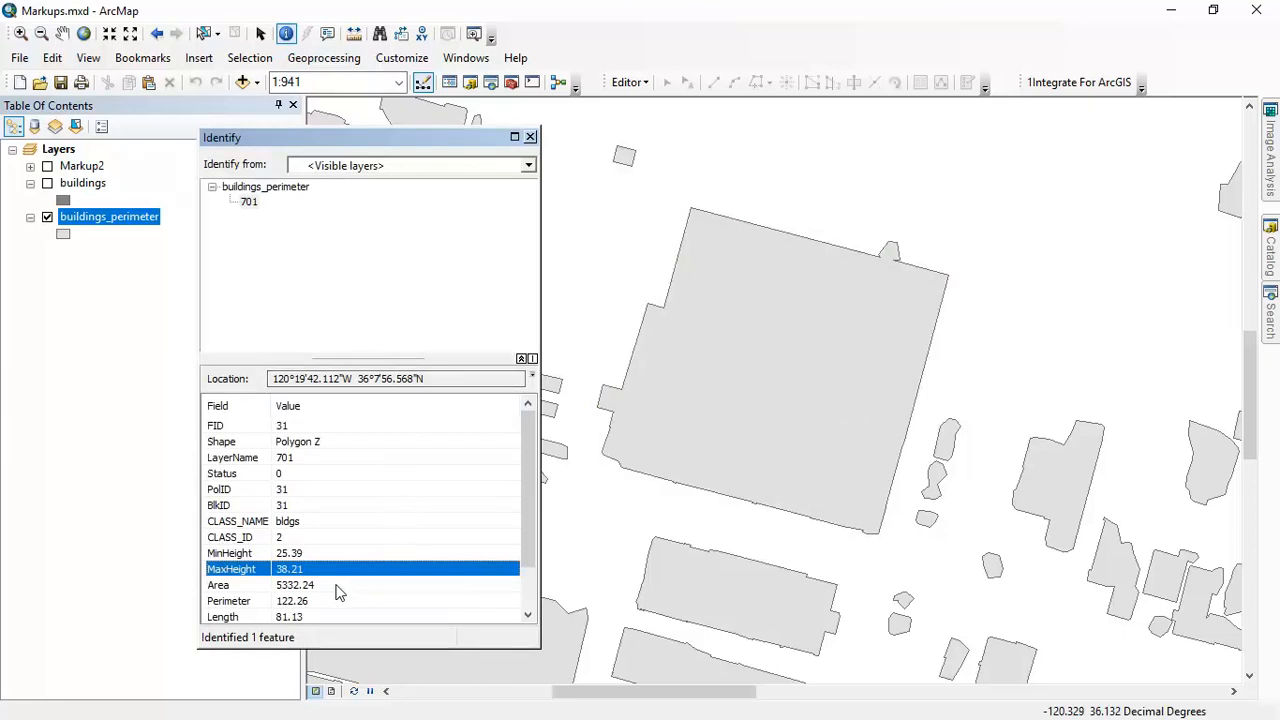
{"action": "left_click", "coordinate": [250, 555]}
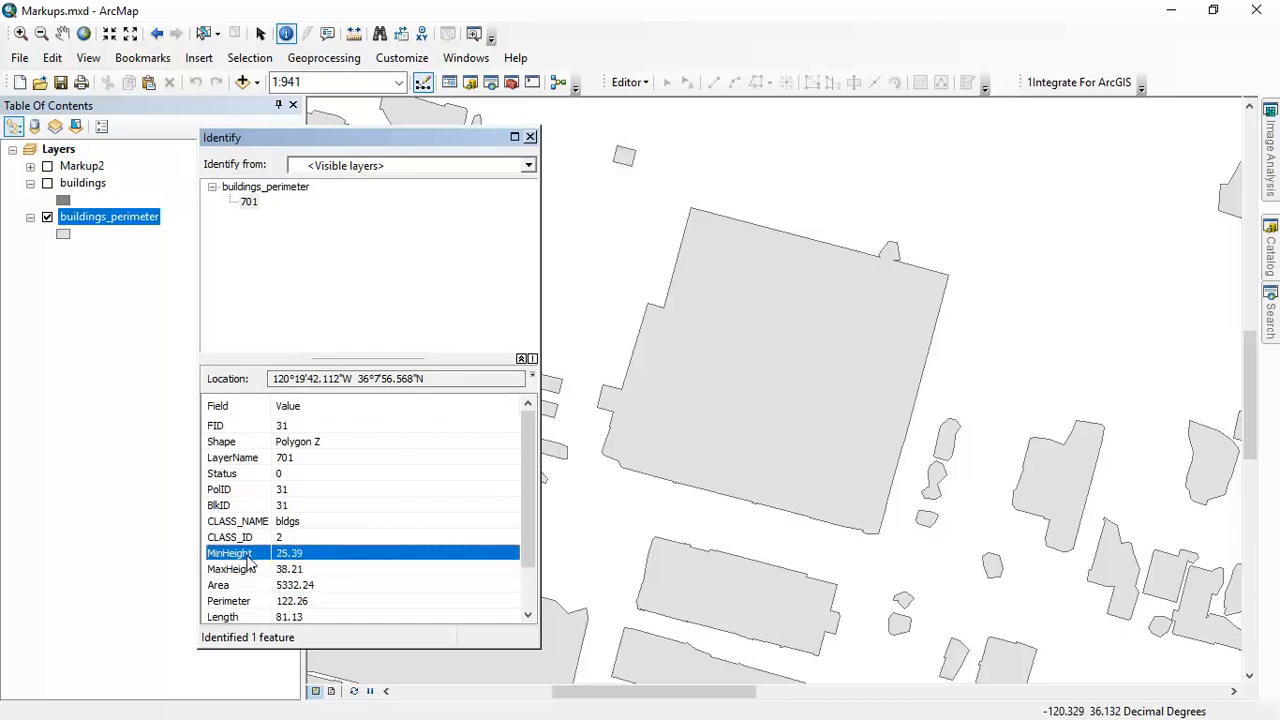
{"action": "left_click", "coordinate": [251, 569]}
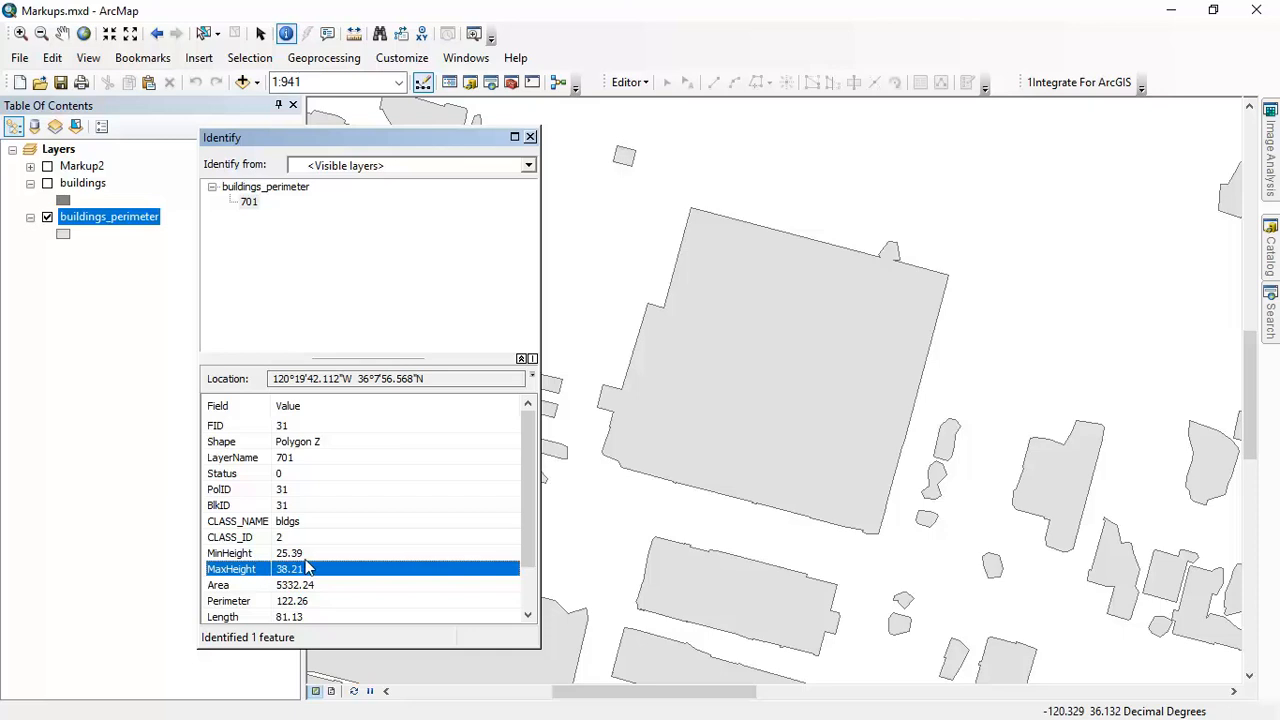
Step: Show the buildings layer, identify the large square building and compare MinHeight and MaxHeight between its buildings and buildings_perimeter features
{"action": "left_click", "coordinate": [48, 185]}
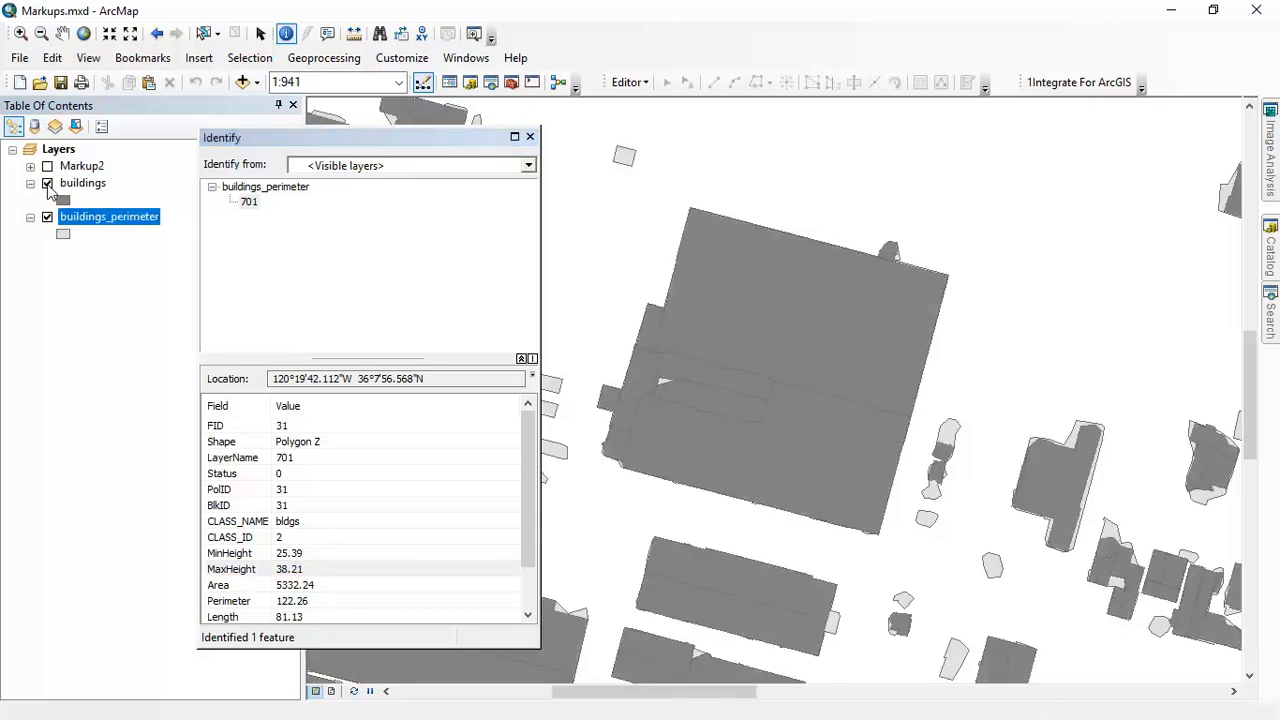
{"action": "left_click", "coordinate": [815, 316]}
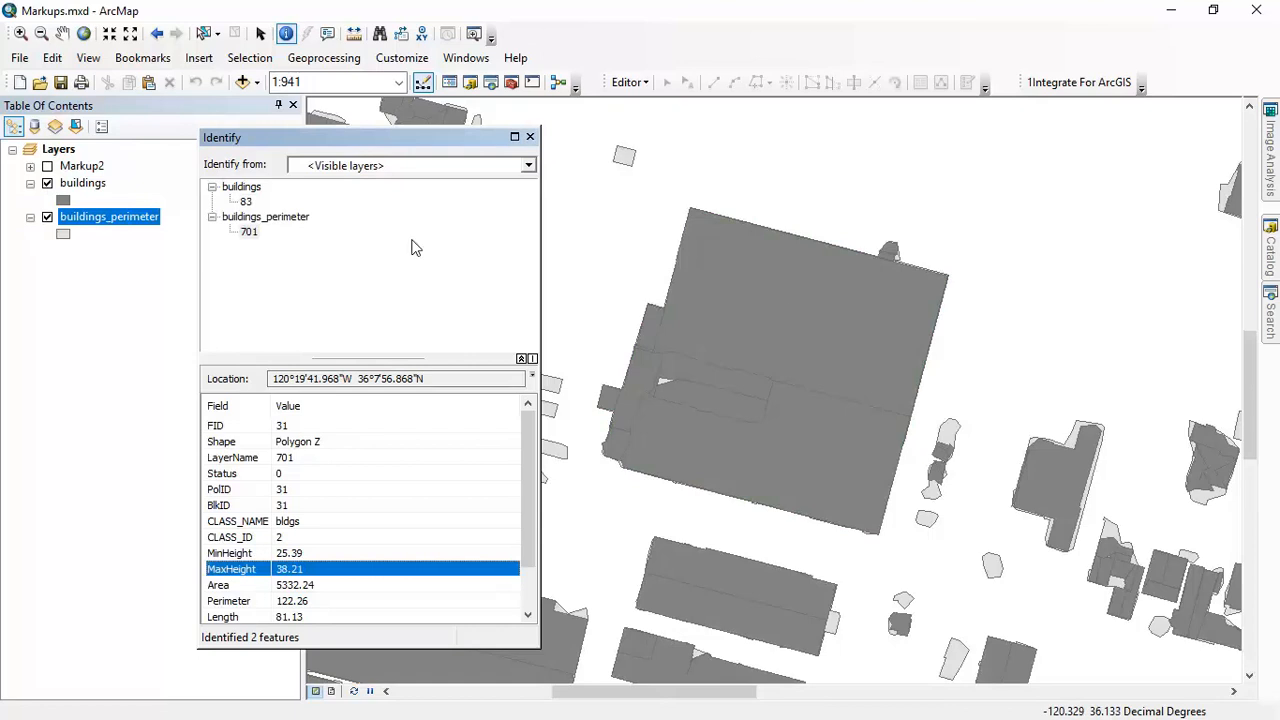
{"action": "left_click", "coordinate": [245, 202]}
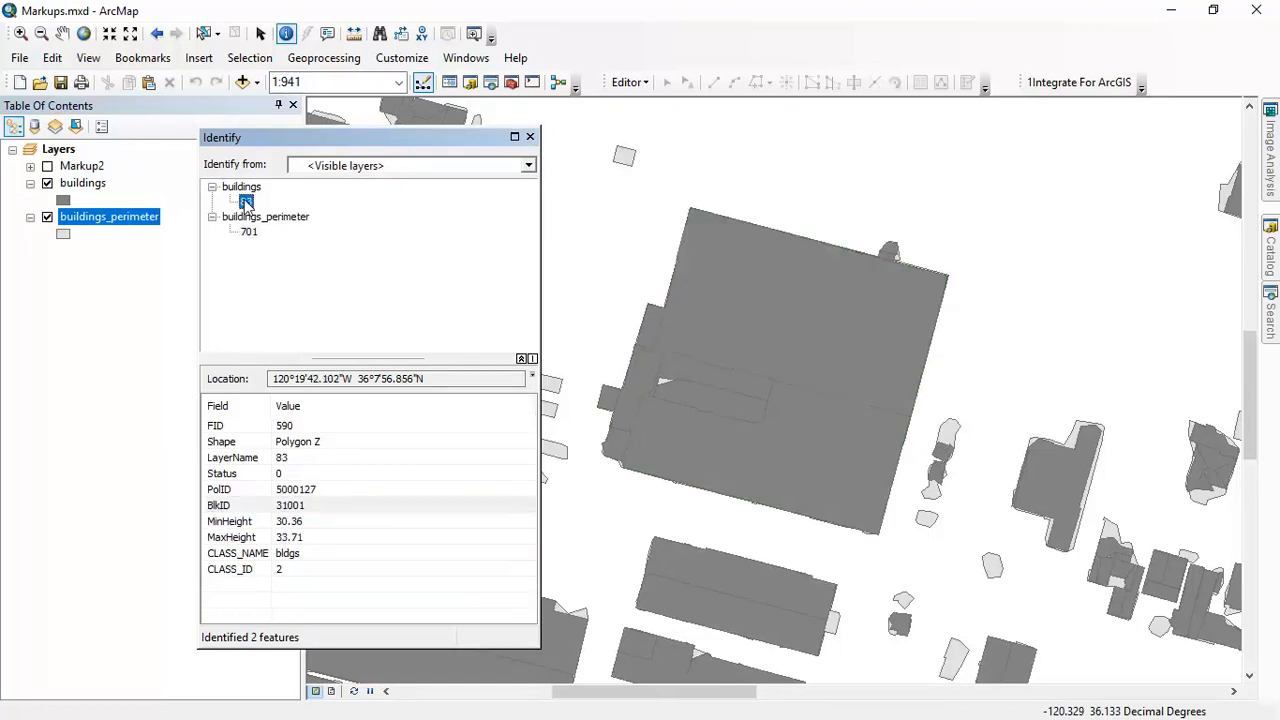
{"action": "left_click", "coordinate": [268, 525]}
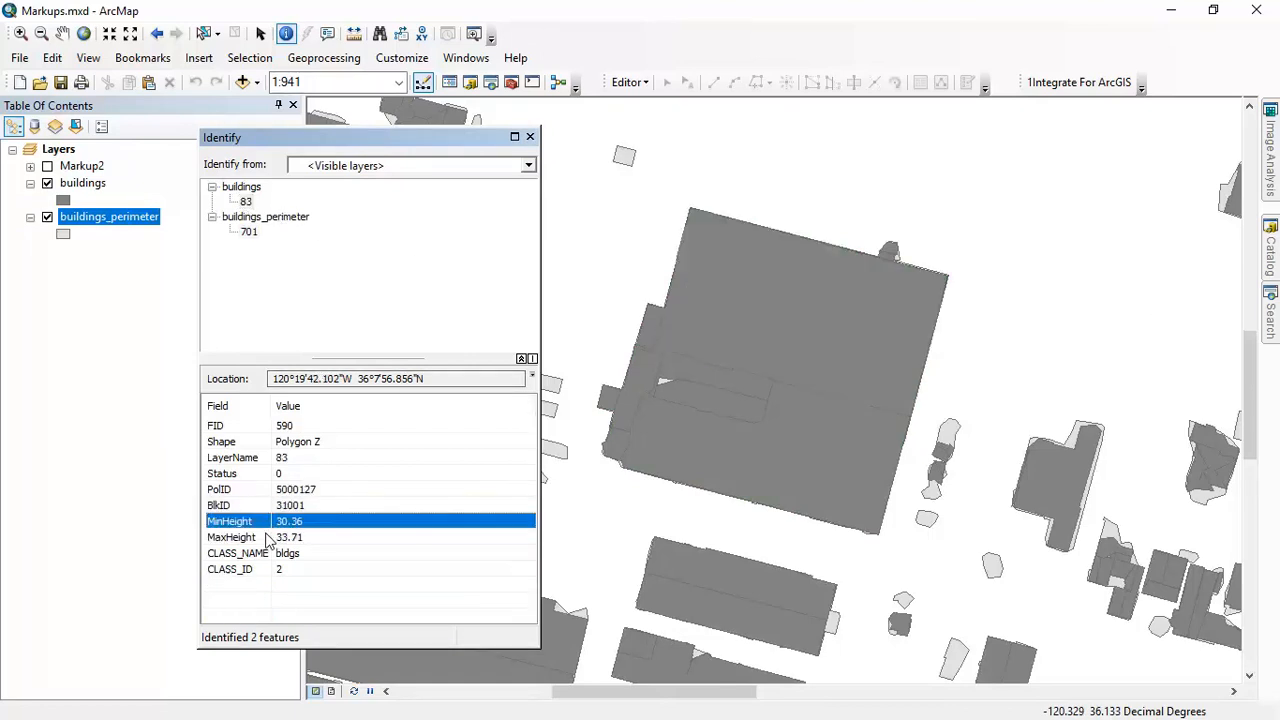
{"action": "left_click", "coordinate": [268, 540]}
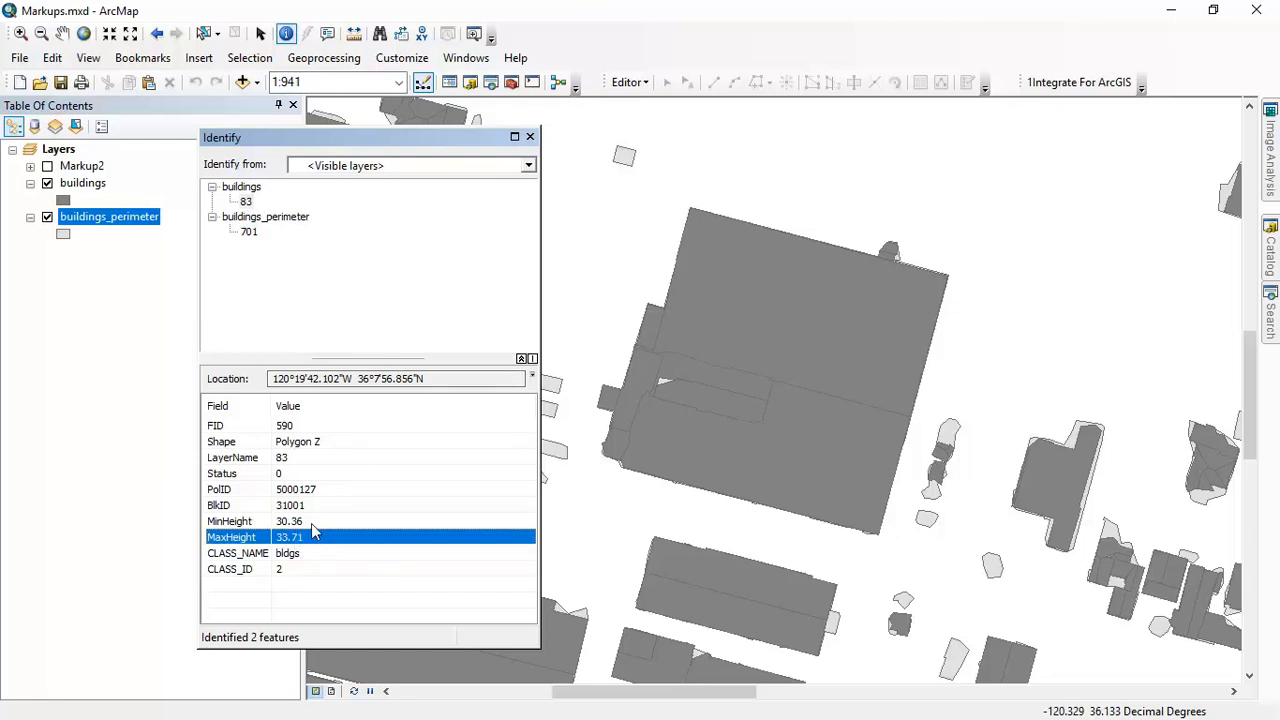
{"action": "left_click", "coordinate": [249, 232]}
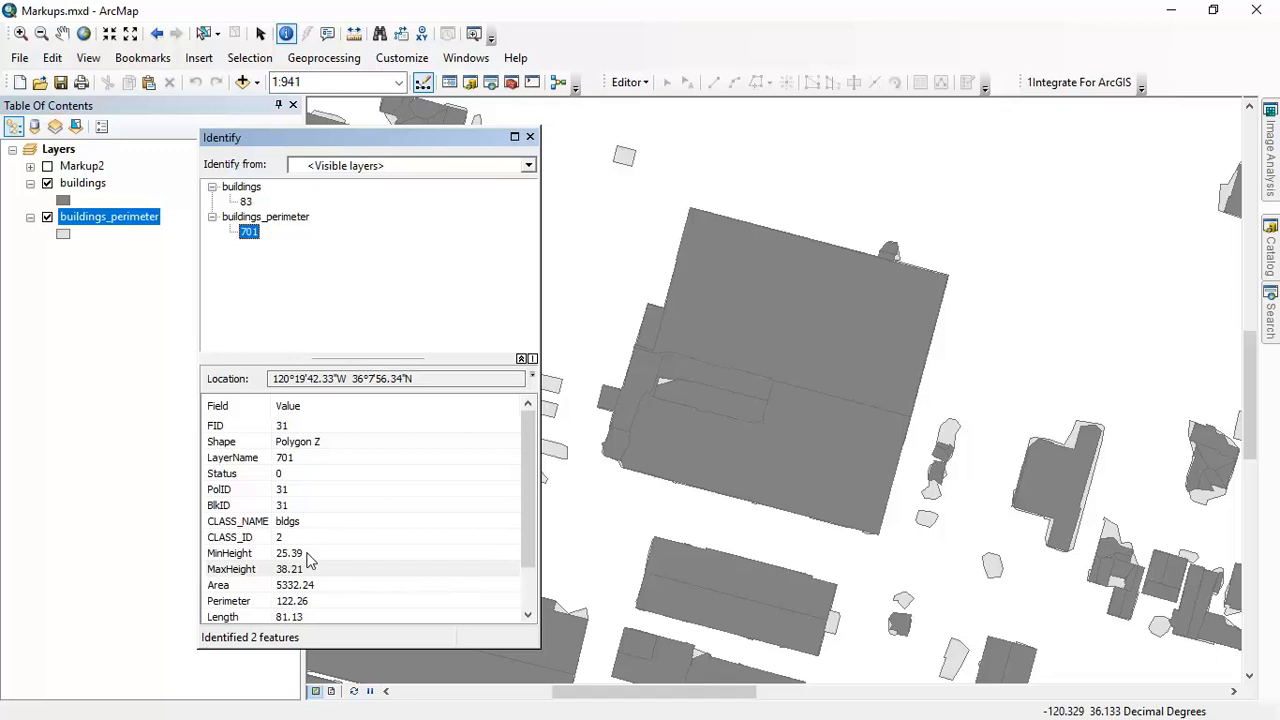
{"action": "left_click", "coordinate": [246, 201]}
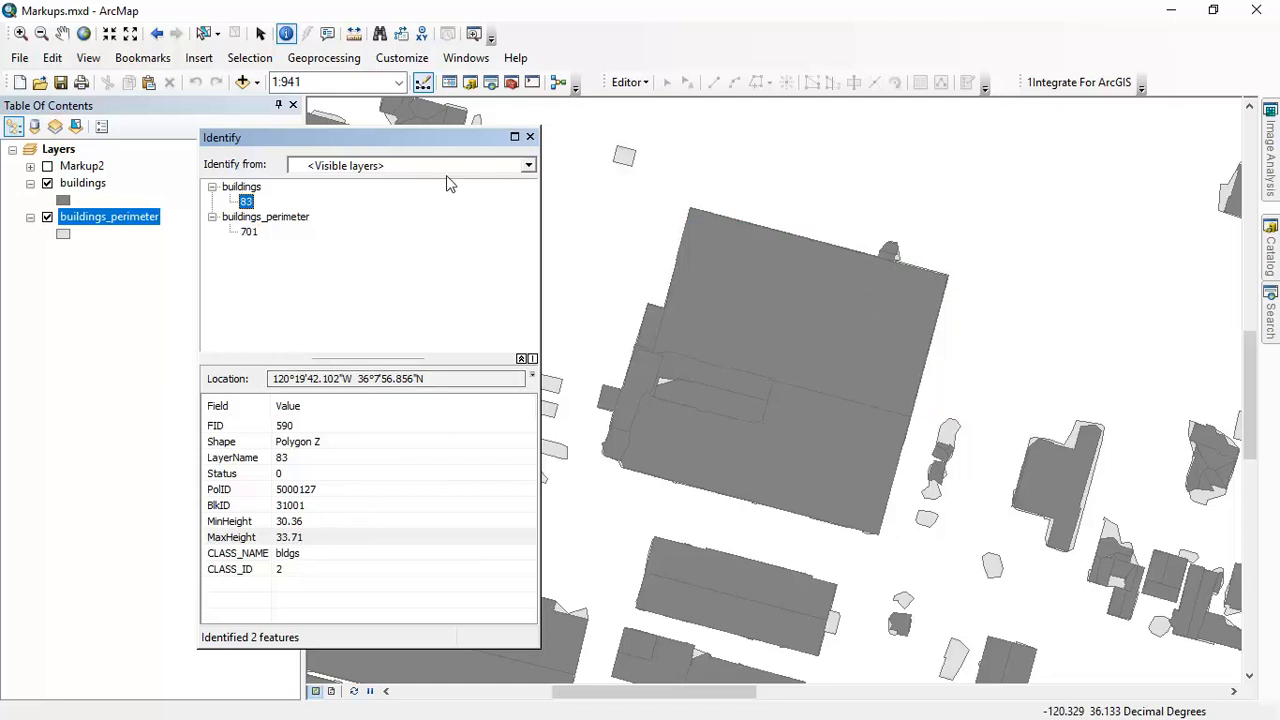
{"action": "left_click", "coordinate": [530, 136]}
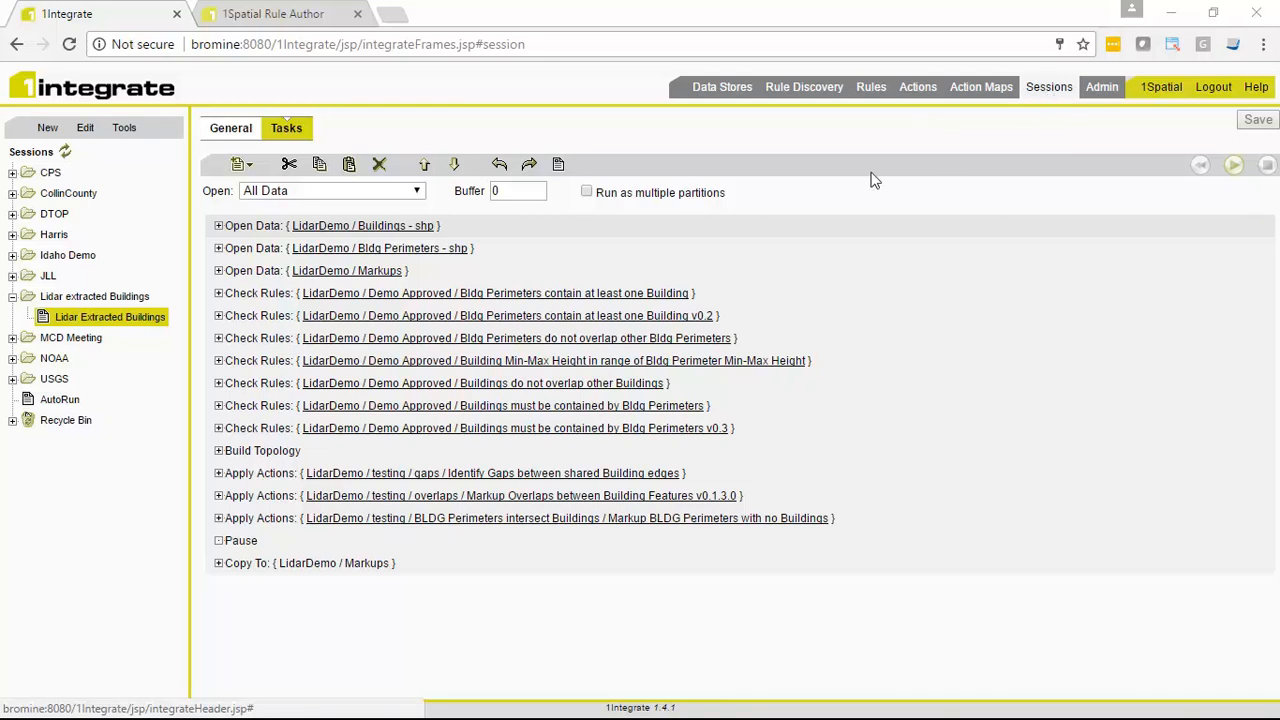
Step: Switch to 1Integrate and examine the input details and available data store types of the Bldg Perimeters - shp data store in LidarDemo
{"action": "left_click", "coordinate": [729, 98]}
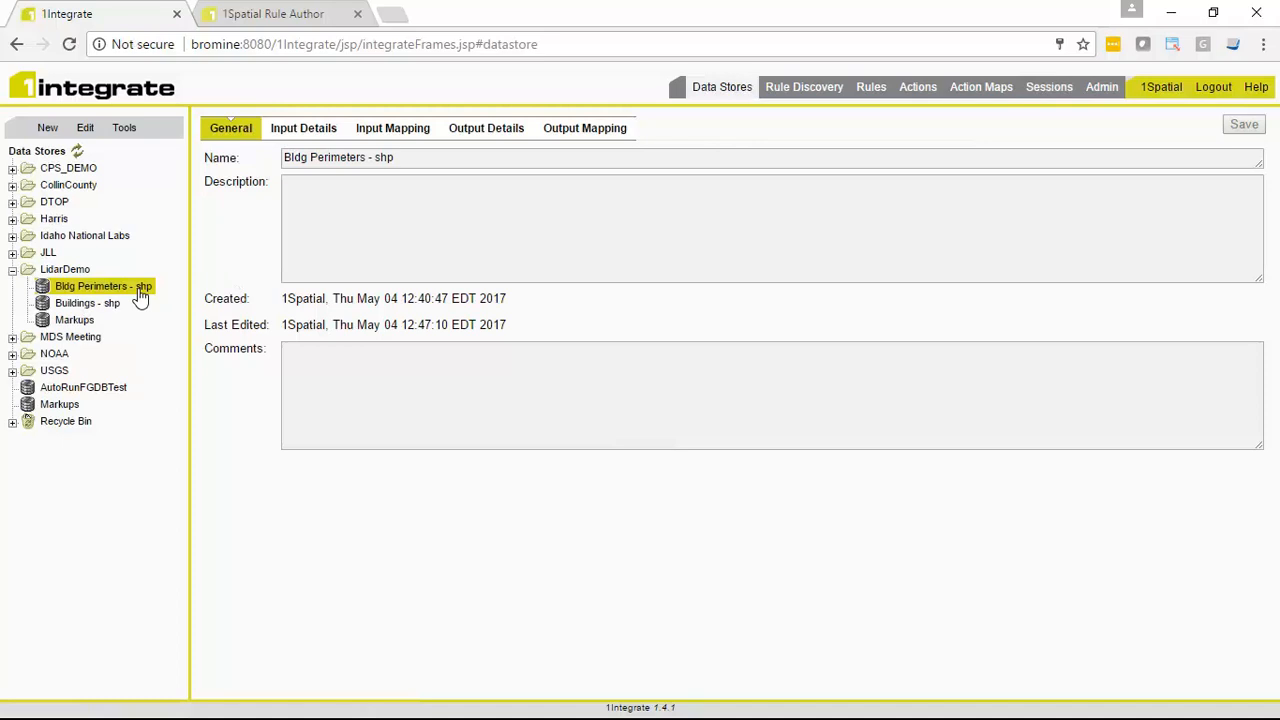
{"action": "left_click", "coordinate": [313, 136]}
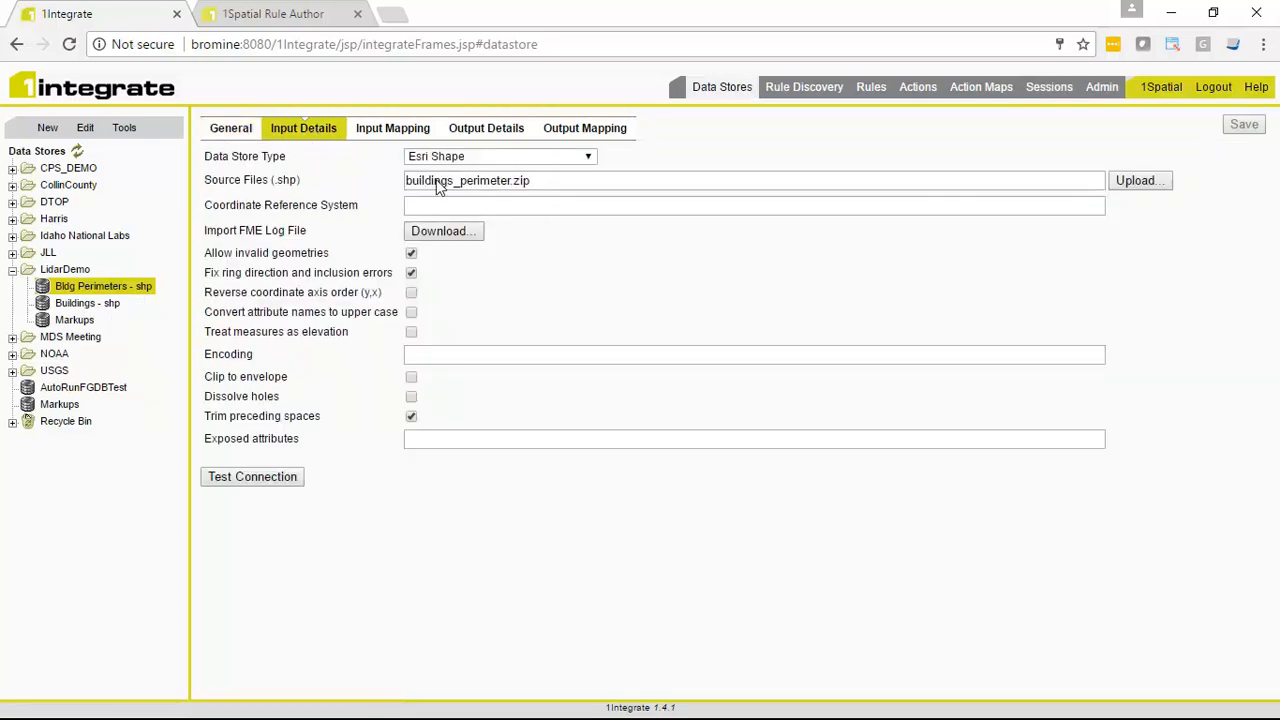
{"action": "left_click", "coordinate": [597, 157]}
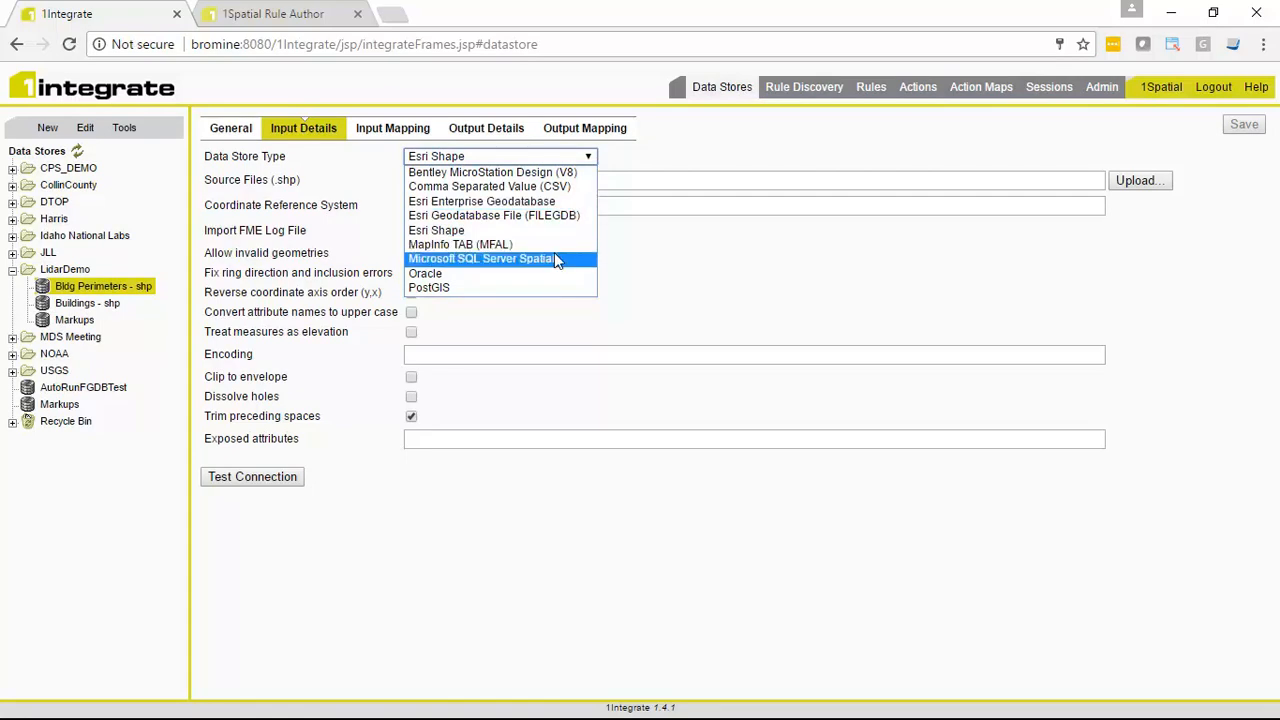
{"action": "left_click", "coordinate": [813, 157]}
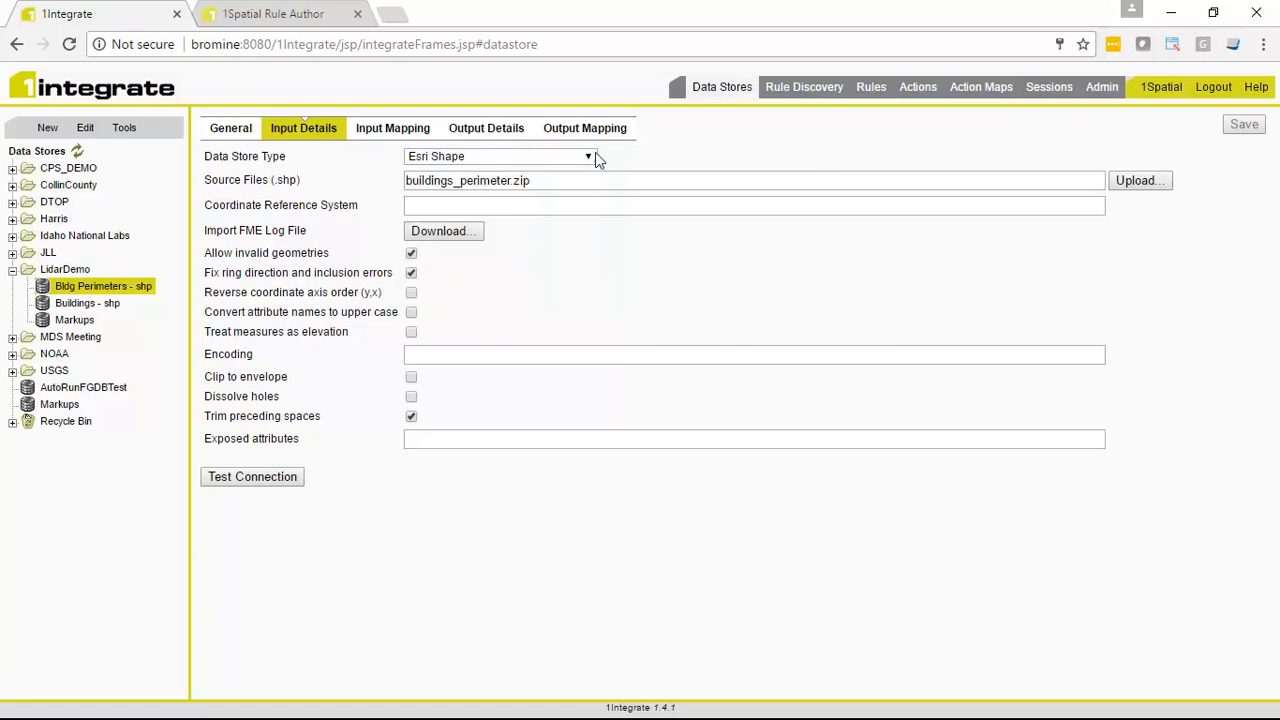
Step: Examine the input mapping of the buildings_perimeter source to the bldg_perimeter target, including its attribute mappings
{"action": "left_click", "coordinate": [395, 140]}
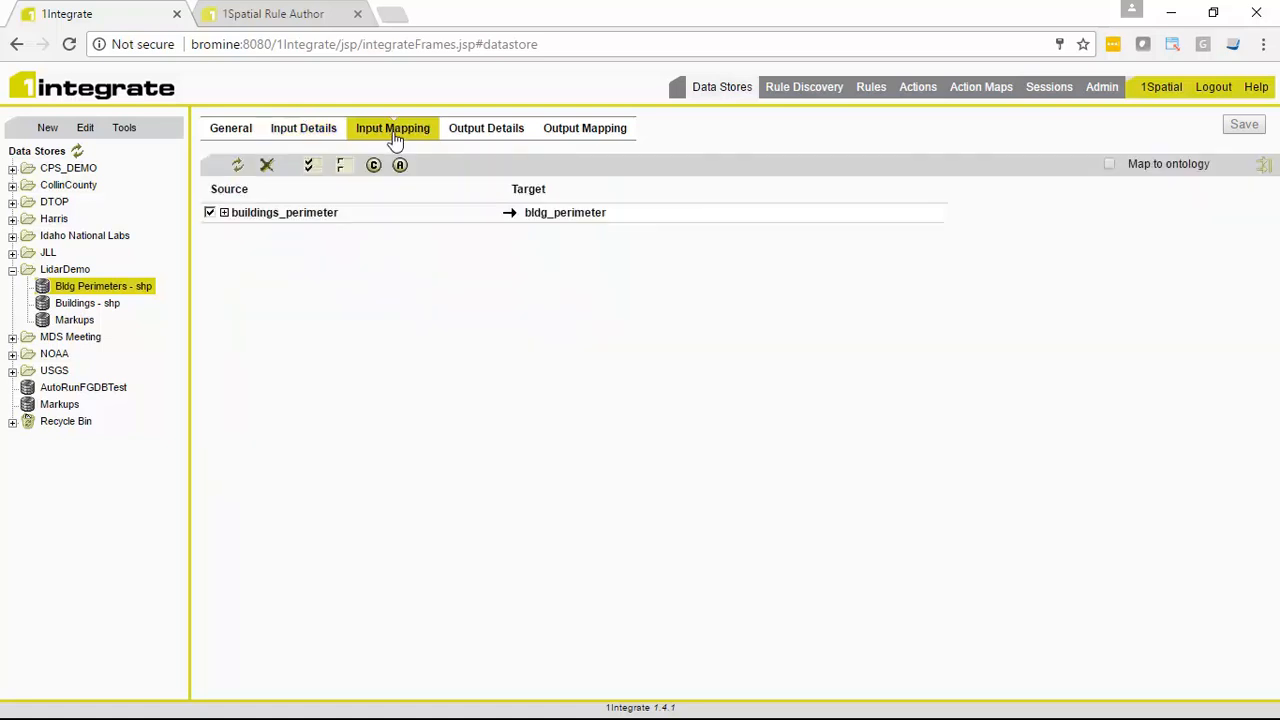
{"action": "left_click", "coordinate": [224, 213]}
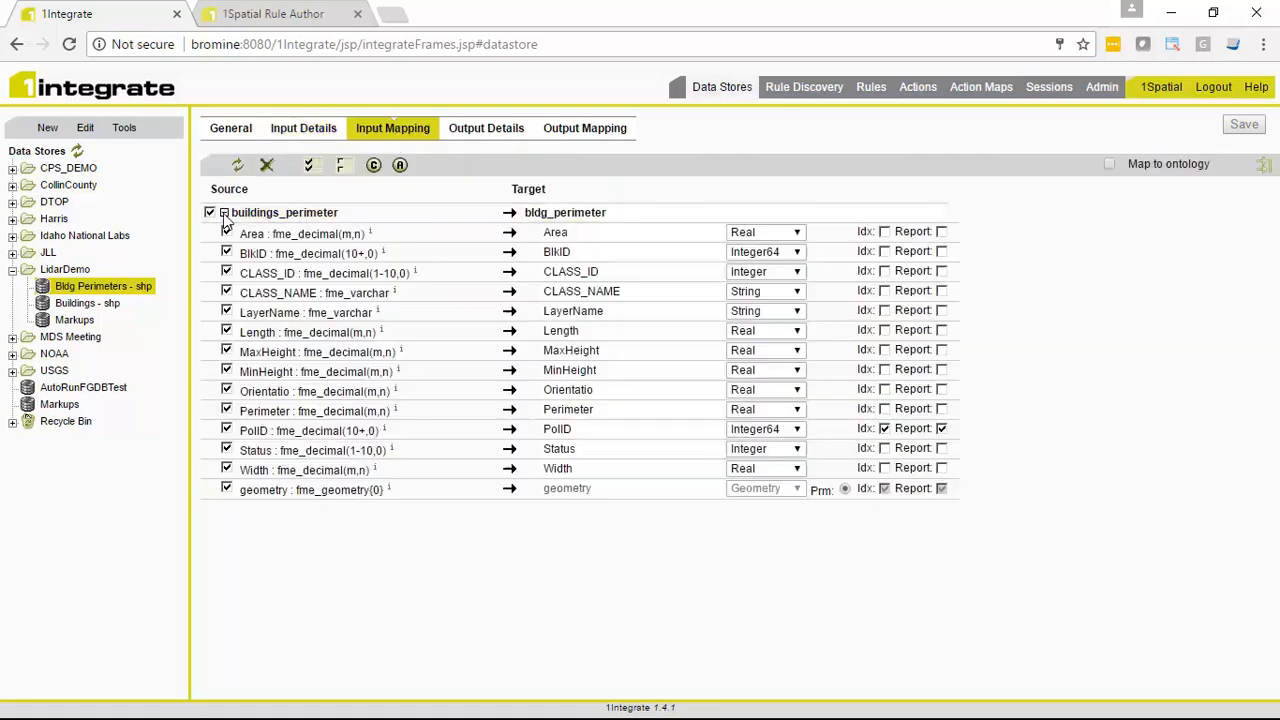
{"action": "left_click", "coordinate": [248, 213]}
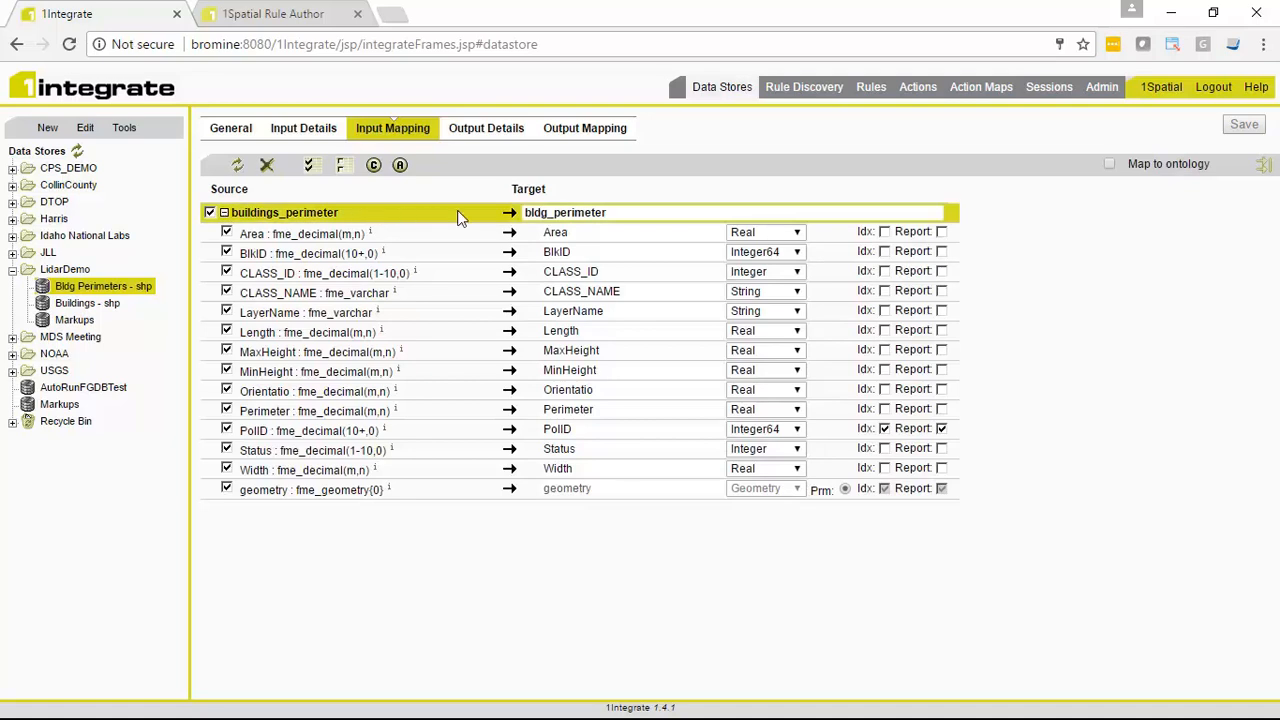
{"action": "left_click", "coordinate": [554, 231]}
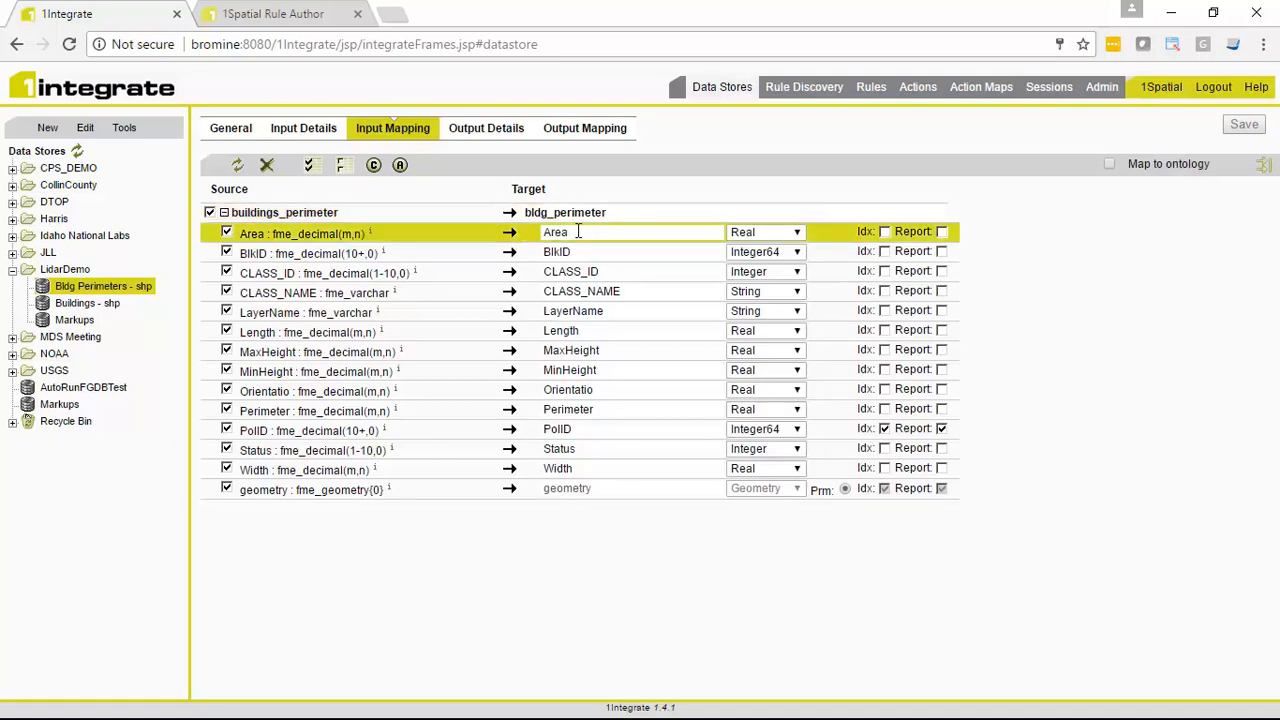
{"action": "left_click", "coordinate": [720, 212]}
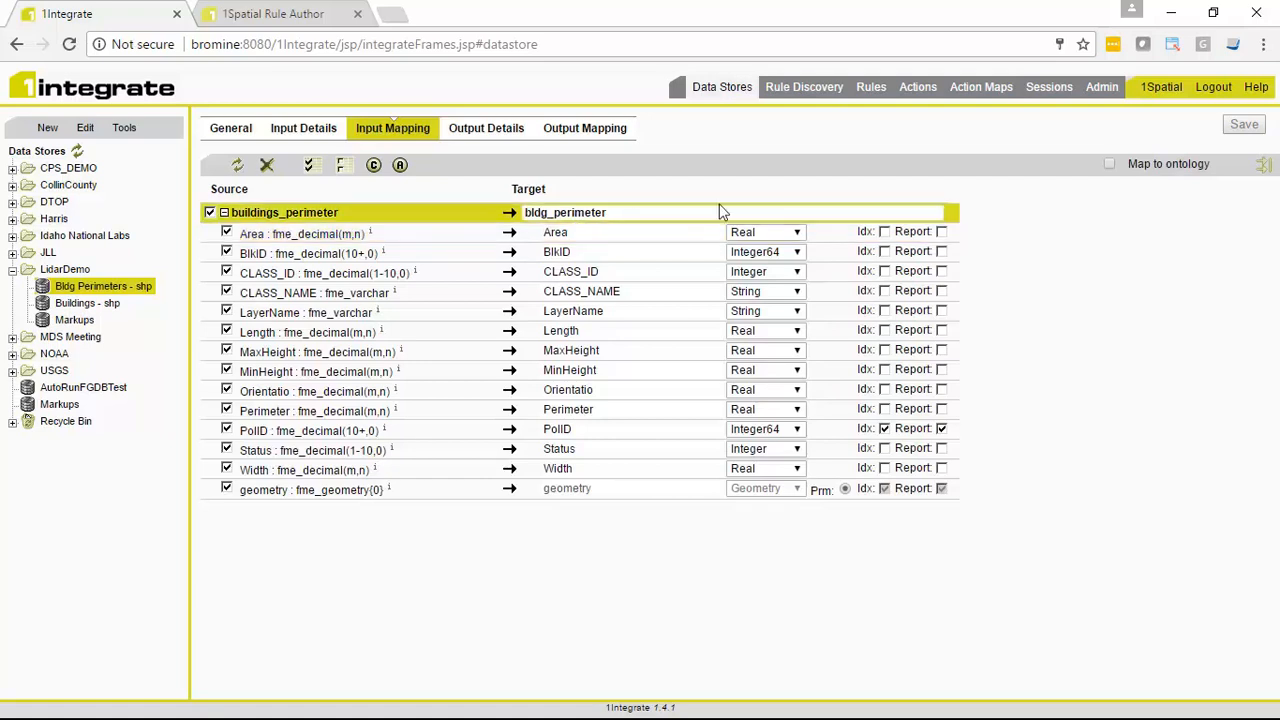
Step: Examine the rule condition of the first Bldg Perimeters contain at least one Building rule under LidarDemo / Demo Approved
{"action": "left_click", "coordinate": [874, 92]}
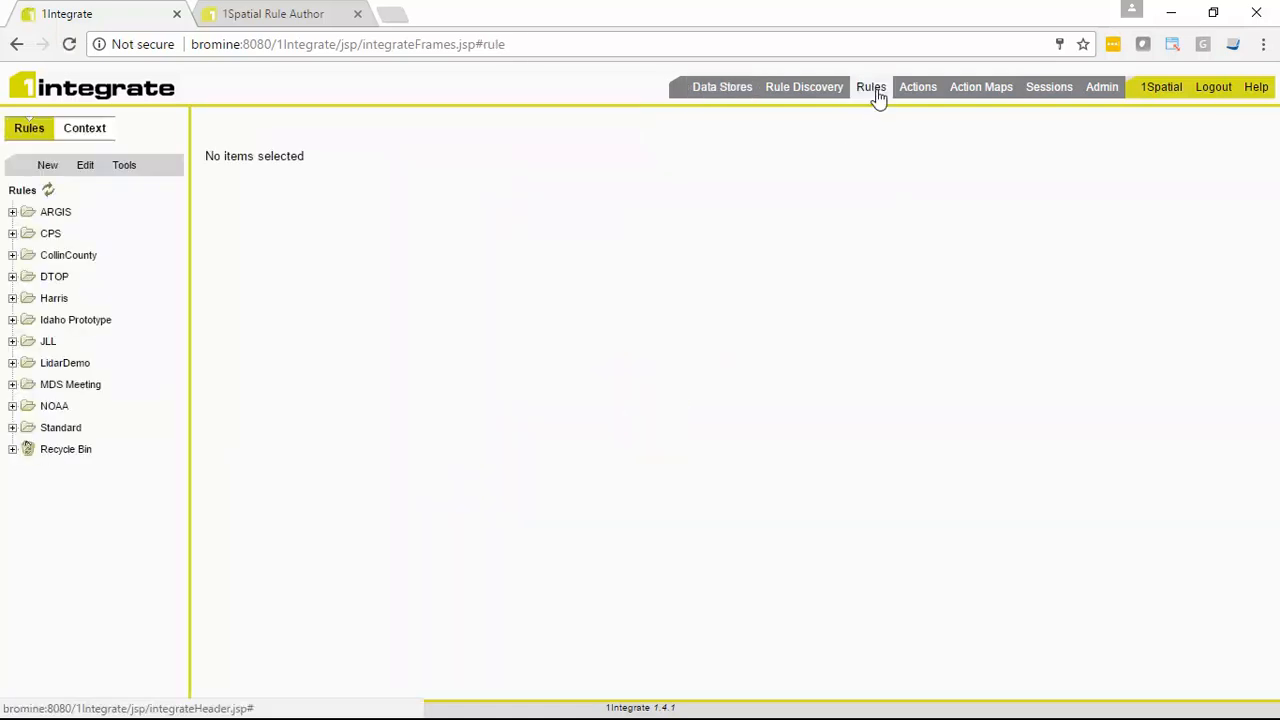
{"action": "left_click", "coordinate": [13, 364]}
{"action": "left_click", "coordinate": [28, 384]}
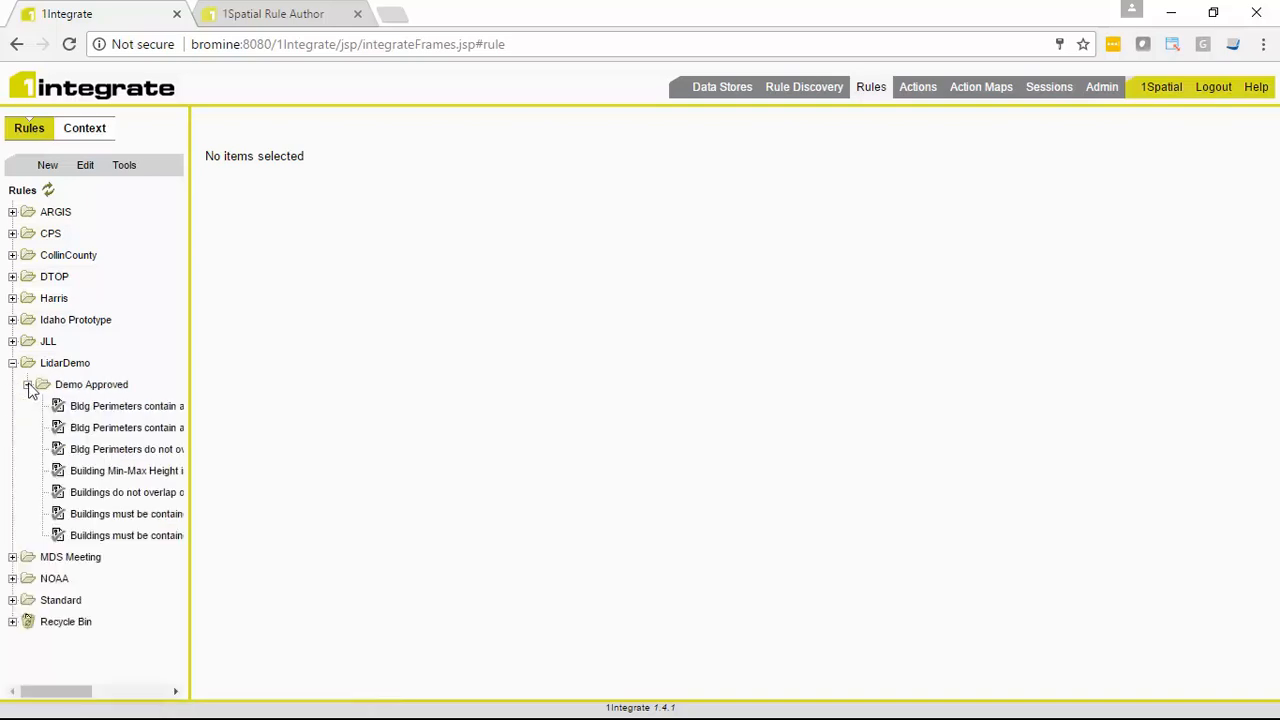
{"action": "left_click", "coordinate": [151, 410]}
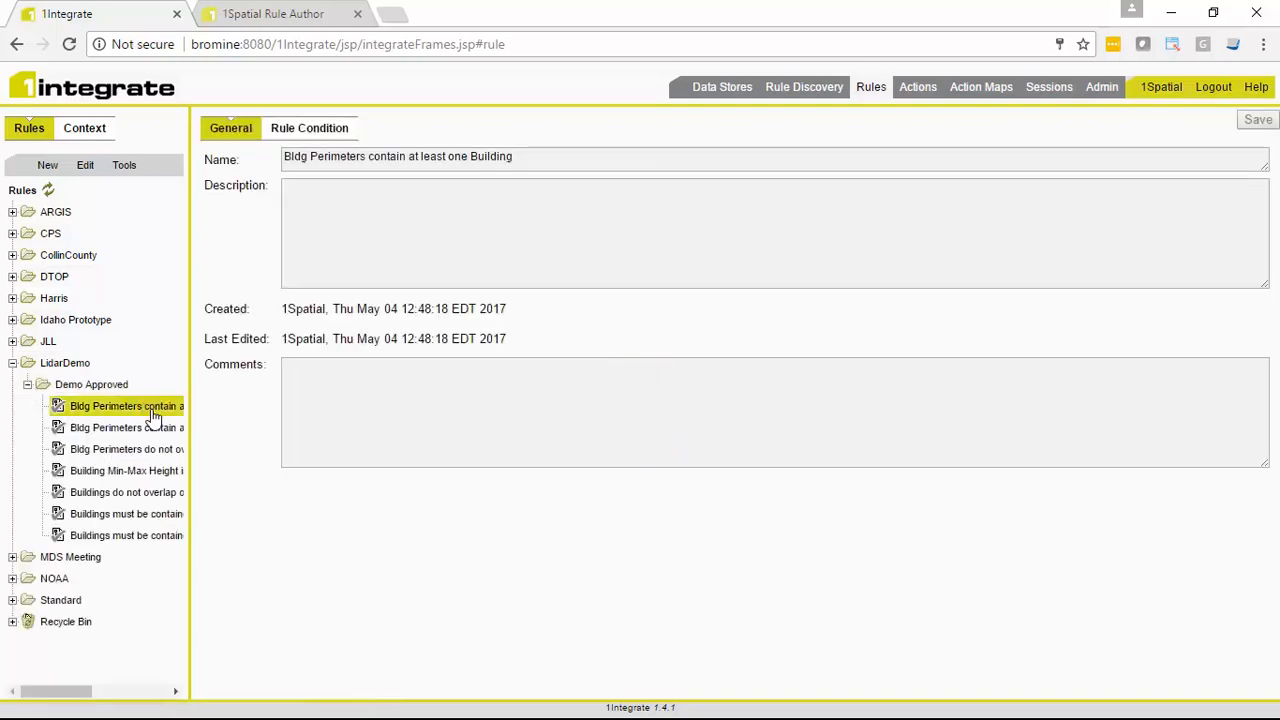
{"action": "left_click", "coordinate": [333, 135]}
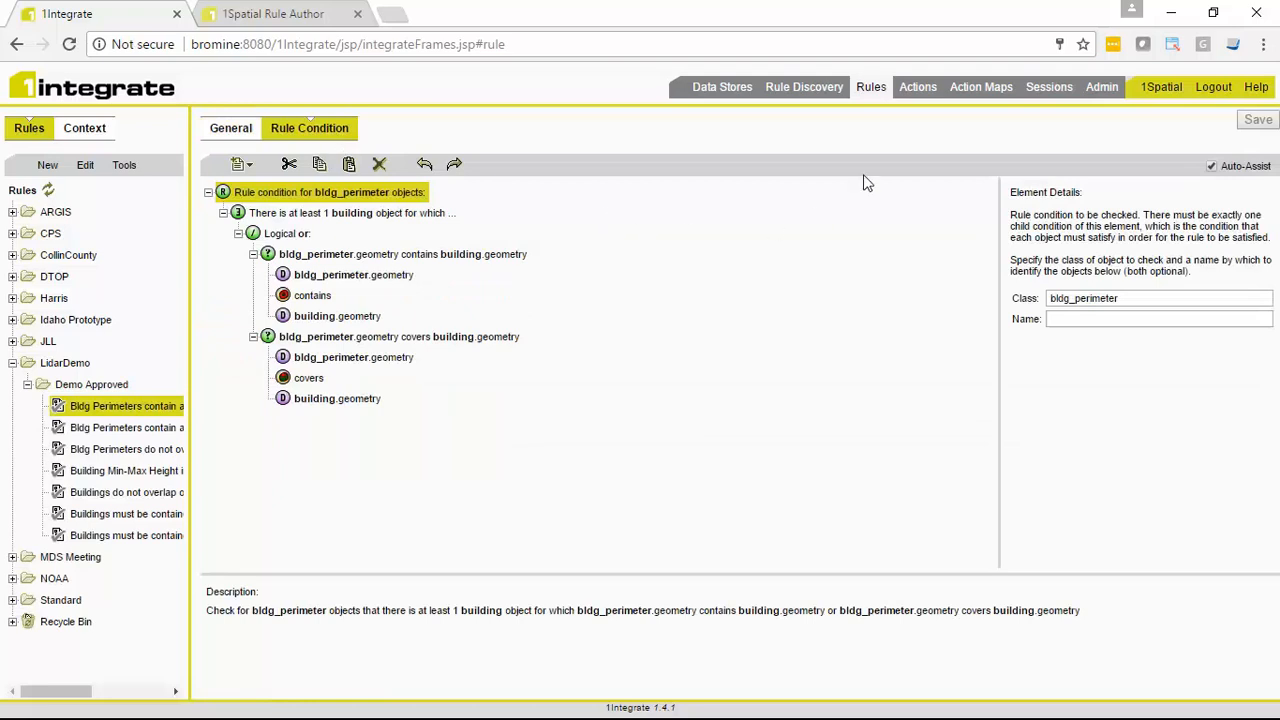
Step: Run the Lidar Extracted Buildings session and check the conformance of the Bldg Perimeters contain at least one Building rule
{"action": "left_click", "coordinate": [1047, 100]}
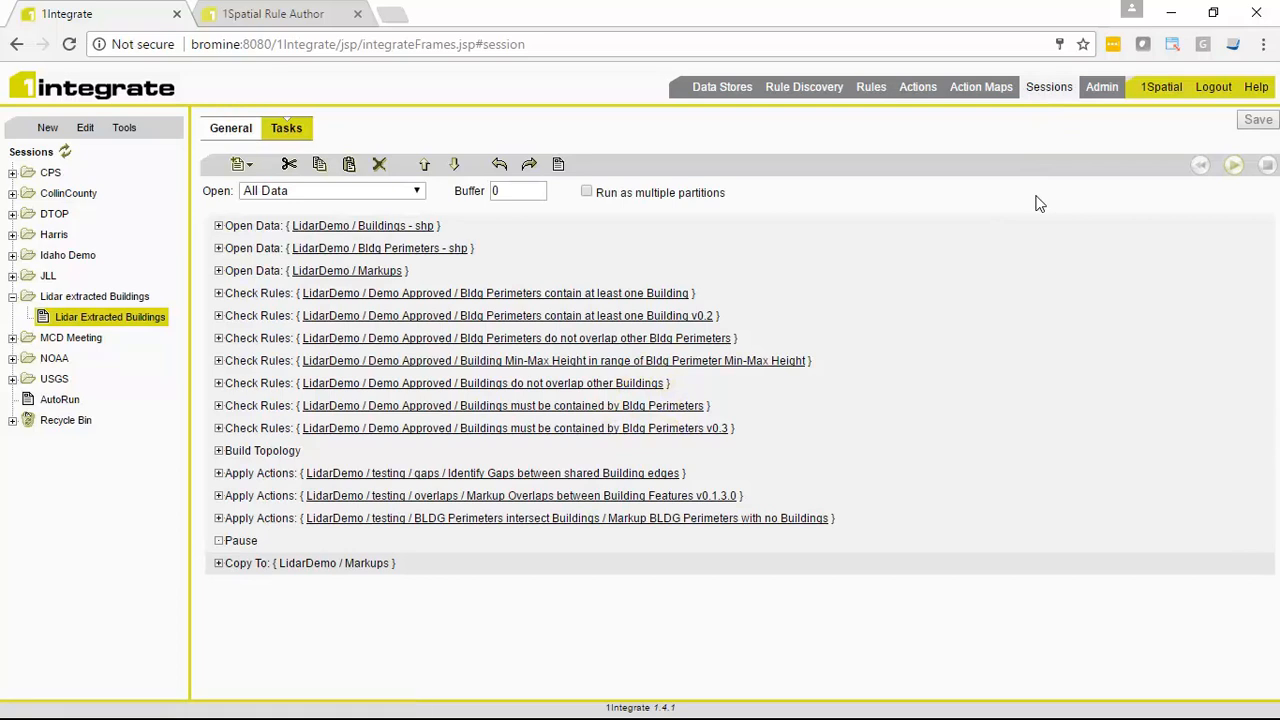
{"action": "left_click", "coordinate": [1233, 165]}
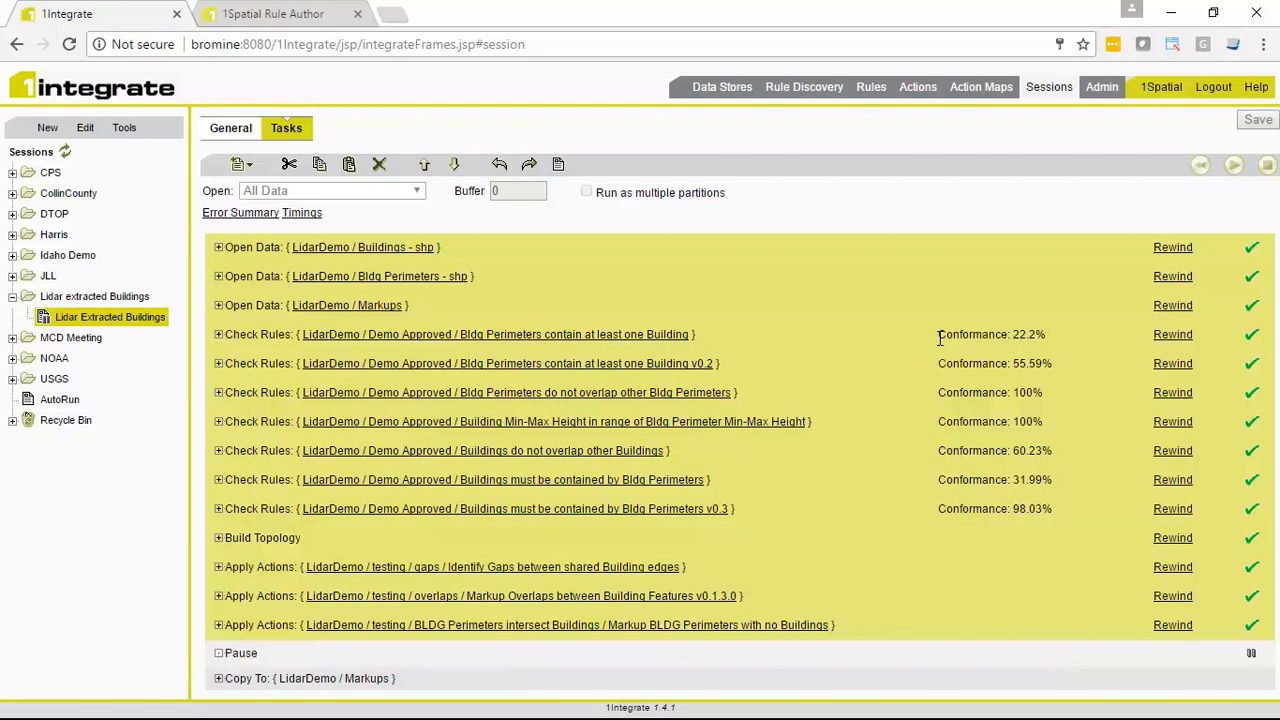
{"action": "left_click_drag", "start_coordinate": [940, 335], "coordinate": [1048, 335]}
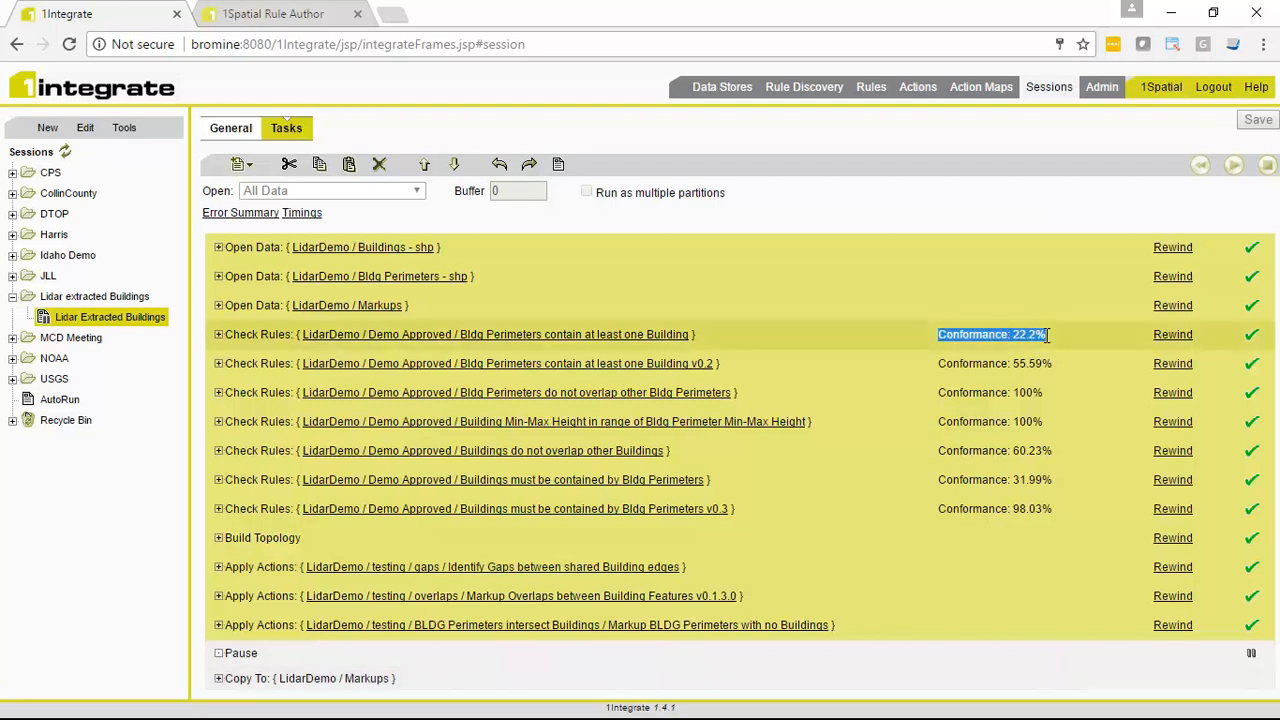
Step: View the results of the Bldg Perimeters contain at least one Building check on the map and go to the third reported feature
{"action": "left_click", "coordinate": [219, 335]}
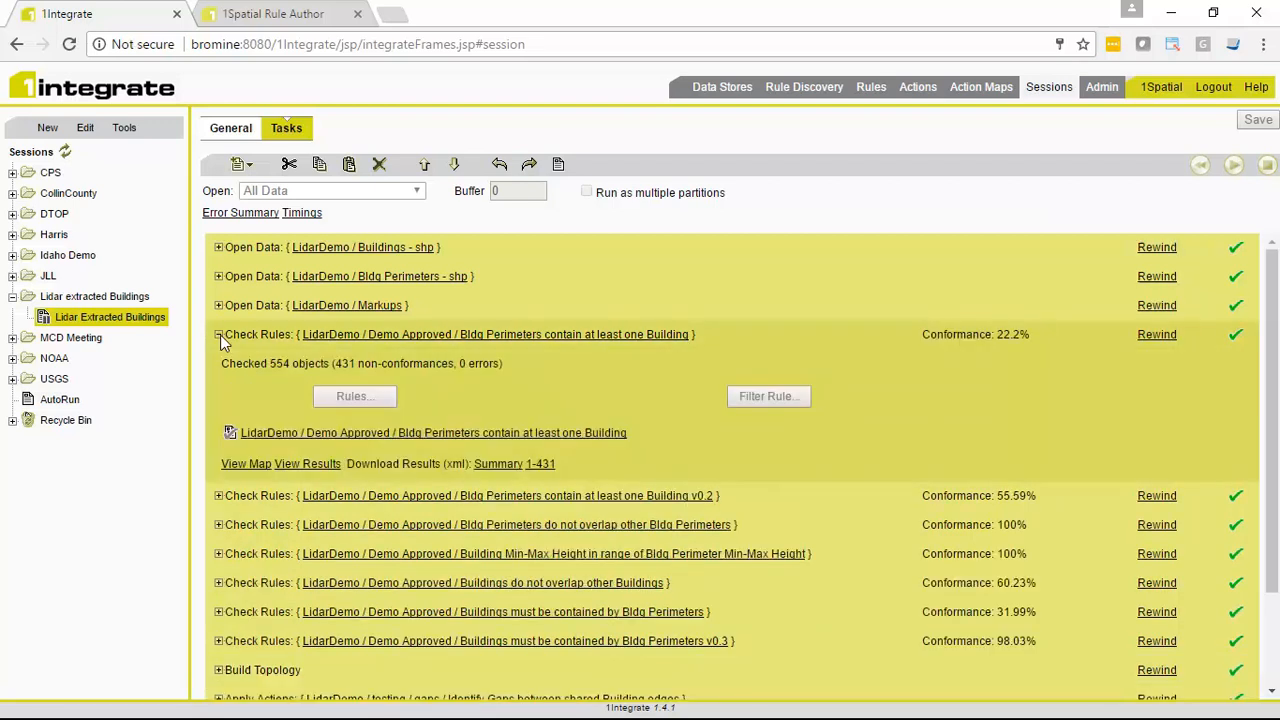
{"action": "left_click", "coordinate": [240, 466]}
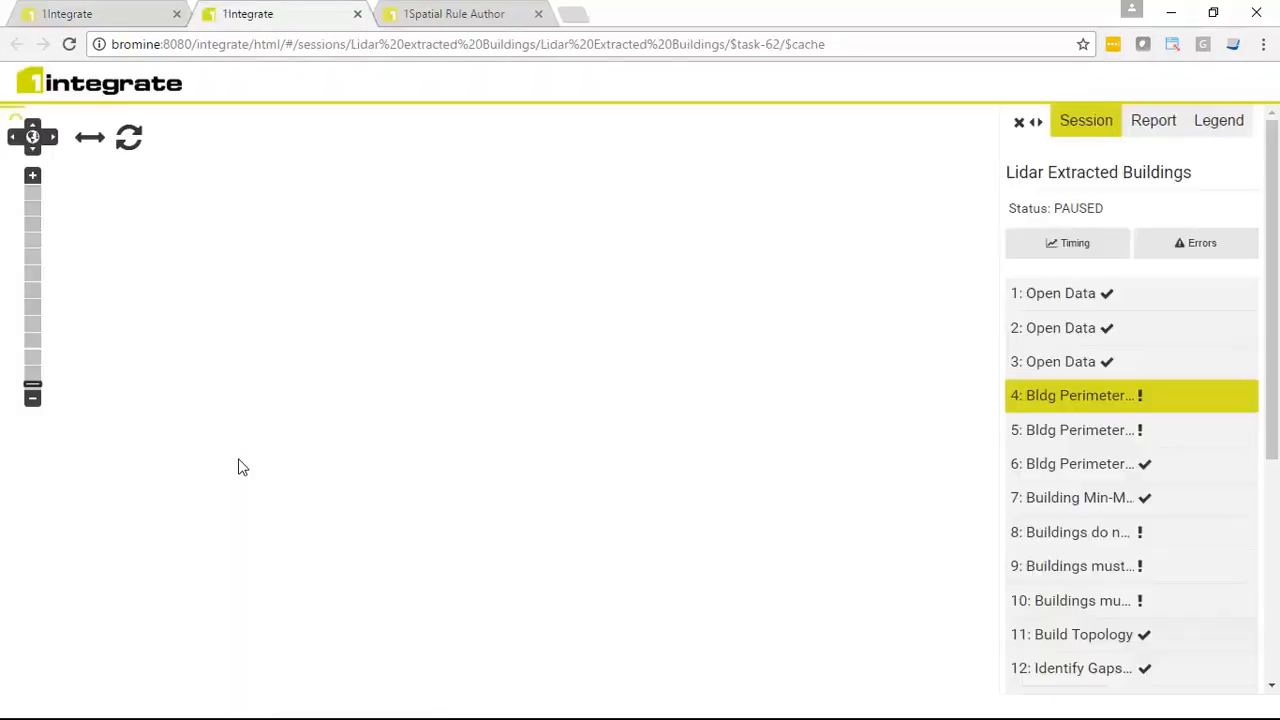
{"action": "left_click", "coordinate": [1166, 131]}
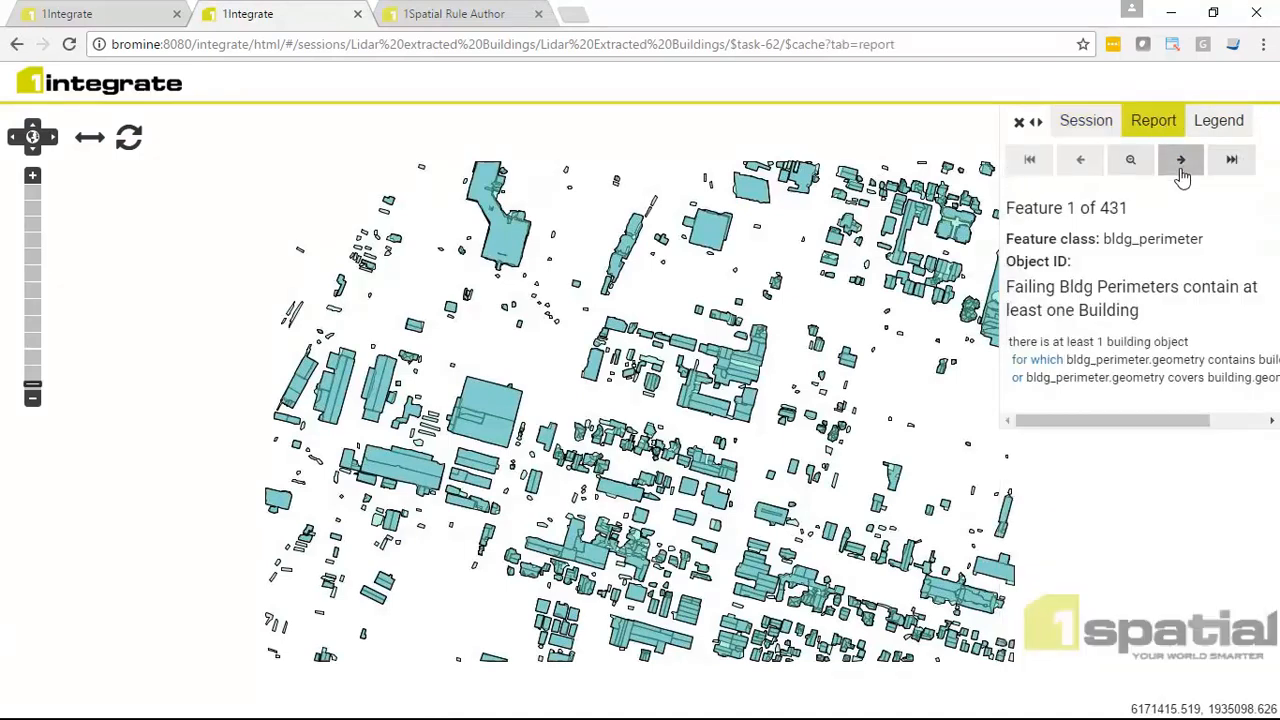
{"action": "left_click", "coordinate": [1181, 163]}
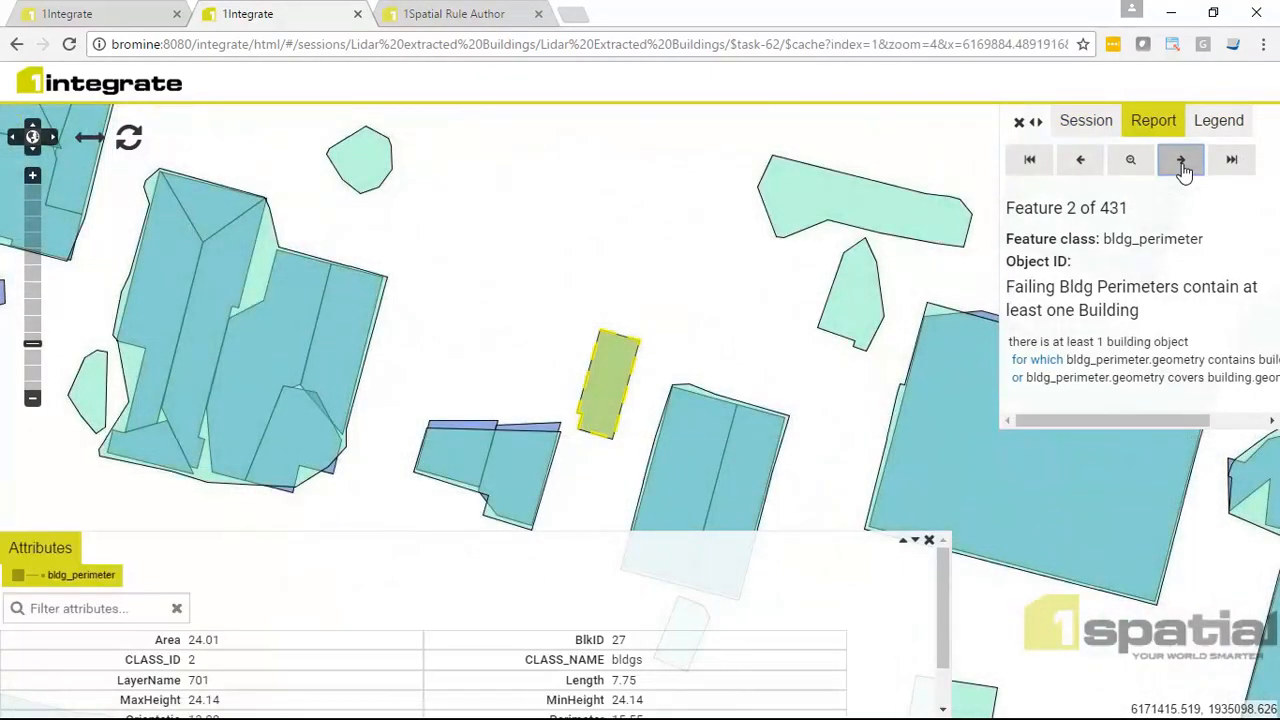
{"action": "left_click", "coordinate": [1181, 163]}
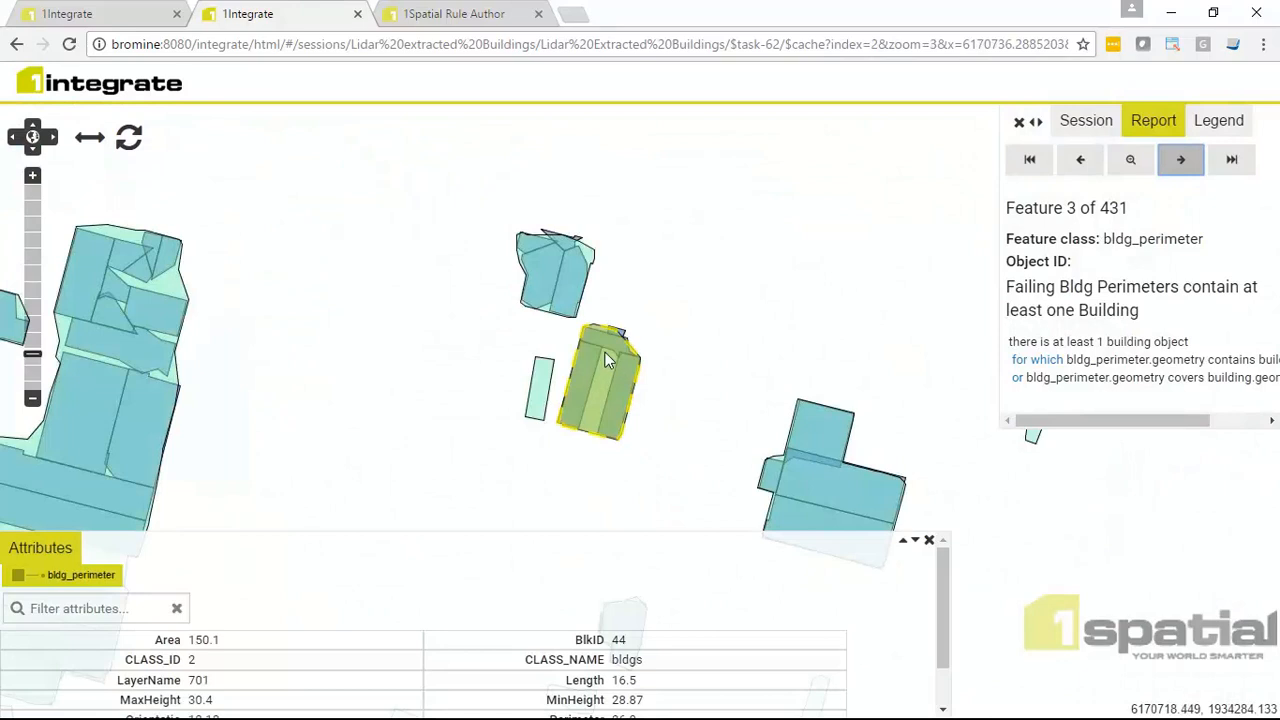
Step: Examine the third failing building perimeter up close along its edges for building parts outside it, and close the results map
{"action": "scroll", "coordinate": [605, 352], "scroll_direction": "up", "scroll_amount": 1}
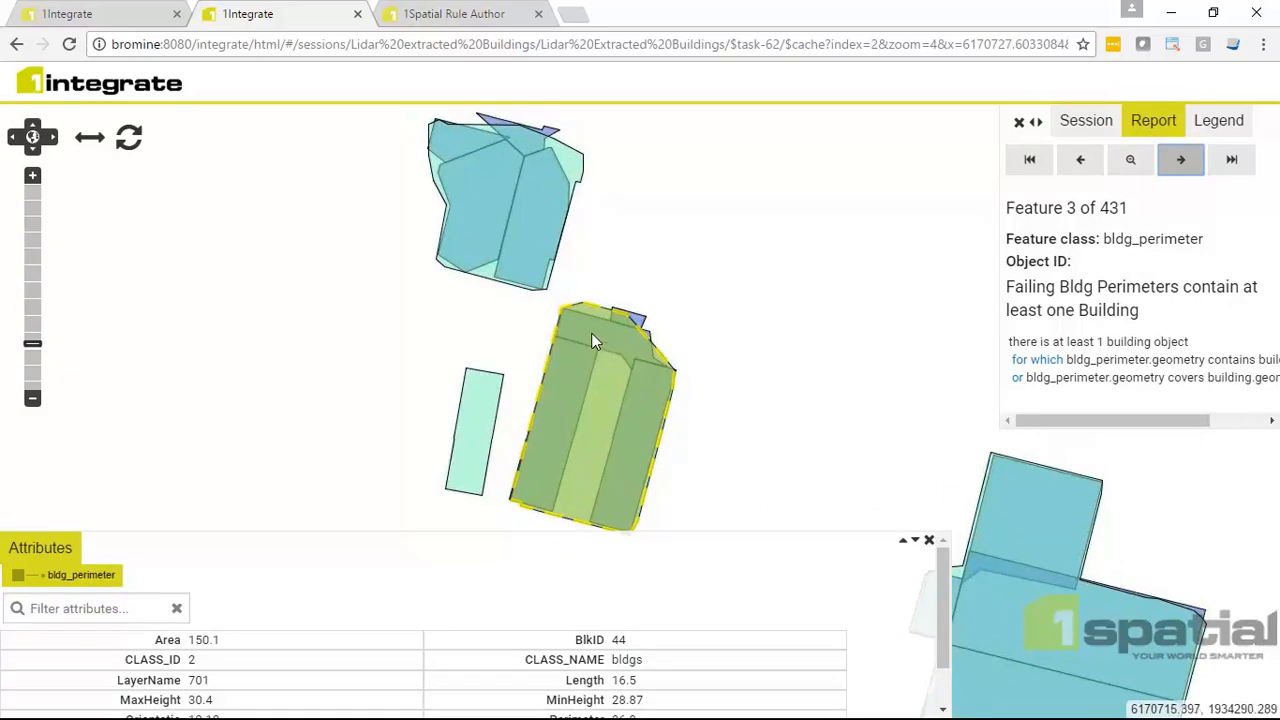
{"action": "scroll", "coordinate": [577, 324], "scroll_direction": "up", "scroll_amount": 2}
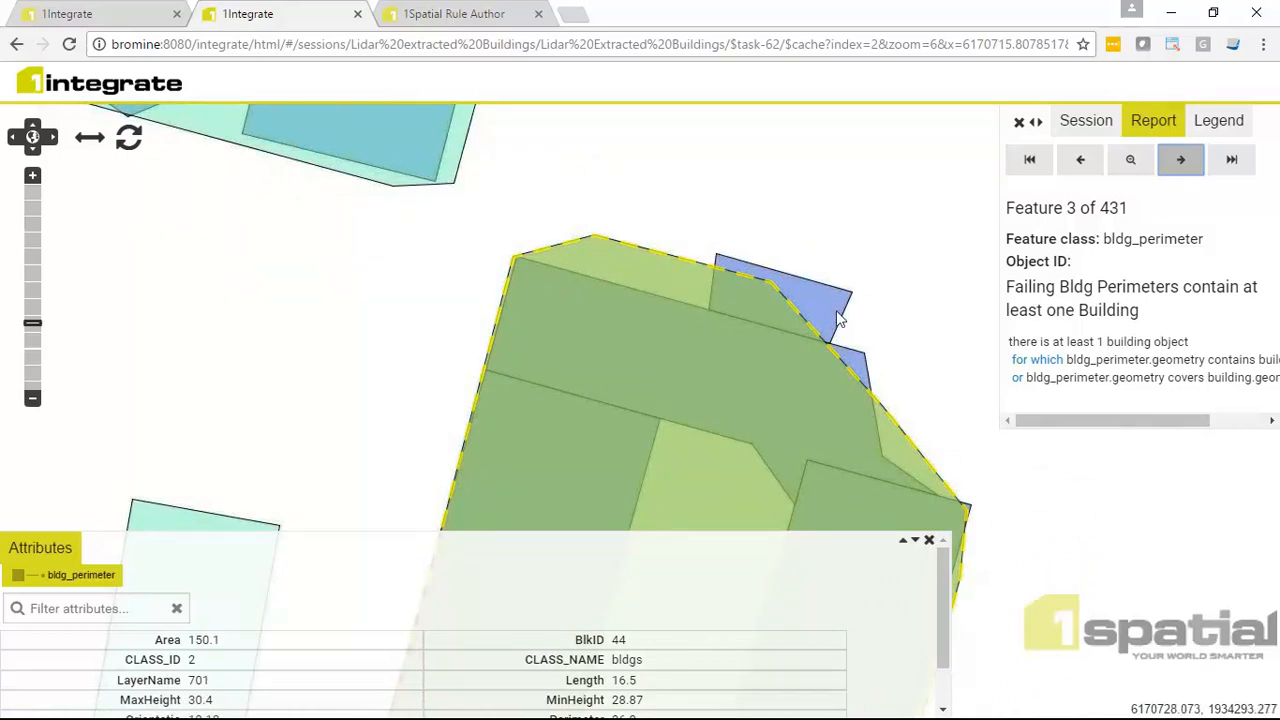
{"action": "left_click_drag", "start_coordinate": [966, 434], "coordinate": [880, 207]}
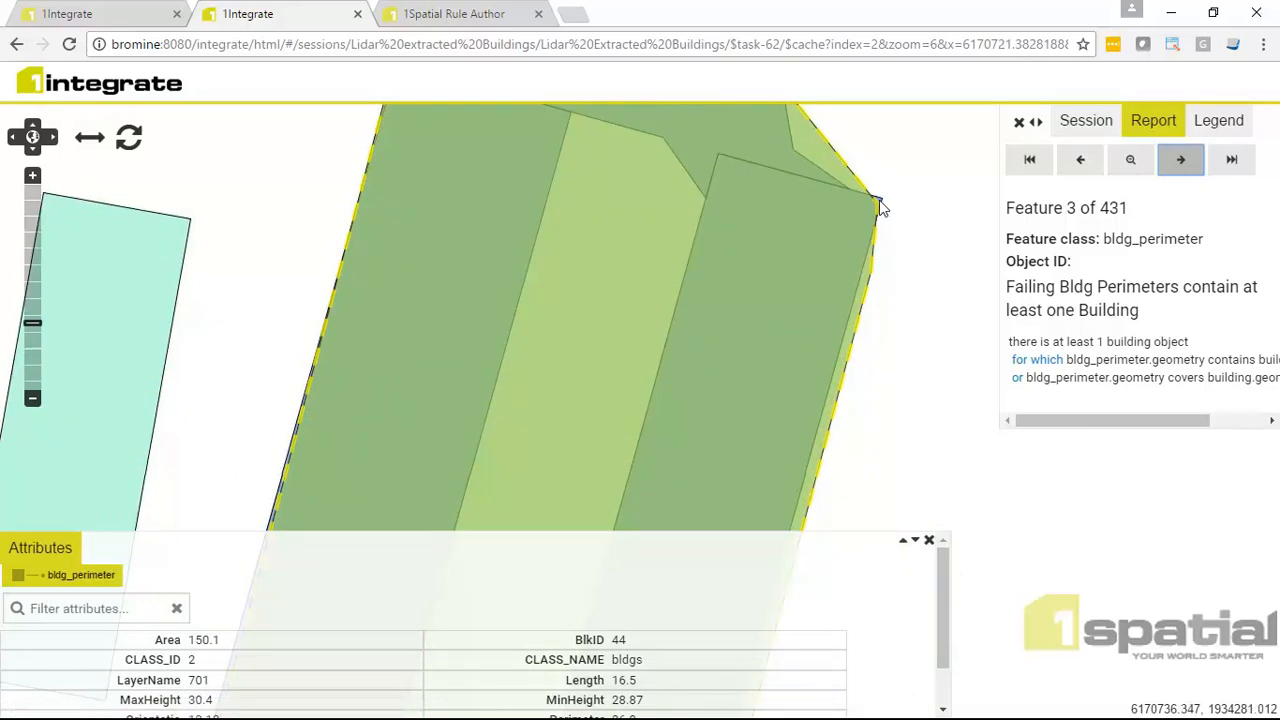
{"action": "left_click_drag", "start_coordinate": [789, 429], "coordinate": [812, 143]}
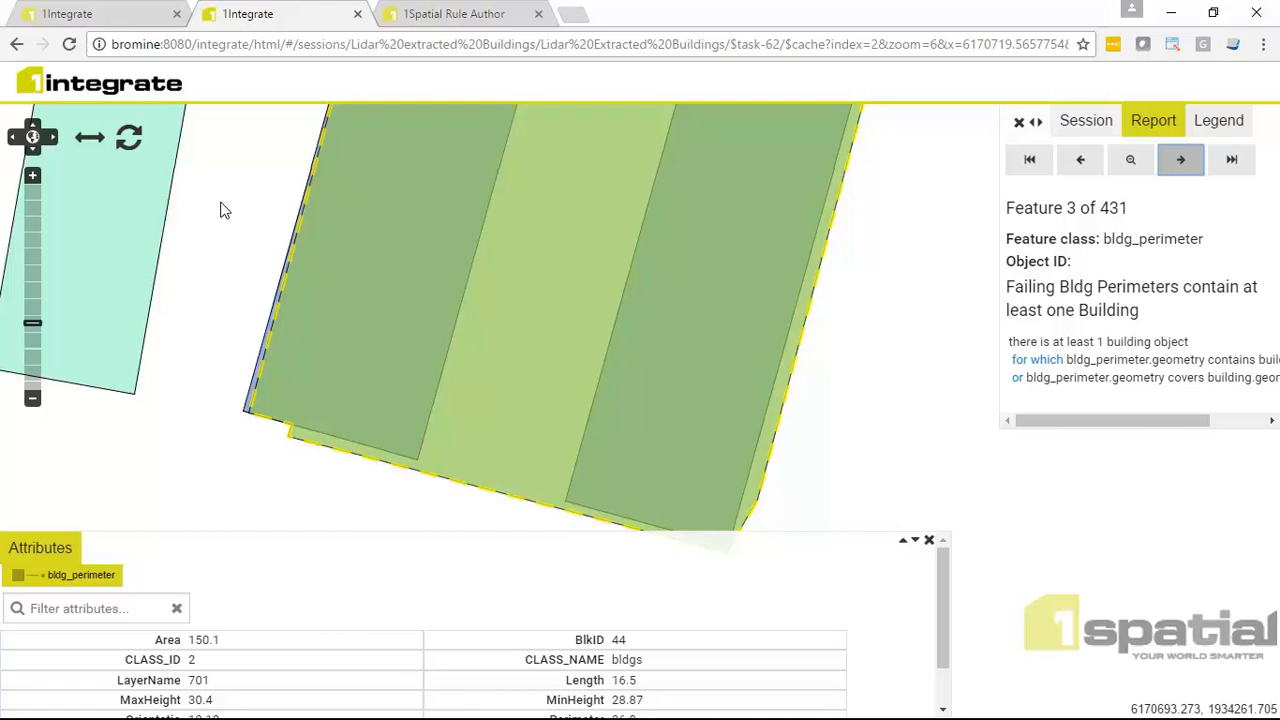
{"action": "left_click", "coordinate": [357, 14]}
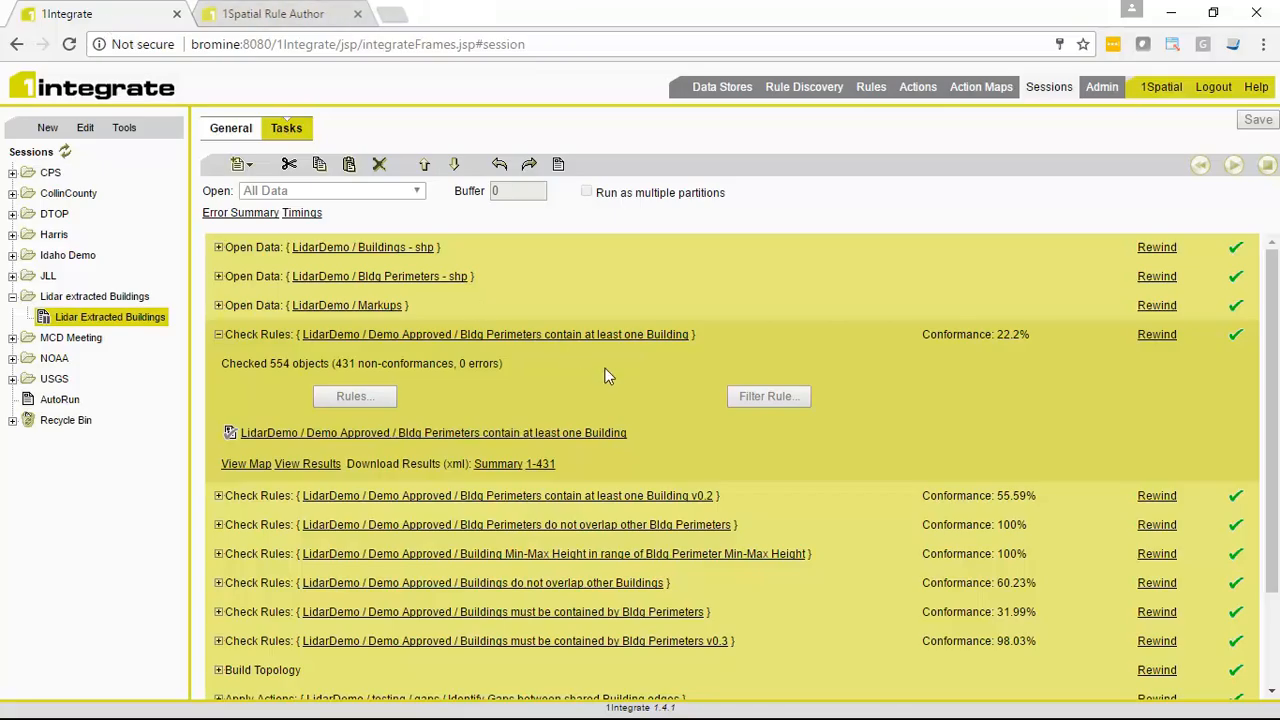
Step: Open the first Bldg Perimeters contain at least one Building rule and examine its existence condition and its contains comparison
{"action": "left_click", "coordinate": [644, 335]}
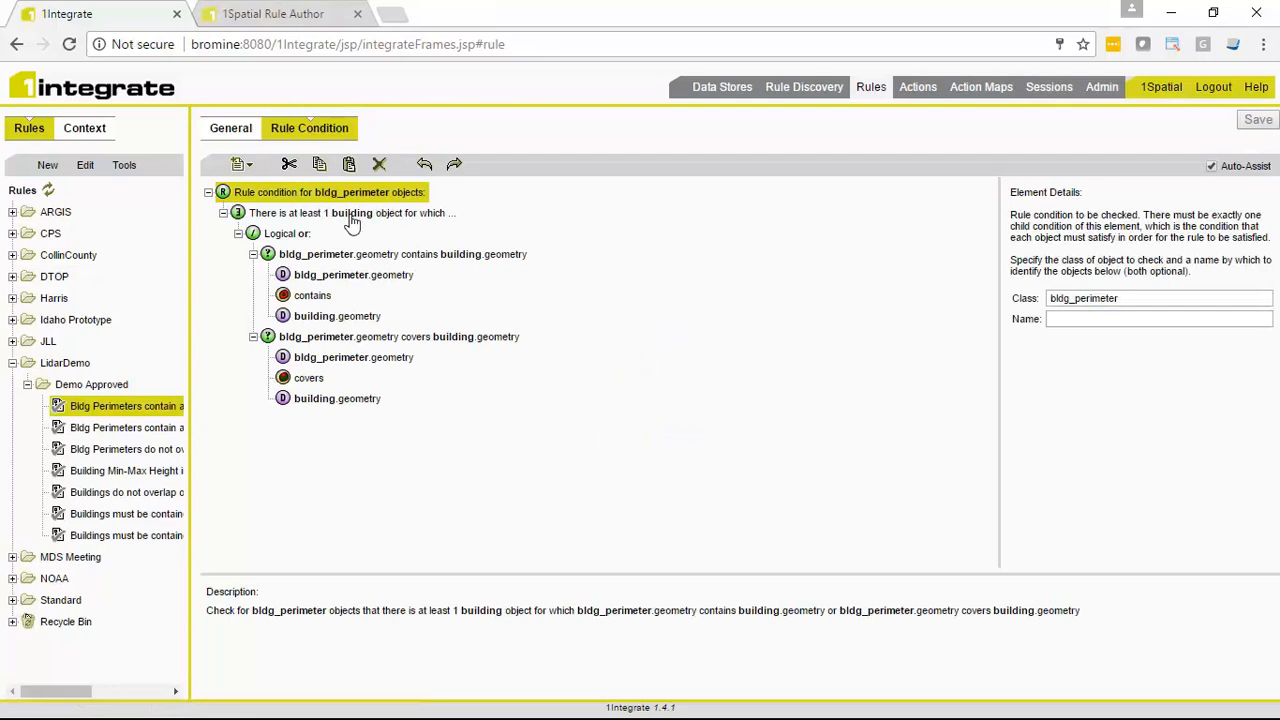
{"action": "left_click", "coordinate": [352, 220]}
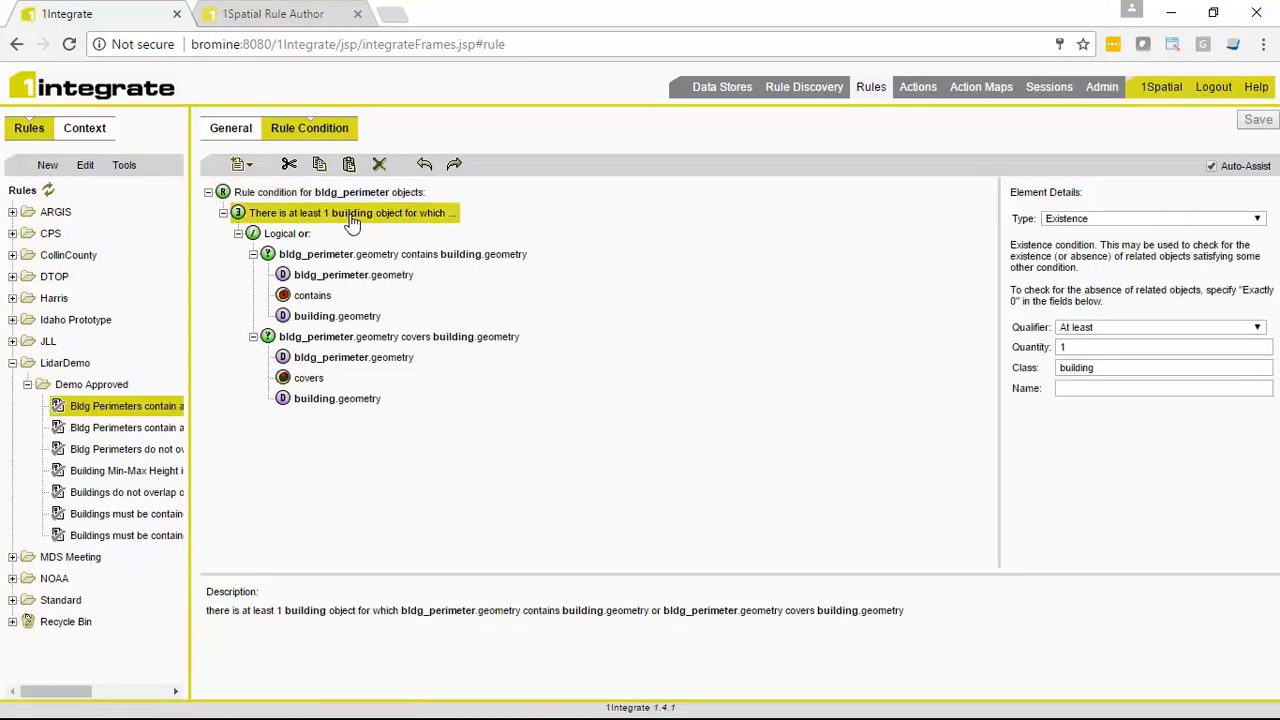
{"action": "left_click", "coordinate": [437, 257]}
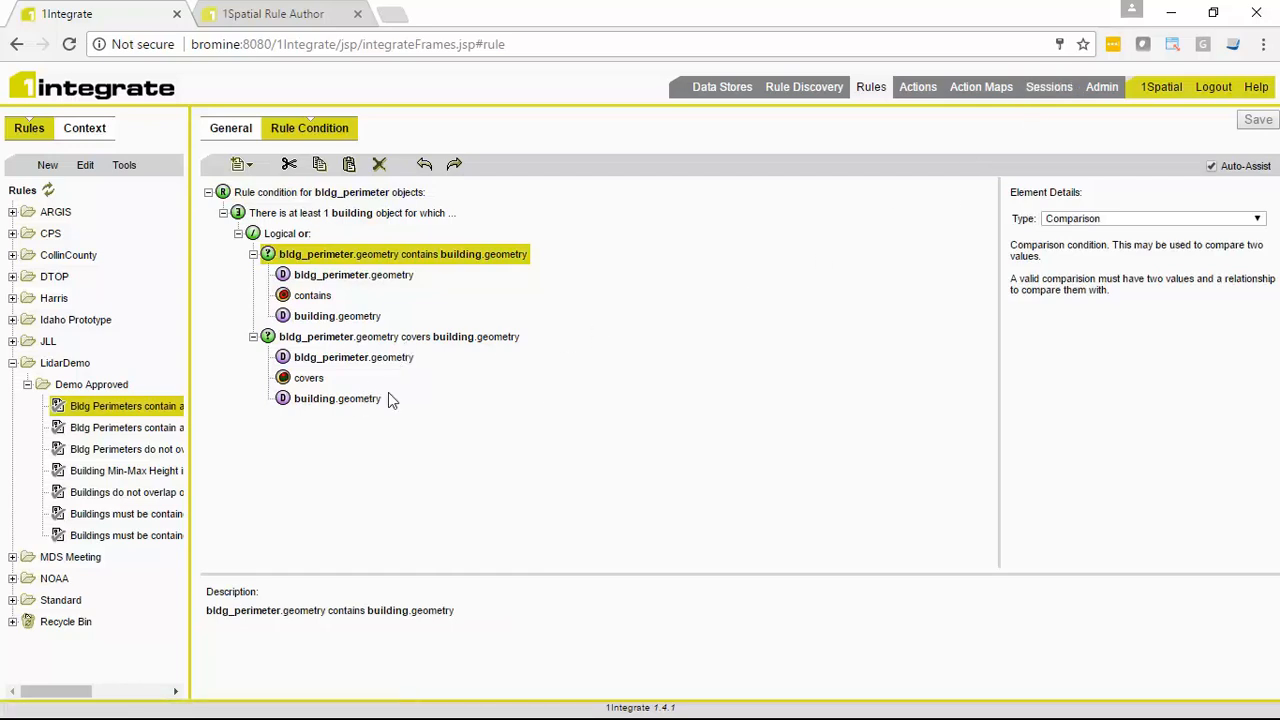
Step: Open the Bldg Perimeters contain at least one Building v0.2 rule from the session and examine its existence, intersects and area-ratio threshold elements
{"action": "left_click", "coordinate": [1063, 89]}
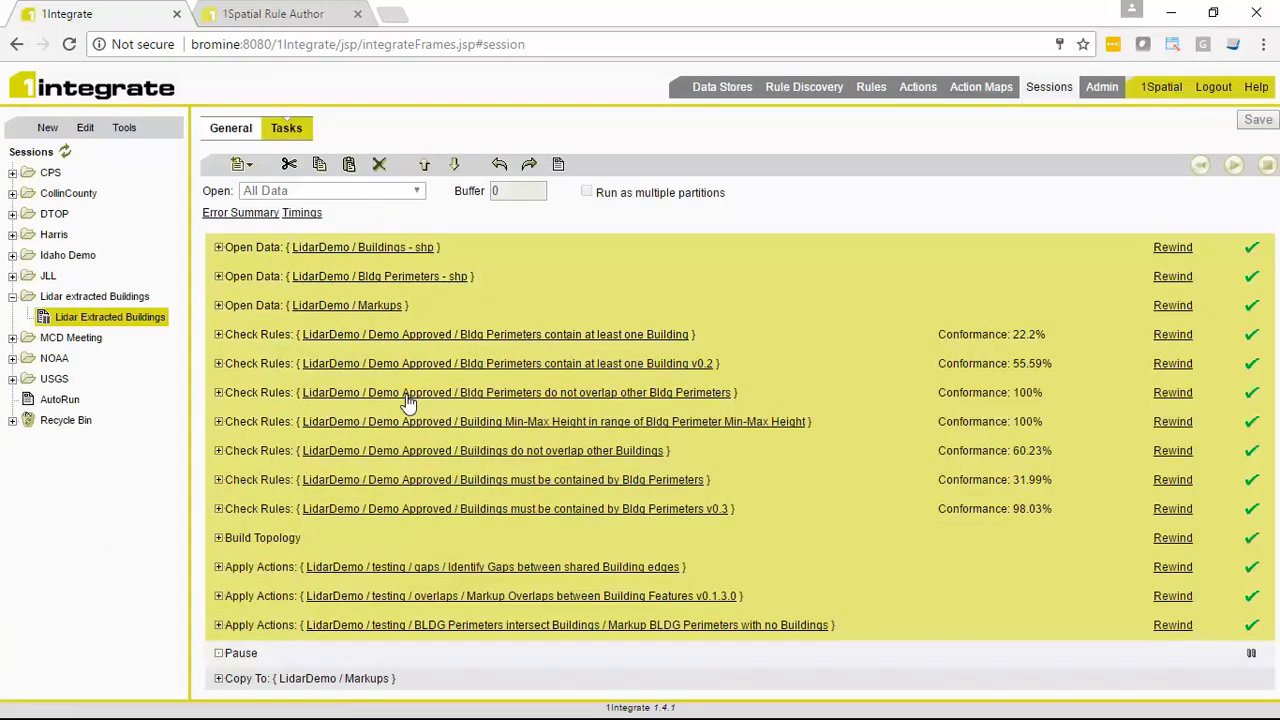
{"action": "left_click", "coordinate": [219, 364]}
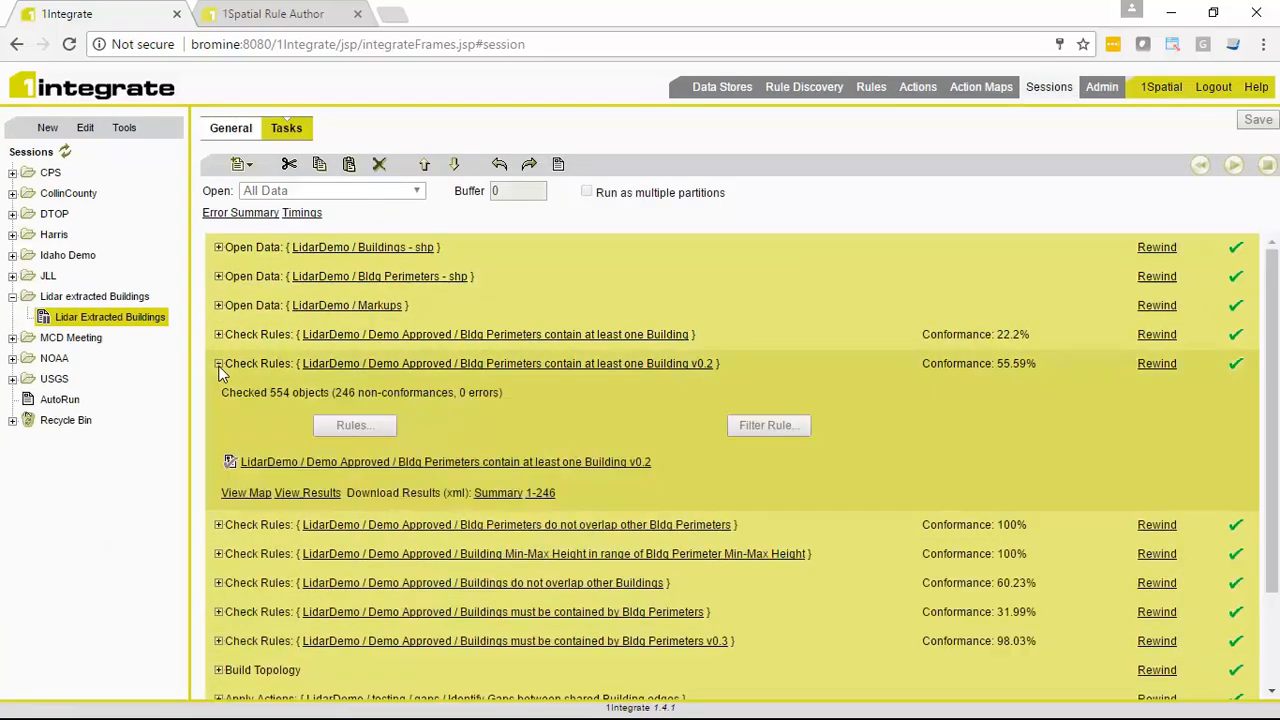
{"action": "left_click", "coordinate": [607, 368]}
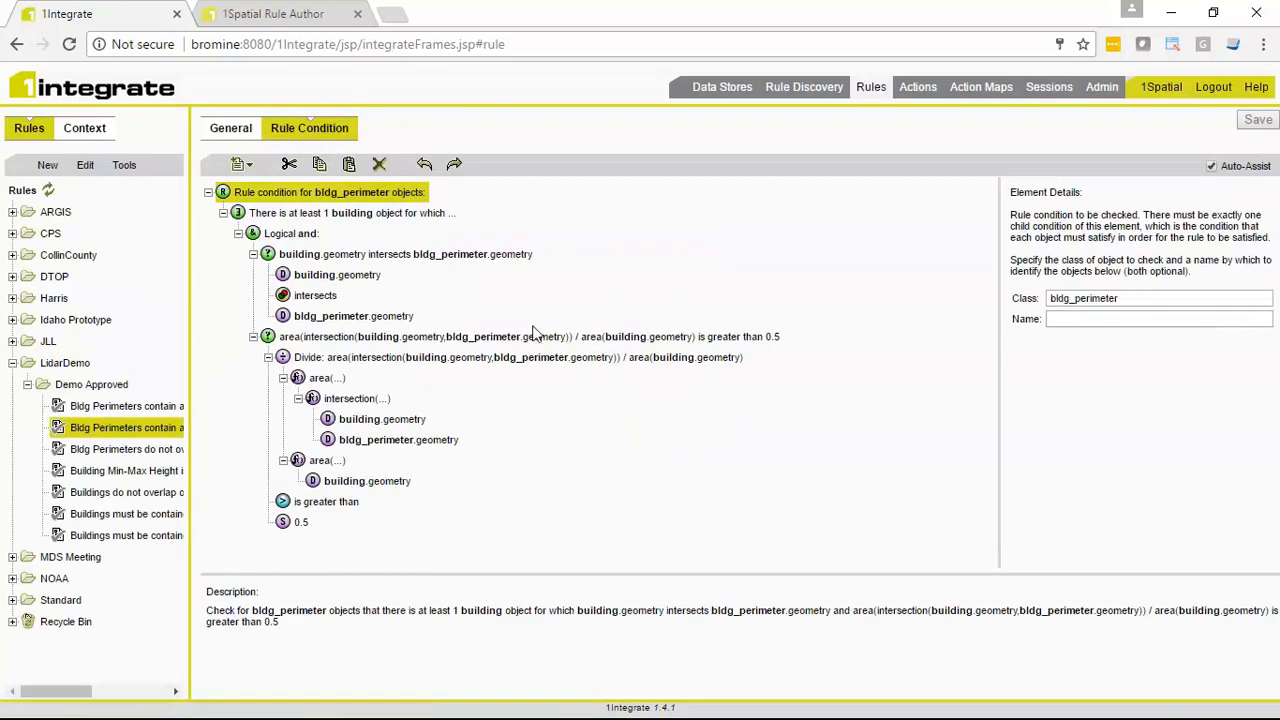
{"action": "left_click", "coordinate": [352, 214]}
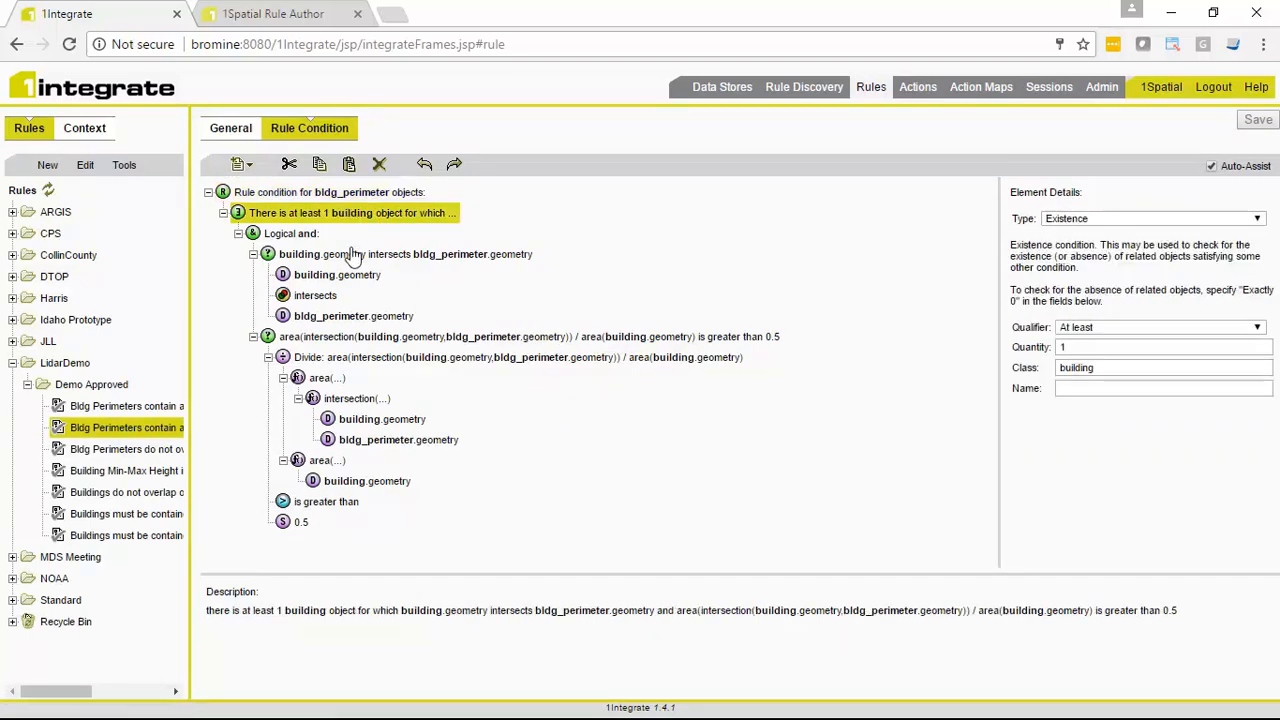
{"action": "left_click", "coordinate": [322, 316]}
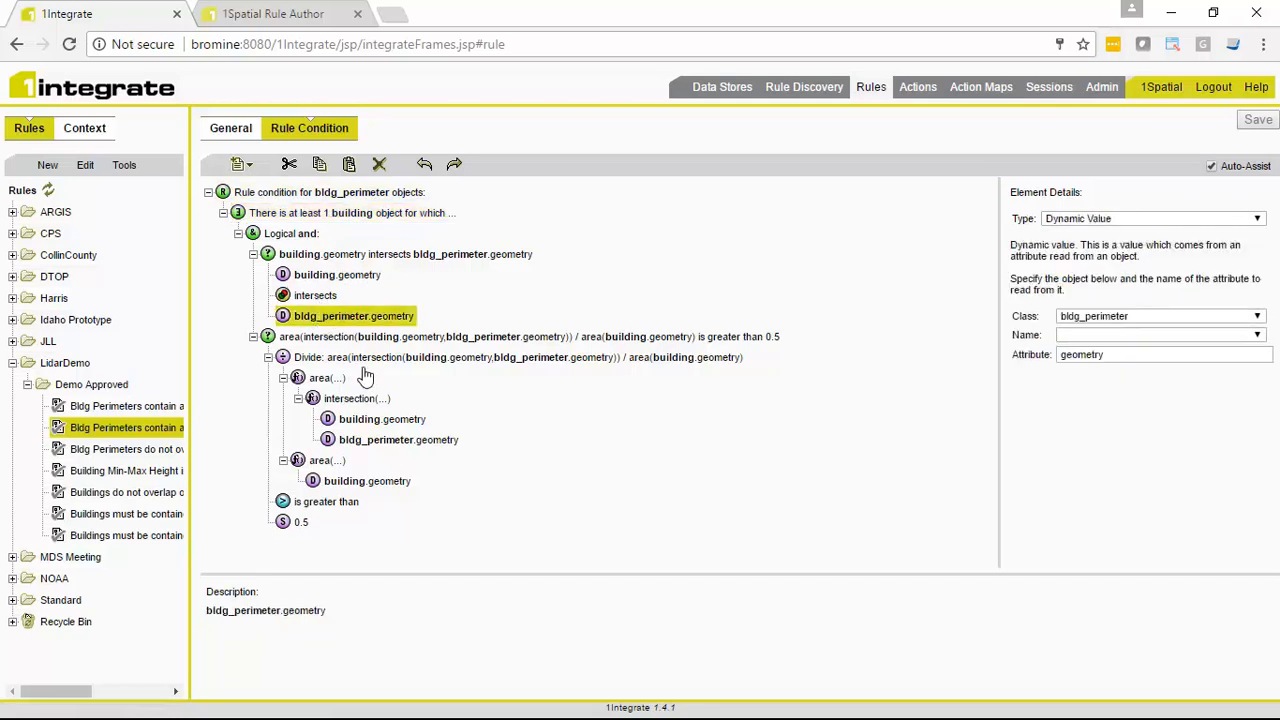
{"action": "left_click", "coordinate": [297, 526]}
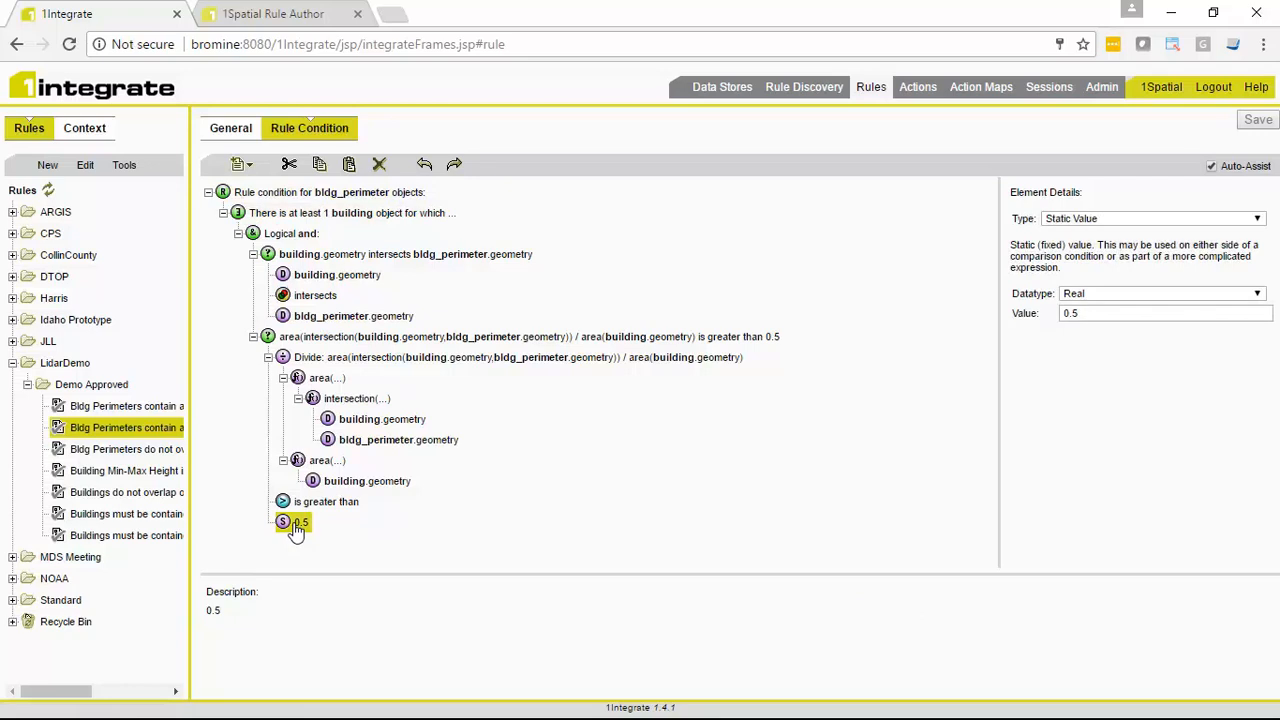
Step: Return to the session tasks and check the conformance and result details of the Bldg Perimeters contain at least one Building v0.2 rule
{"action": "left_click", "coordinate": [1049, 90]}
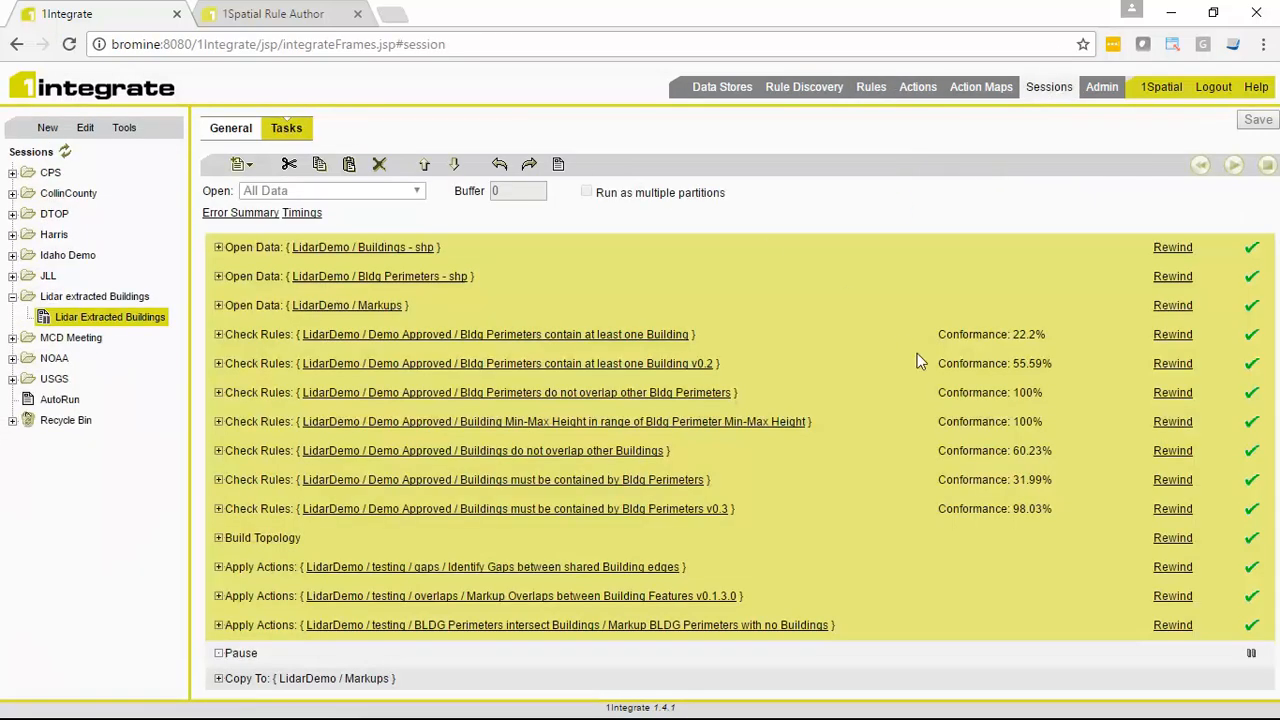
{"action": "left_click_drag", "start_coordinate": [936, 364], "coordinate": [1054, 363]}
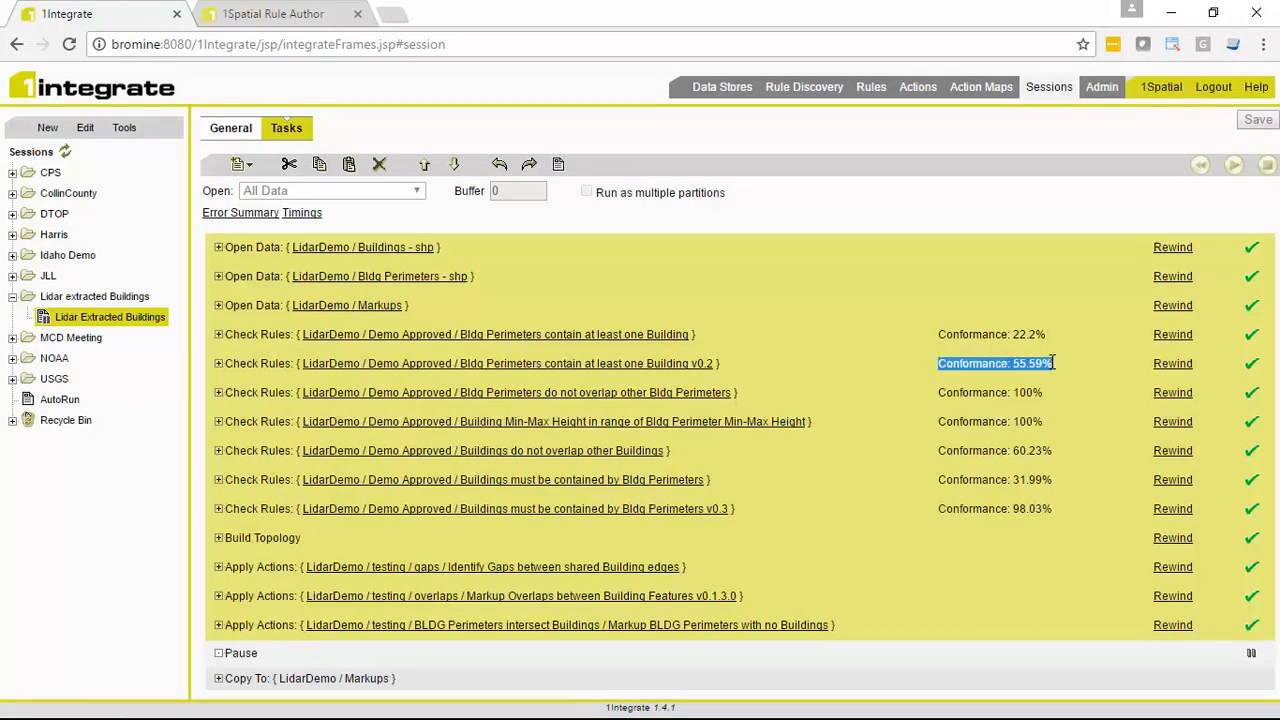
{"action": "left_click", "coordinate": [219, 365]}
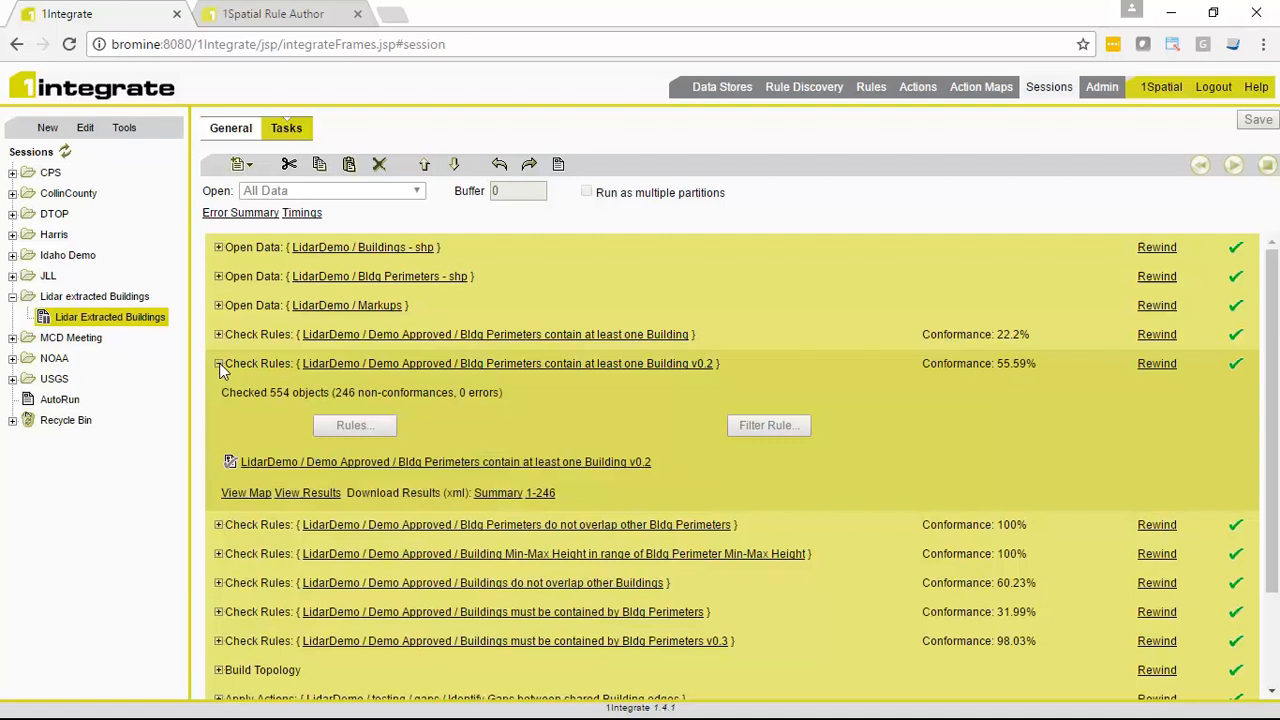
{"action": "left_click", "coordinate": [219, 364]}
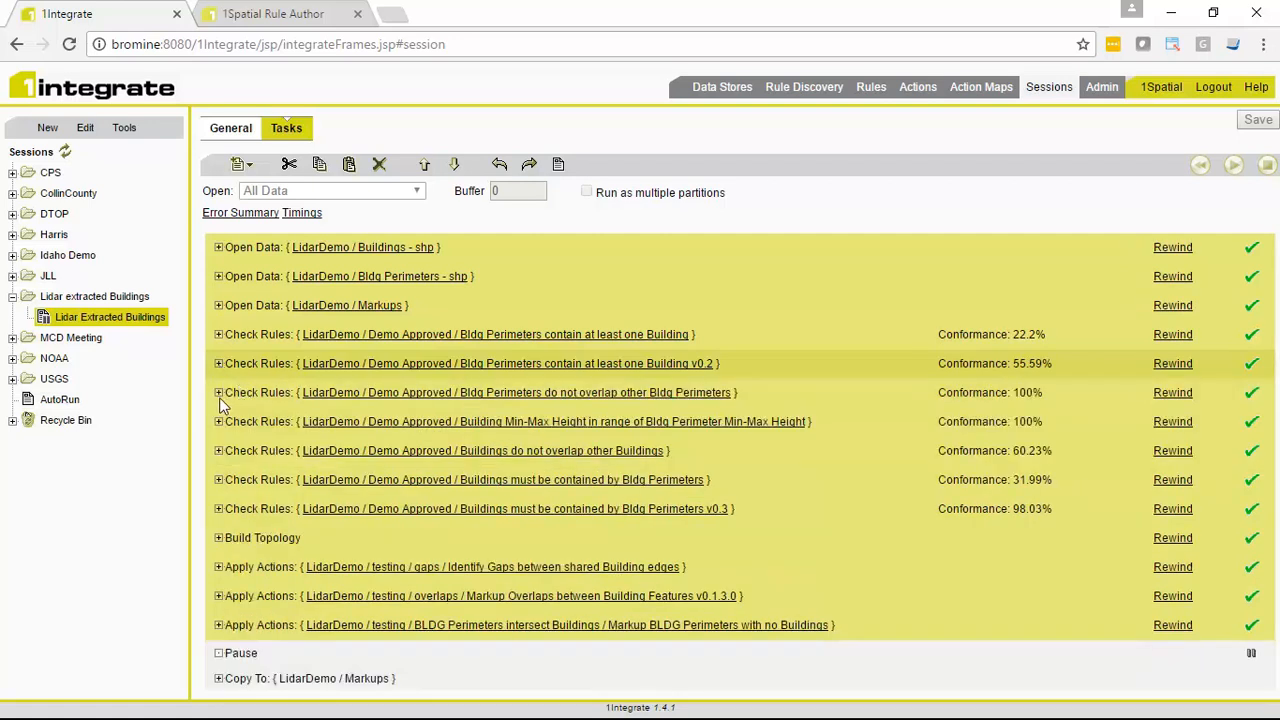
Step: Check the result details of the Bldg Perimeters do not overlap other Bldg Perimeters check and examine its rule condition
{"action": "left_click", "coordinate": [219, 393]}
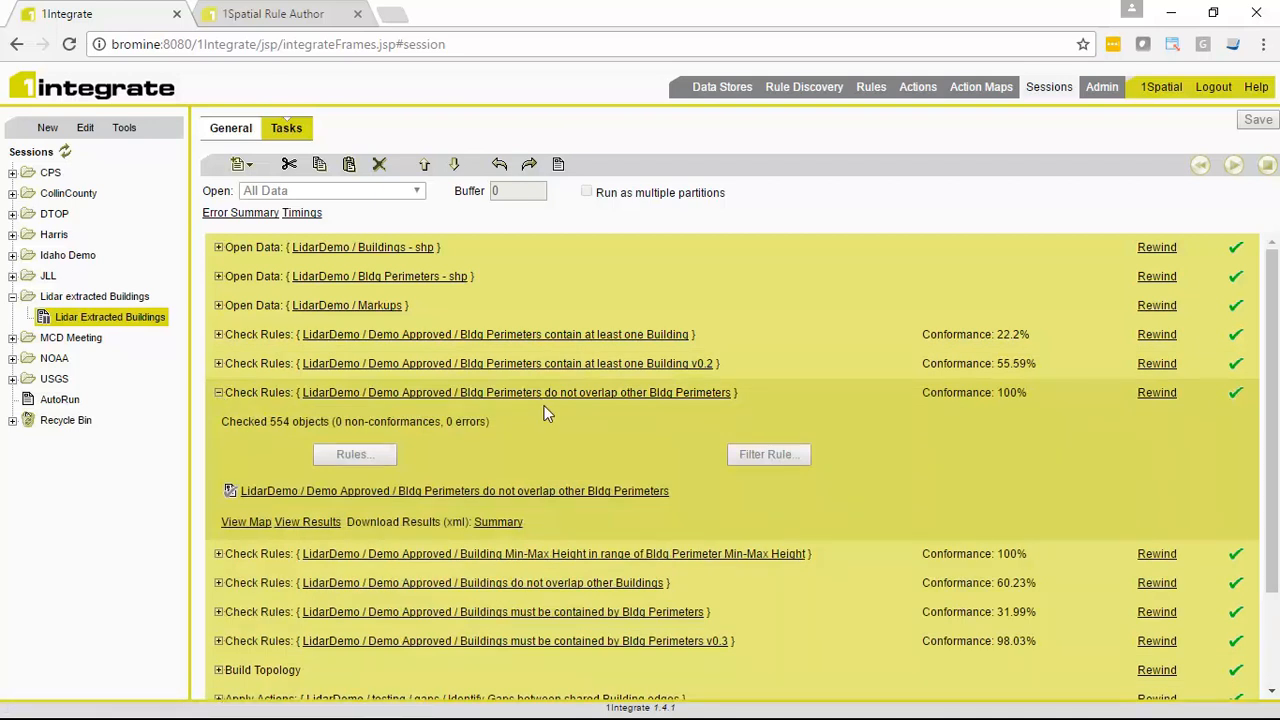
{"action": "left_click", "coordinate": [587, 393]}
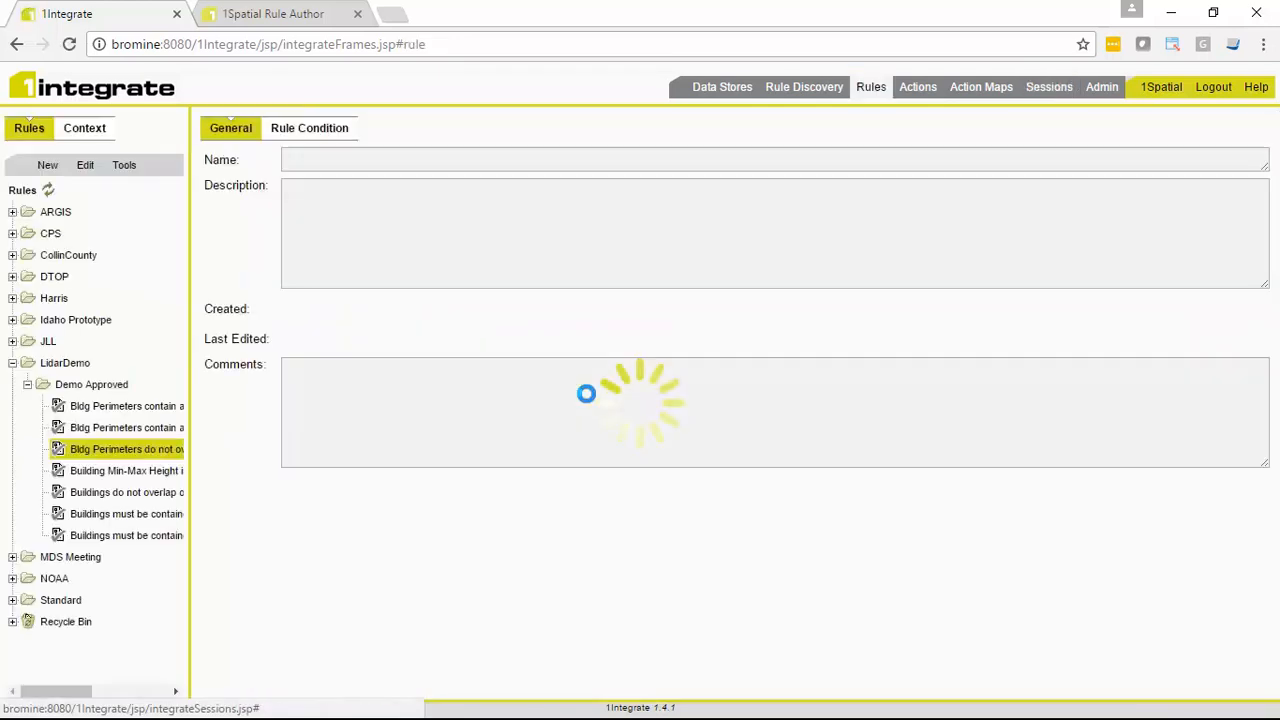
{"action": "left_click", "coordinate": [296, 129]}
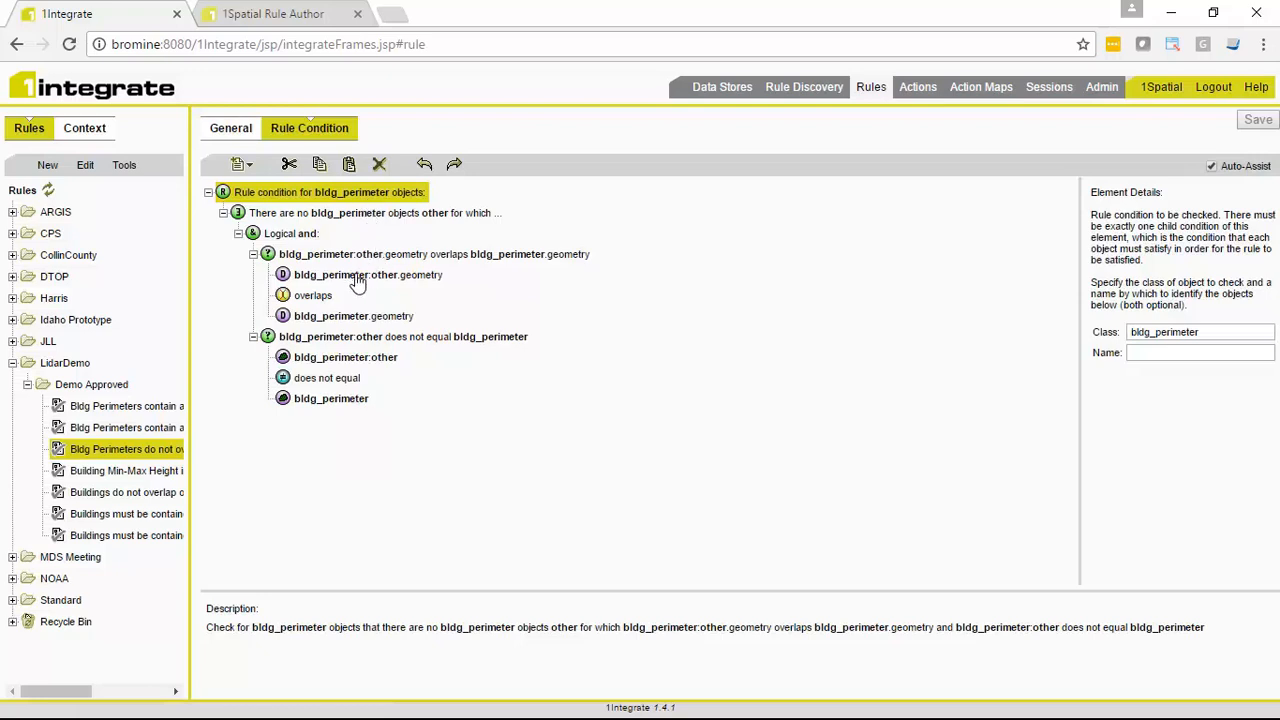
Step: Open the Building Min-Max Height in range rule from the session, collapse its two spatial comparisons and examine its MinHeight and MaxHeight range tests
{"action": "left_click", "coordinate": [1054, 92]}
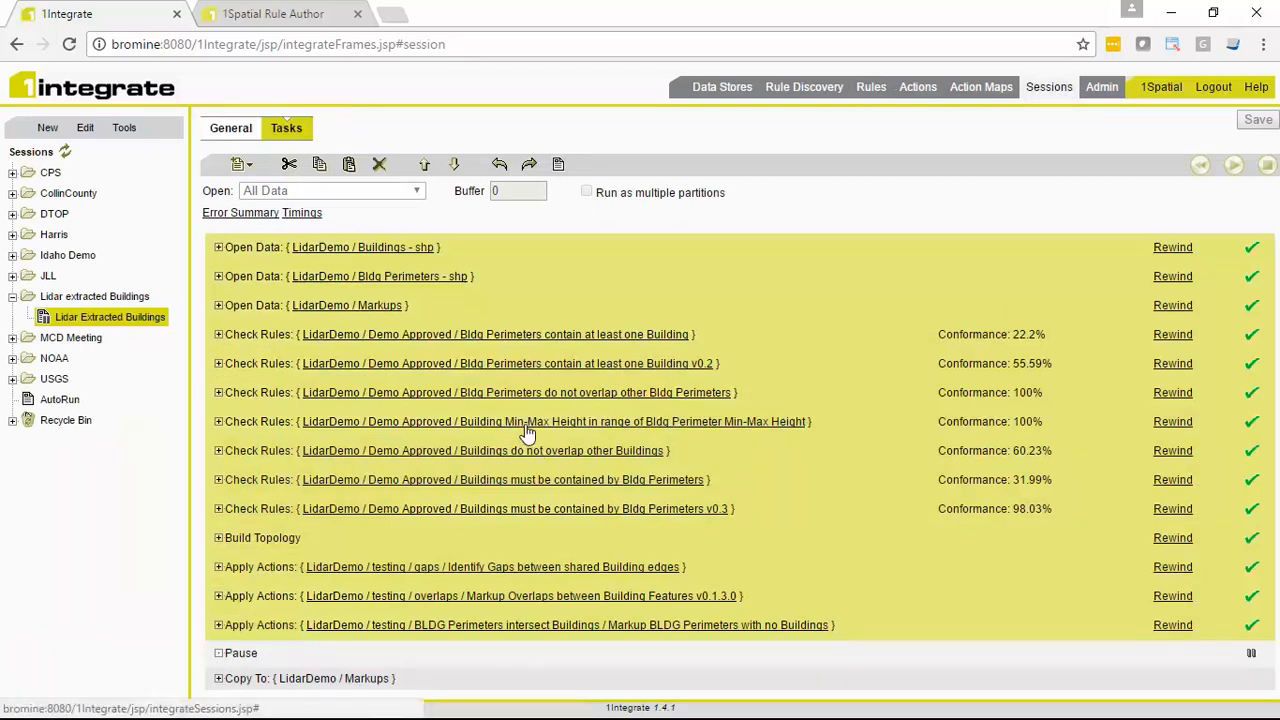
{"action": "left_click", "coordinate": [445, 423]}
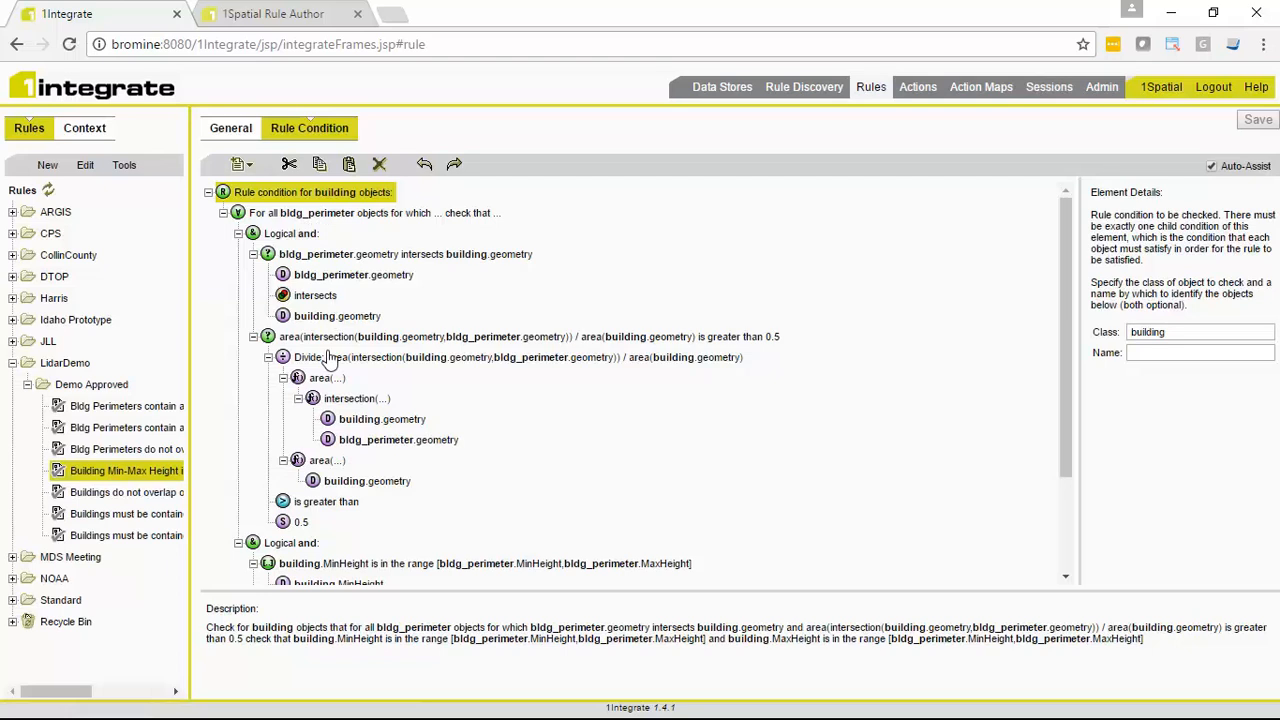
{"action": "left_click", "coordinate": [253, 254]}
{"action": "left_click", "coordinate": [254, 275]}
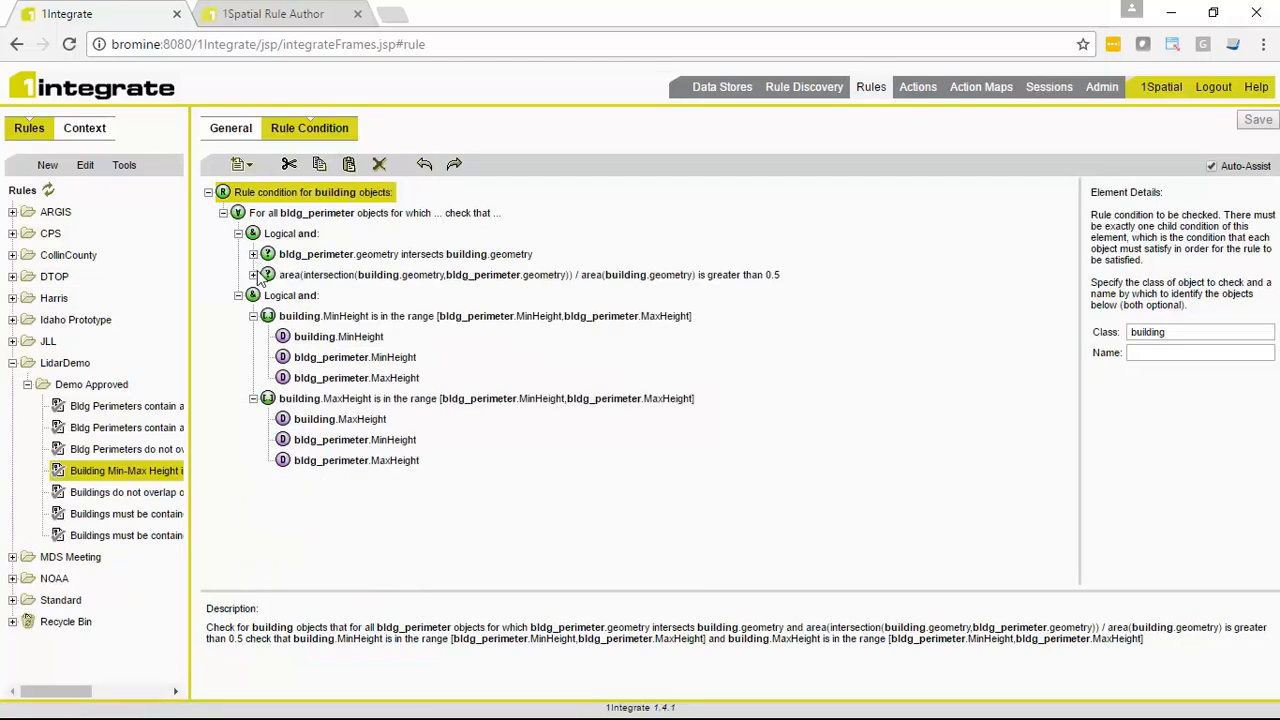
{"action": "left_click", "coordinate": [404, 319]}
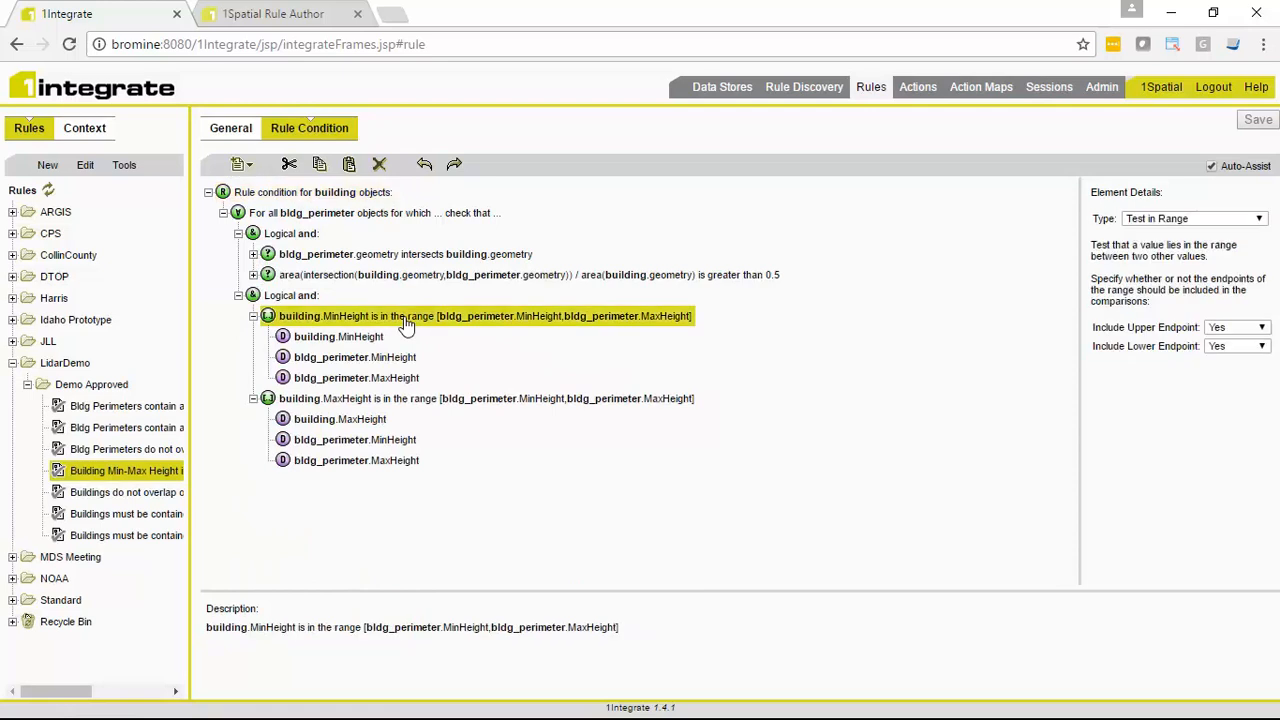
{"action": "left_click", "coordinate": [395, 401]}
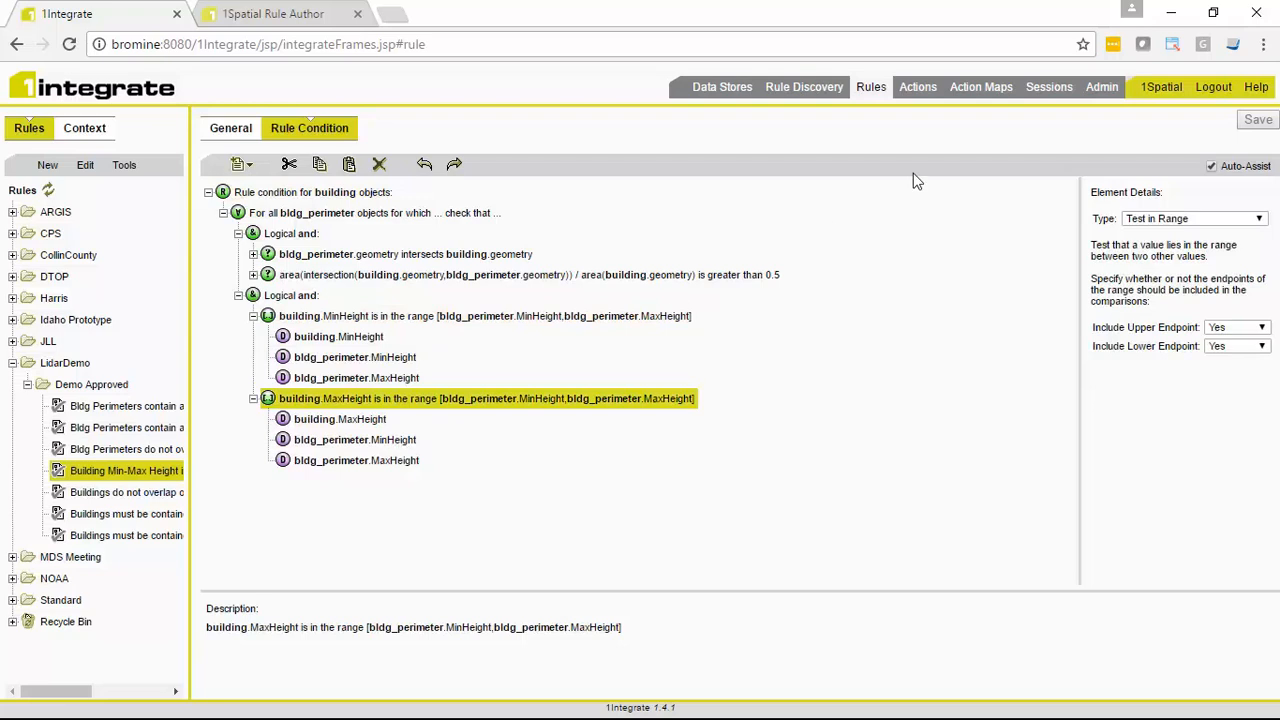
Step: Return to the session tasks, switch to the Markups map in ArcMap, and show the Markup2 layer with its legend expanded
{"action": "left_click", "coordinate": [1049, 97]}
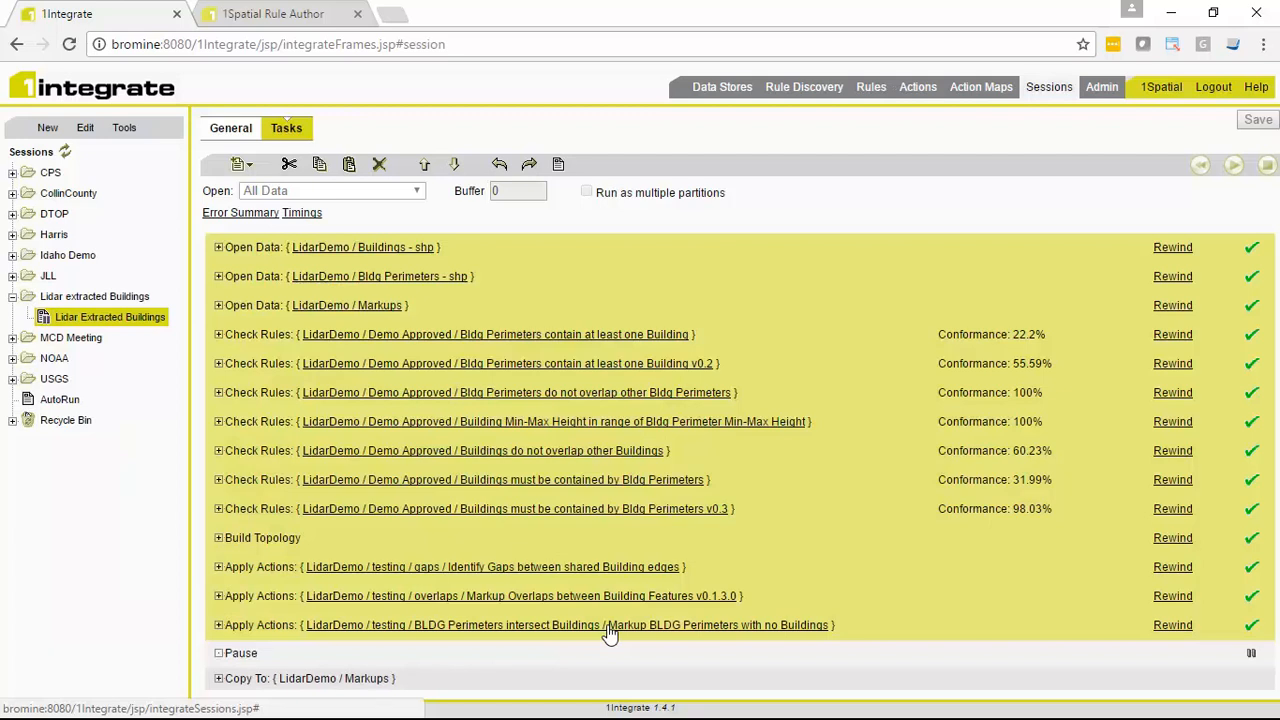
{"action": "left_click", "coordinate": [1181, 13]}
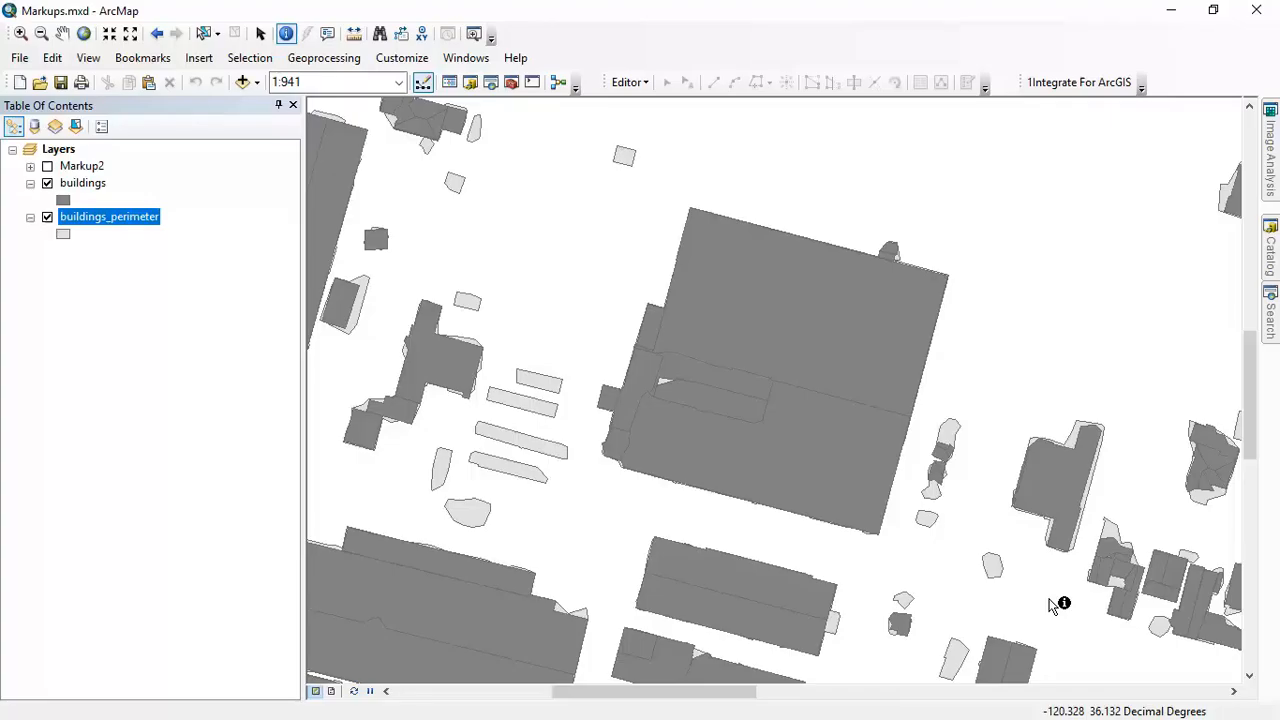
{"action": "left_click", "coordinate": [31, 167]}
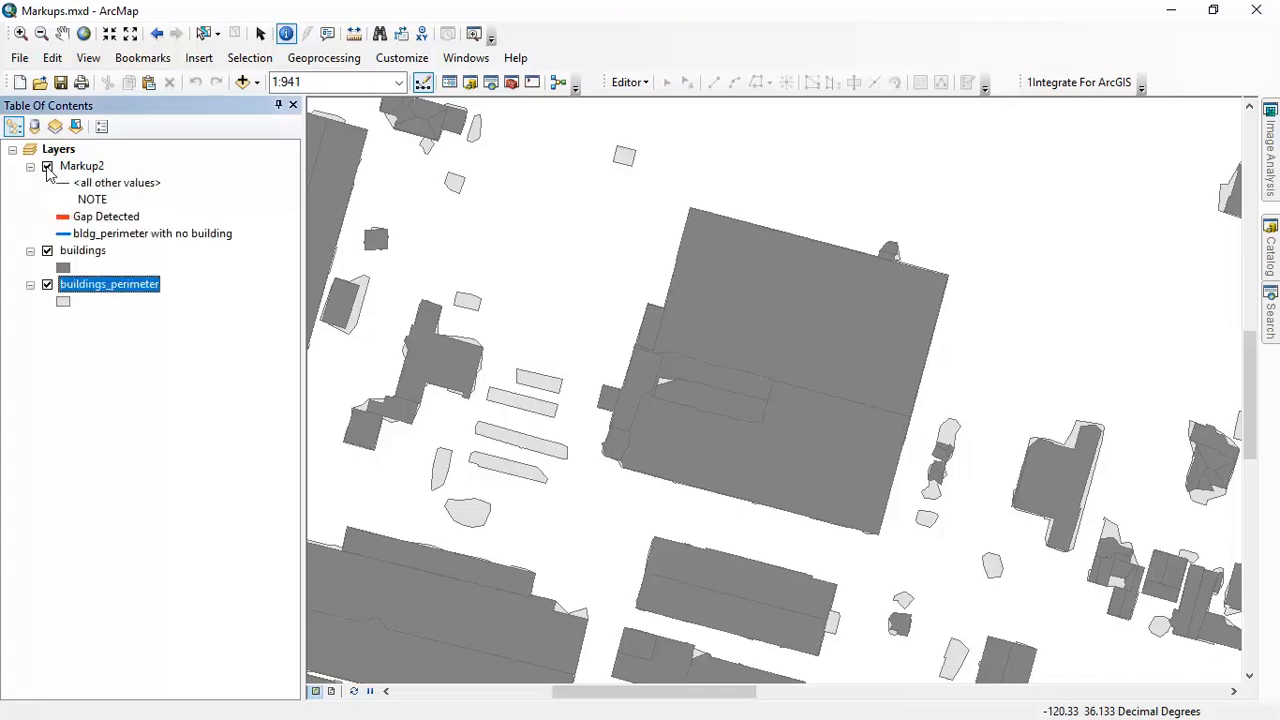
{"action": "left_click", "coordinate": [47, 167]}
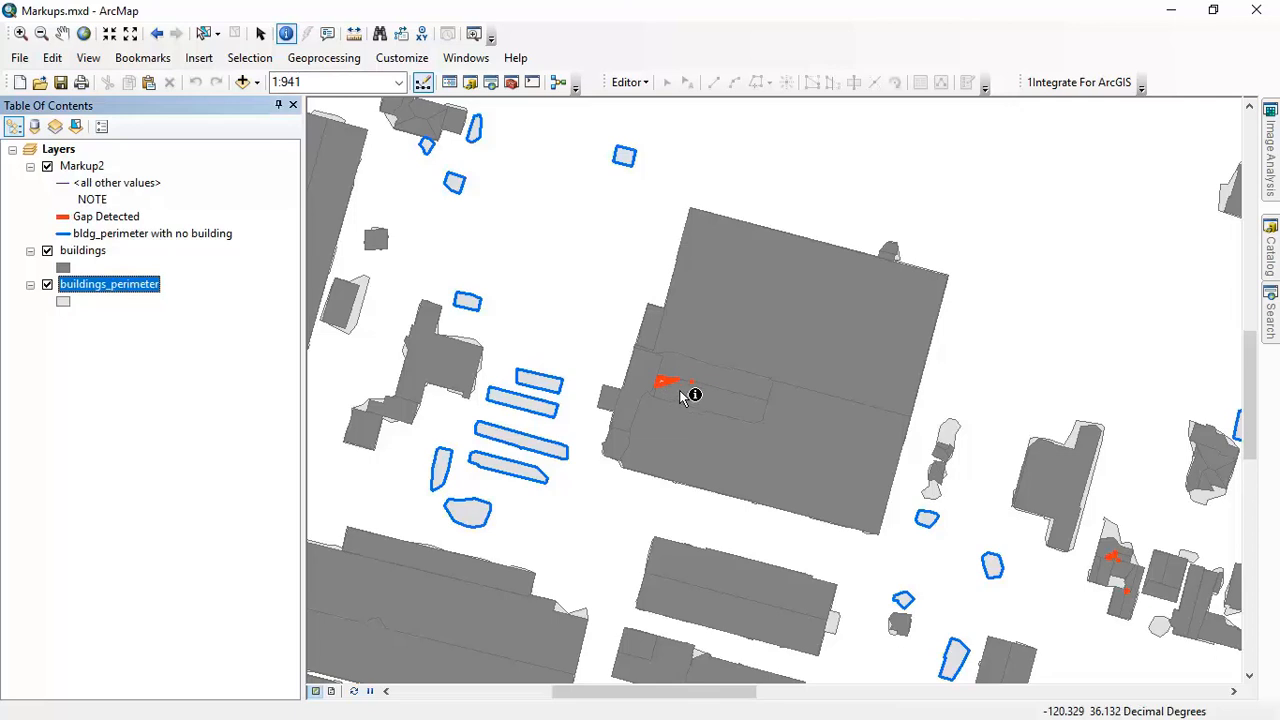
Step: Examine the detected gap markups inside the large central building up close and return to the overview of the surrounding buildings
{"action": "left_click", "coordinate": [20, 33]}
{"action": "left_click_drag", "start_coordinate": [632, 344], "coordinate": [752, 427]}
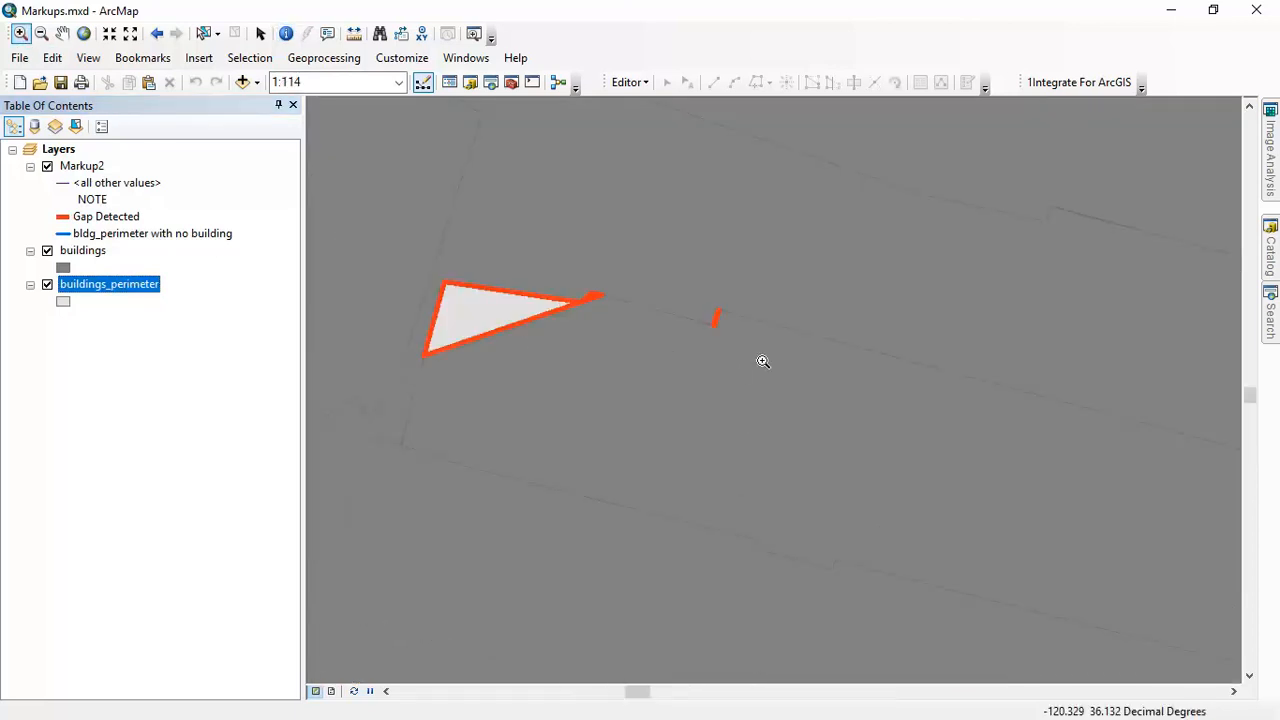
{"action": "left_click_drag", "start_coordinate": [689, 289], "coordinate": [763, 361]}
{"action": "left_click", "coordinate": [42, 34]}
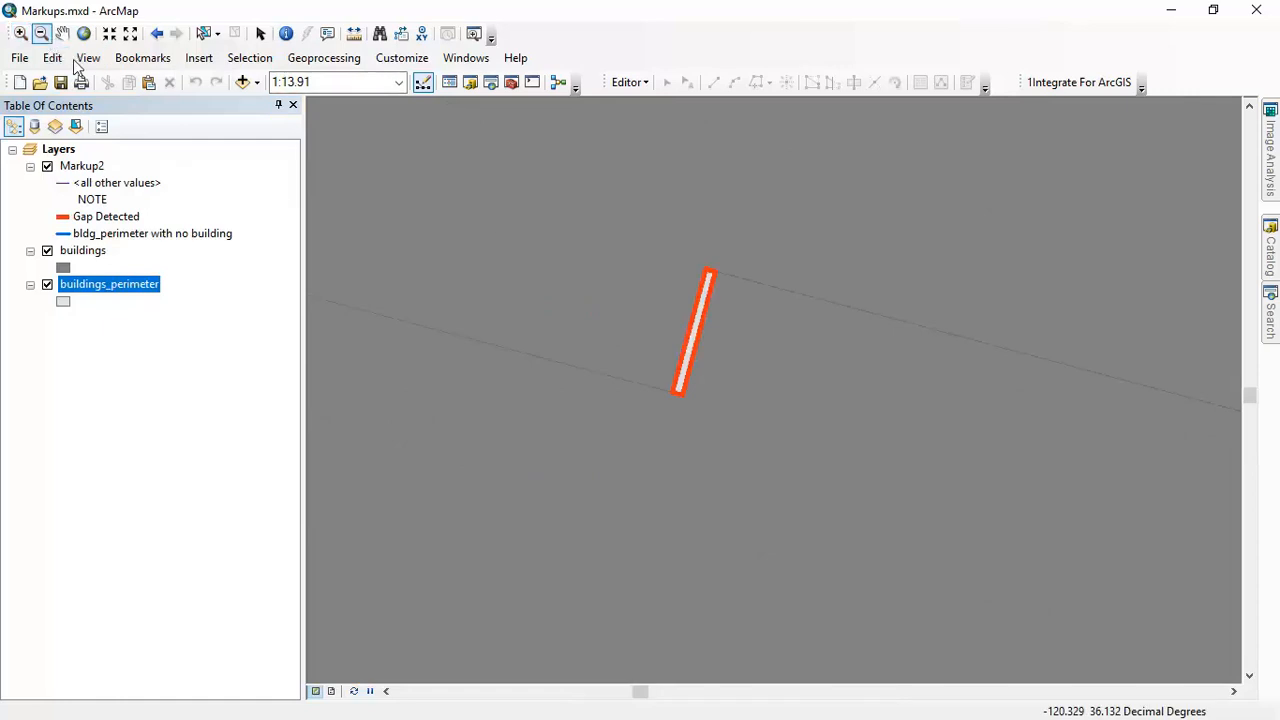
{"action": "left_click", "coordinate": [928, 500]}
{"action": "left_click", "coordinate": [776, 432]}
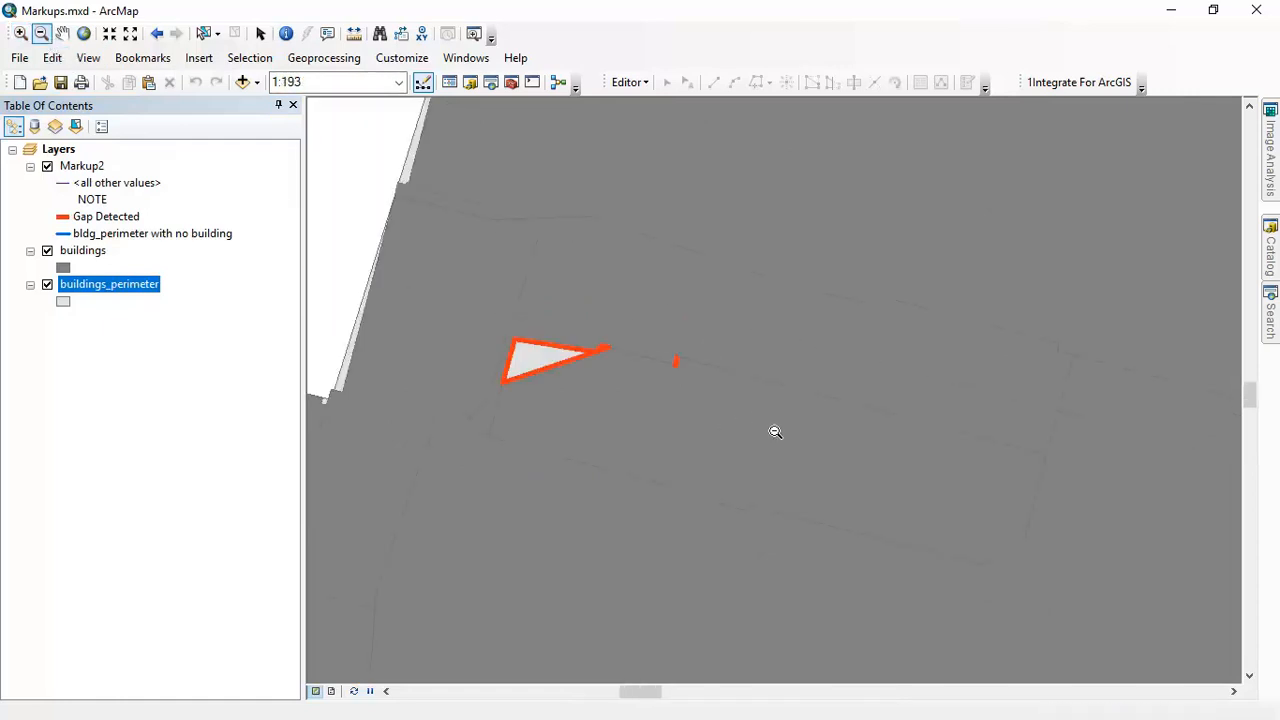
{"action": "left_click", "coordinate": [789, 460]}
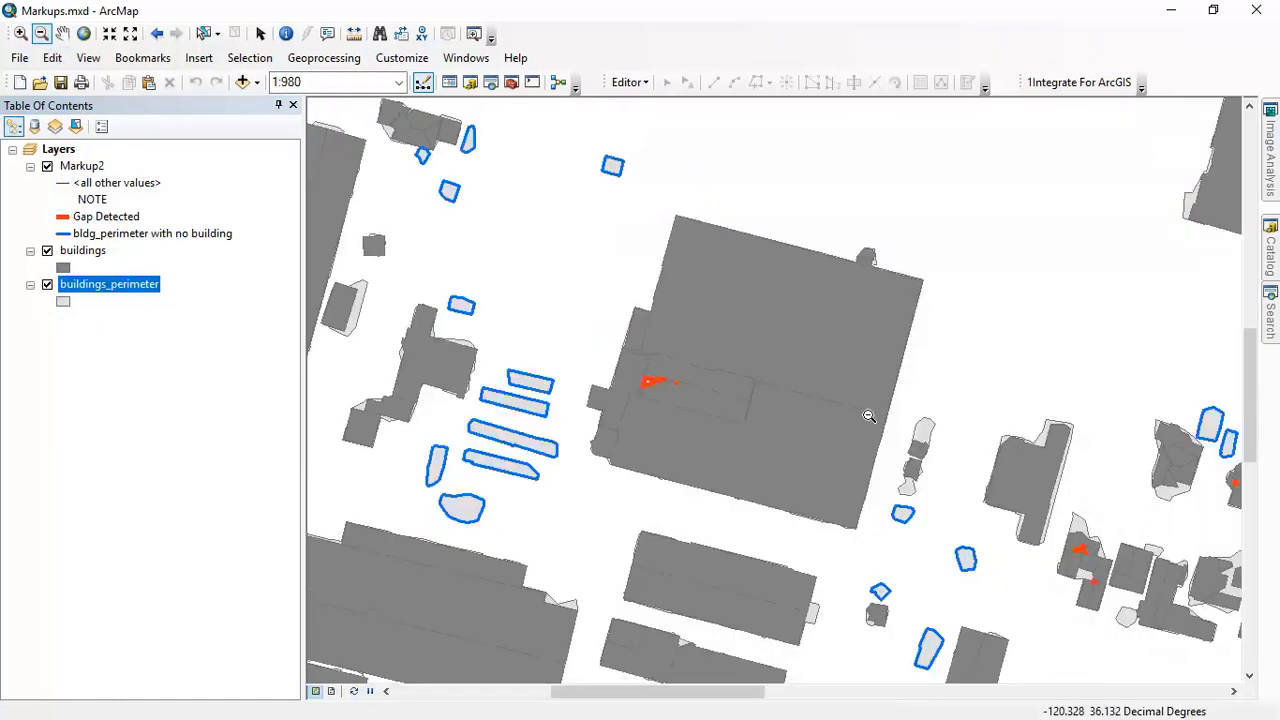
Step: Examine up close a detected gap in the small building cluster southeast of the large central building
{"action": "left_click", "coordinate": [20, 33]}
{"action": "left_click_drag", "start_coordinate": [1040, 516], "coordinate": [1148, 620]}
{"action": "left_click", "coordinate": [786, 486]}
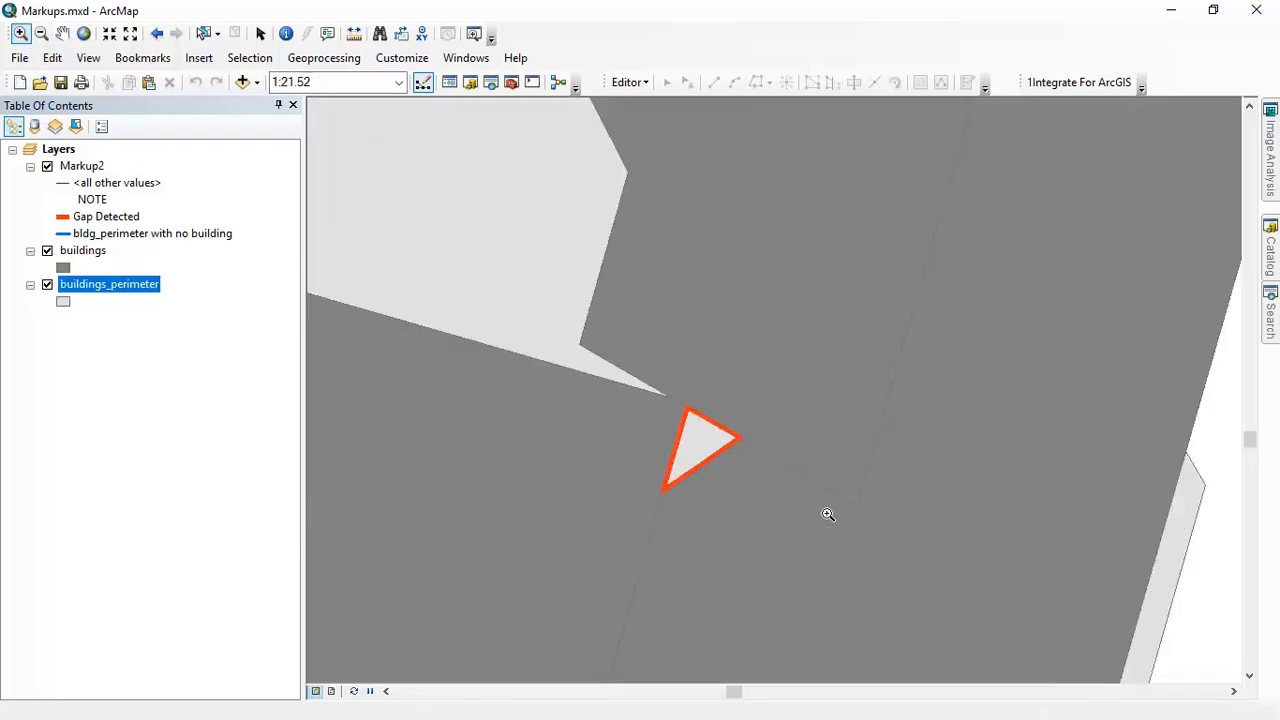
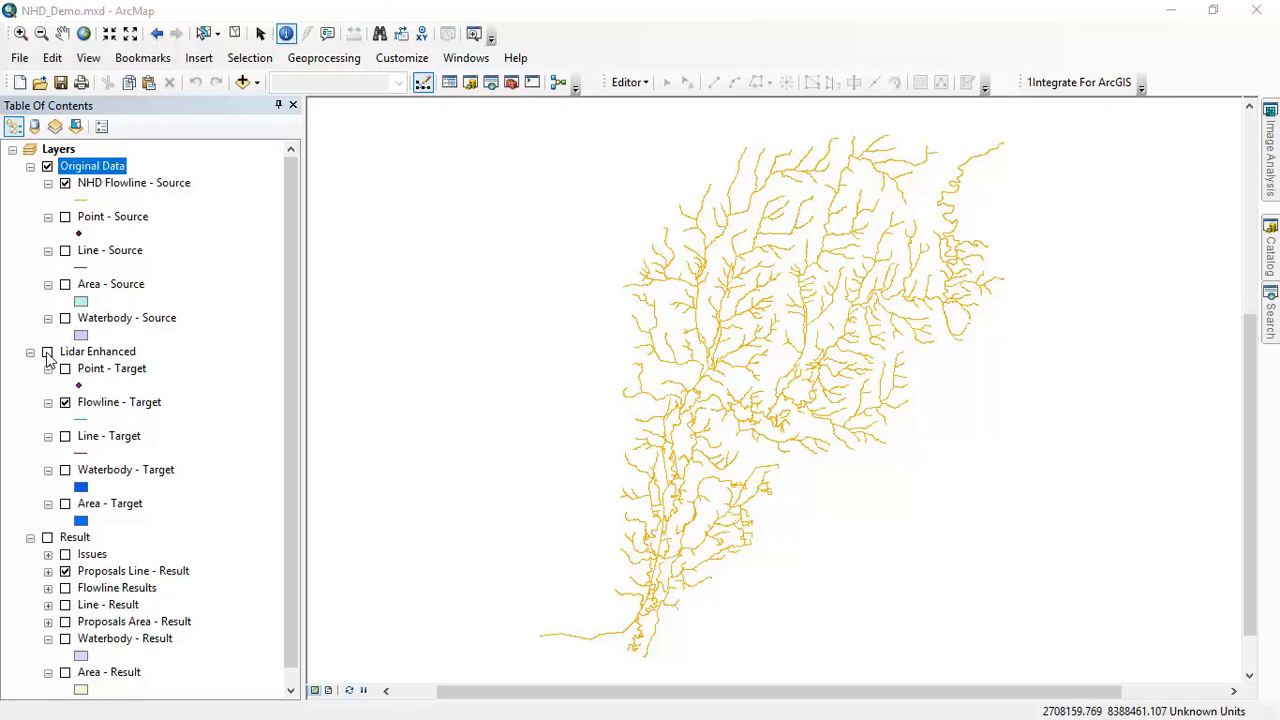
Step: In the NHD_Demo map, show the Lidar Enhanced group at the Full Extent bookmark and go to the Matching Examples bookmark
{"action": "left_click", "coordinate": [47, 354]}
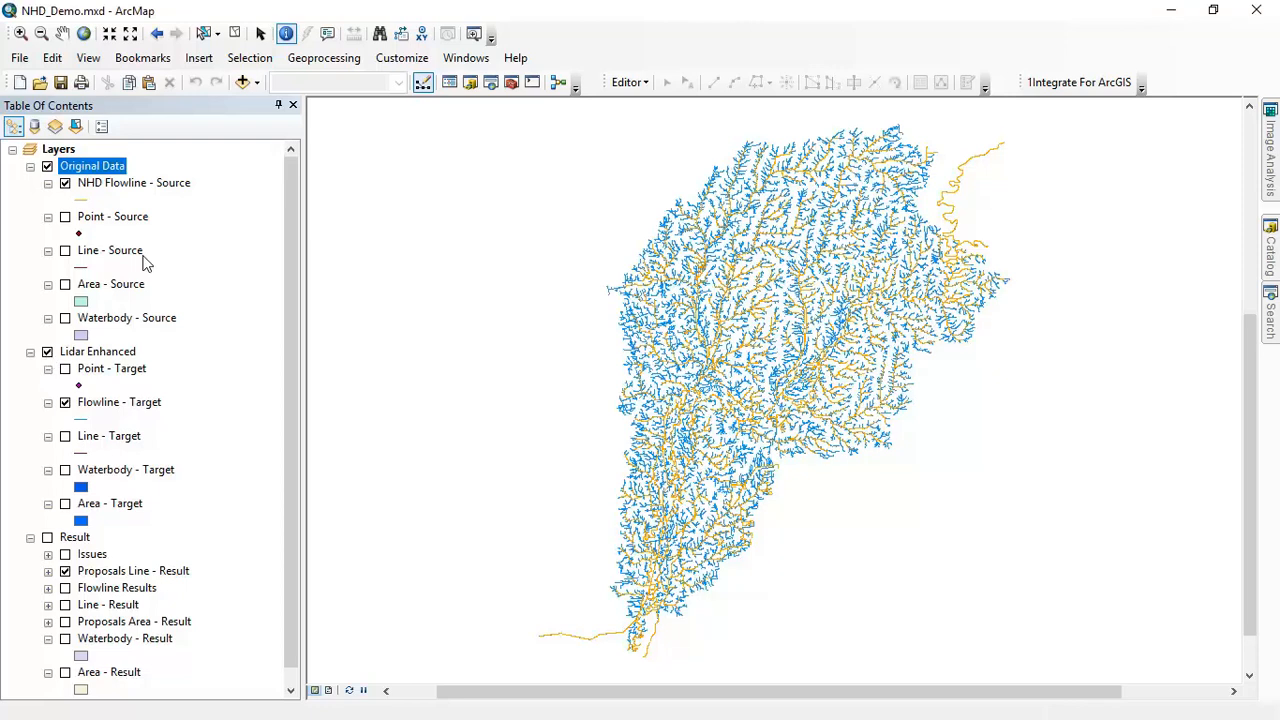
{"action": "left_click", "coordinate": [153, 60]}
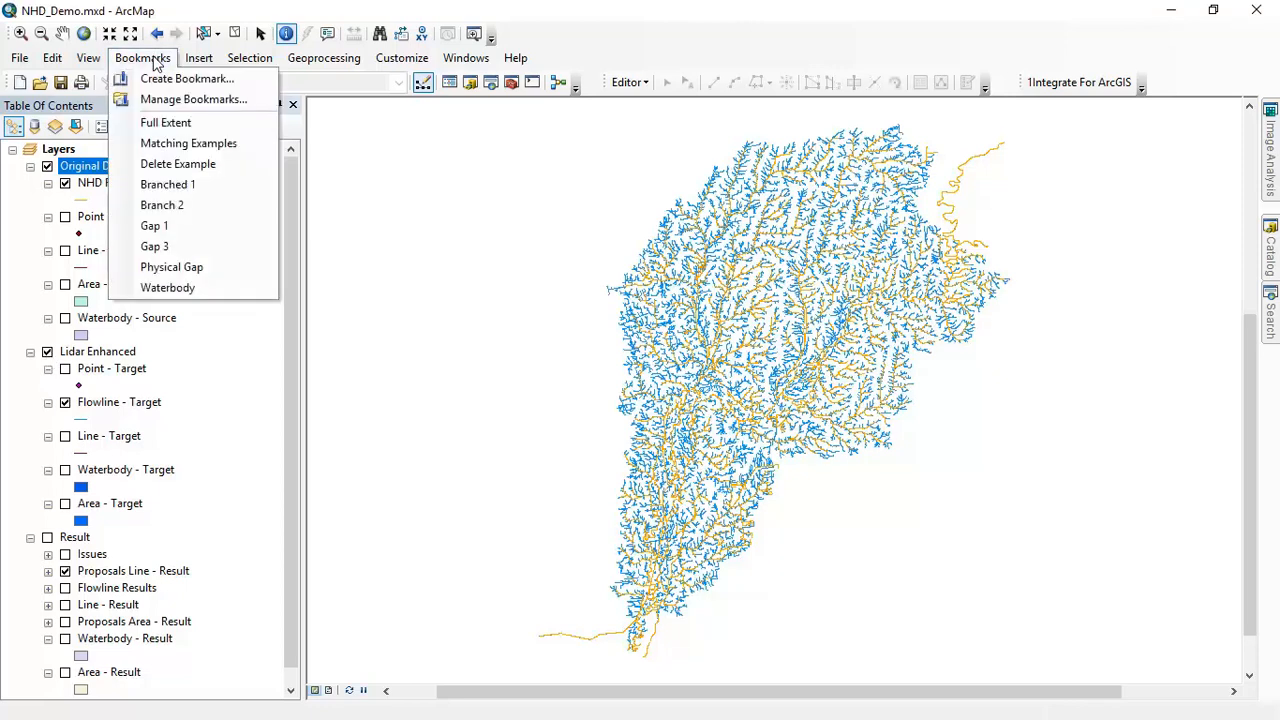
{"action": "left_click", "coordinate": [200, 123]}
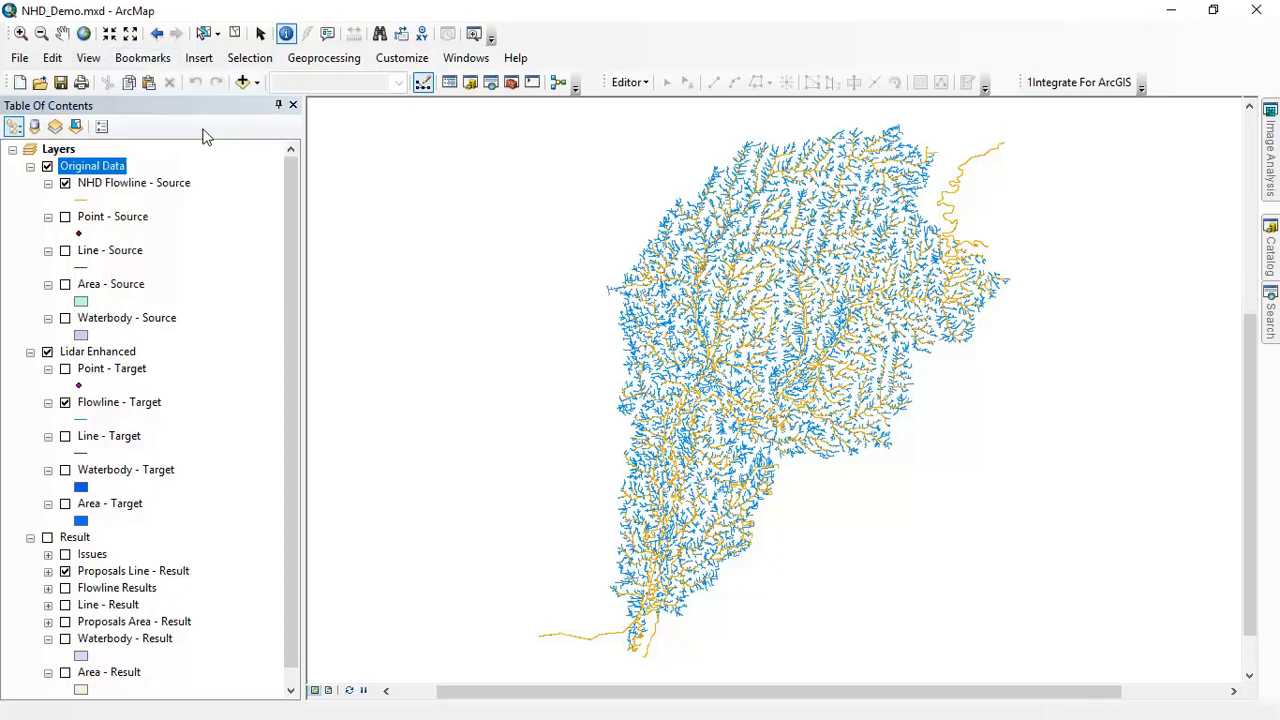
{"action": "left_click", "coordinate": [143, 57]}
{"action": "left_click", "coordinate": [184, 143]}
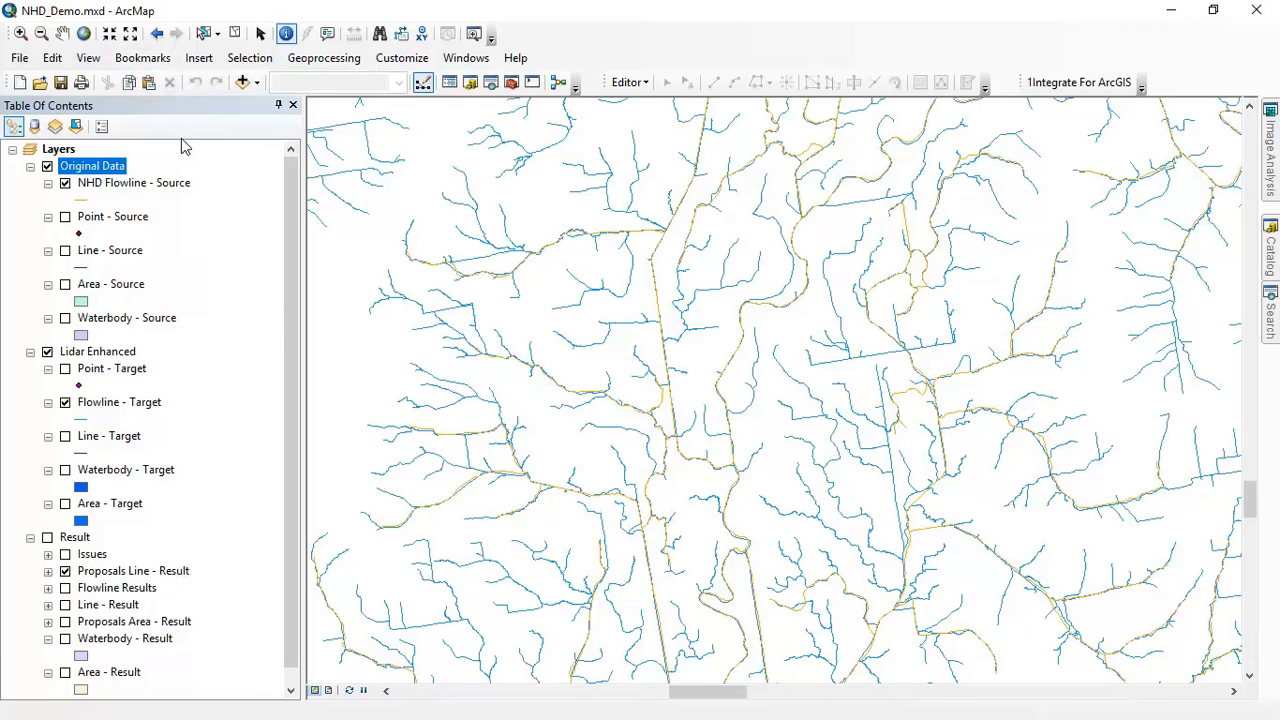
Step: Identify the lidar-enhanced flowline along the river bend near the centre of the Matching Examples area
{"action": "left_click", "coordinate": [20, 33]}
{"action": "left_click_drag", "start_coordinate": [721, 294], "coordinate": [773, 369]}
{"action": "left_click", "coordinate": [286, 33]}
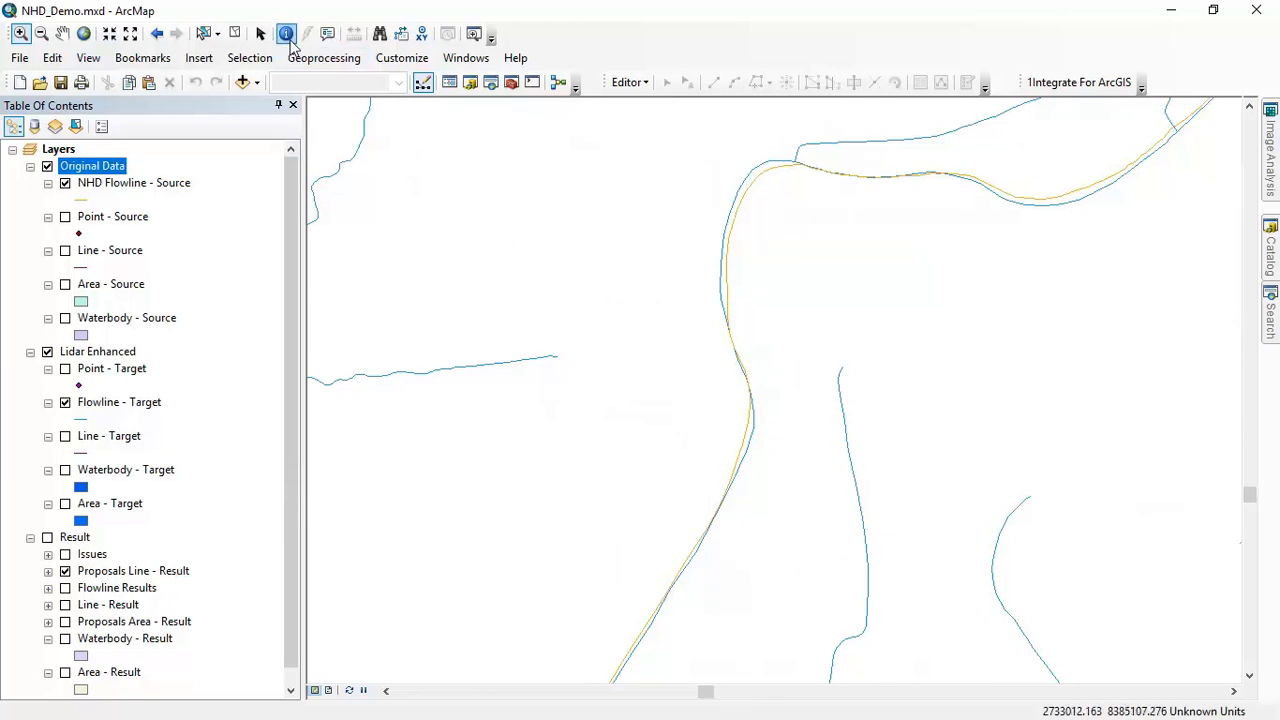
{"action": "left_click", "coordinate": [731, 219]}
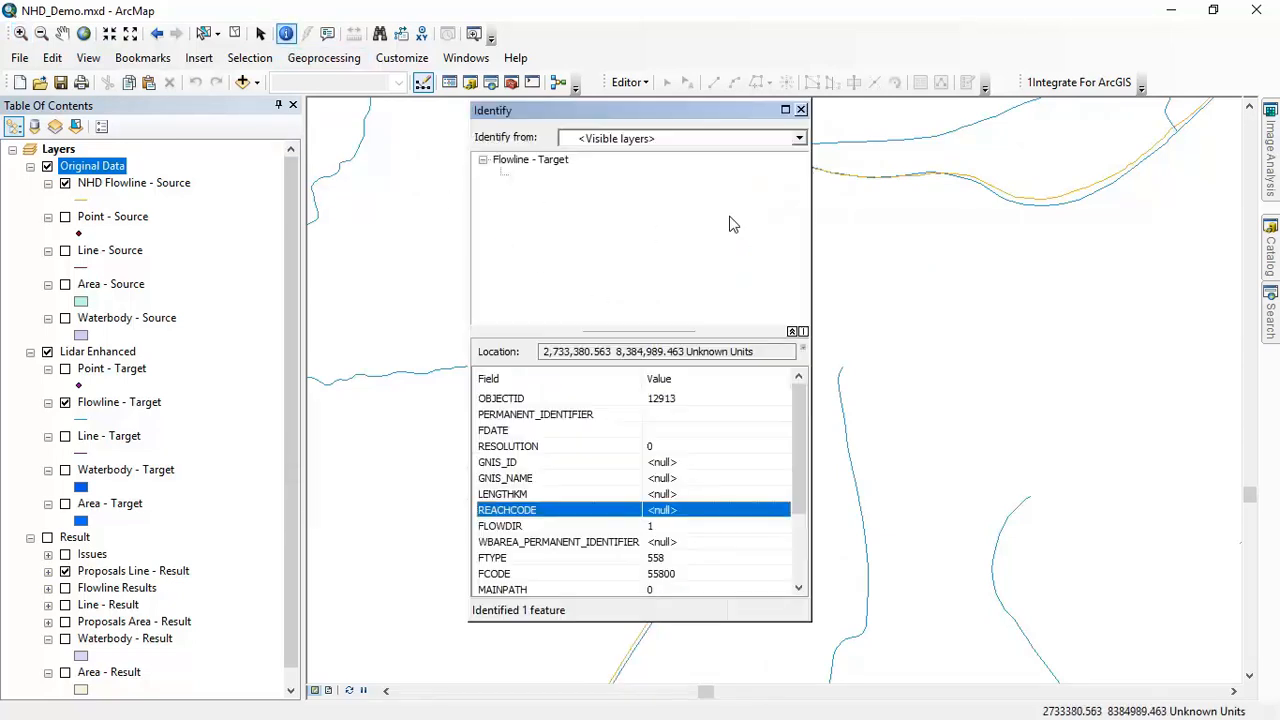
Step: Identify the overlapping source and target flowlines east of the bend and inspect their GNIS_NAME and REACHCODE attributes
{"action": "left_click", "coordinate": [903, 174]}
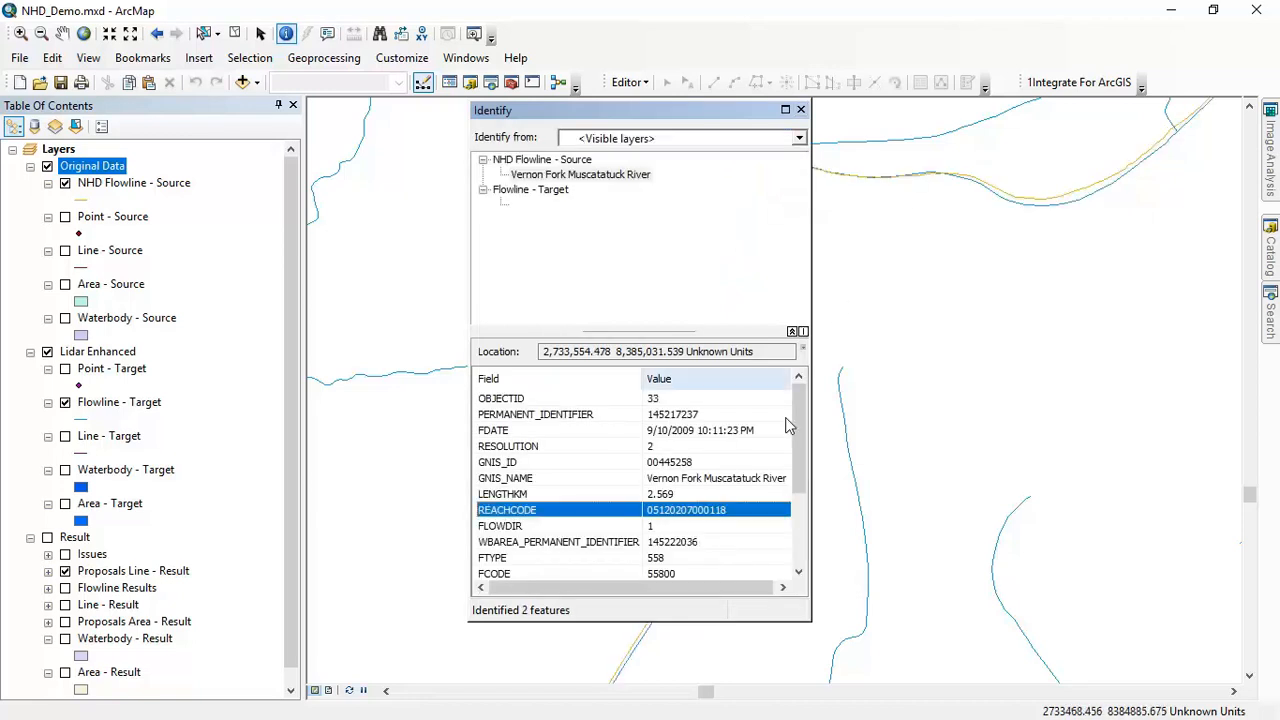
{"action": "left_click", "coordinate": [558, 480]}
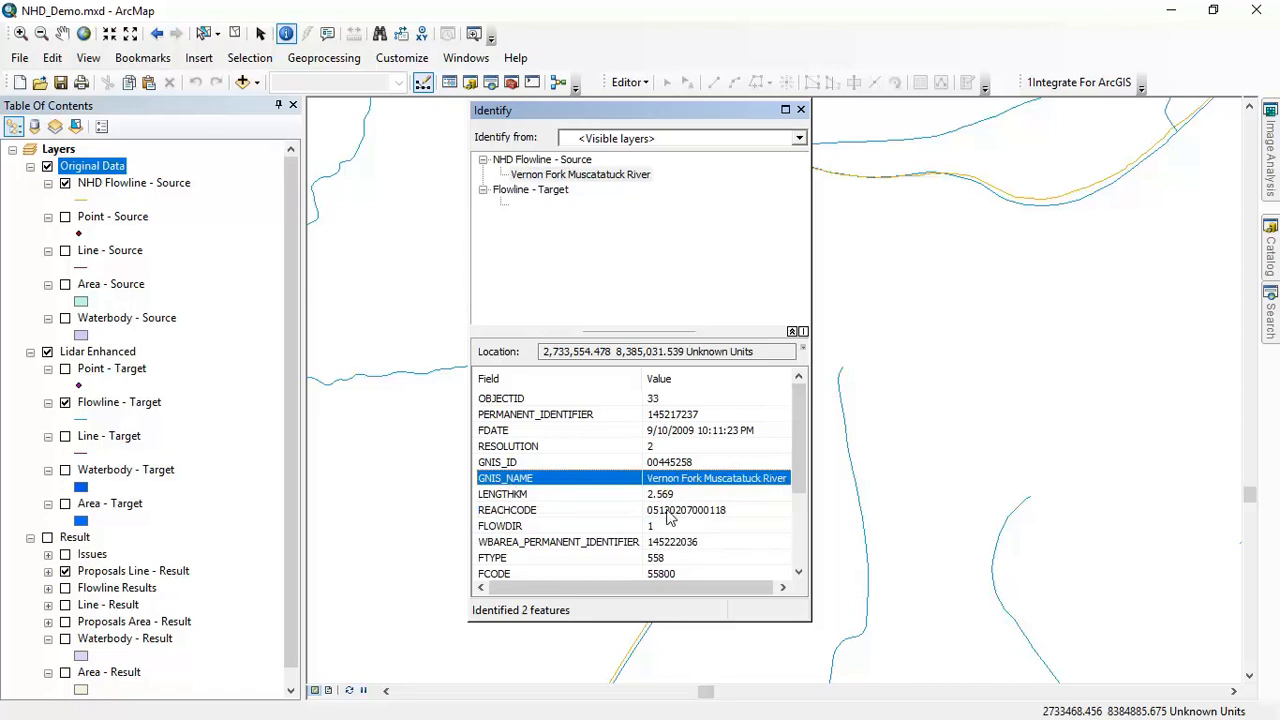
{"action": "left_click", "coordinate": [712, 516]}
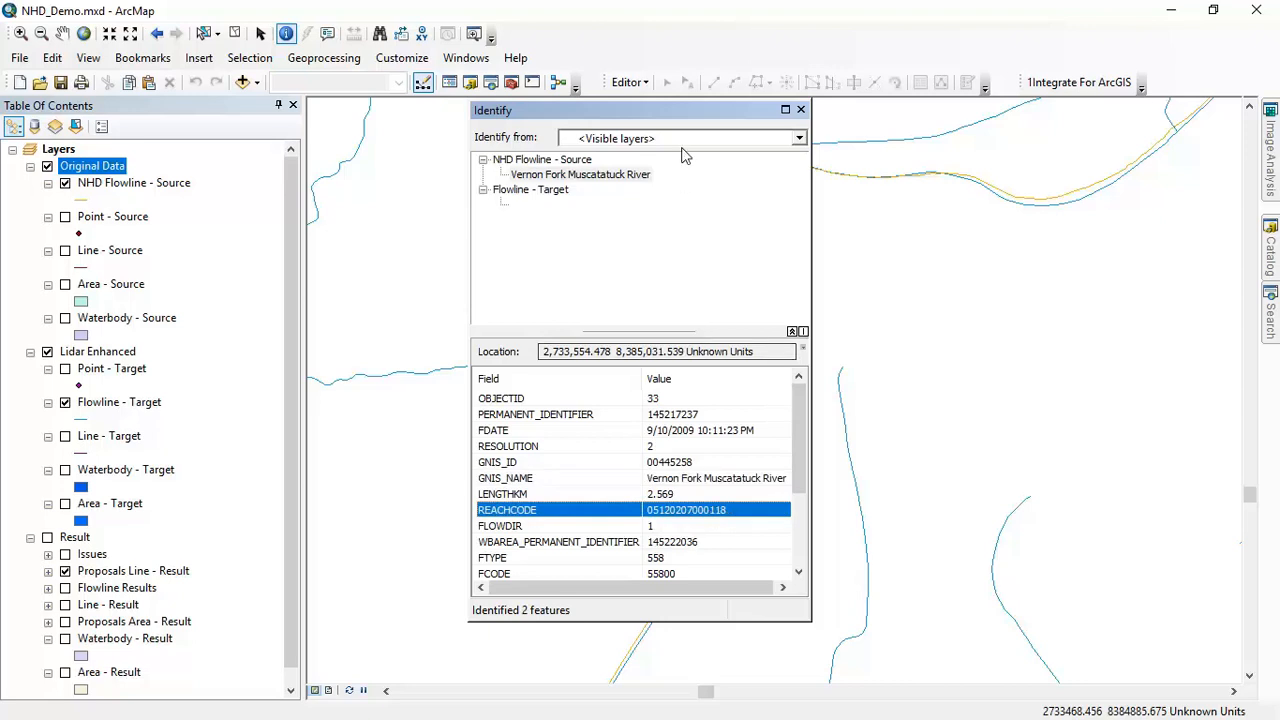
{"action": "left_click_drag", "start_coordinate": [685, 117], "coordinate": [464, 156]}
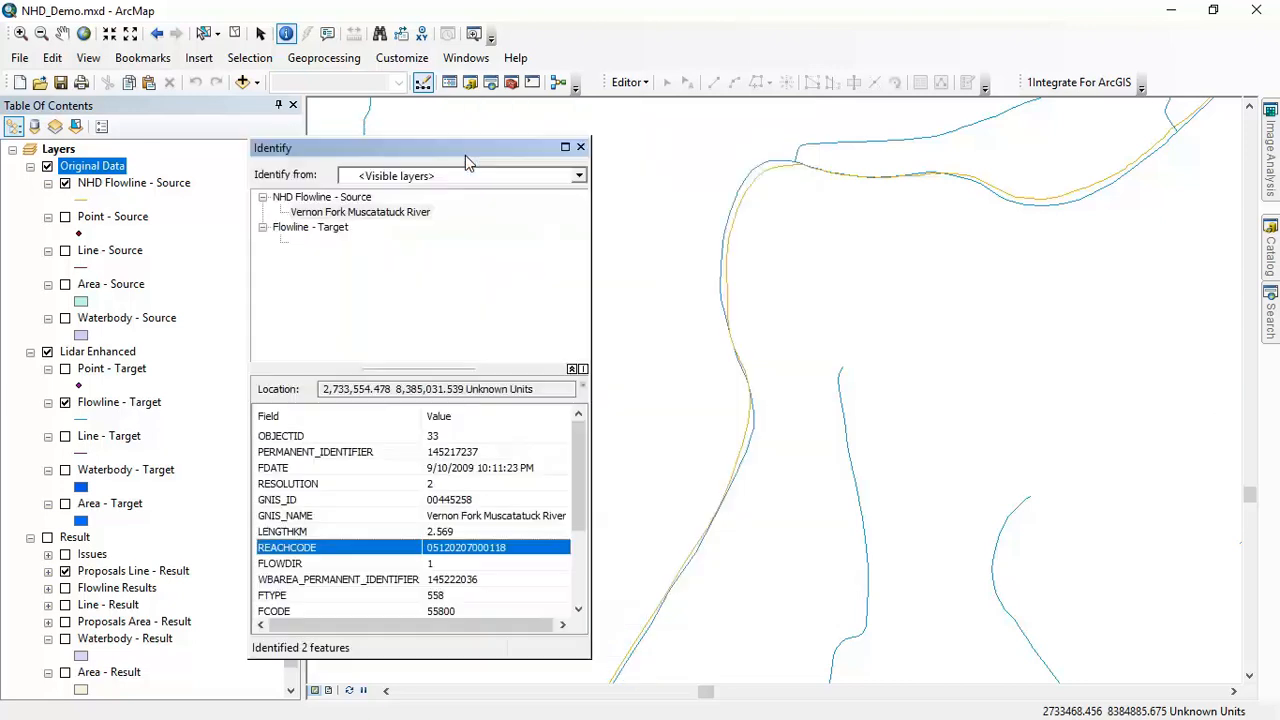
{"action": "left_click", "coordinate": [289, 242]}
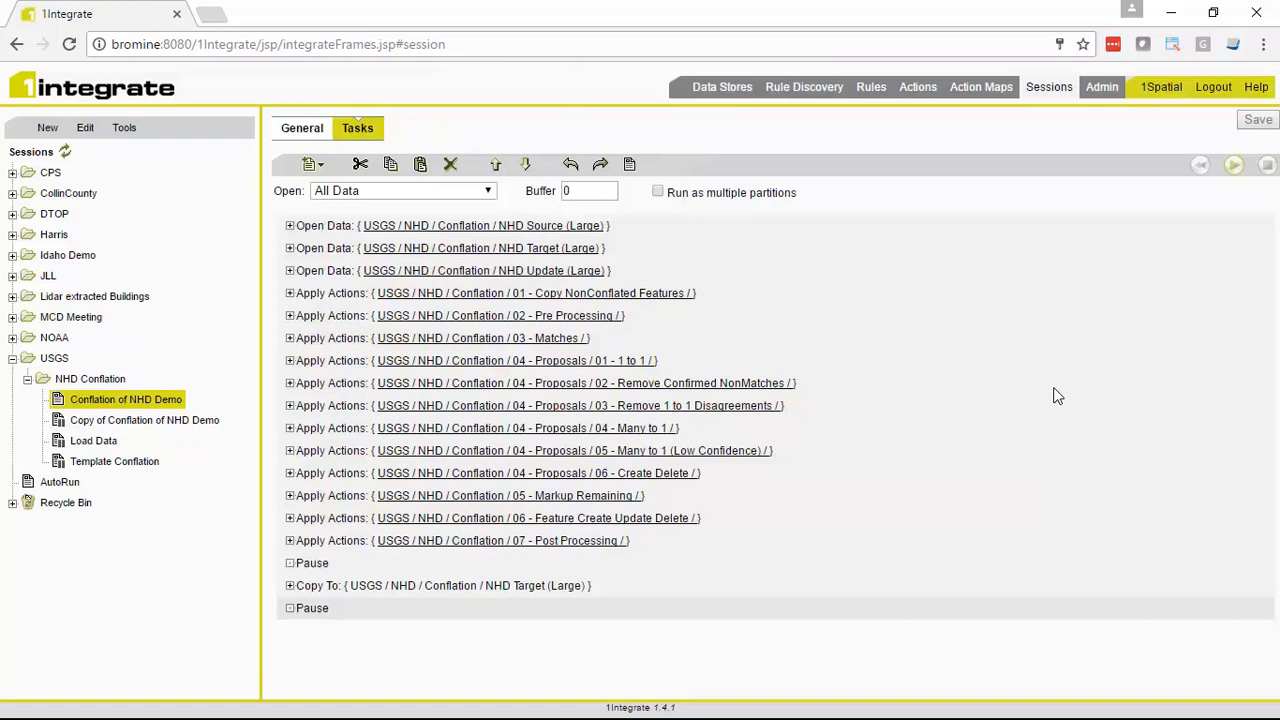
Step: In 1Integrate, run the Conflation of NHD Demo session and open the NHD Flowline matching action Compare Base against Update 2
{"action": "left_click", "coordinate": [1233, 164]}
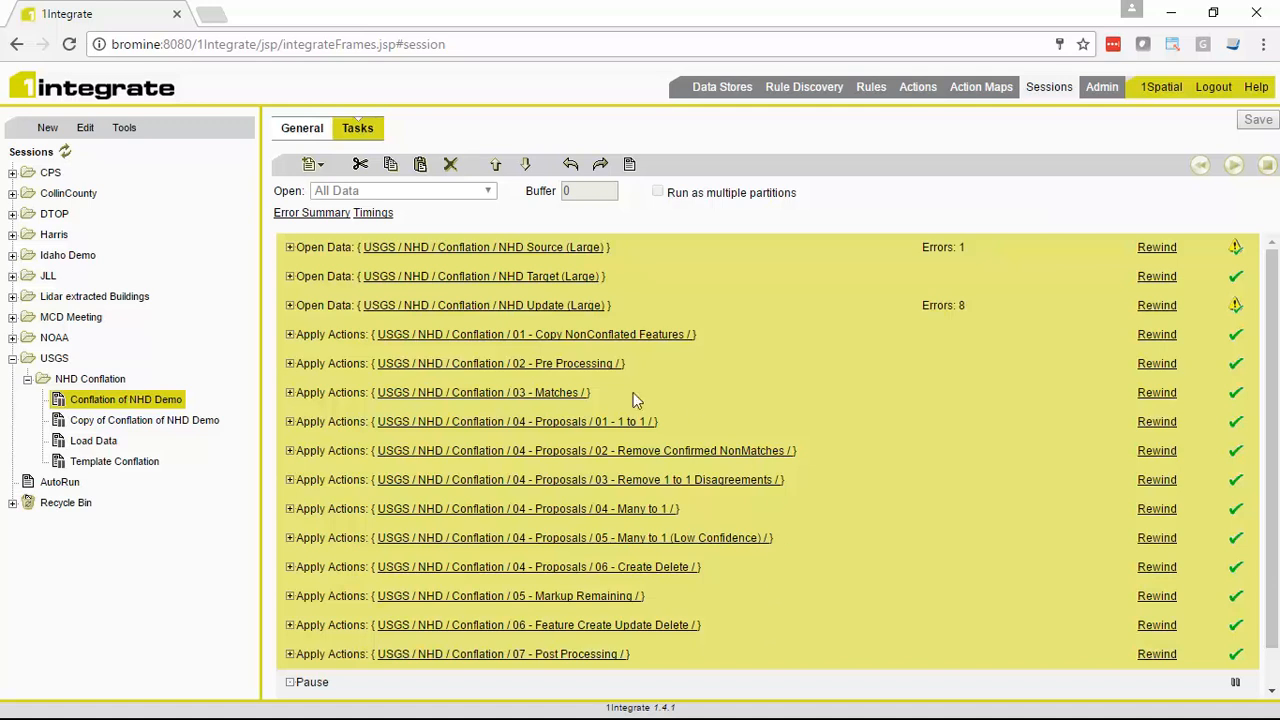
{"action": "left_click", "coordinate": [547, 400]}
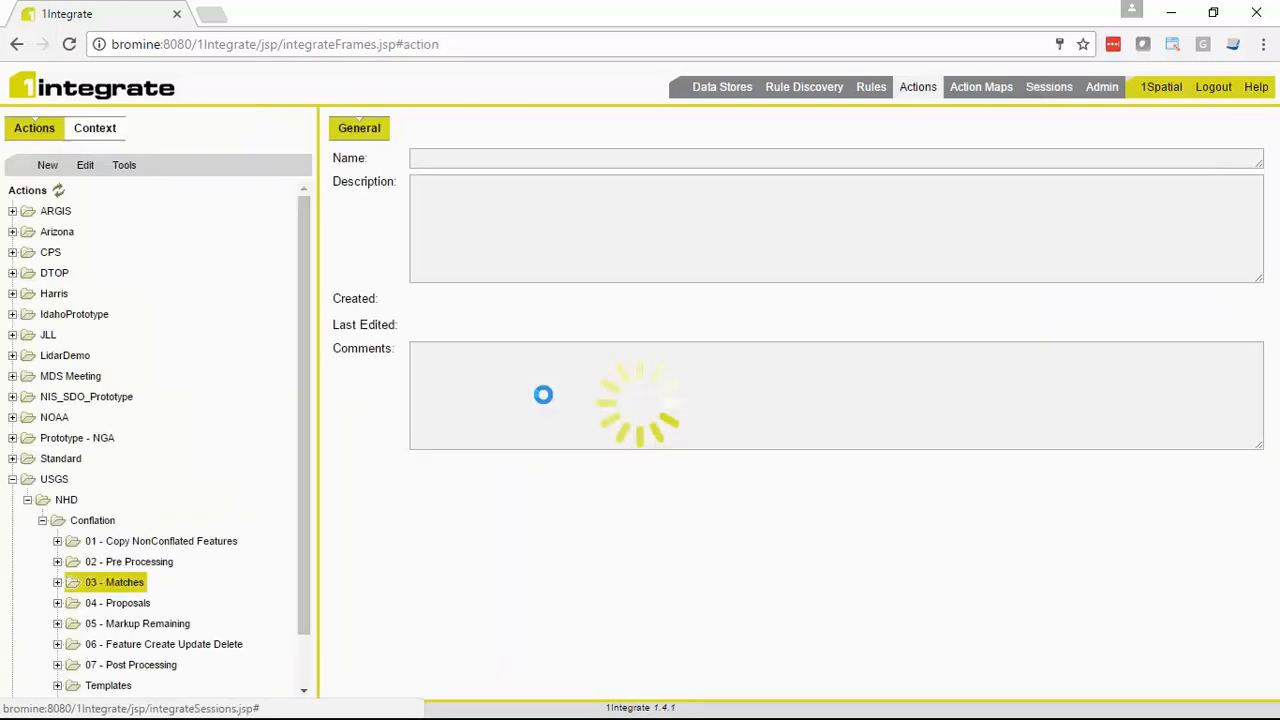
{"action": "left_click", "coordinate": [57, 582]}
{"action": "left_click_drag", "start_coordinate": [300, 536], "coordinate": [298, 612]}
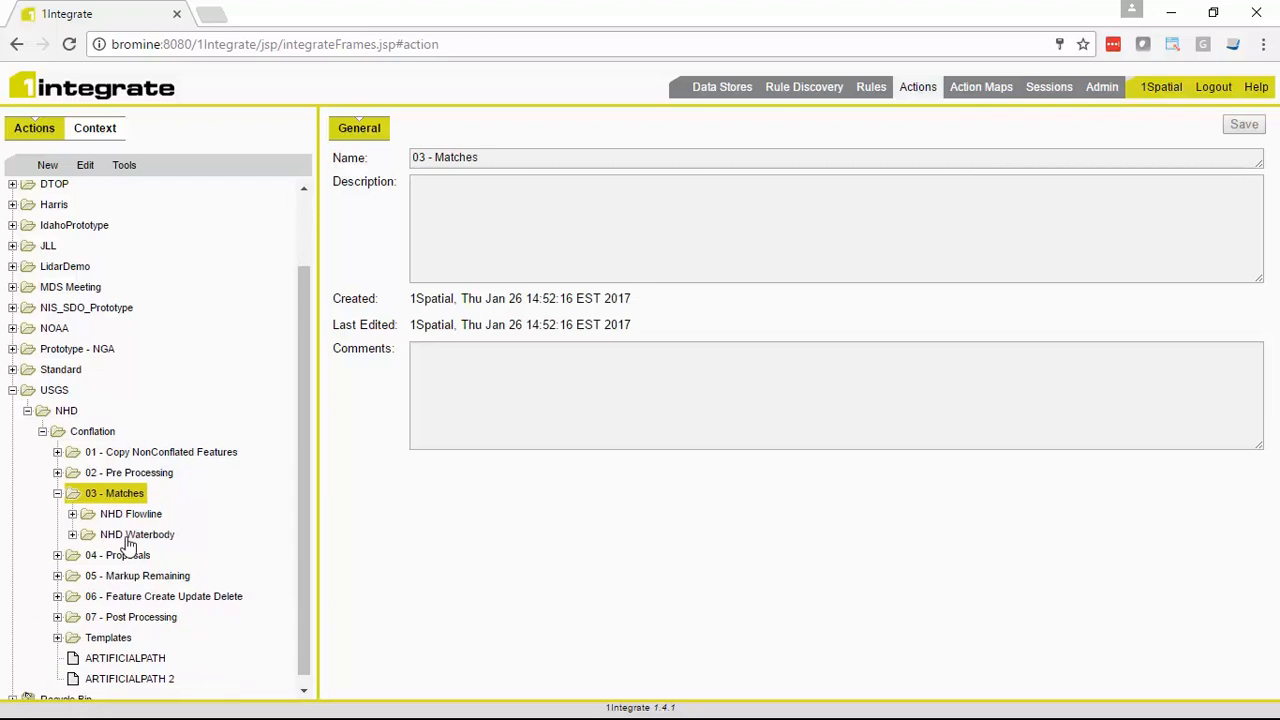
{"action": "left_click", "coordinate": [72, 514]}
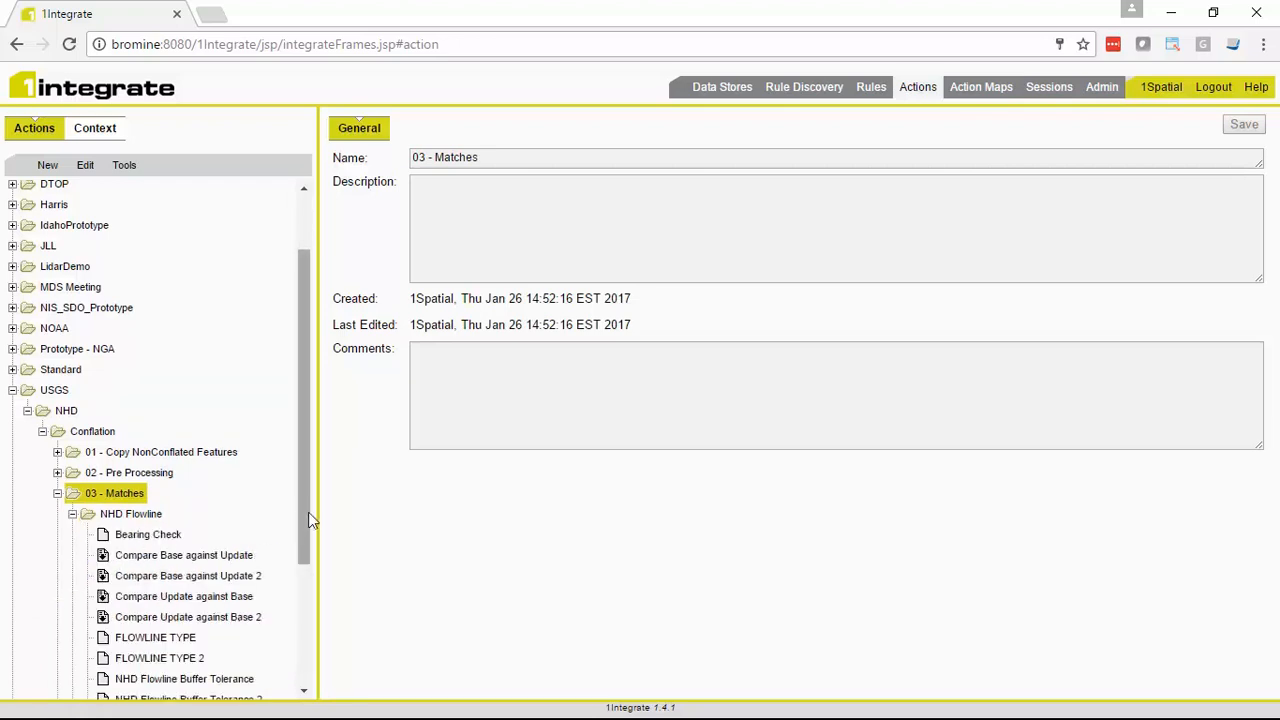
{"action": "left_click", "coordinate": [228, 578]}
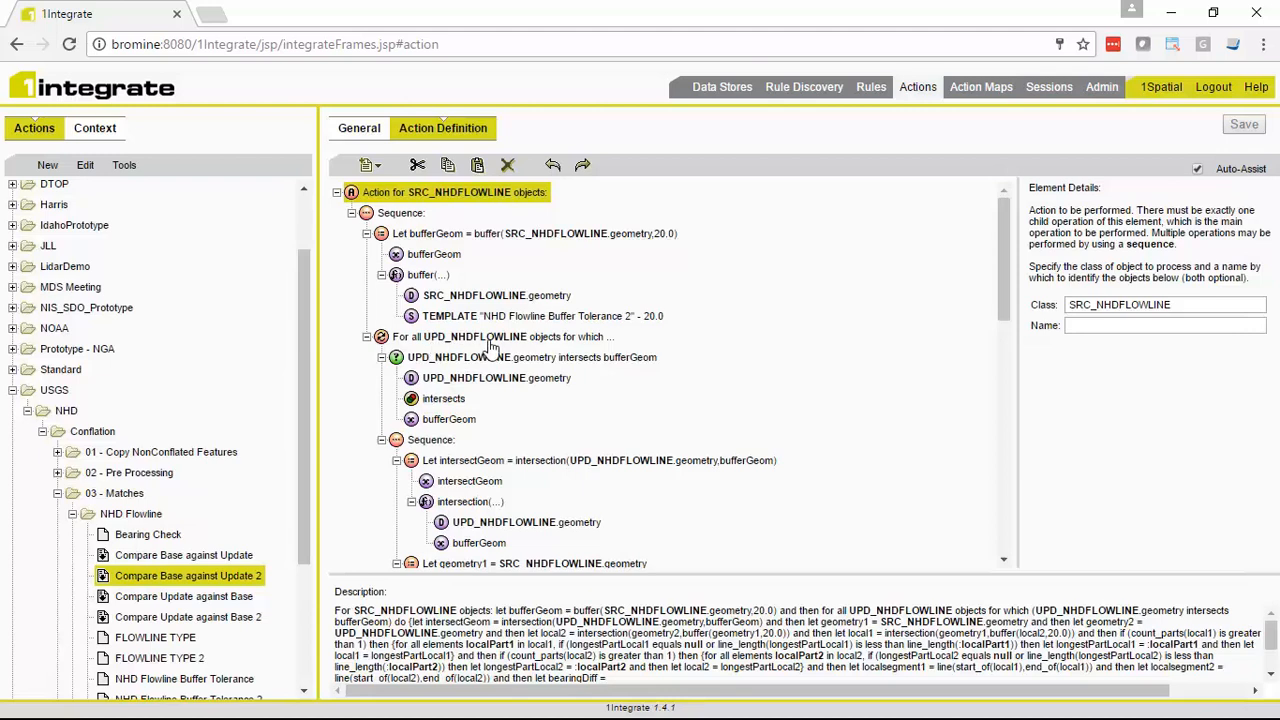
Step: Review the action definition from the buffer tolerance template through the MATCH.CONFIDENCE assignment to the final MATCH attributes
{"action": "left_click", "coordinate": [646, 318]}
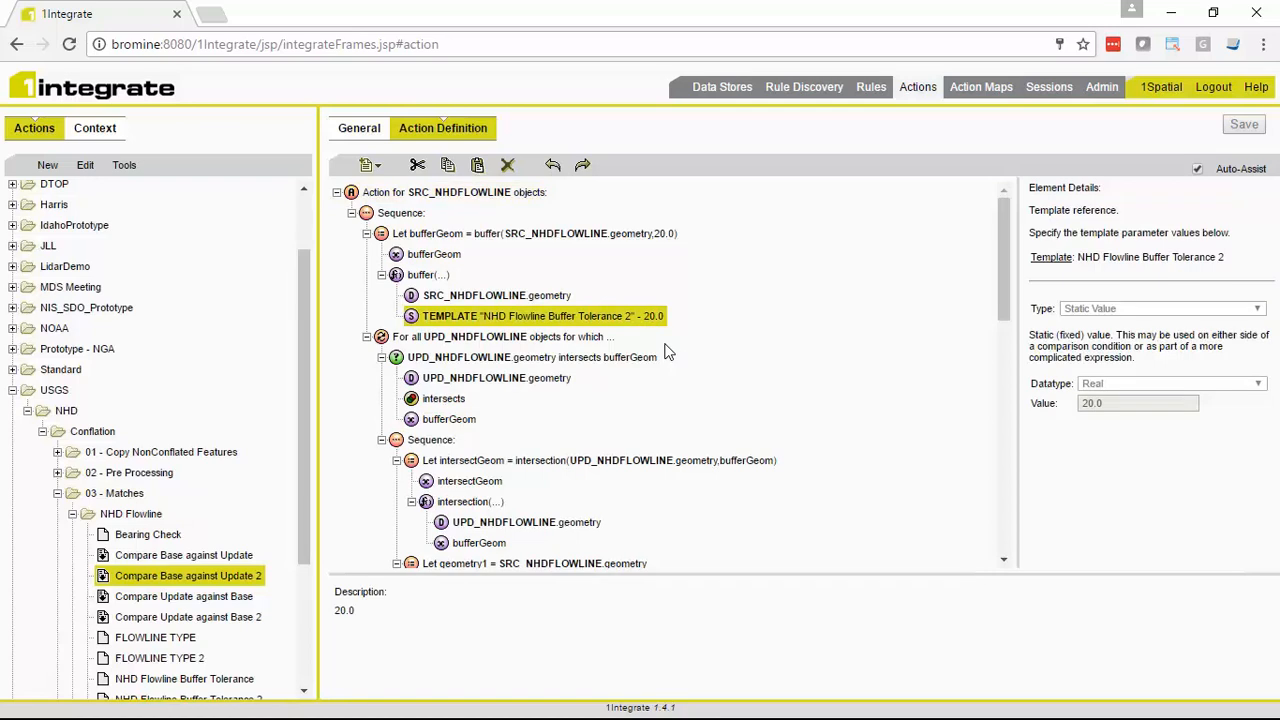
{"action": "scroll", "coordinate": [670, 355], "scroll_direction": "down", "scroll_amount": 6}
{"action": "scroll", "coordinate": [697, 367], "scroll_direction": "down", "scroll_amount": 2}
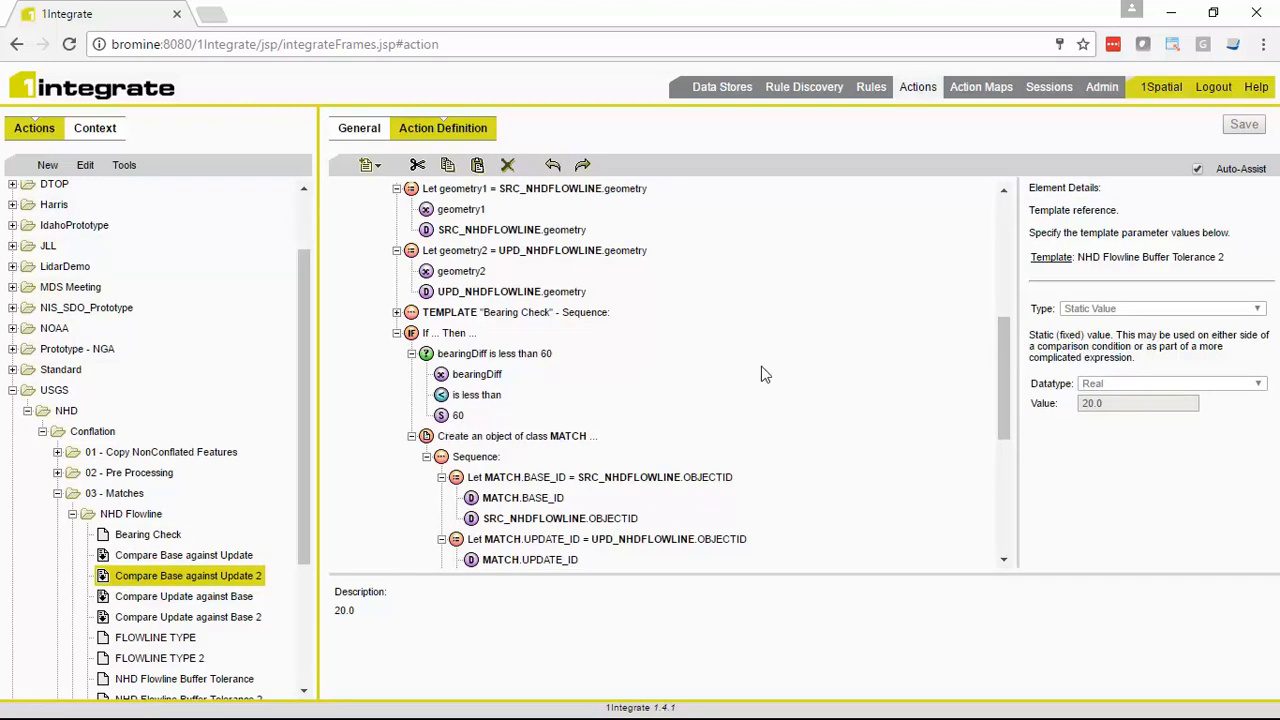
{"action": "scroll", "coordinate": [761, 368], "scroll_direction": "down", "scroll_amount": 3}
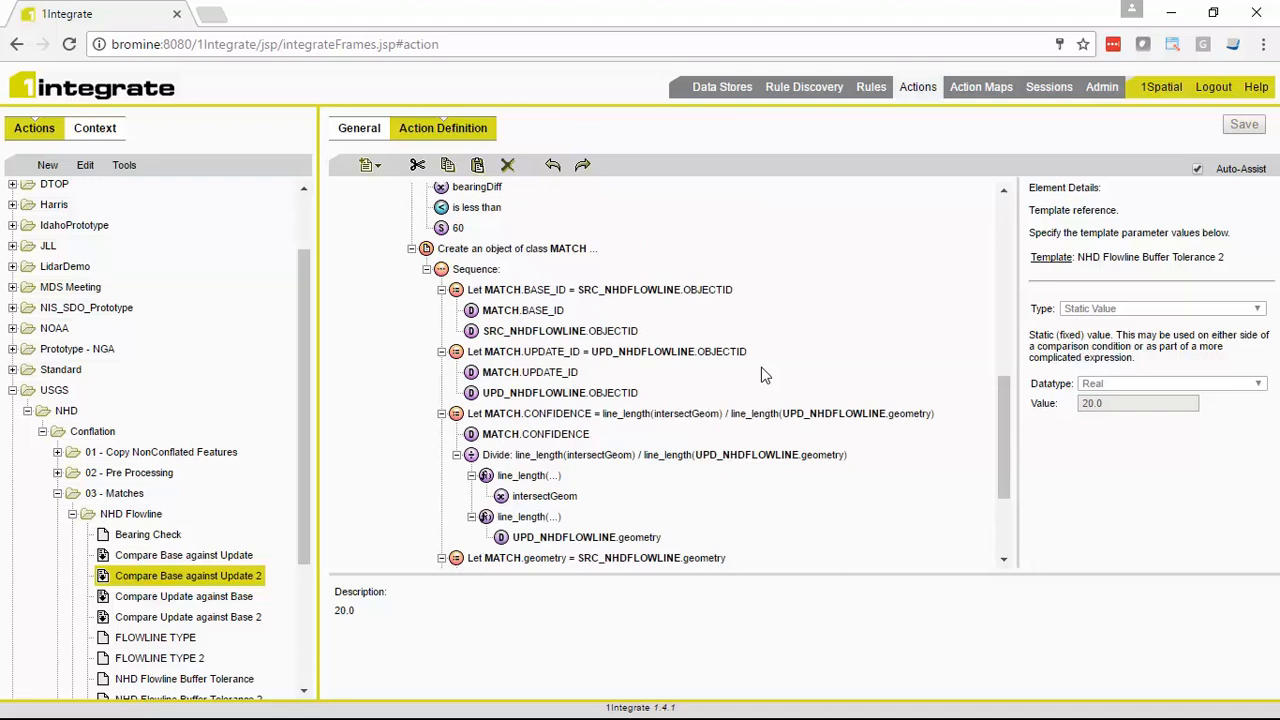
{"action": "scroll", "coordinate": [761, 375], "scroll_direction": "down", "scroll_amount": 2}
{"action": "left_click", "coordinate": [532, 322]}
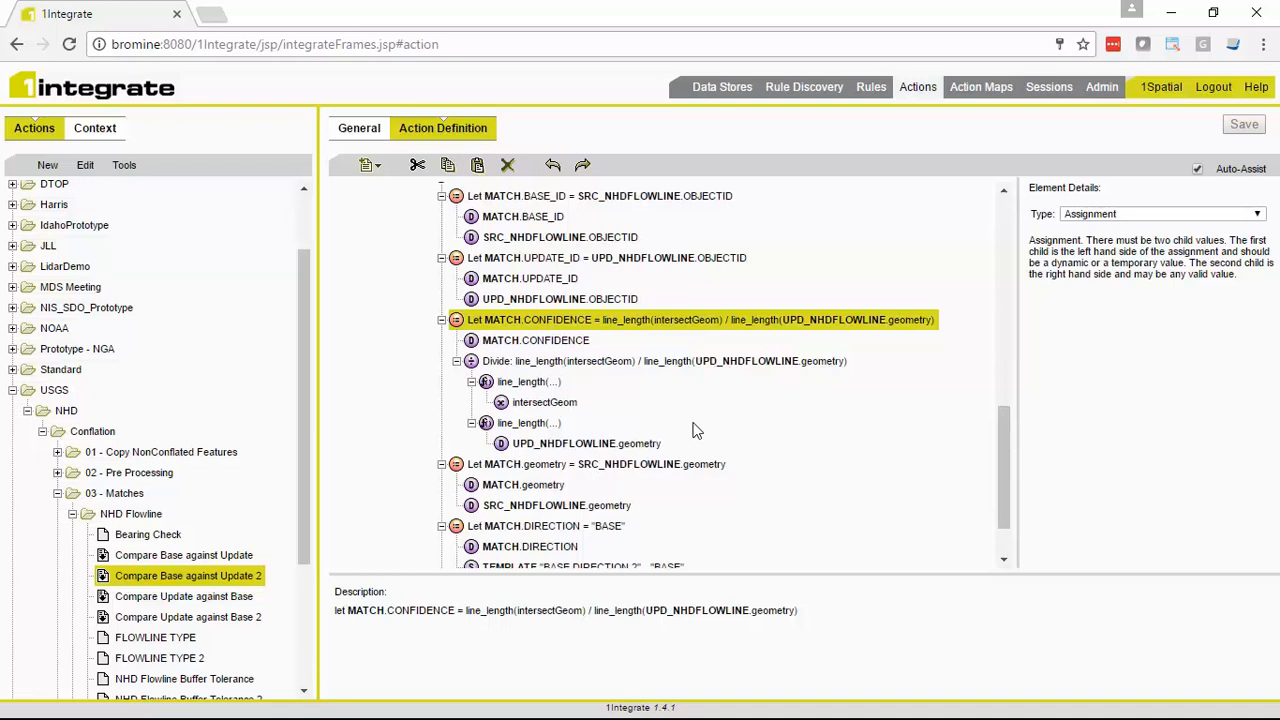
{"action": "scroll", "coordinate": [692, 430], "scroll_direction": "down", "scroll_amount": 1}
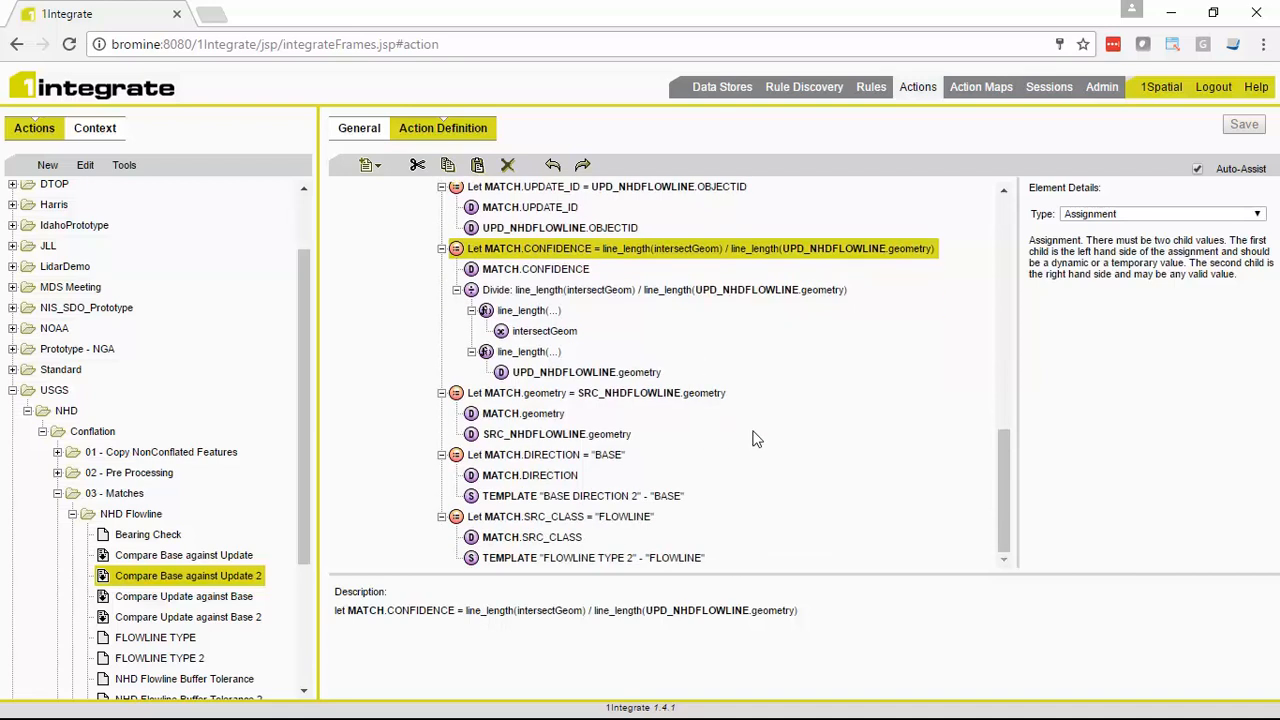
Step: Return to the session tasks, switch to the NHD_Demo map in ArcMap, and show the Result group instead of Lidar Enhanced
{"action": "left_click", "coordinate": [1050, 90]}
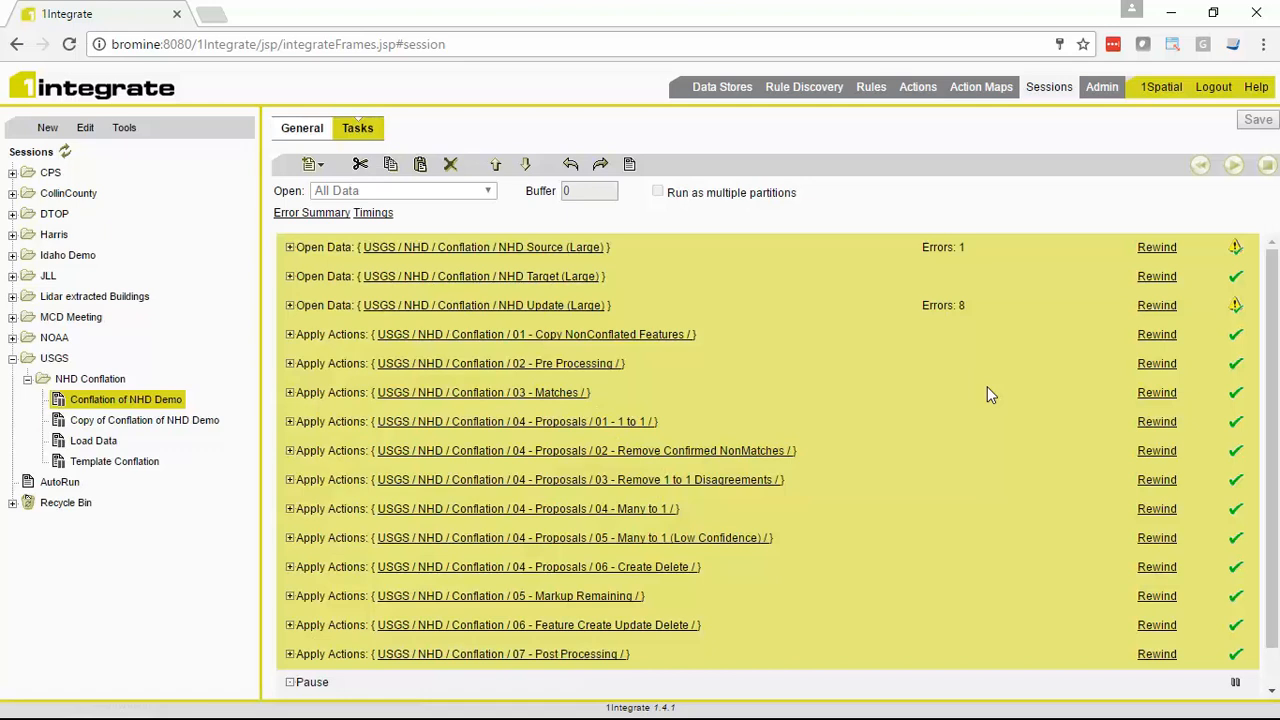
{"action": "left_click", "coordinate": [1171, 13]}
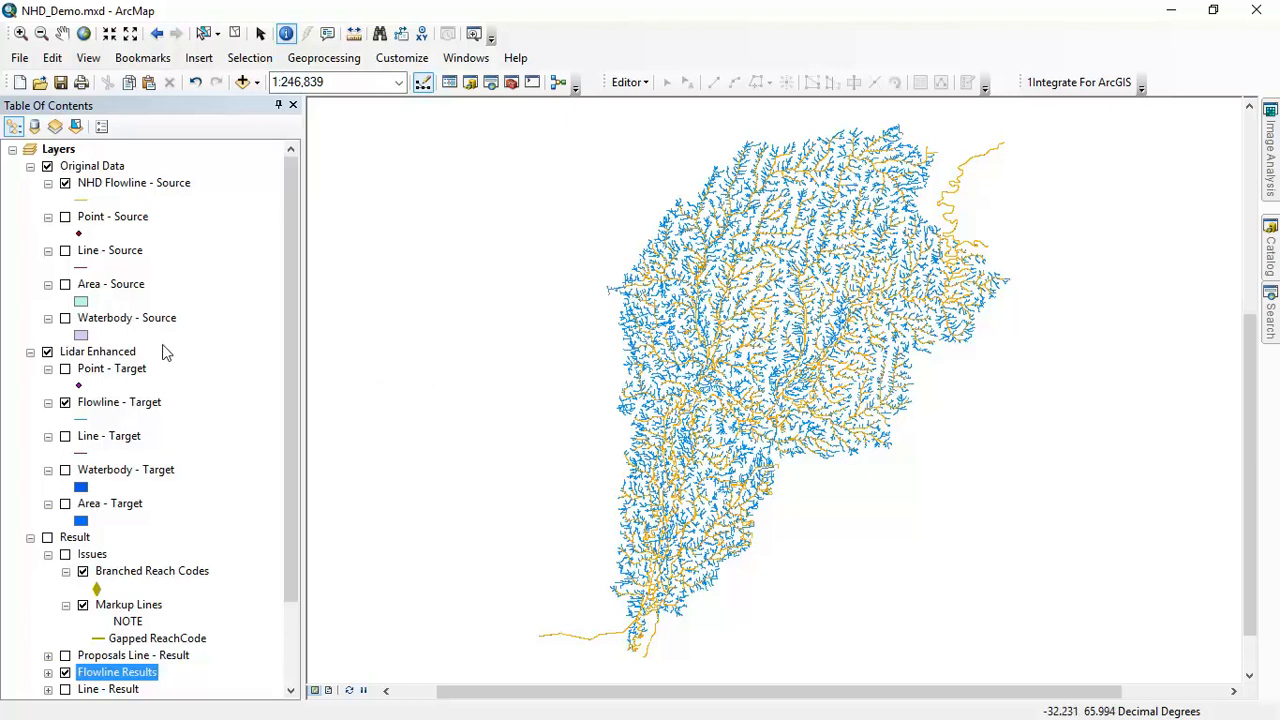
{"action": "left_click", "coordinate": [47, 352]}
{"action": "left_click", "coordinate": [47, 538]}
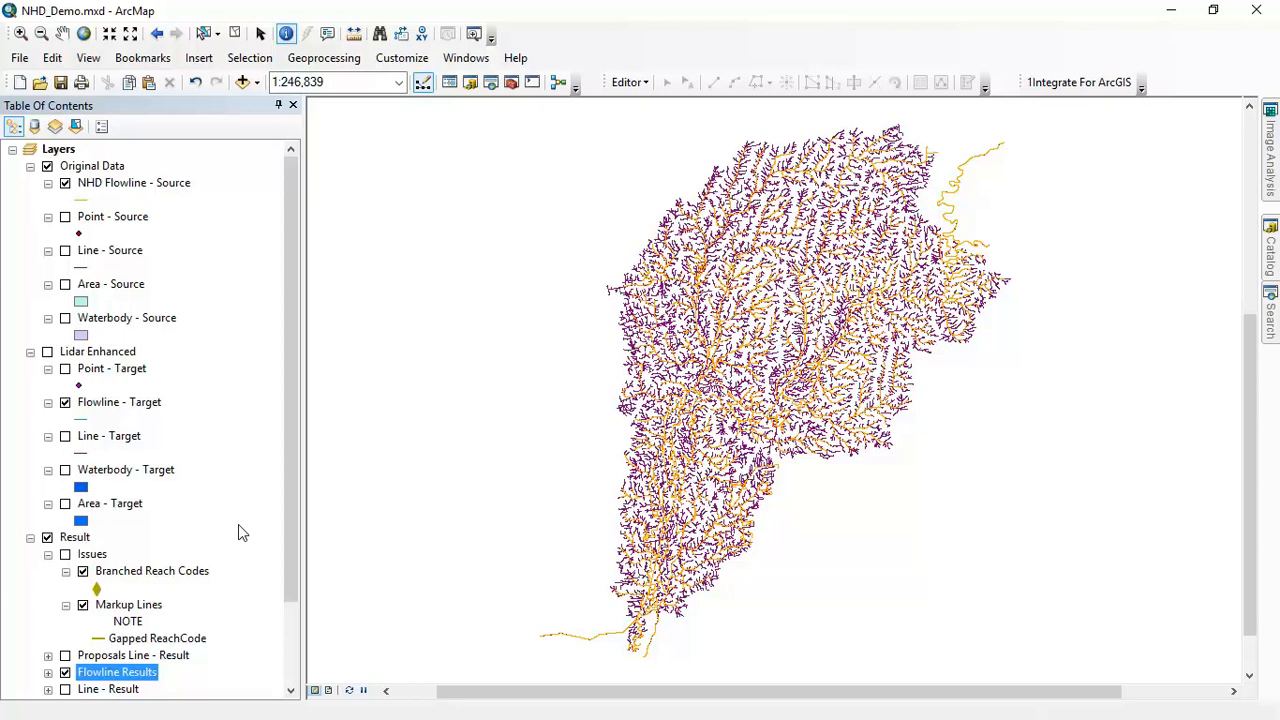
Step: Go to the Matching Examples bookmark and identify the overlapping source and result flowlines on the central river bend up close
{"action": "left_click", "coordinate": [145, 58]}
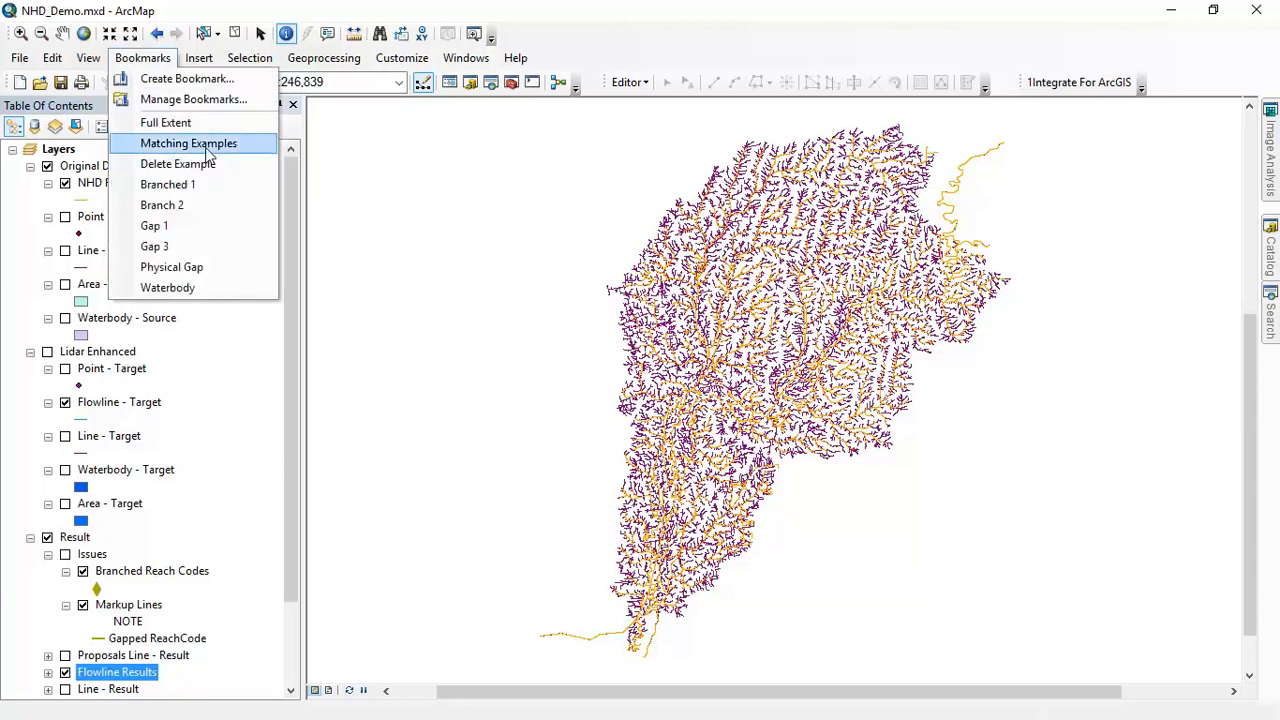
{"action": "left_click", "coordinate": [206, 145]}
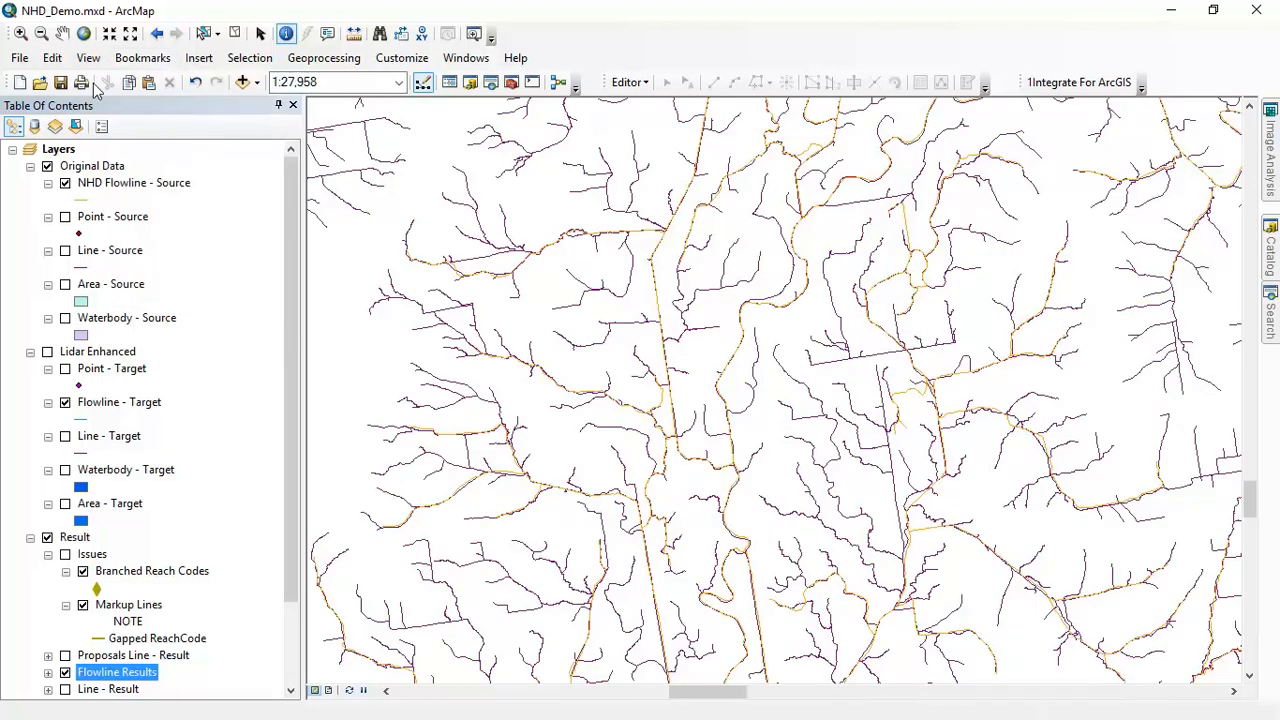
{"action": "left_click", "coordinate": [20, 33]}
{"action": "left_click_drag", "start_coordinate": [770, 198], "coordinate": [878, 314]}
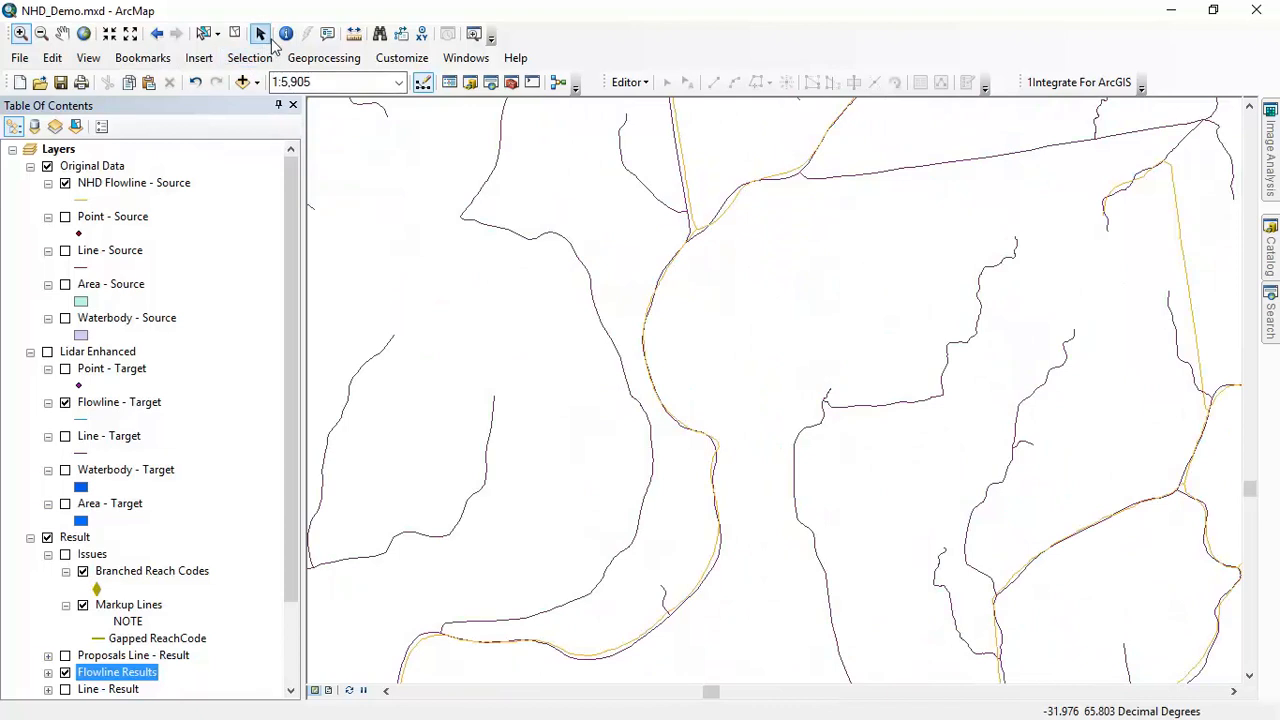
{"action": "left_click", "coordinate": [286, 33]}
{"action": "left_click", "coordinate": [658, 292]}
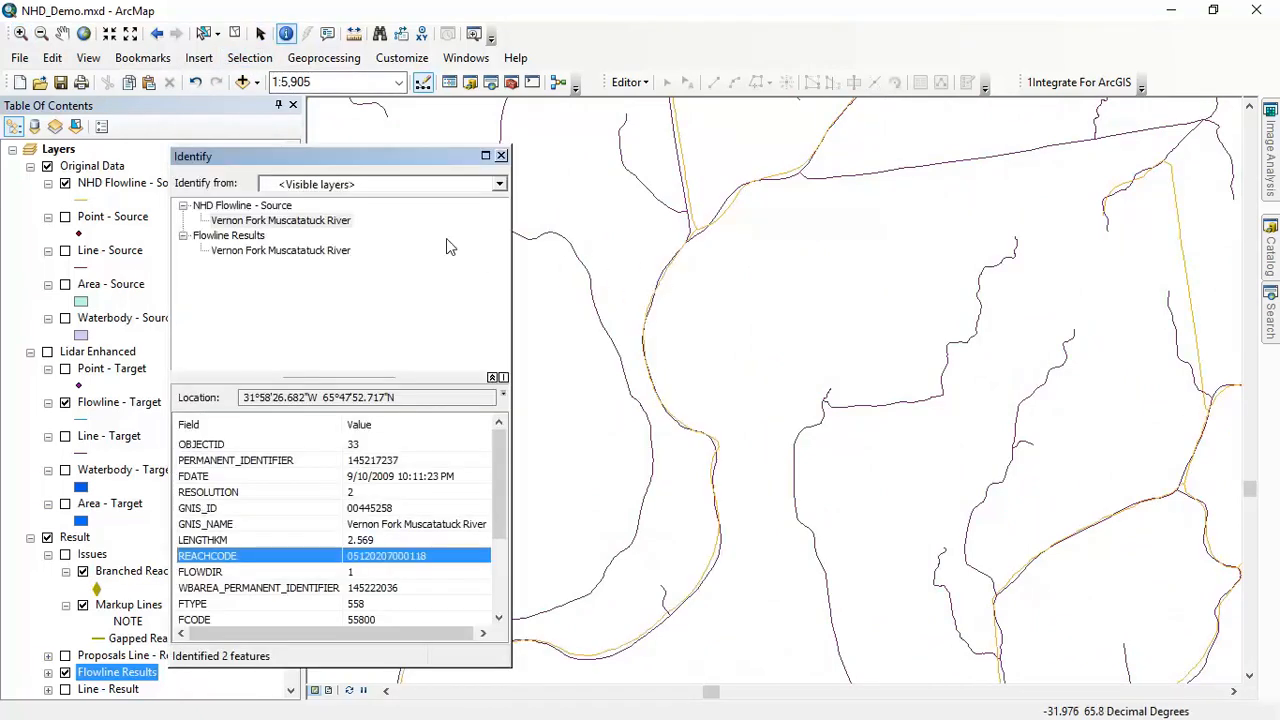
Step: Compare the source and result attributes of Vernon Fork Muscatatuck River, check the result's REACHCODE, and close the identify results
{"action": "left_click", "coordinate": [240, 223]}
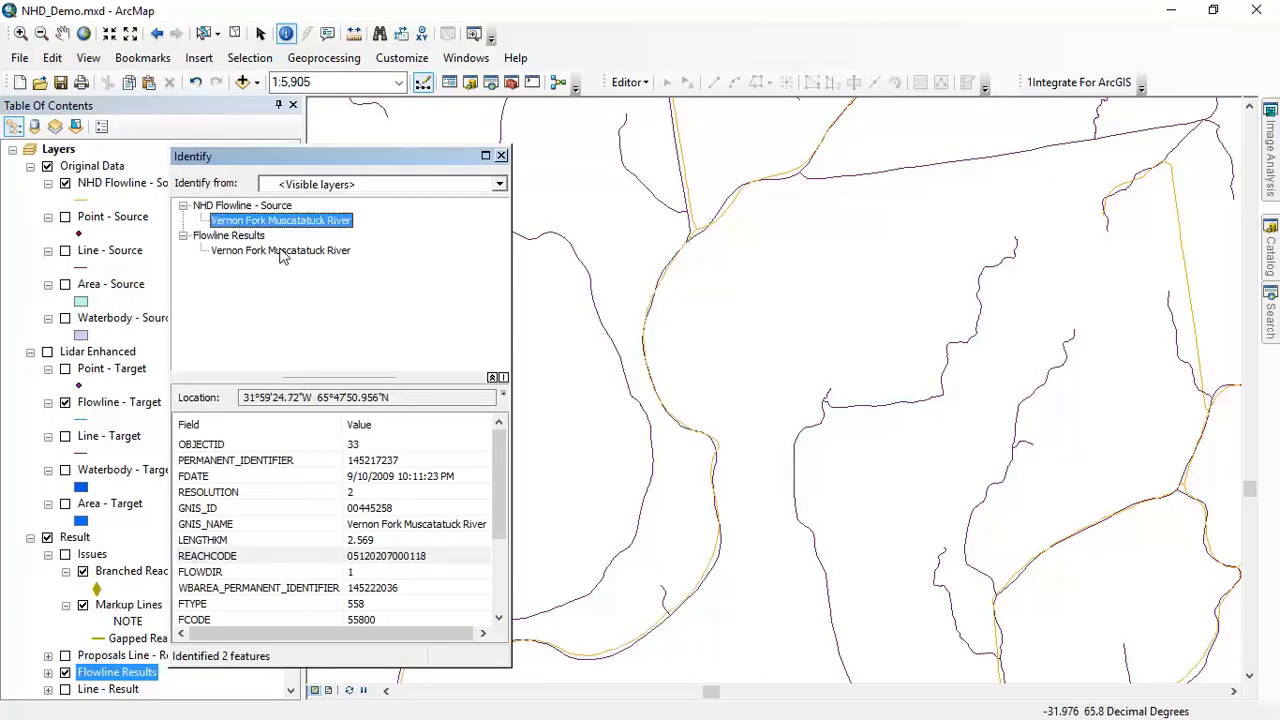
{"action": "left_click", "coordinate": [305, 254]}
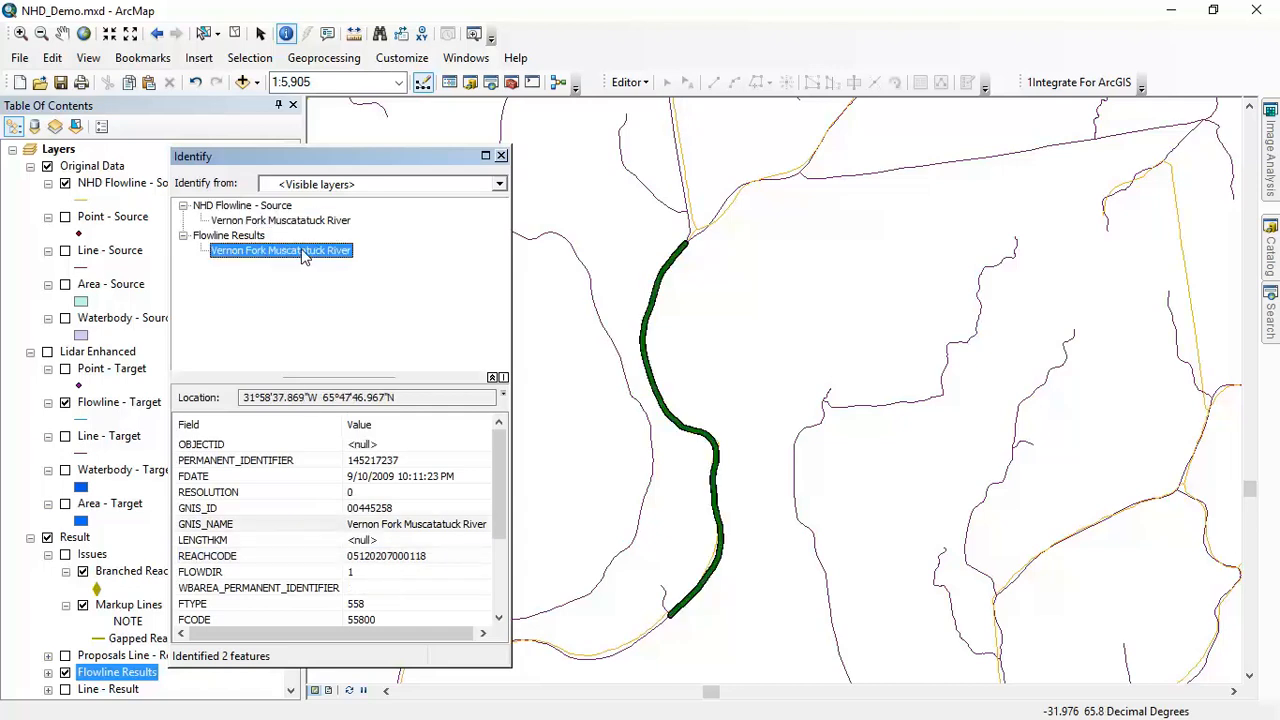
{"action": "left_click", "coordinate": [372, 560]}
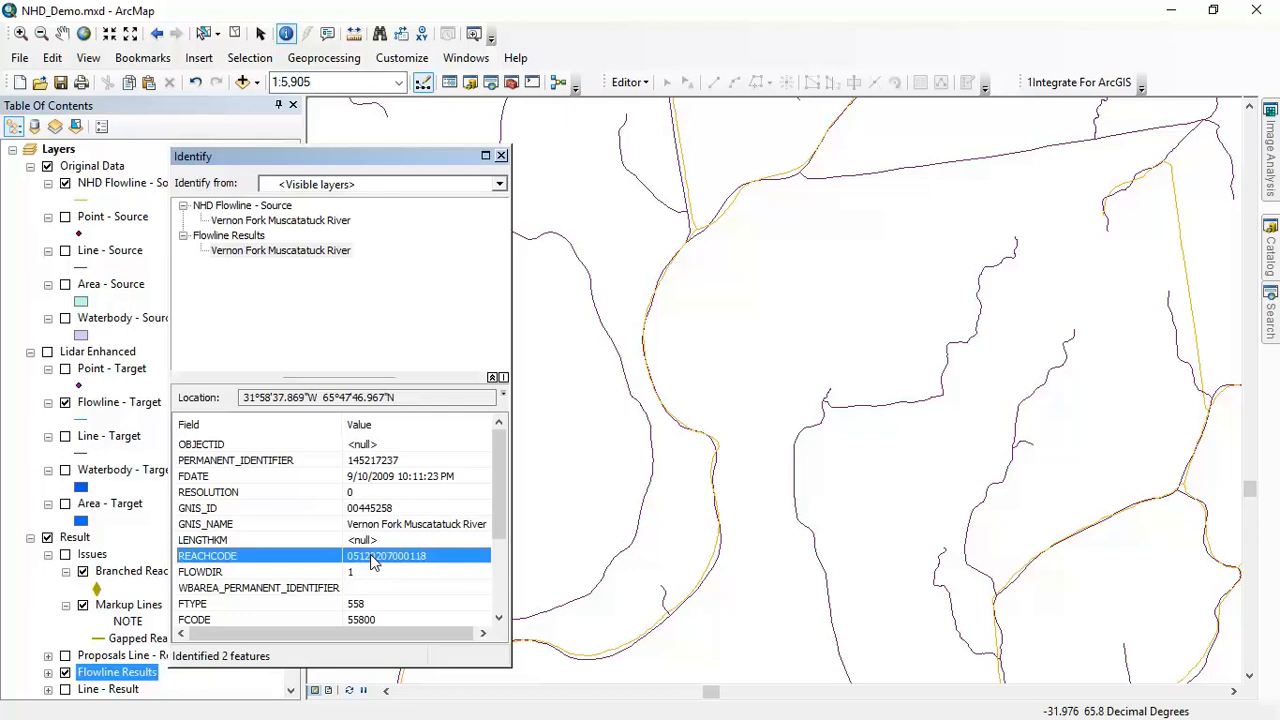
{"action": "left_click", "coordinate": [501, 156]}
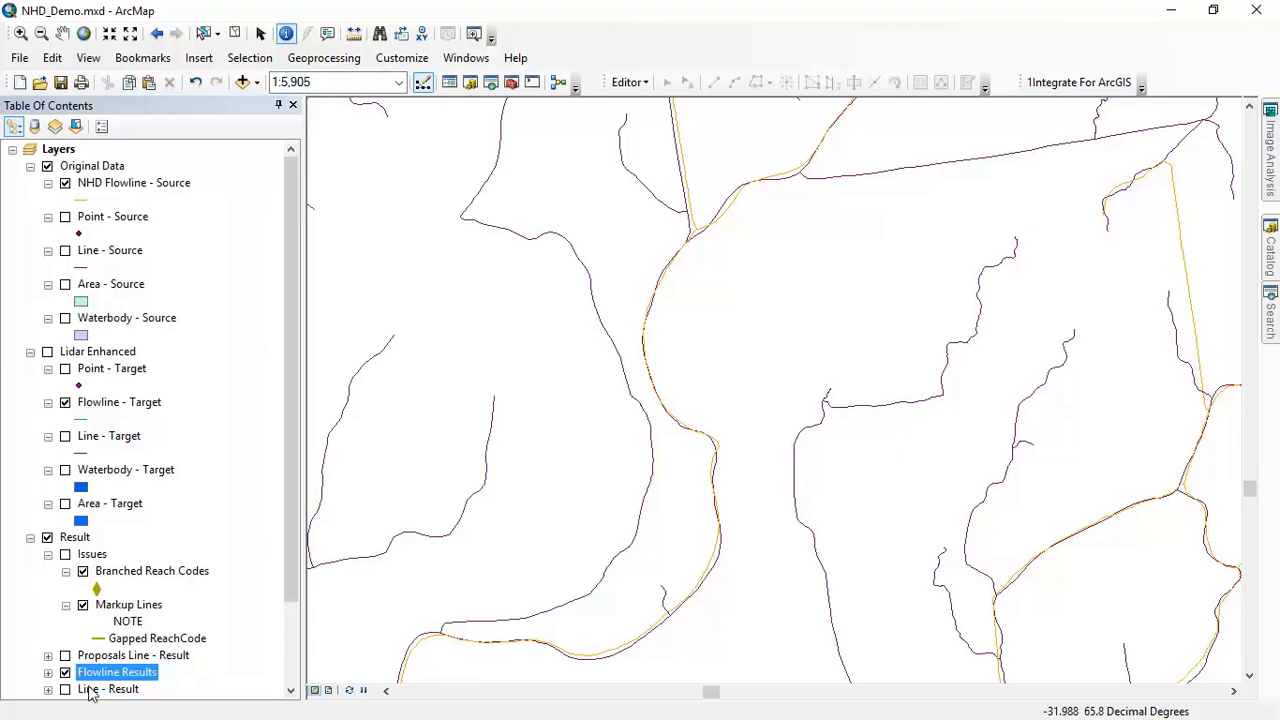
Step: Expand the legend of the Proposals Line - Result layer and show the layer on the map
{"action": "left_click", "coordinate": [48, 656]}
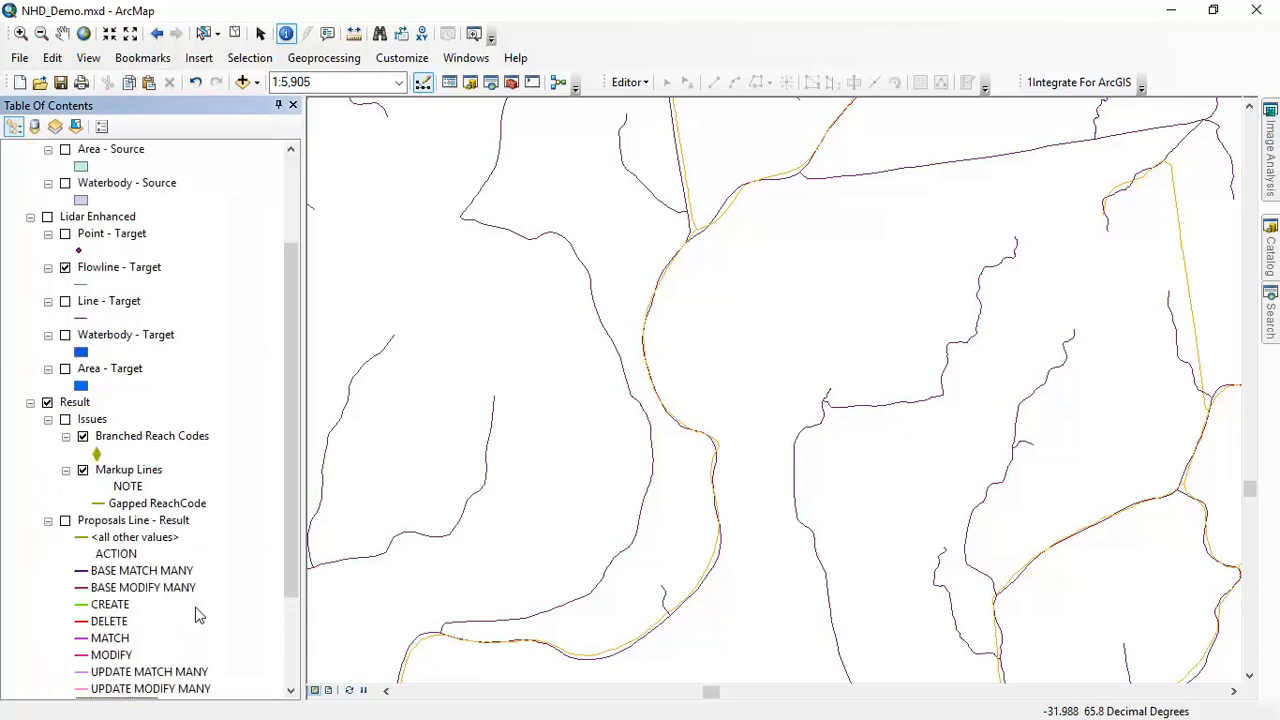
{"action": "left_click", "coordinate": [65, 521]}
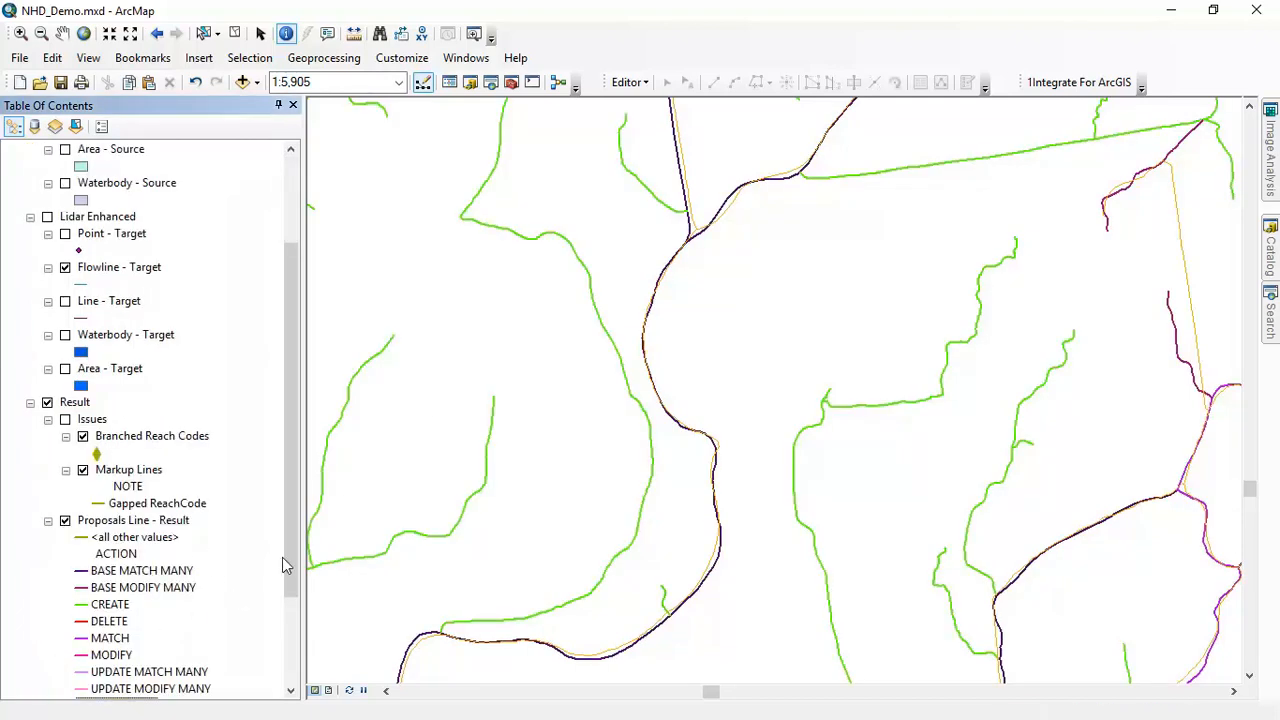
{"action": "left_click_drag", "start_coordinate": [294, 554], "coordinate": [292, 589]}
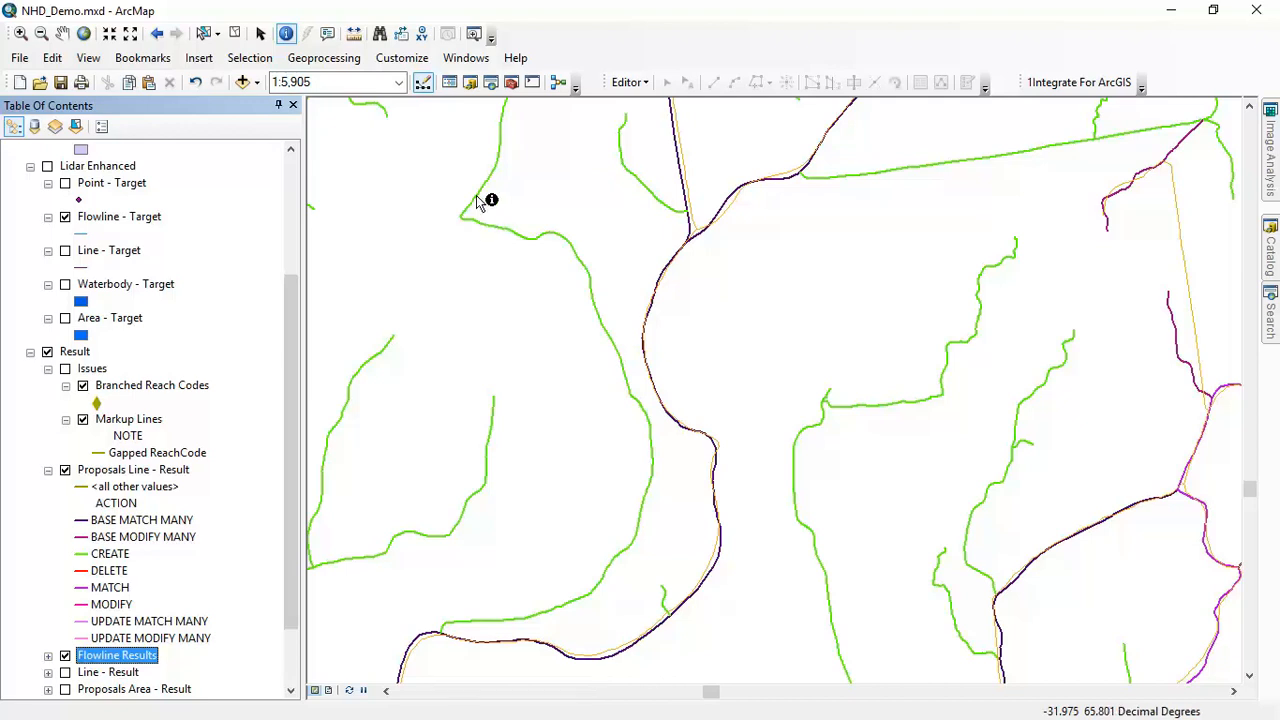
Step: Go to the Delete Example bookmark and hide the Proposals Line - Result layer
{"action": "left_click", "coordinate": [160, 60]}
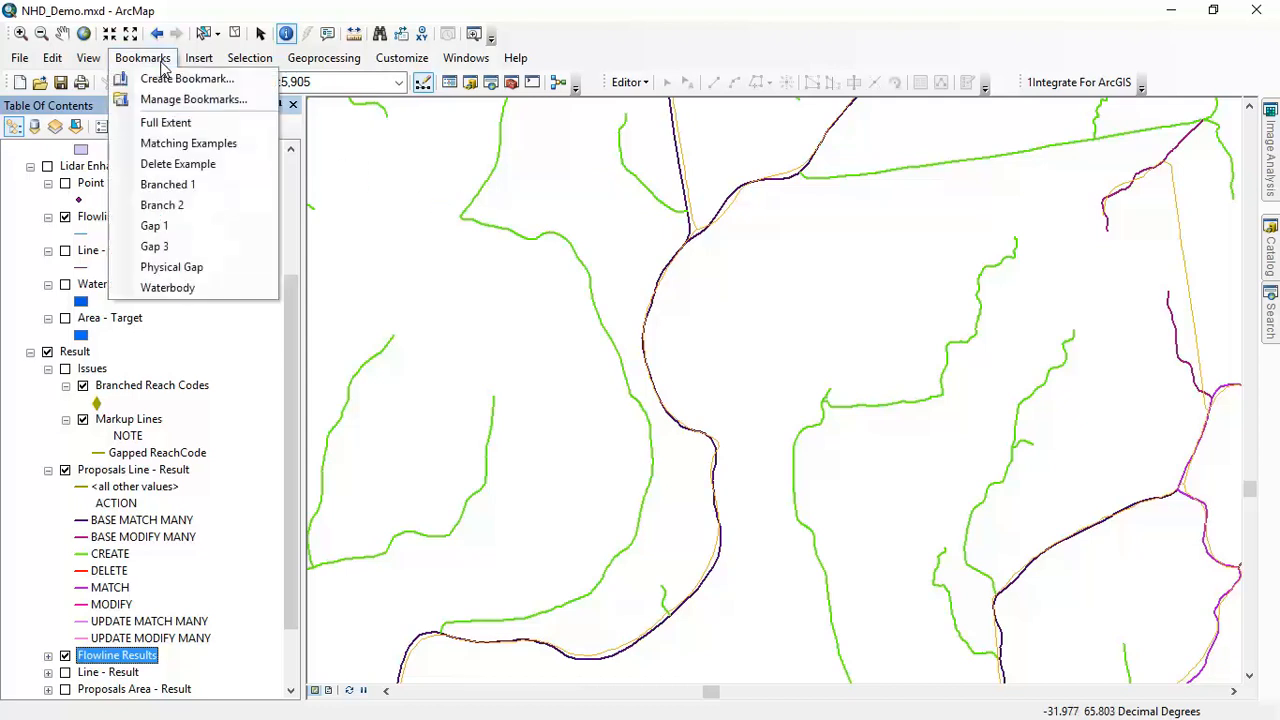
{"action": "left_click", "coordinate": [190, 164]}
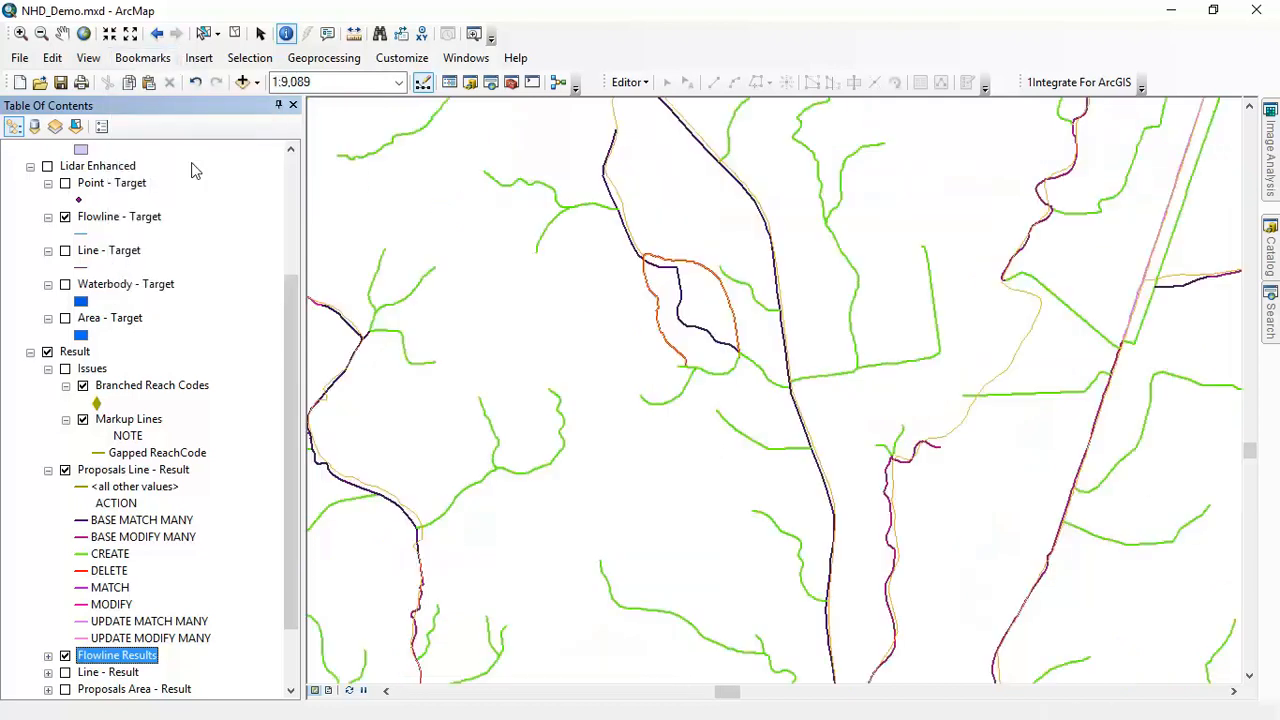
{"action": "left_click", "coordinate": [66, 471]}
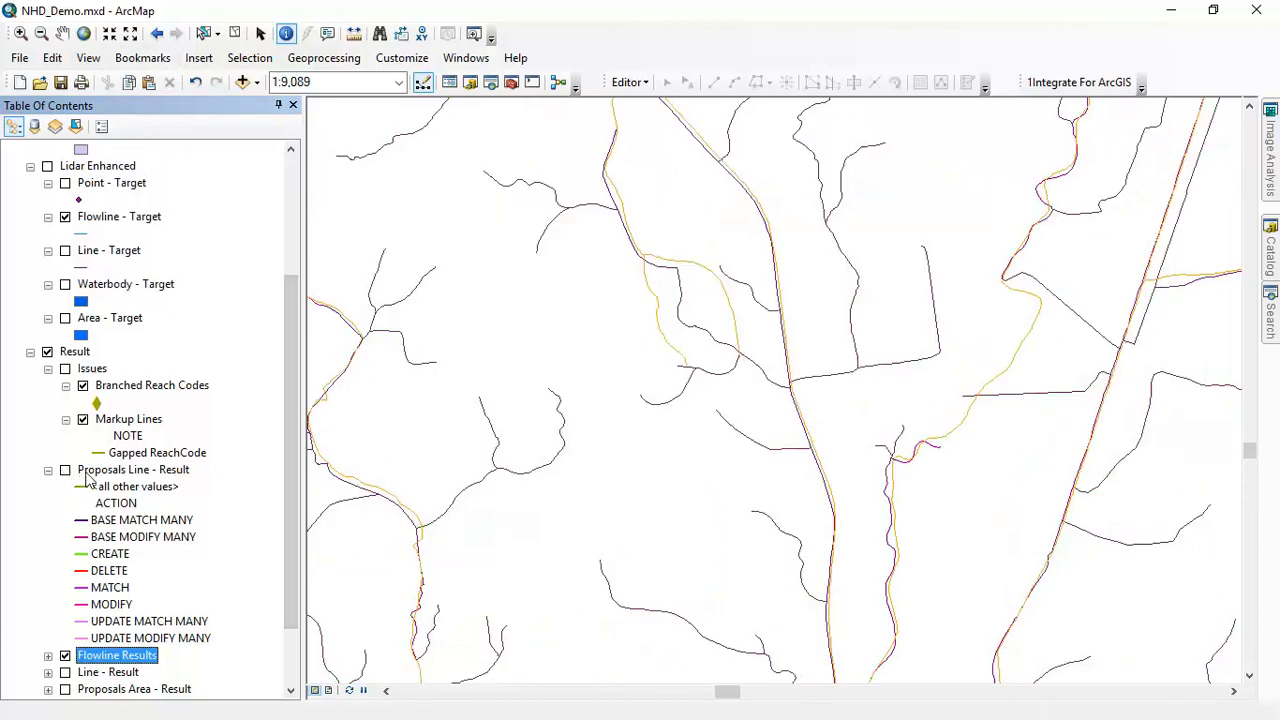
{"action": "left_click_drag", "start_coordinate": [294, 434], "coordinate": [288, 306]}
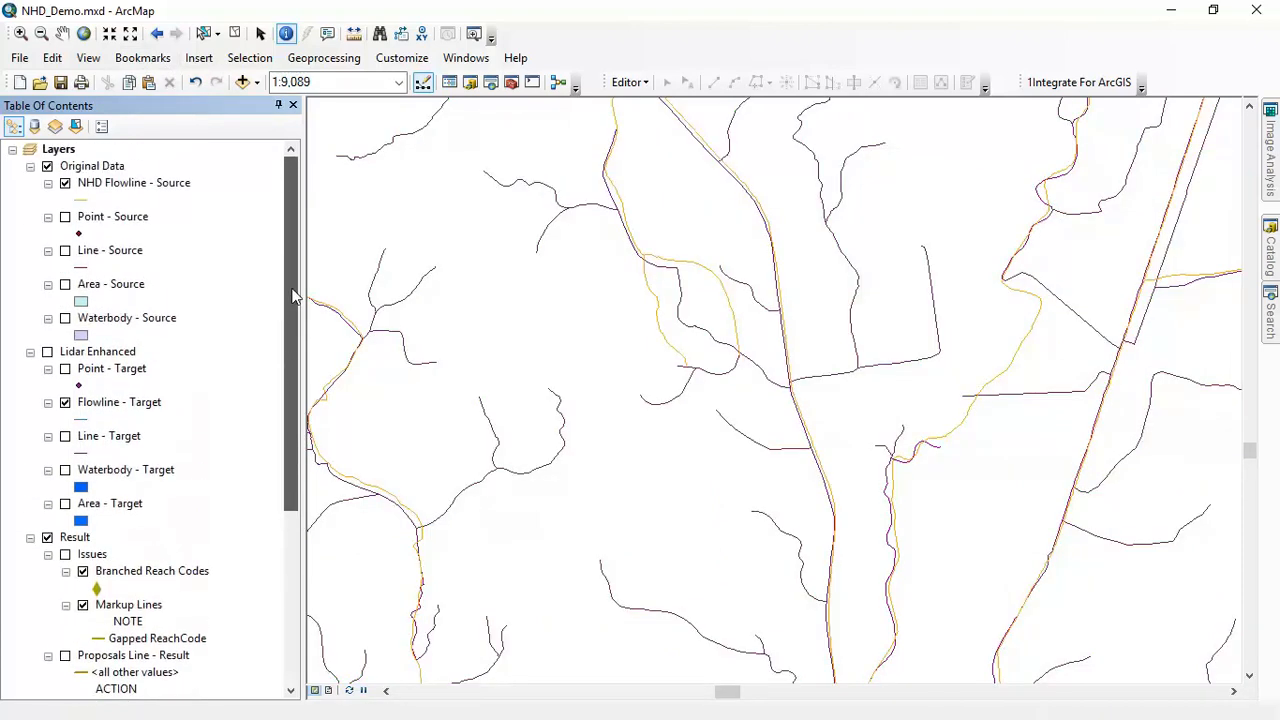
Step: Collapse the Lidar Enhanced group and compare the flowlines by switching the Original Data group off and on
{"action": "left_click", "coordinate": [30, 351]}
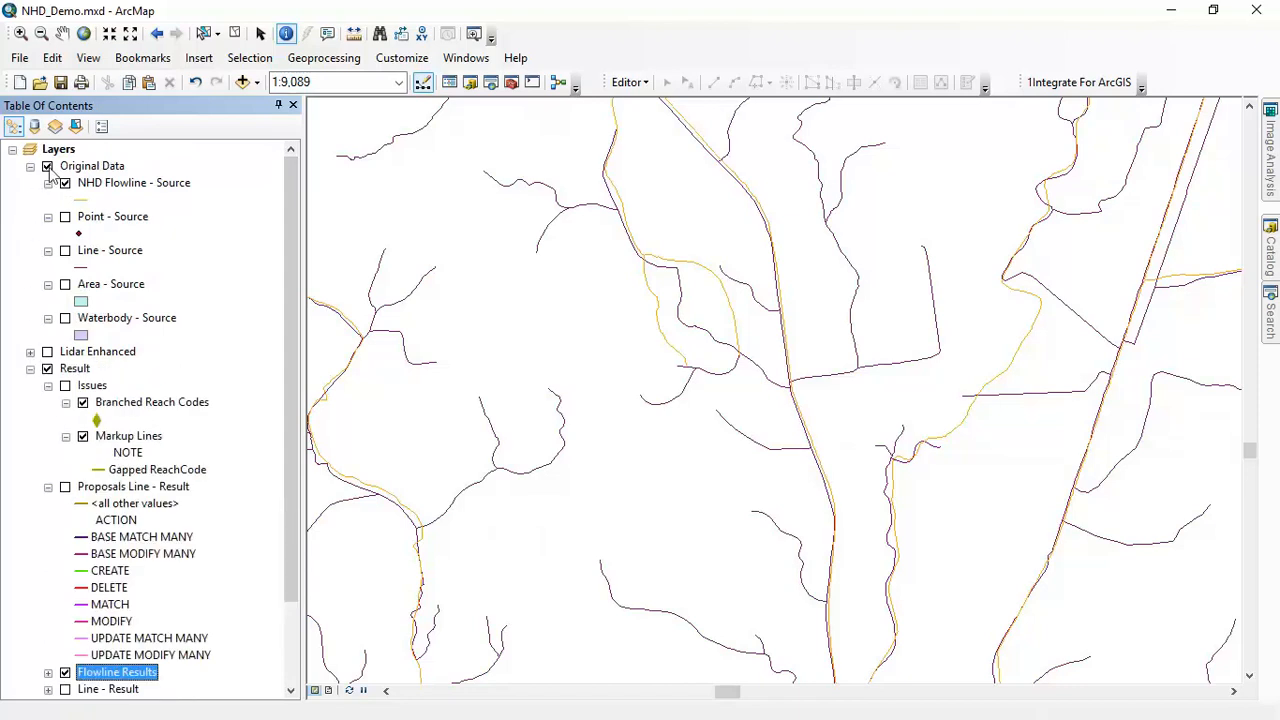
{"action": "left_click", "coordinate": [47, 166]}
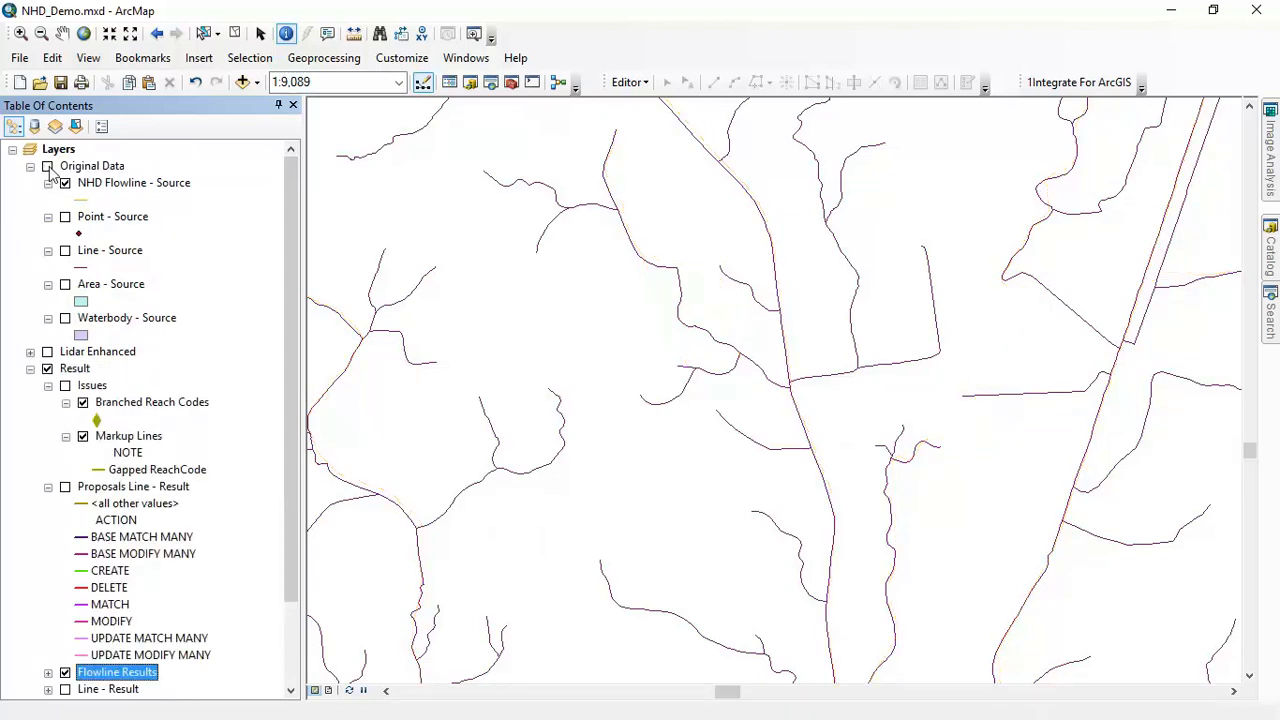
{"action": "left_click", "coordinate": [47, 166]}
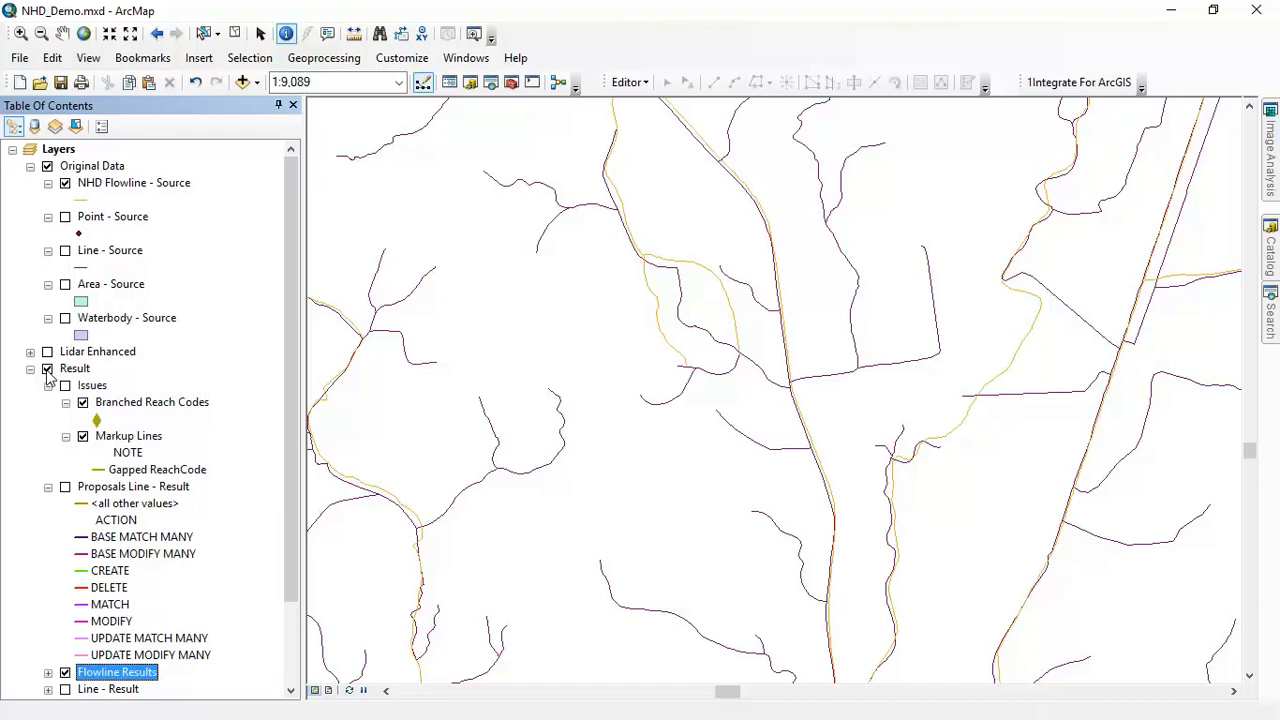
Step: Isolate the source flowlines by switching the Result group off and on, and briefly show the Proposals Line - Result layer
{"action": "left_click", "coordinate": [47, 369]}
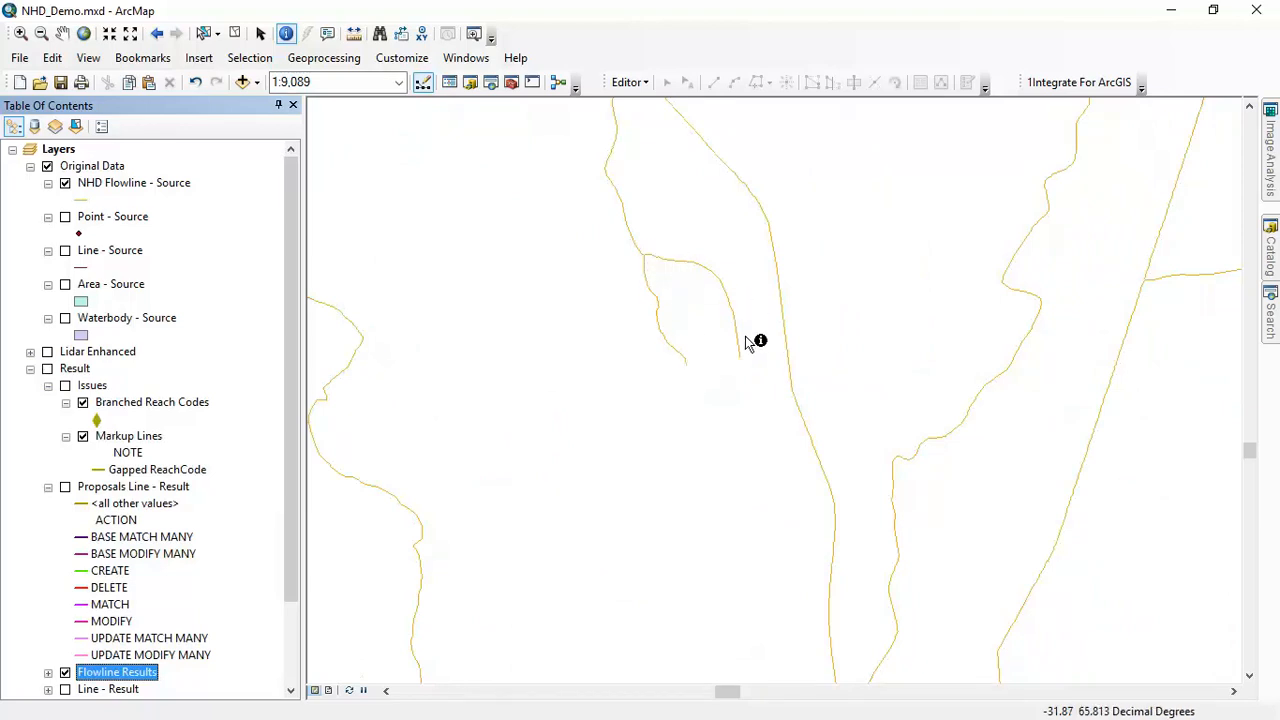
{"action": "left_click", "coordinate": [47, 369]}
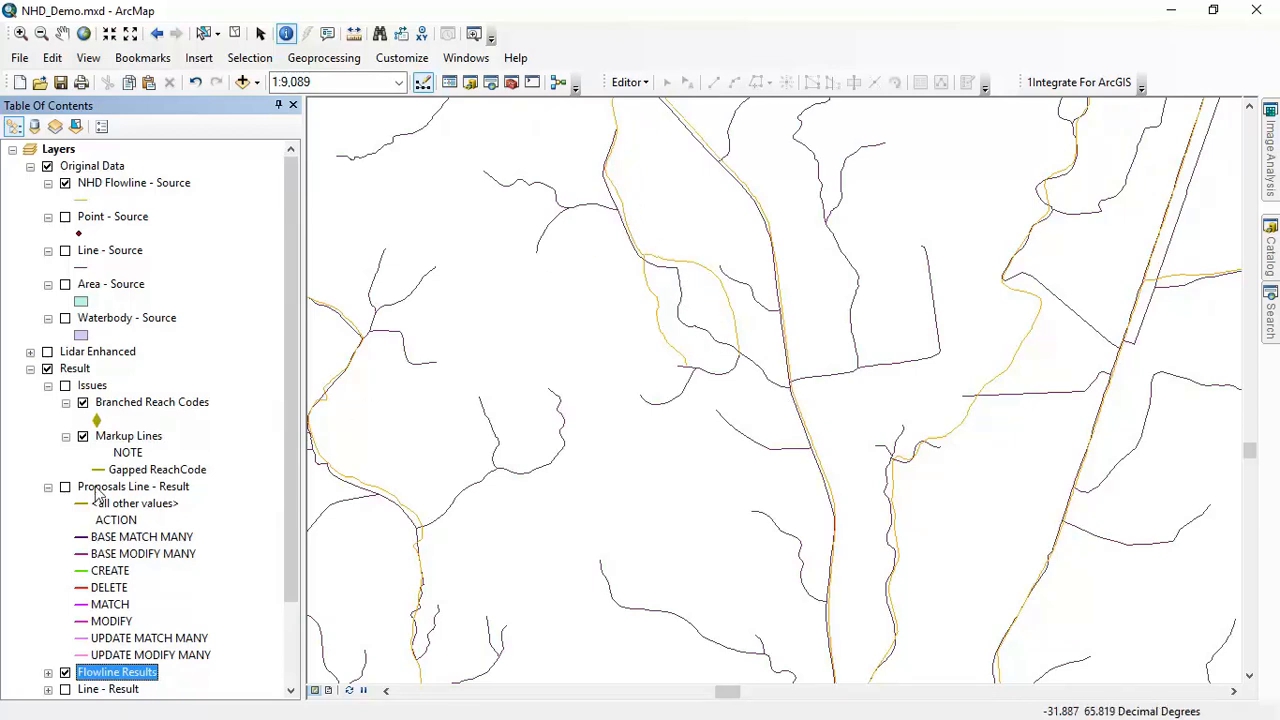
{"action": "left_click", "coordinate": [65, 487]}
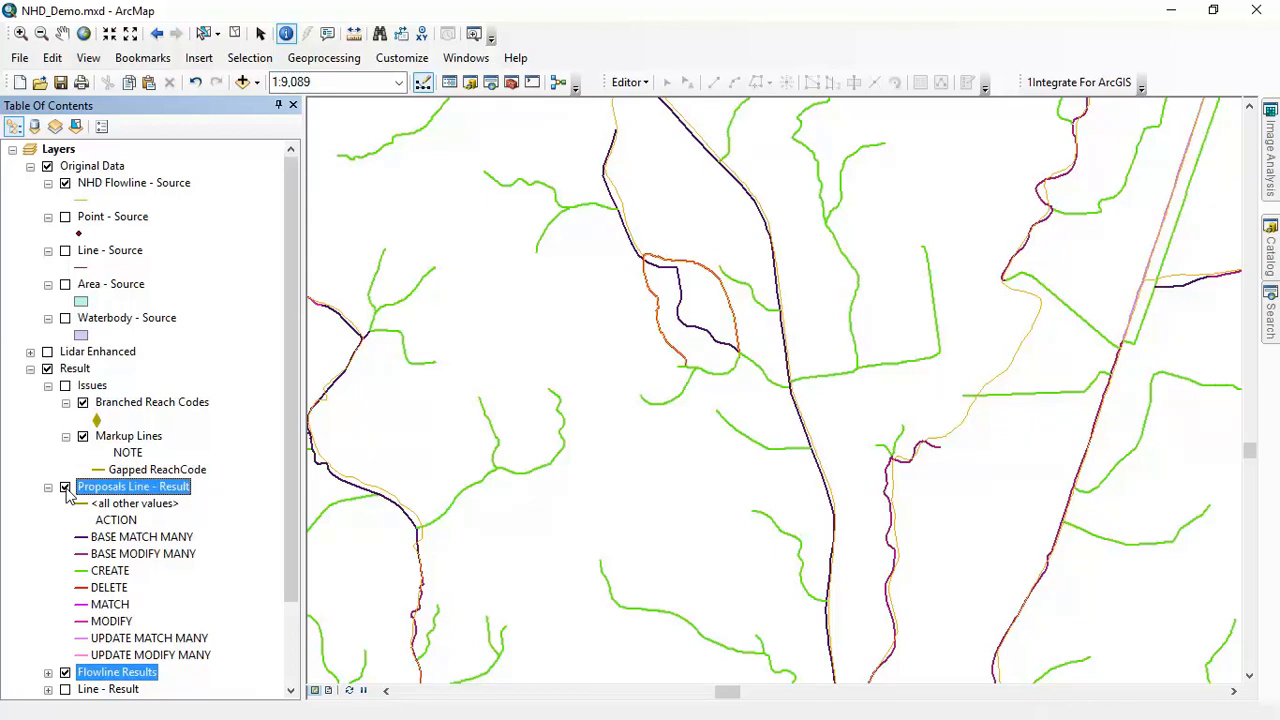
{"action": "left_click", "coordinate": [65, 487]}
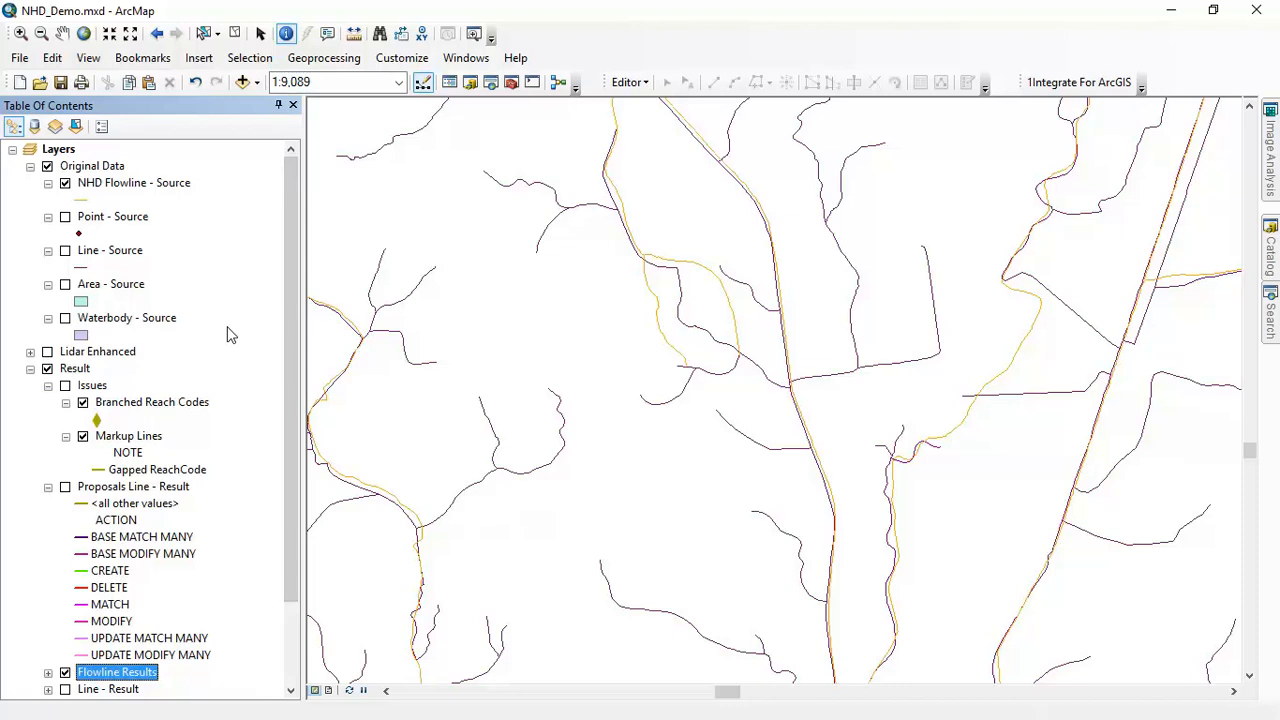
Step: Show the Issues group and go to the Branched 1 bookmark
{"action": "left_click", "coordinate": [65, 386]}
{"action": "left_click", "coordinate": [147, 62]}
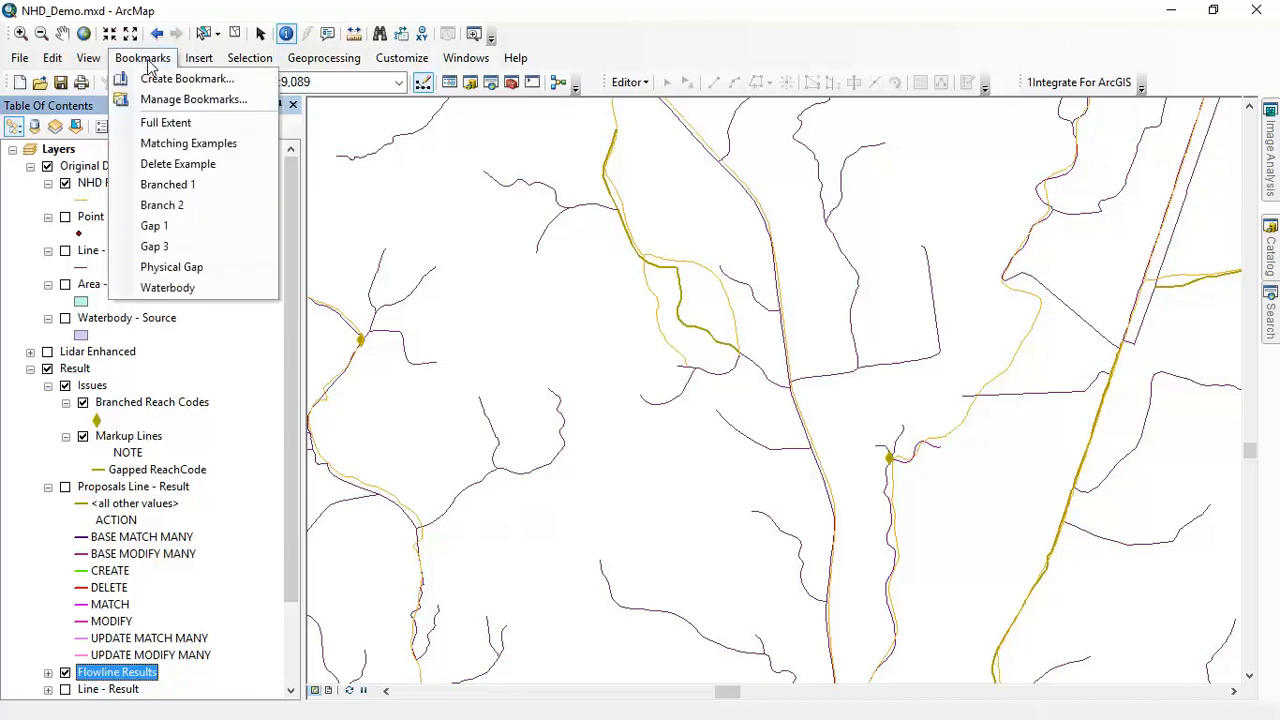
{"action": "left_click", "coordinate": [168, 185]}
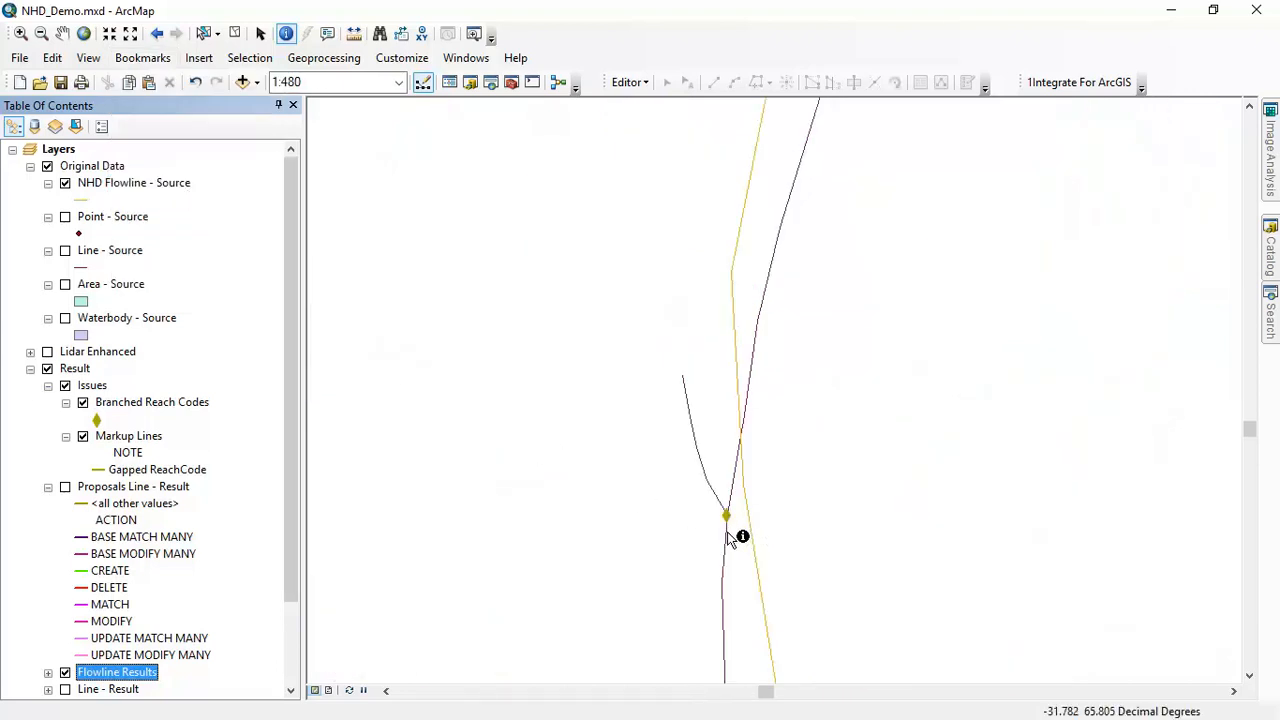
Step: Identify the result flowlines meeting at the branched reach code marker and the nearby source flowline, compare their REACHCODE, and close the results
{"action": "left_click", "coordinate": [755, 358]}
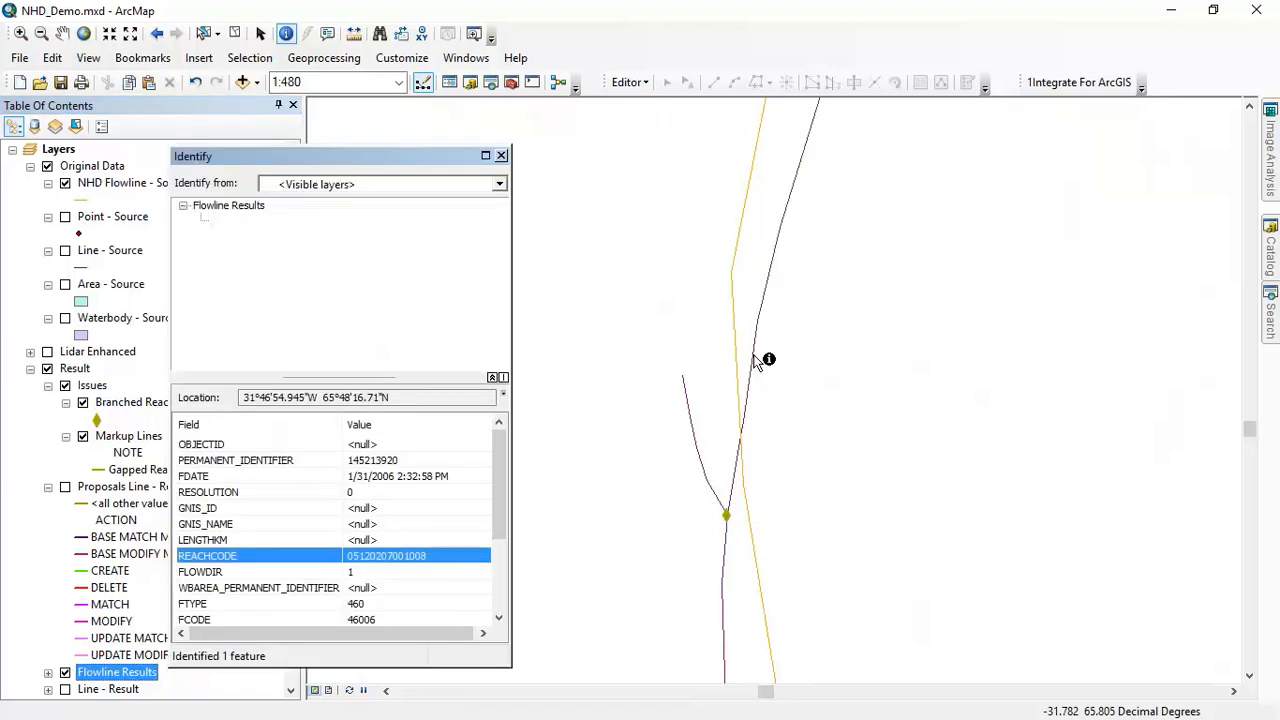
{"action": "left_click", "coordinate": [692, 438]}
{"action": "left_click", "coordinate": [730, 565]}
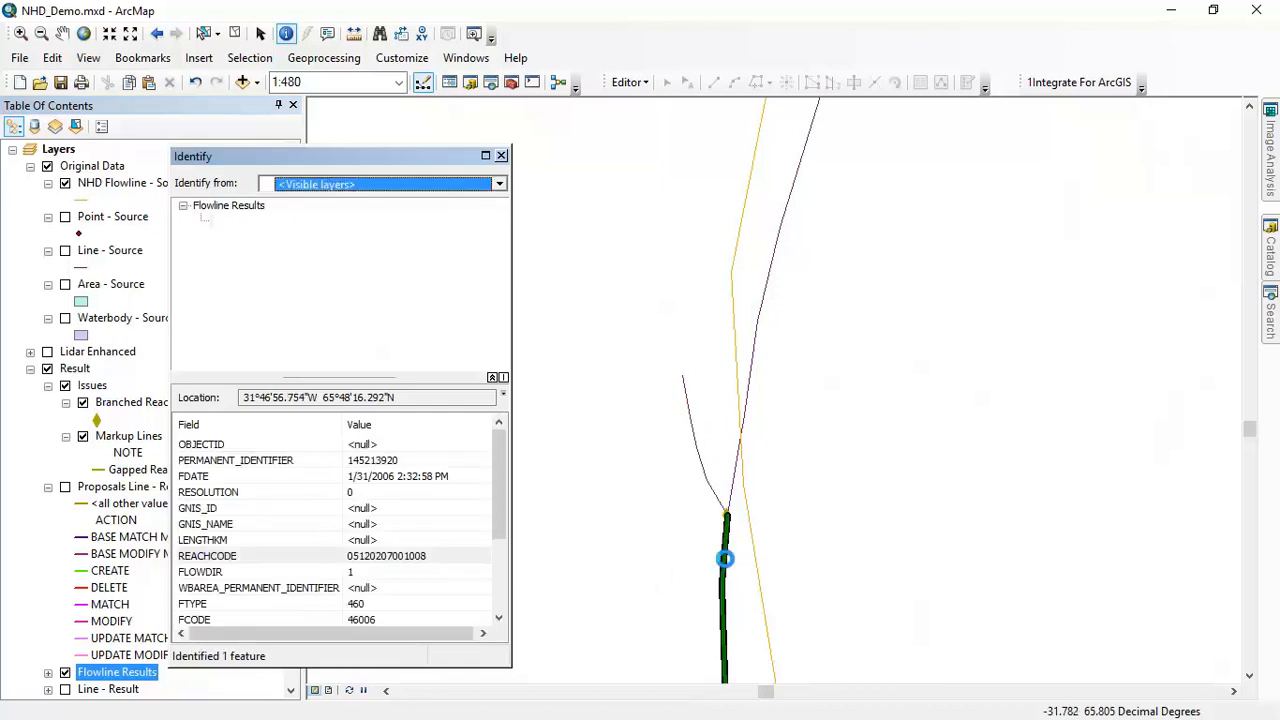
{"action": "left_click", "coordinate": [733, 479]}
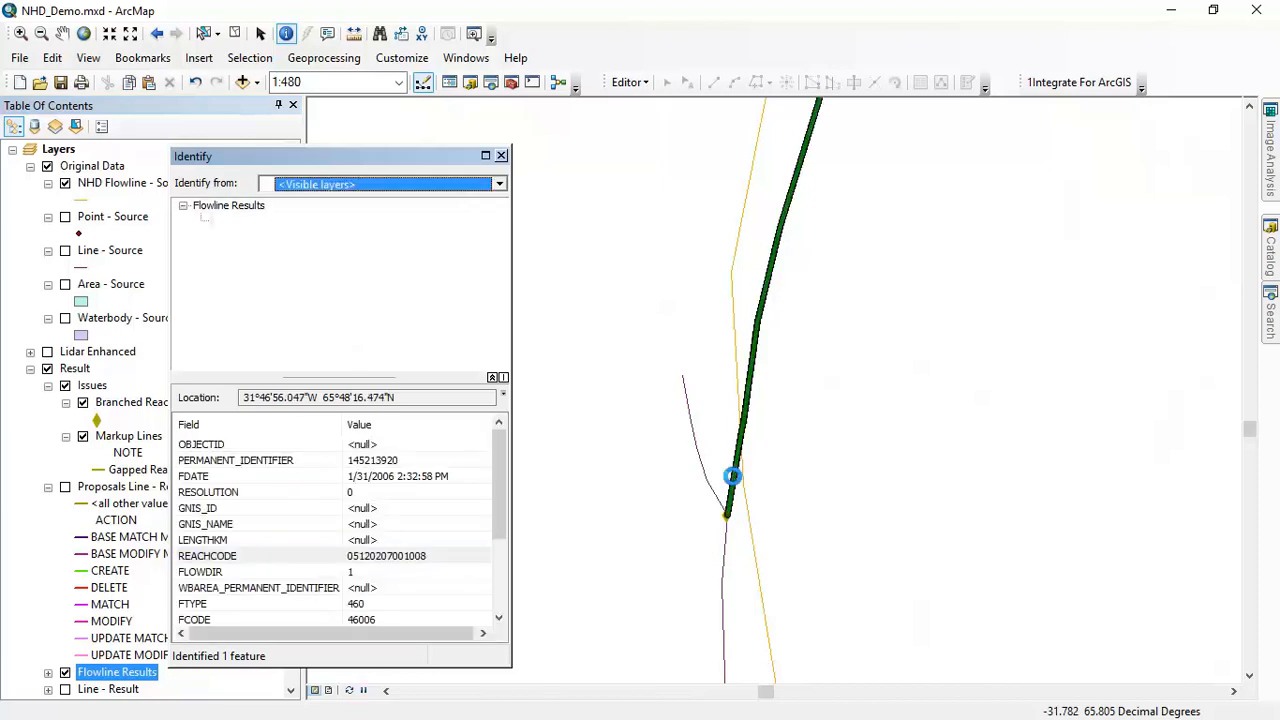
{"action": "left_click", "coordinate": [744, 486]}
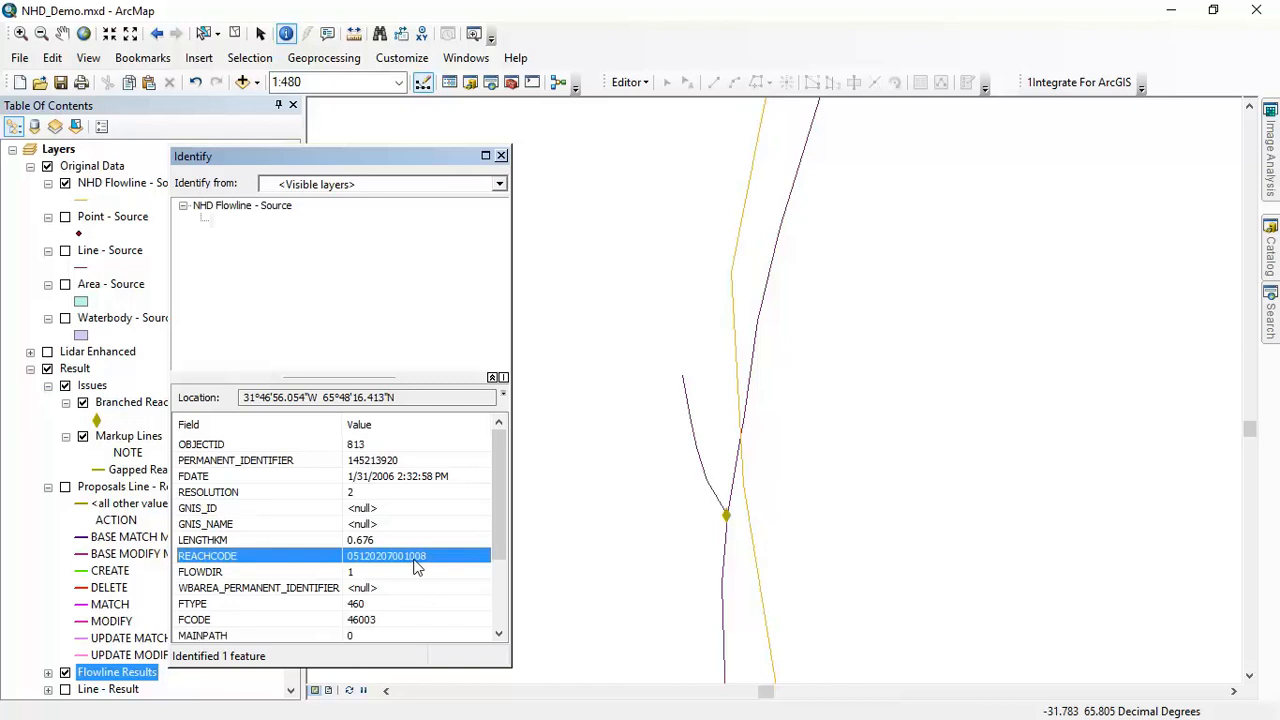
{"action": "left_click", "coordinate": [501, 156]}
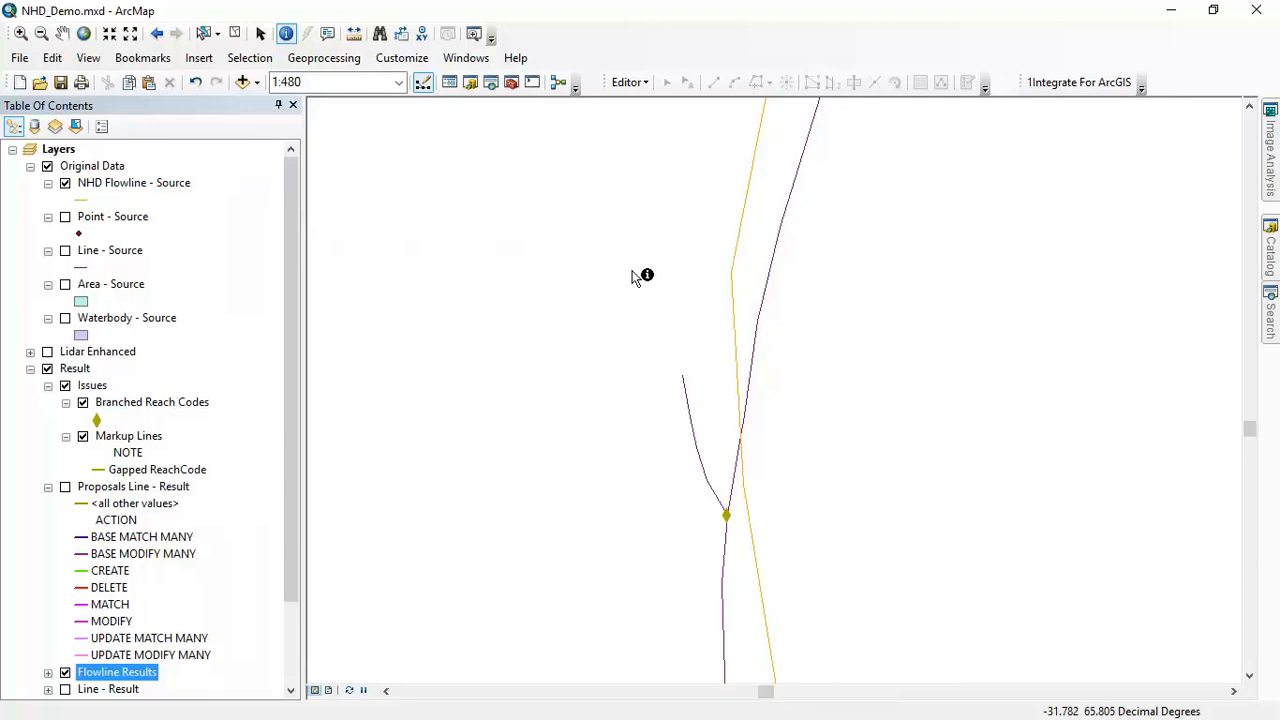
Step: Go to the Gap 1 bookmark, hide the Flowline Results layer, identify the Gapped ReachCode markup line, and close the results
{"action": "left_click", "coordinate": [150, 58]}
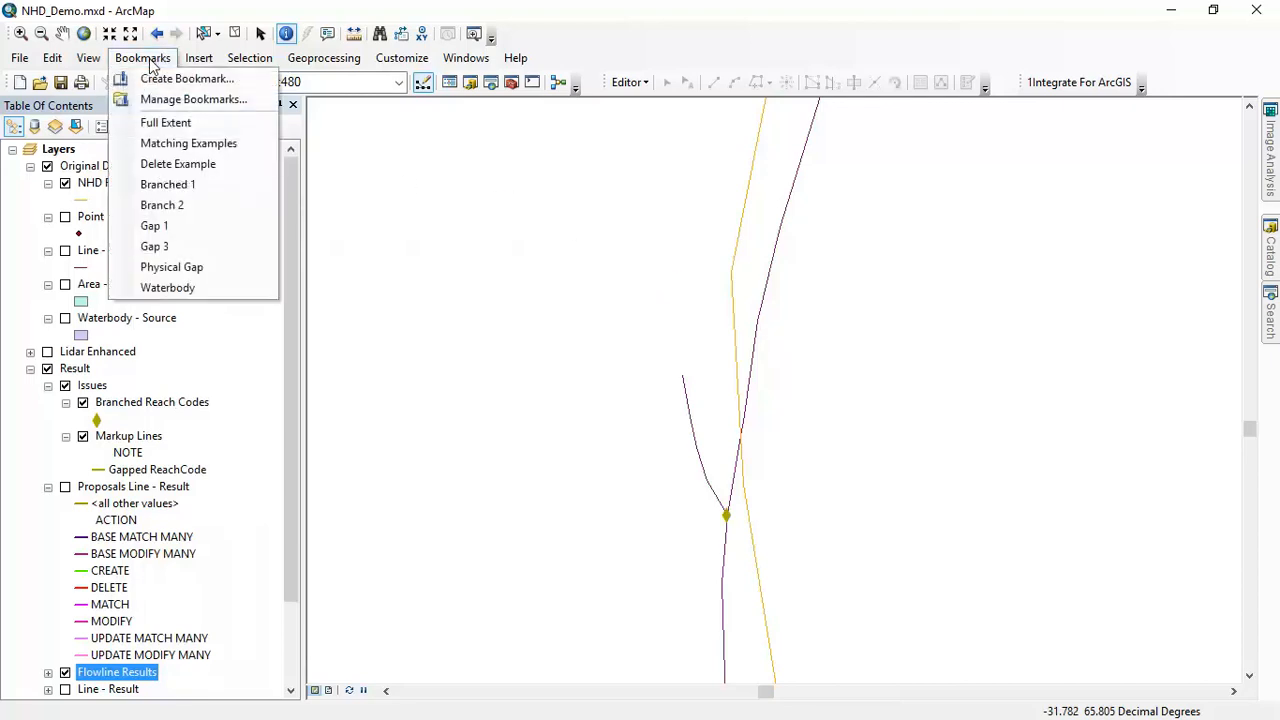
{"action": "left_click", "coordinate": [155, 226]}
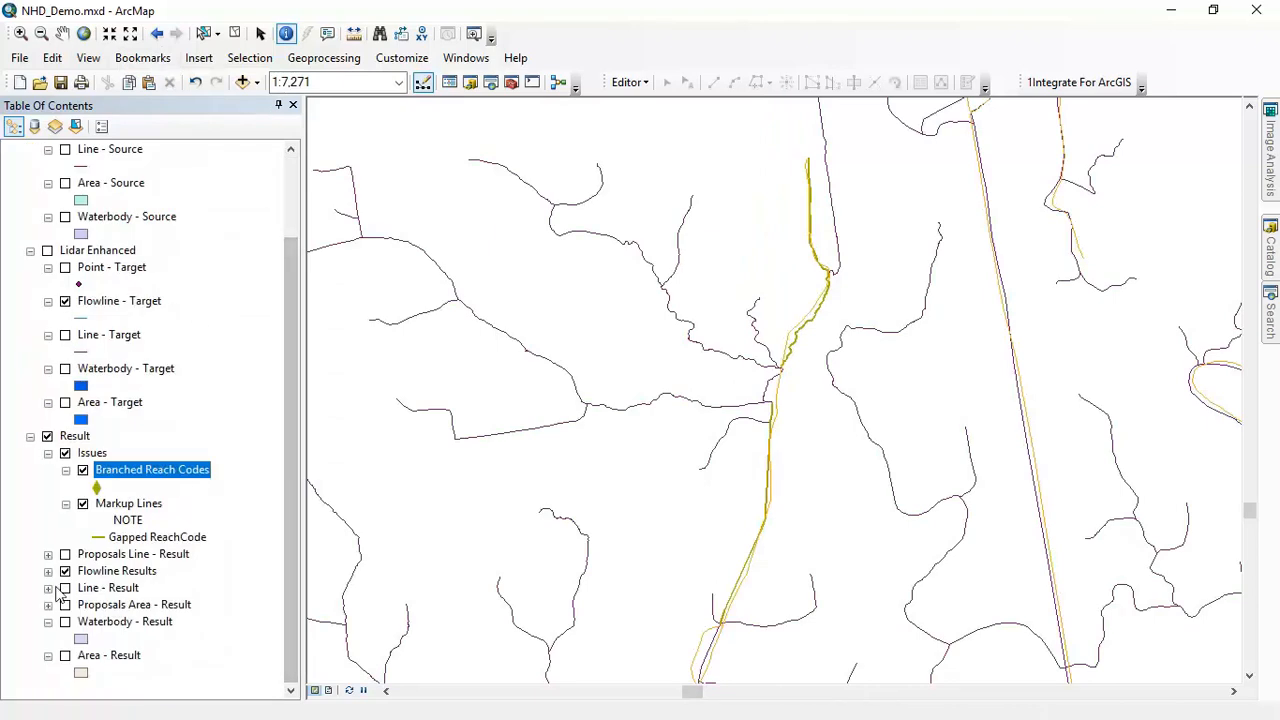
{"action": "left_click", "coordinate": [65, 571]}
{"action": "left_click", "coordinate": [809, 320]}
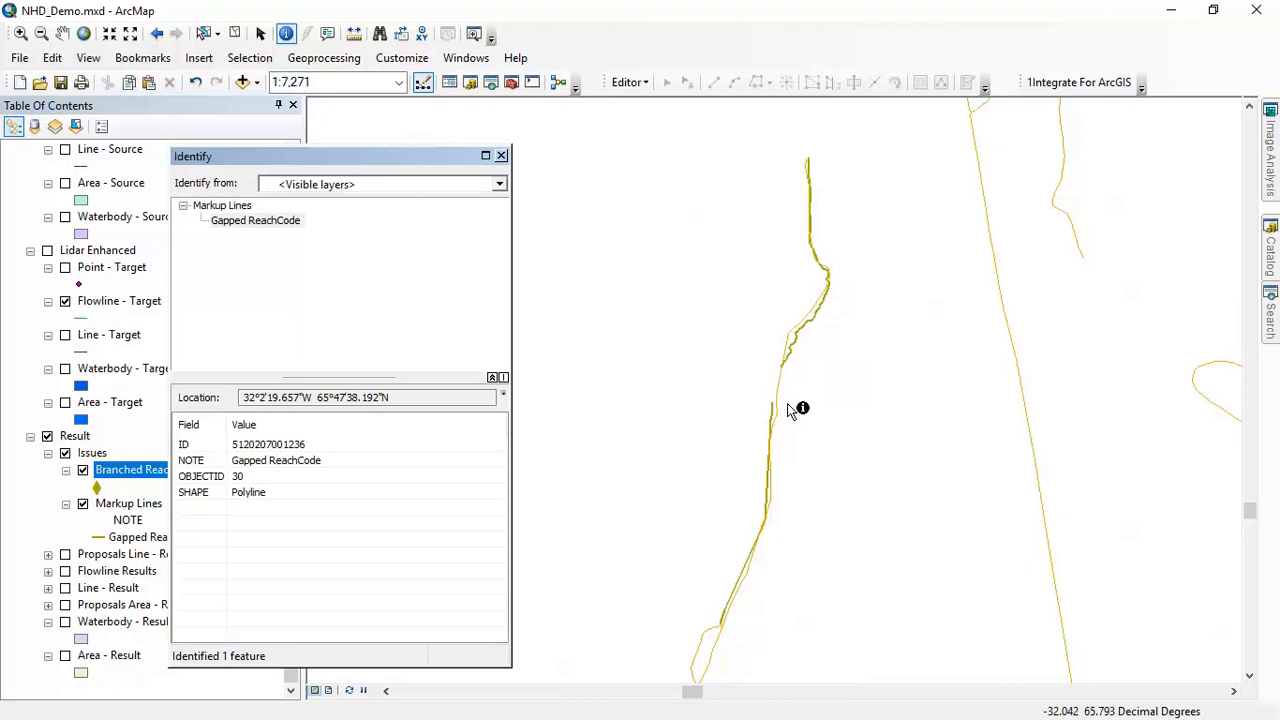
{"action": "left_click", "coordinate": [501, 155]}
Step: Zoom in on the gap between the markup lines, show the Flowline Results layer, and hide the Issues group
{"action": "left_click", "coordinate": [20, 33]}
{"action": "left_click_drag", "start_coordinate": [733, 334], "coordinate": [833, 429]}
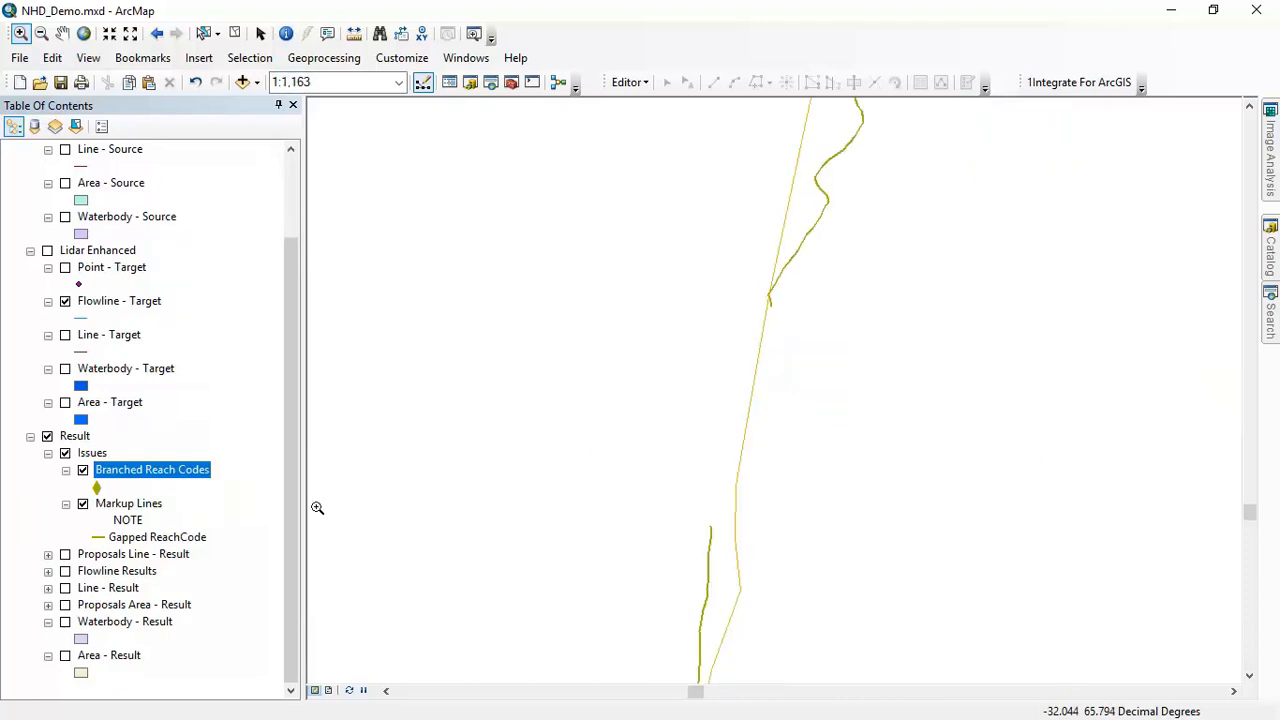
{"action": "left_click", "coordinate": [66, 572]}
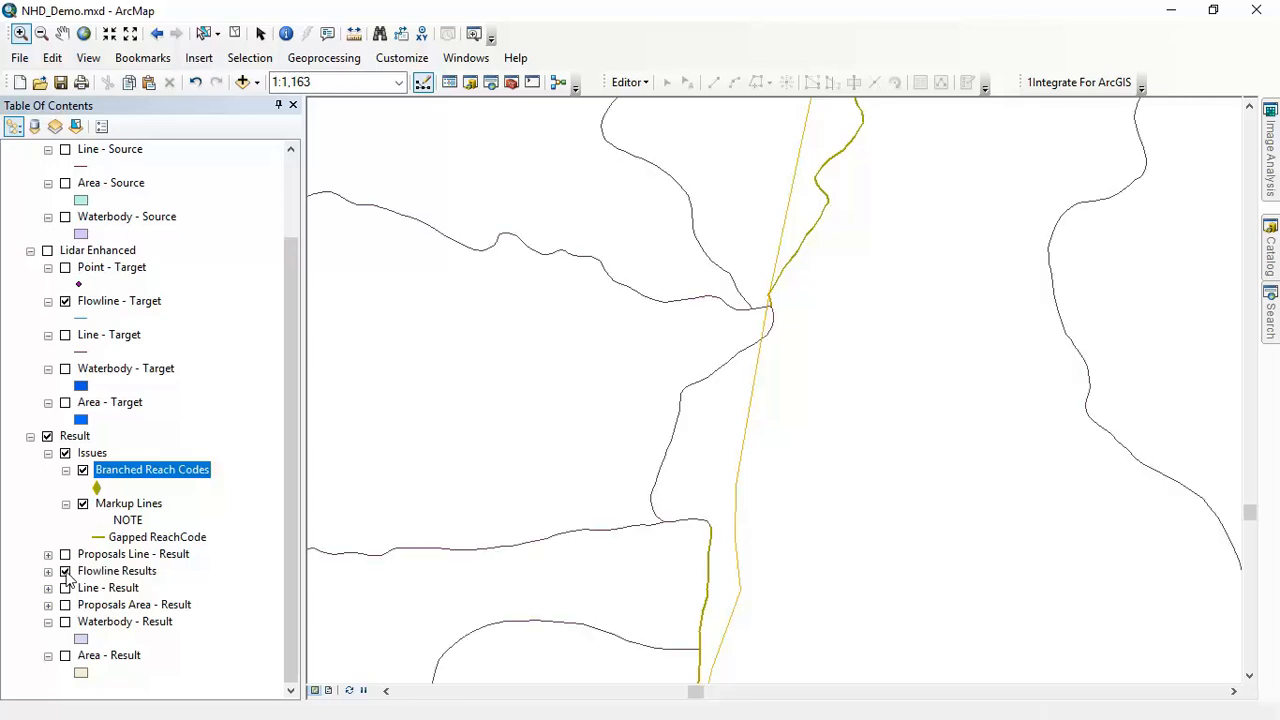
{"action": "left_click", "coordinate": [65, 453]}
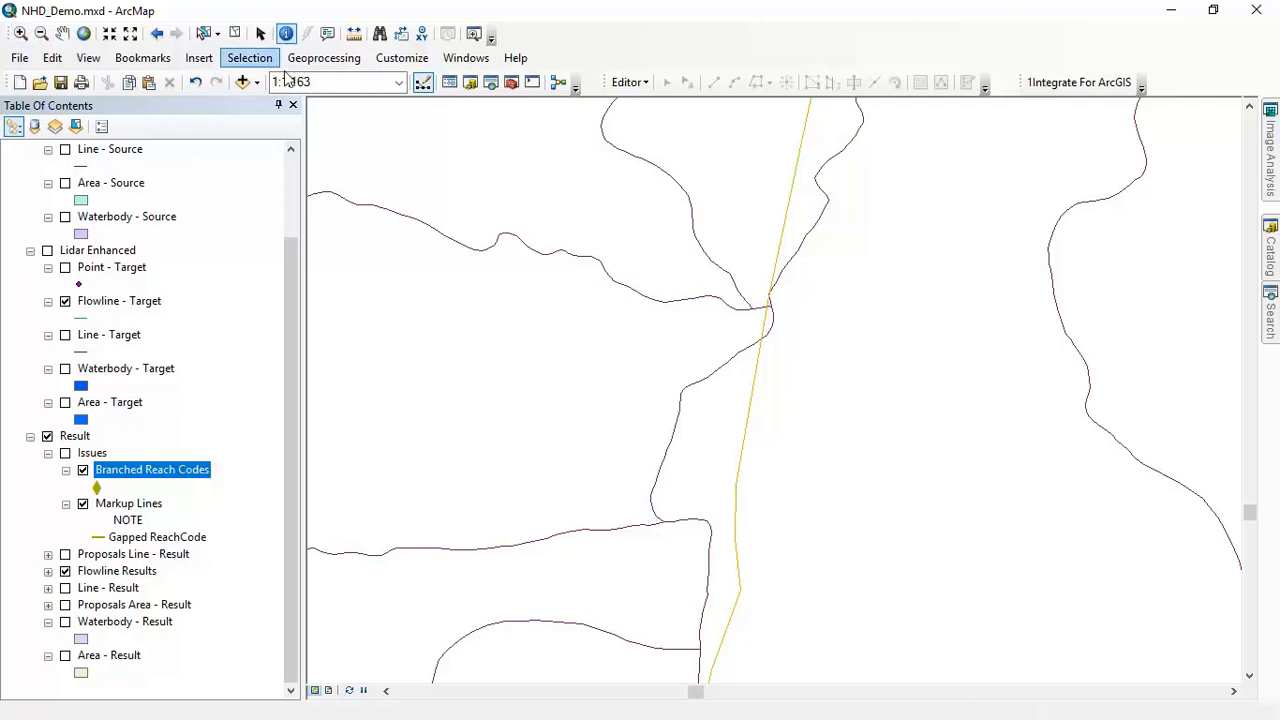
Step: Compare the REACHCODE of the result flowlines on both sides of the gap, the source flowline and the connecting line, and close the results
{"action": "left_click", "coordinate": [712, 570]}
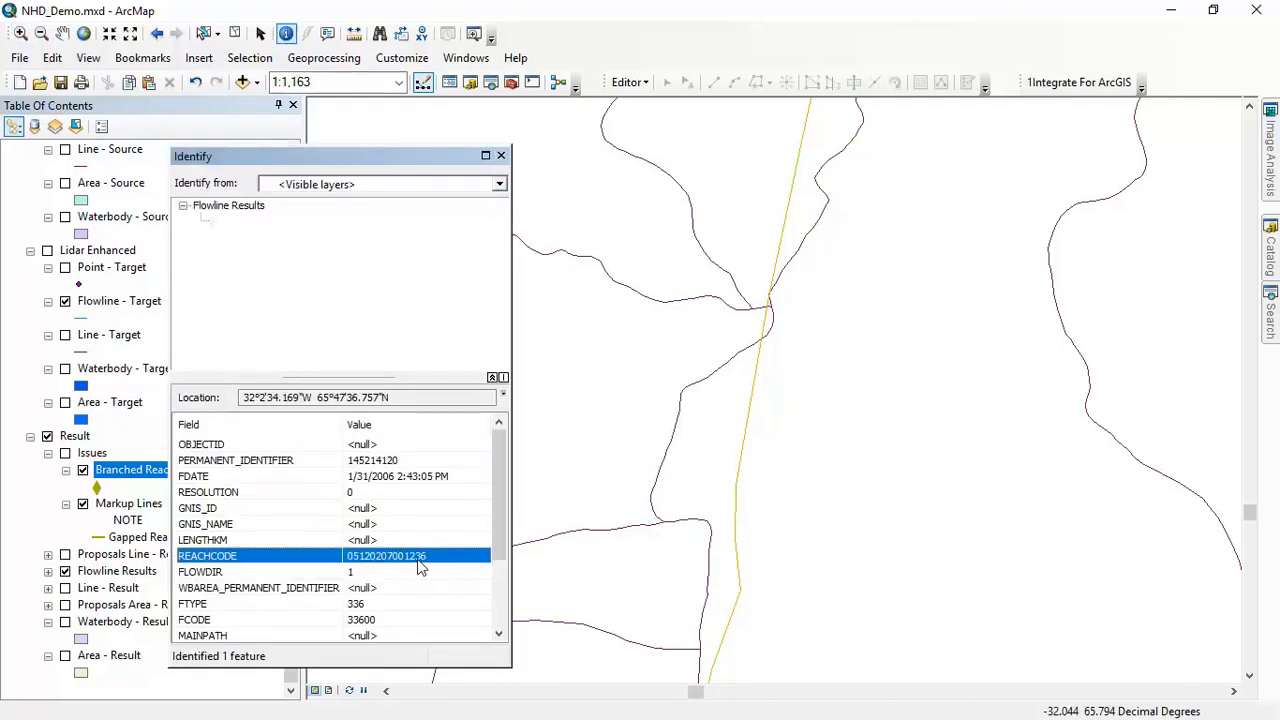
{"action": "left_click", "coordinate": [800, 247]}
{"action": "left_click", "coordinate": [752, 414]}
{"action": "left_click", "coordinate": [729, 368]}
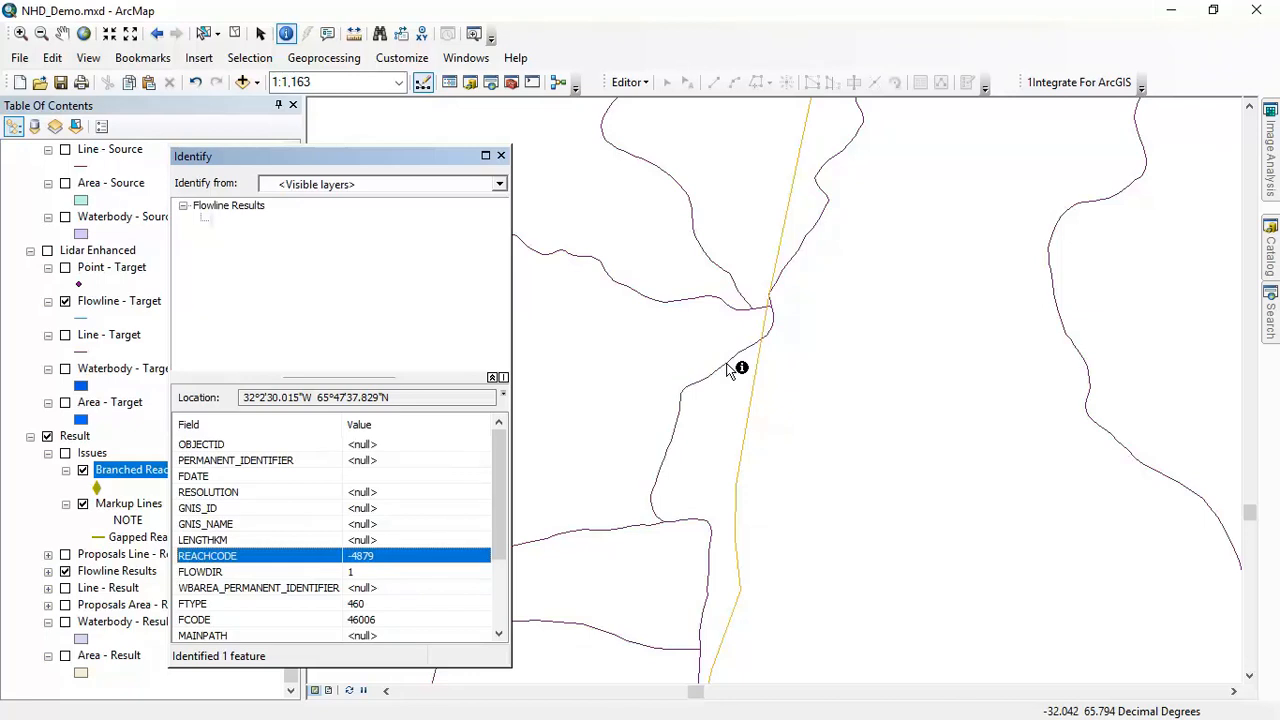
{"action": "left_click", "coordinate": [500, 155]}
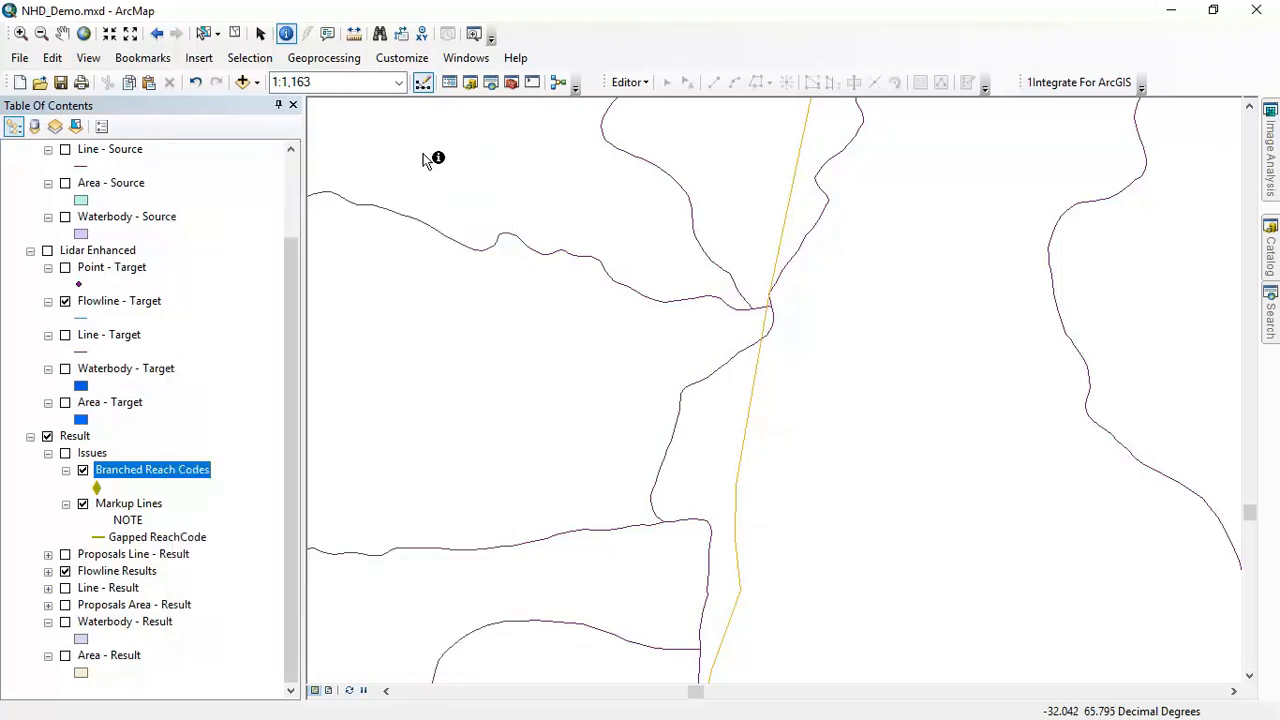
Step: Measure the distance from the connecting result flowline in the gap to the source flowline, and close the measurement
{"action": "left_click", "coordinate": [354, 33]}
{"action": "left_click", "coordinate": [680, 413]}
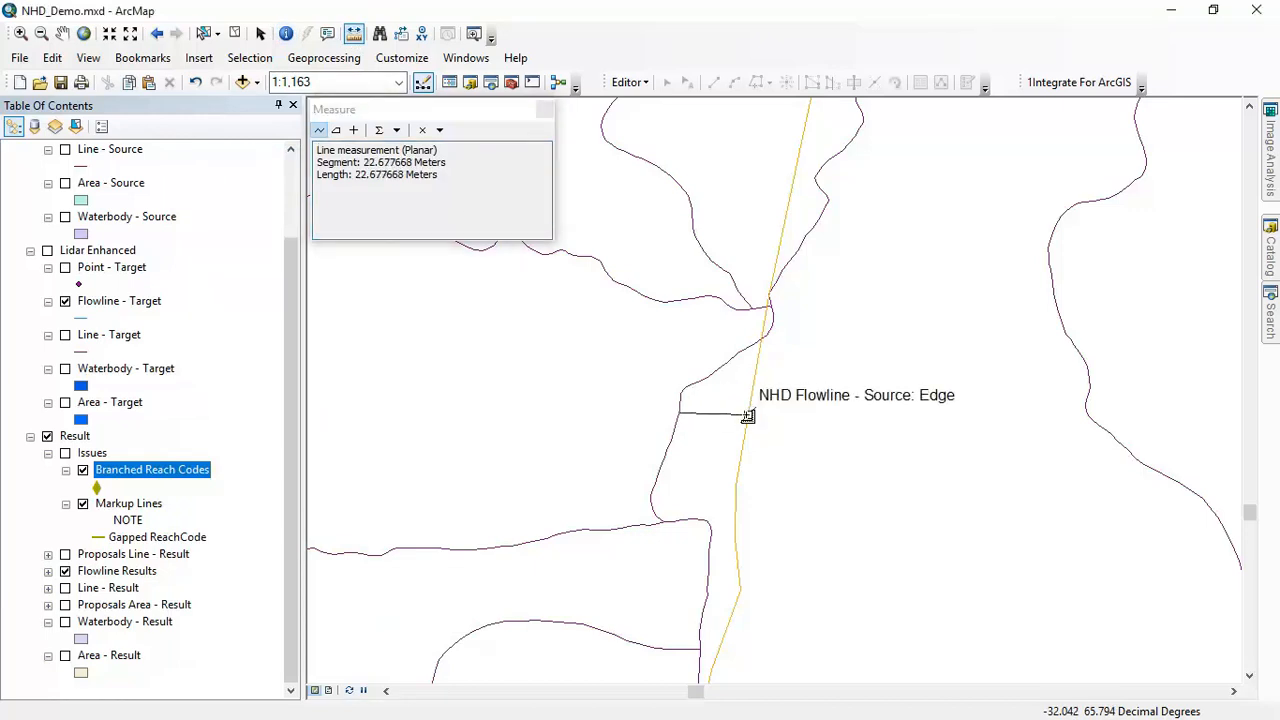
{"action": "double_click", "coordinate": [748, 416]}
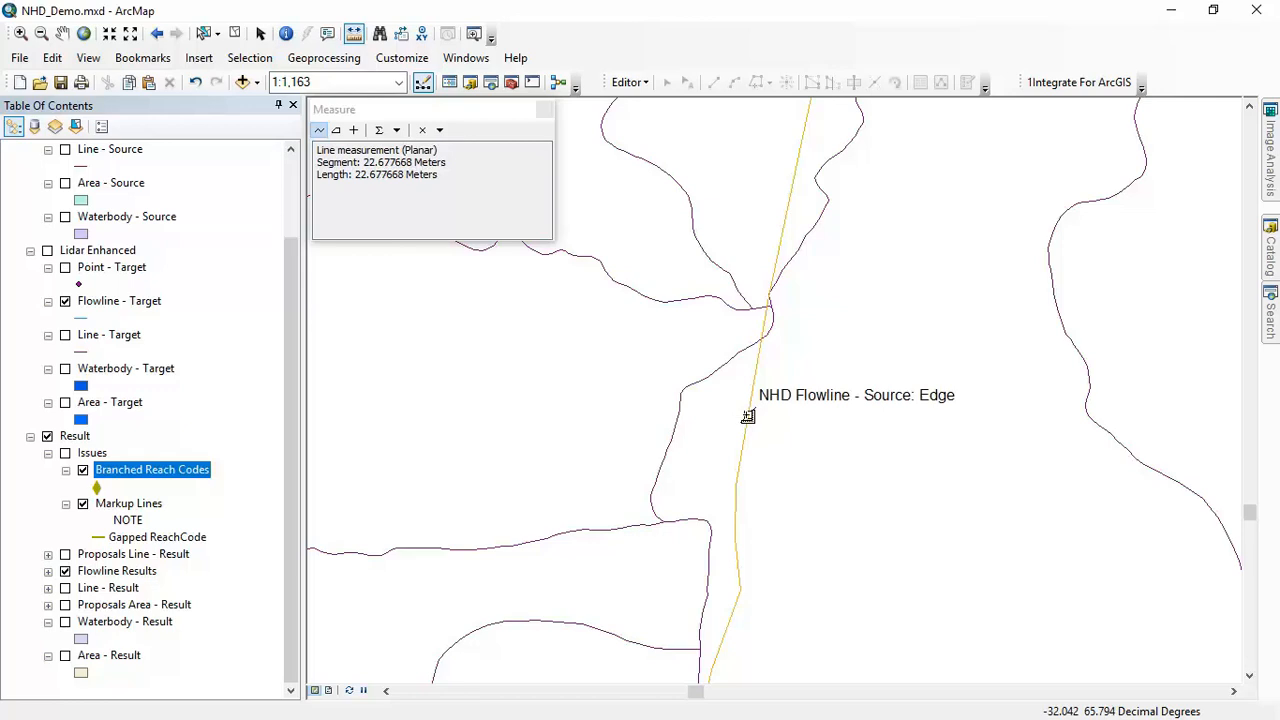
{"action": "left_click", "coordinate": [544, 109]}
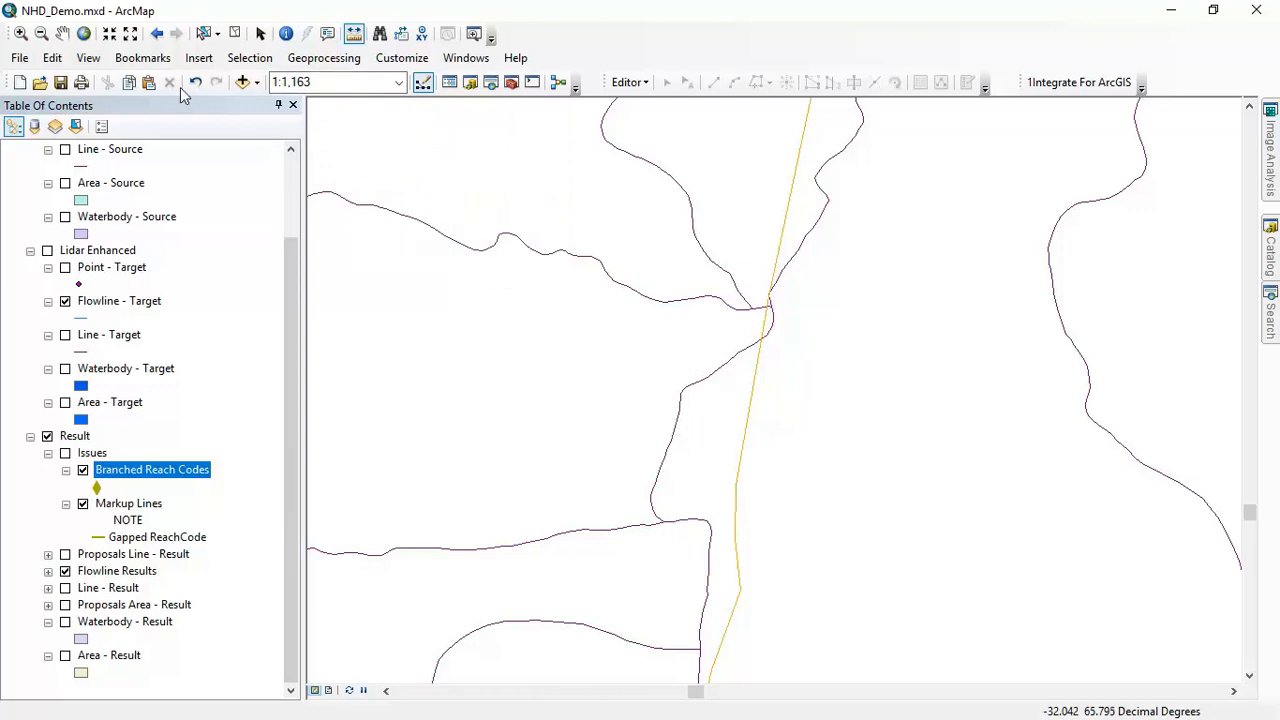
Step: Go to the Physical Gap bookmark with the Issues group shown and examine the gap up close, switching the Result group off and on
{"action": "left_click", "coordinate": [150, 60]}
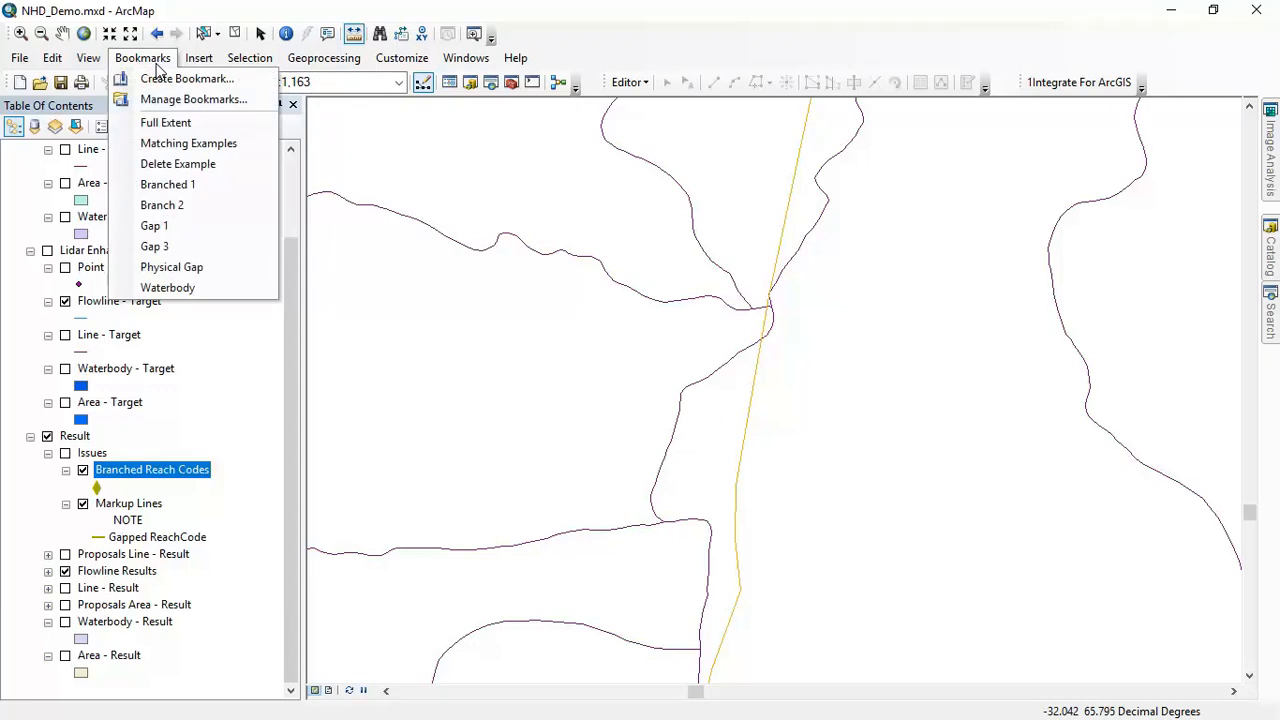
{"action": "left_click", "coordinate": [217, 273]}
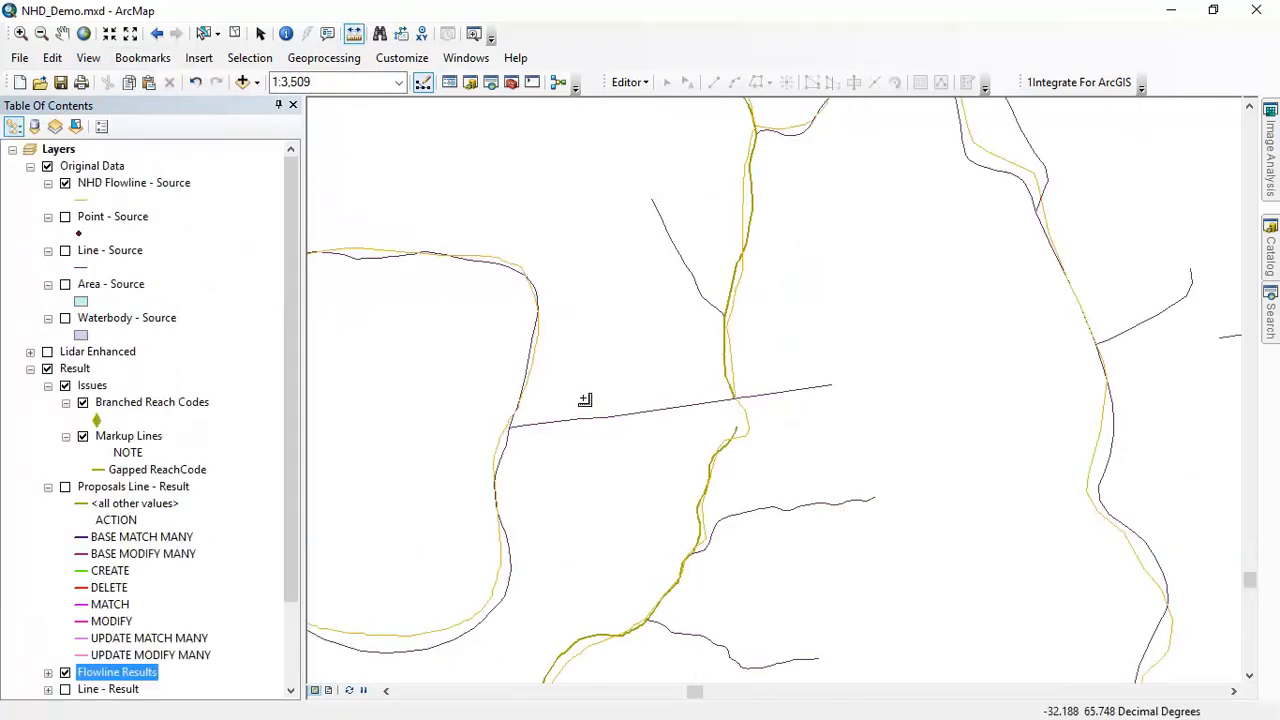
{"action": "left_click", "coordinate": [20, 33]}
{"action": "left_click_drag", "start_coordinate": [633, 342], "coordinate": [813, 485]}
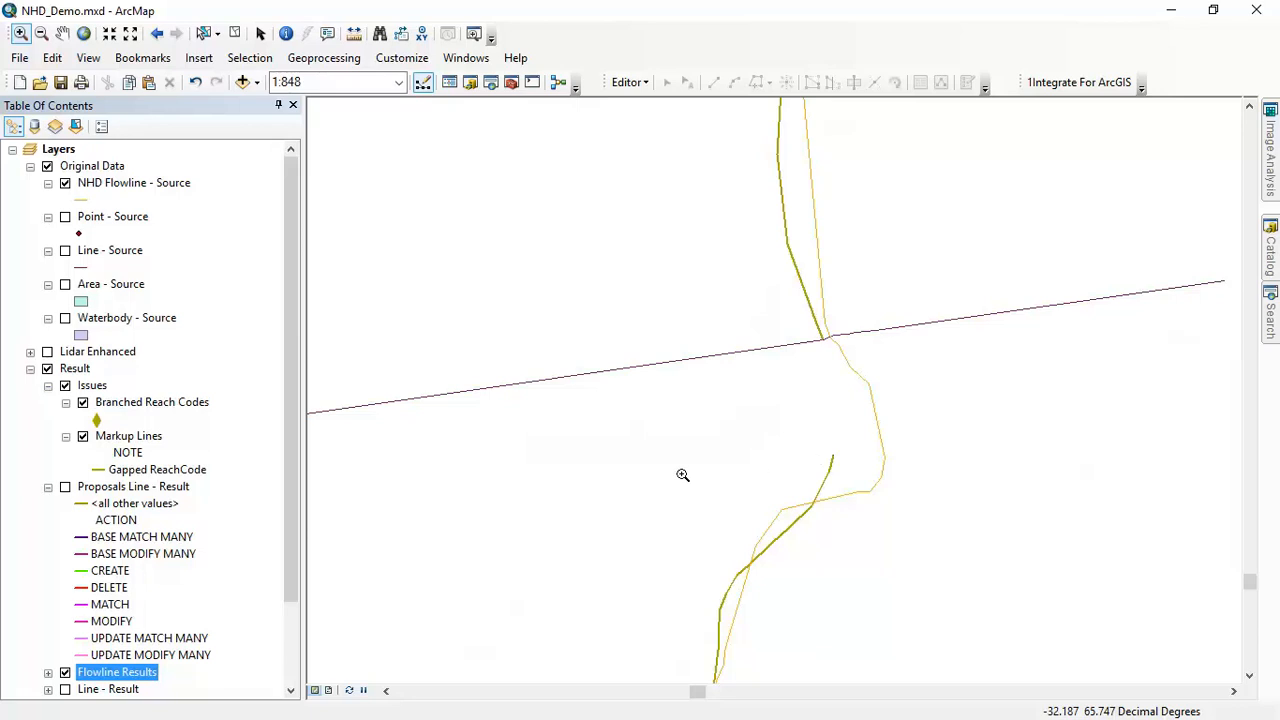
{"action": "left_click", "coordinate": [47, 369]}
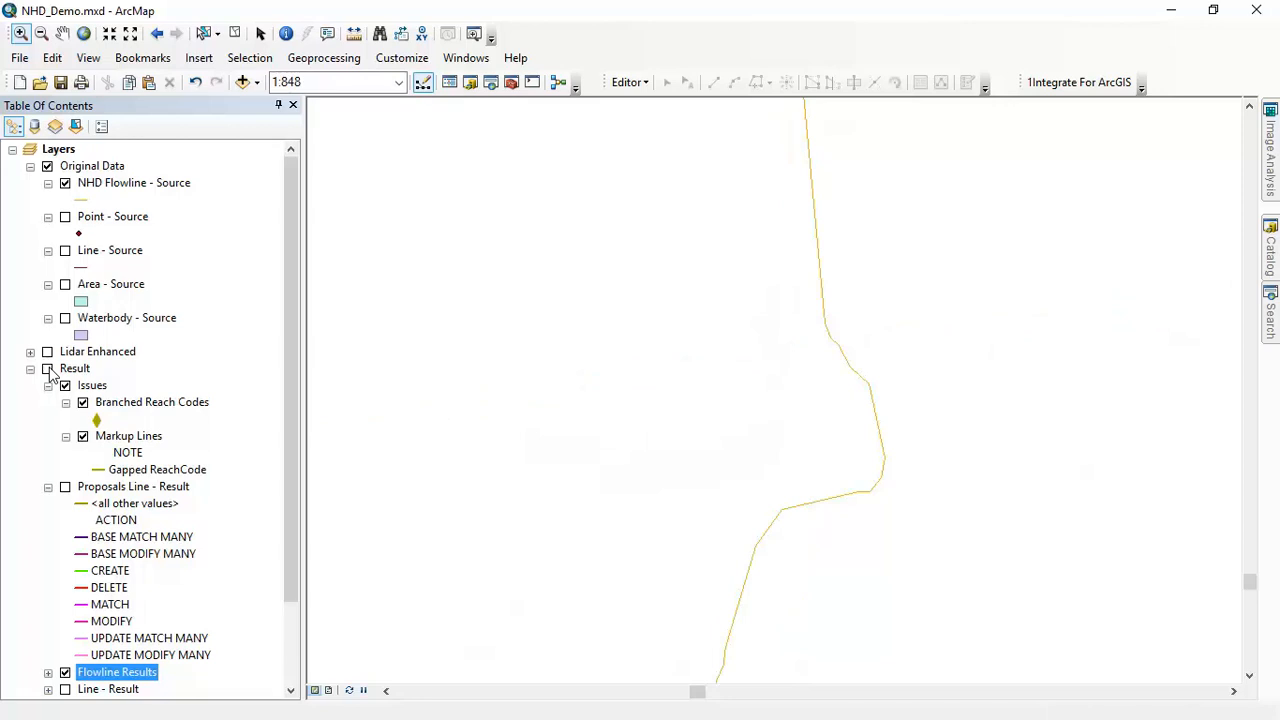
{"action": "left_click", "coordinate": [47, 369]}
Step: Hide the Issues group and go to the Matching Examples bookmark
{"action": "left_click", "coordinate": [65, 386]}
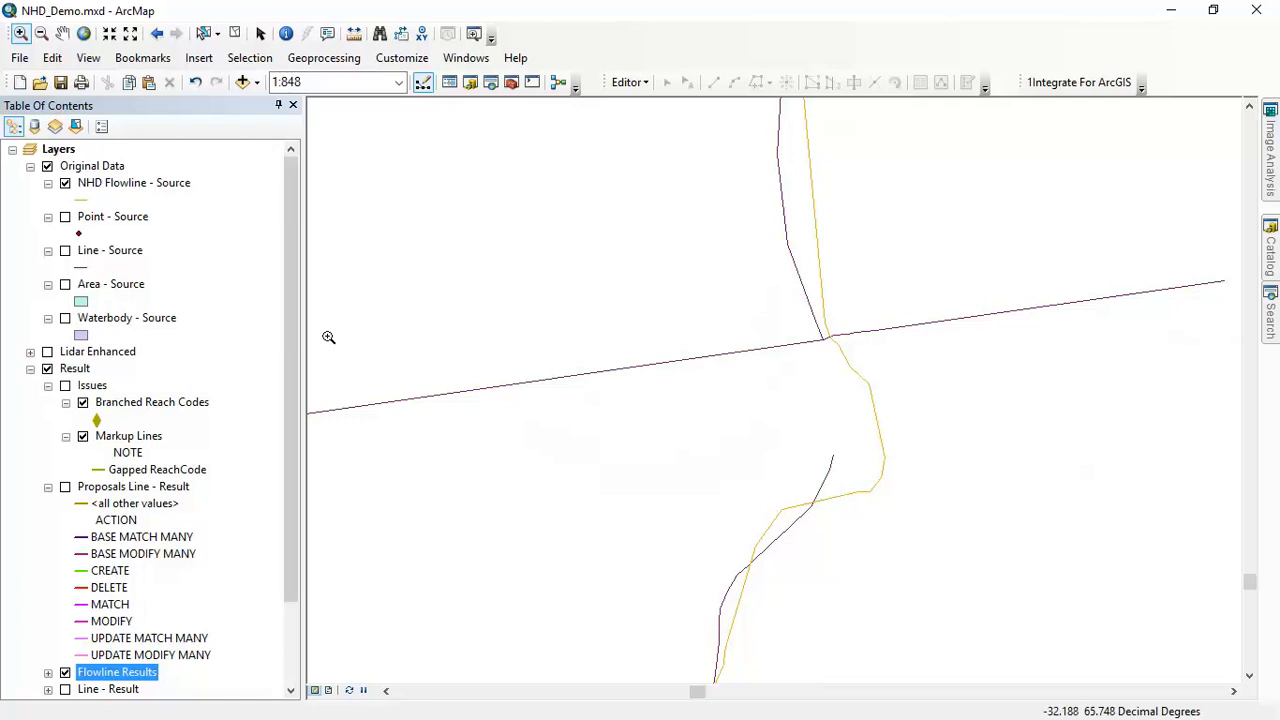
{"action": "left_click", "coordinate": [145, 60]}
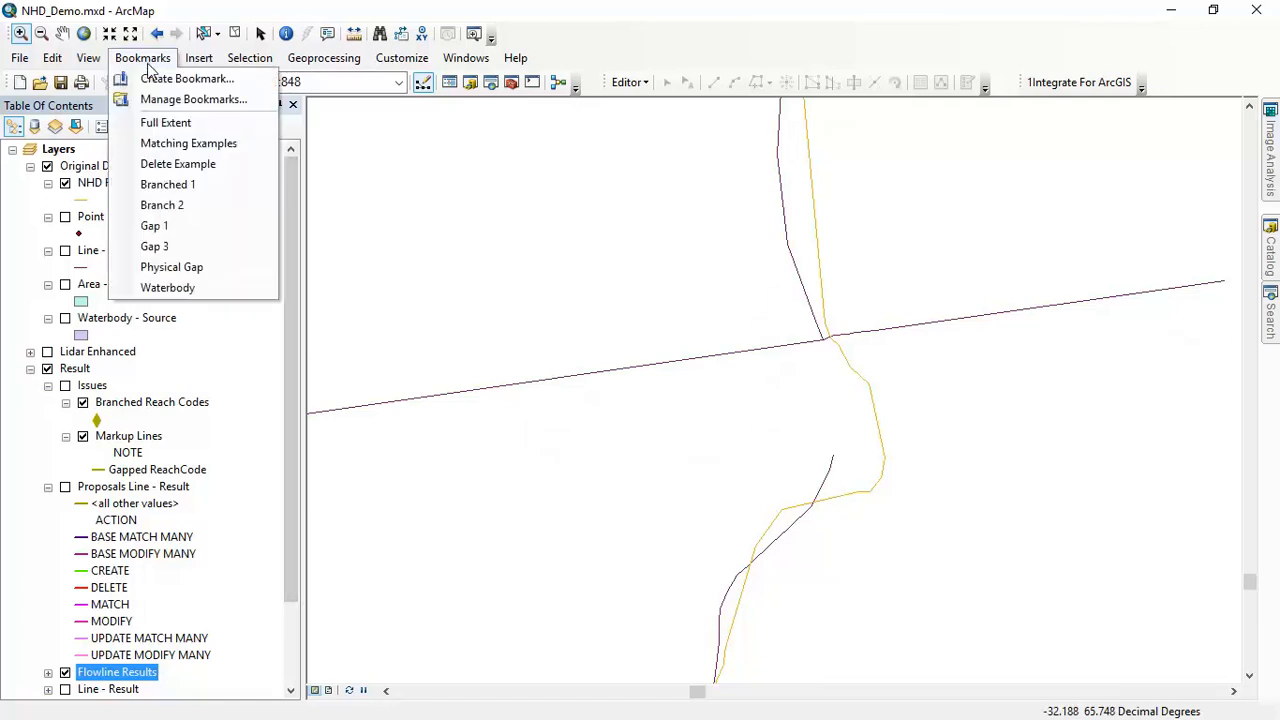
{"action": "left_click", "coordinate": [214, 145]}
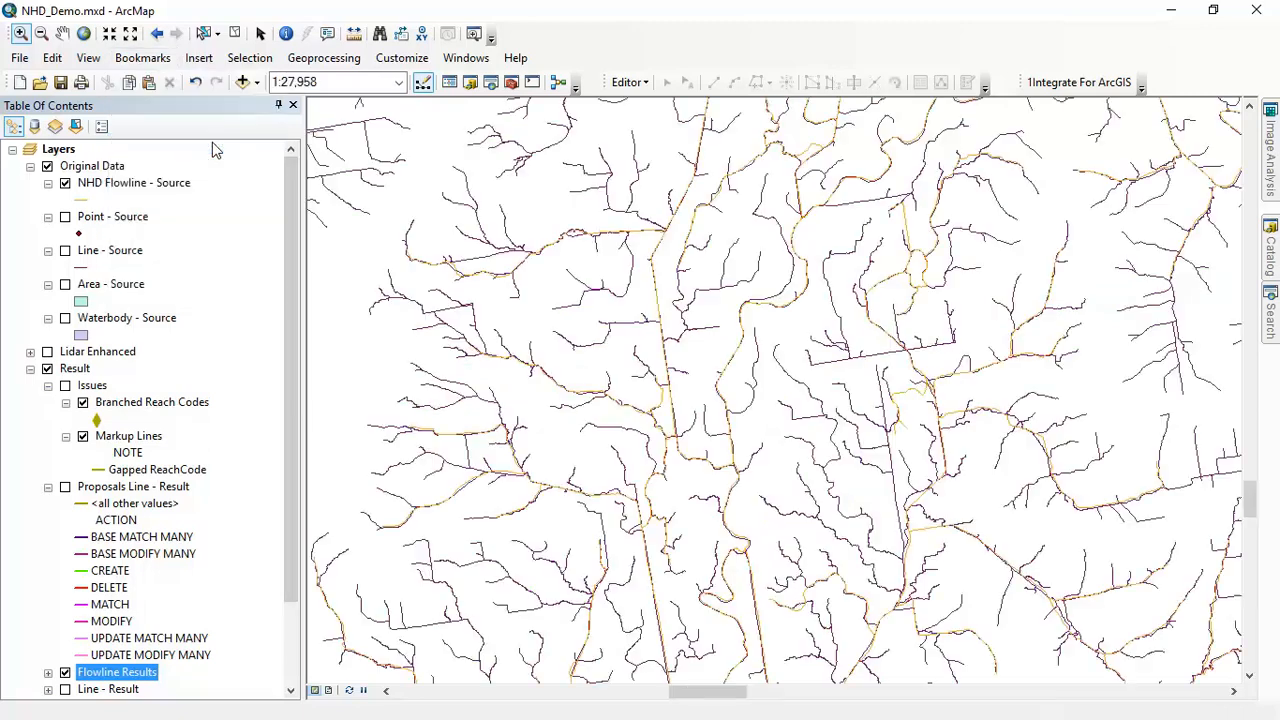